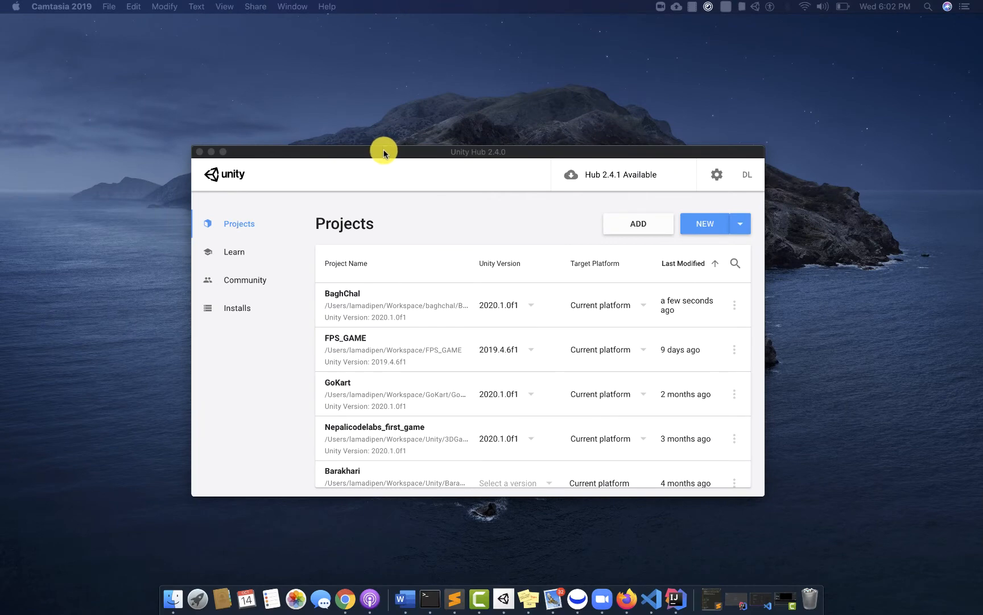
Step: Start a new project based on the Universal Render Pipeline template
{"action": "left_click_drag", "start_coordinate": [384, 153], "coordinate": [387, 118]}
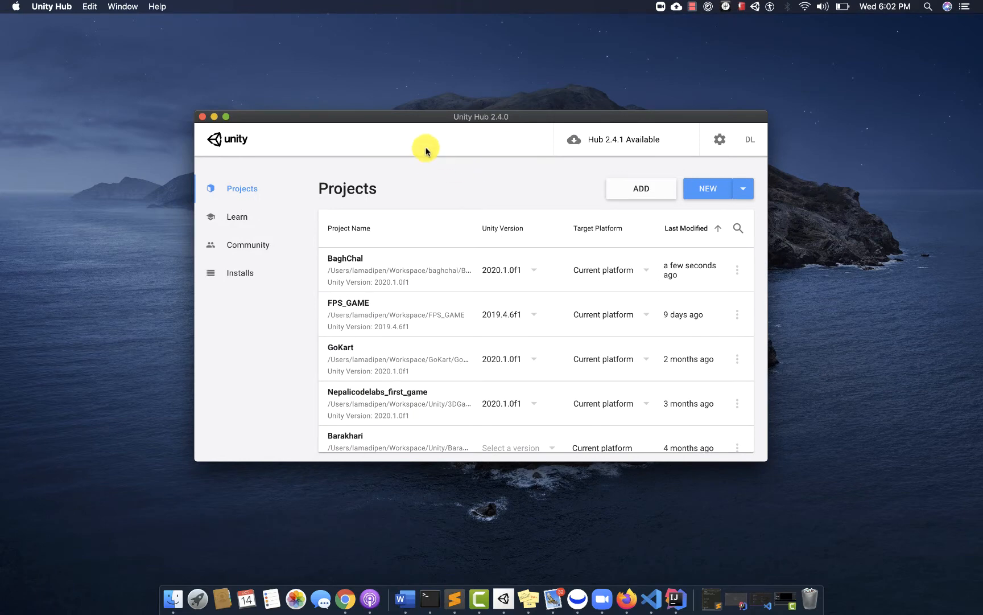
{"action": "left_click", "coordinate": [711, 196]}
{"action": "scroll", "coordinate": [455, 321], "scroll_direction": "down", "scroll_amount": 3}
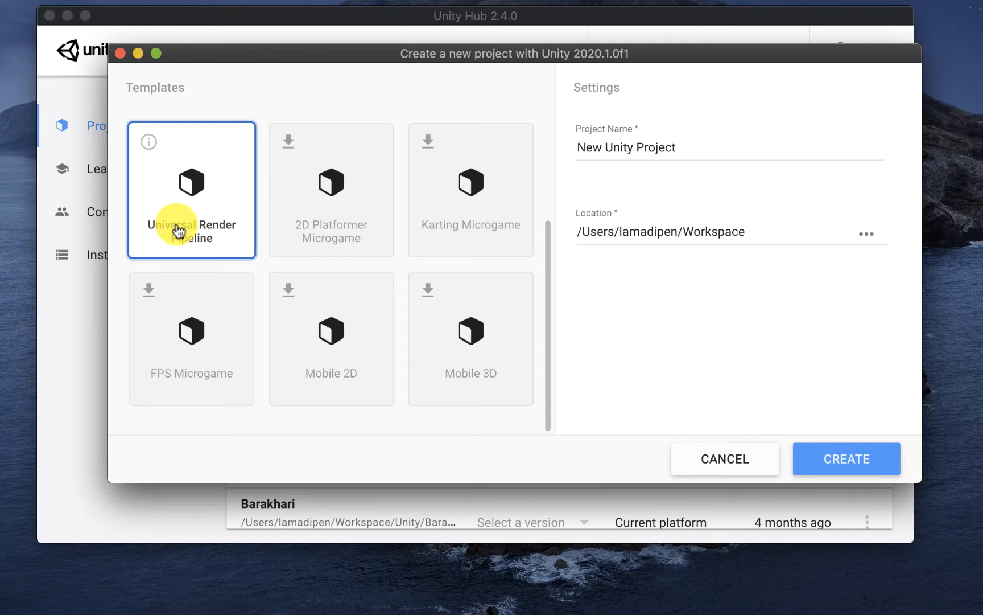
Step: Name the project Roll-a-ball and create it in the Workspace folder
{"action": "left_click", "coordinate": [744, 145]}
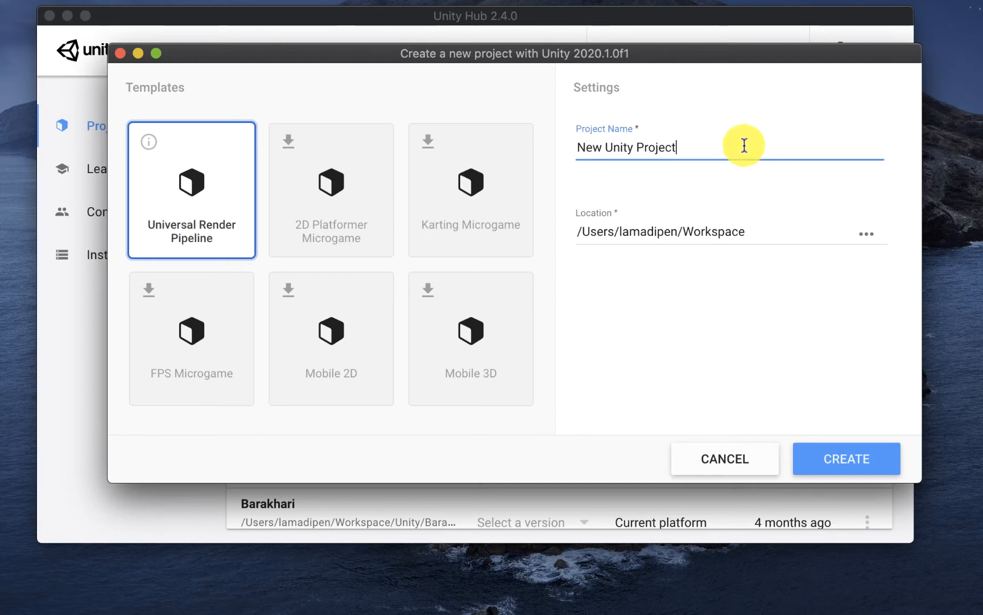
{"action": "key", "text": "BackSpace"}
{"action": "key", "text": "BackSpace"}
{"action": "key", "text": "BackSpace"}
{"action": "key", "text": "BackSpace"}
{"action": "key", "text": "BackSpace"}
{"action": "key", "text": "BackSpace"}
{"action": "key", "text": "BackSpace"}
{"action": "key", "text": "BackSpace"}
{"action": "key", "text": "BackSpace"}
{"action": "key", "text": "BackSpace"}
{"action": "key", "text": "BackSpace"}
{"action": "key", "text": "BackSpace"}
{"action": "key", "text": "BackSpace"}
{"action": "key", "text": "BackSpace"}
{"action": "key", "text": "BackSpace"}
{"action": "key", "text": "BackSpace"}
{"action": "key", "text": "BackSpace"}
{"action": "type", "text": "Ro"}
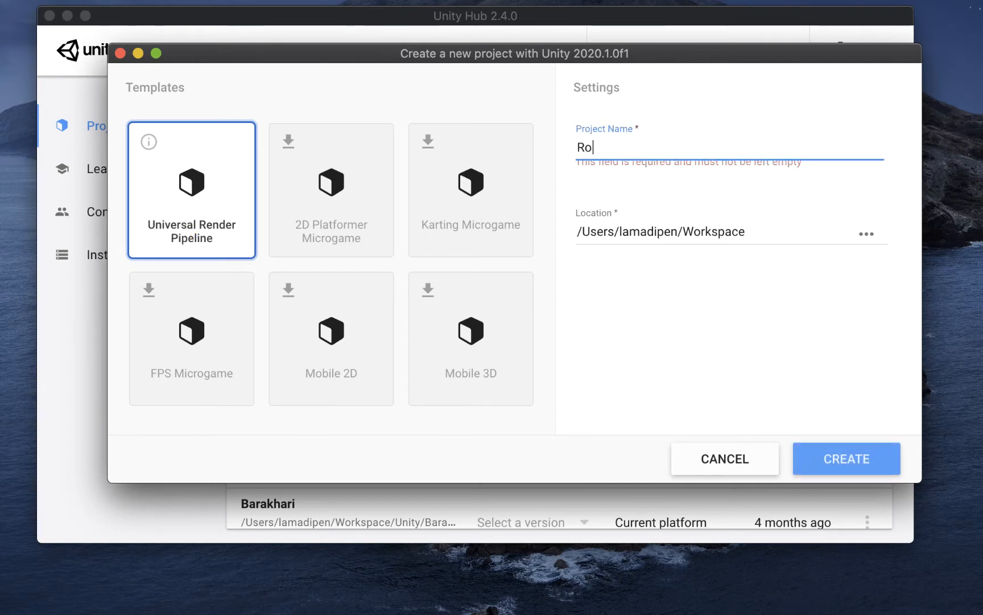
{"action": "type", "text": "ll-a"}
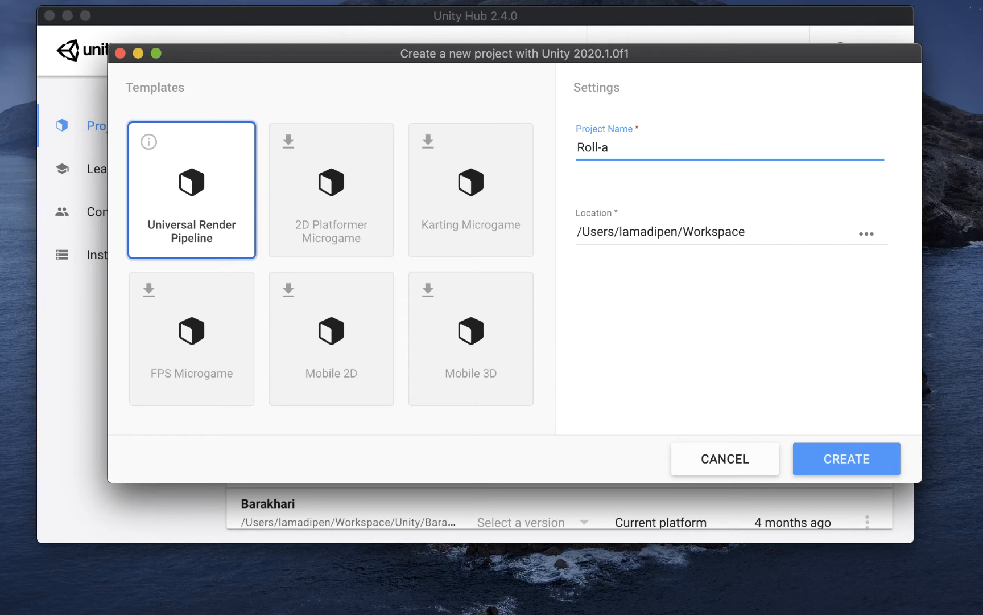
{"action": "type", "text": "-ball"}
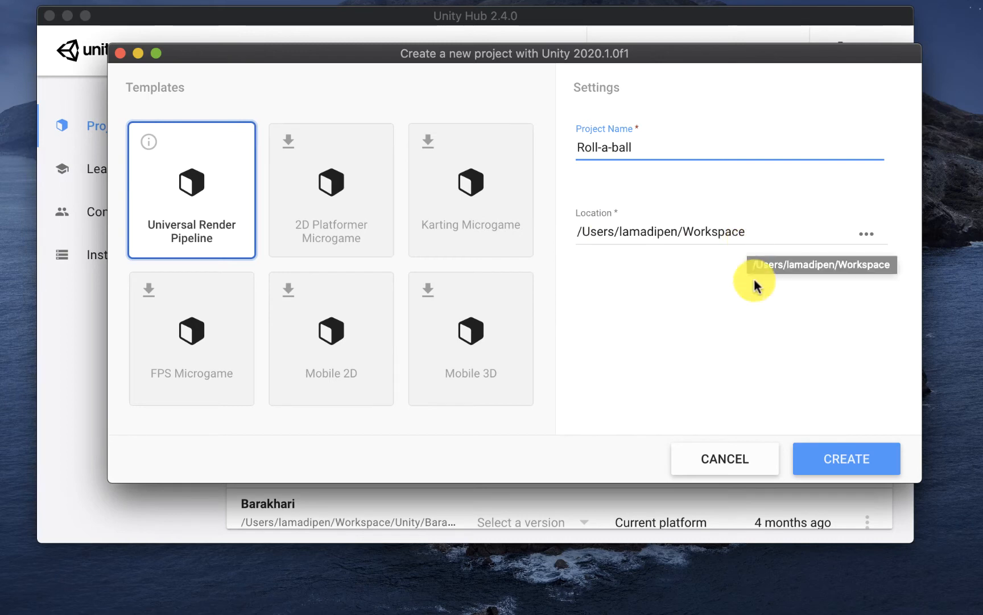
{"action": "left_click", "coordinate": [840, 470]}
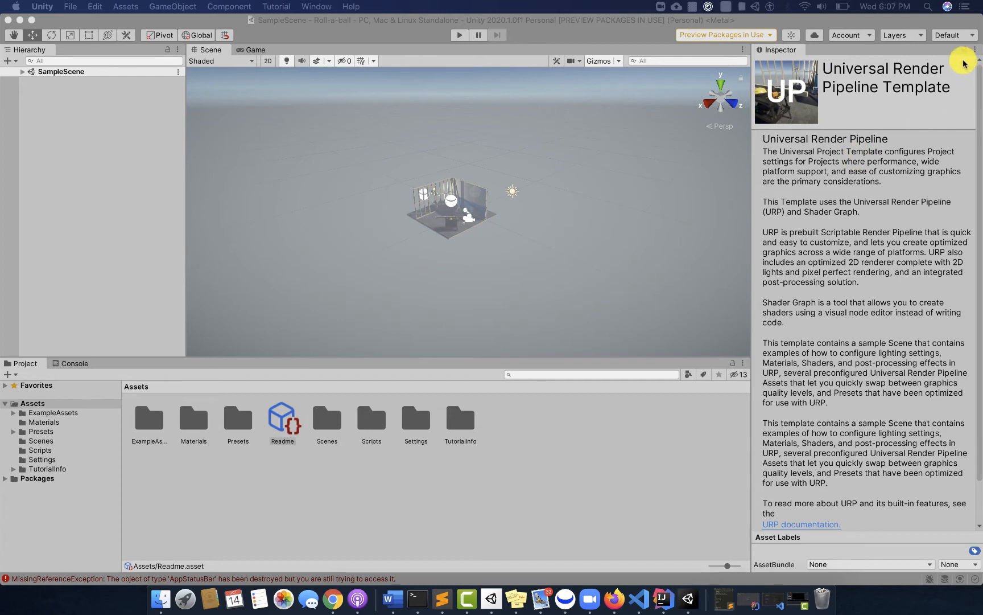
Step: Set the editor's window layout to Default
{"action": "left_click", "coordinate": [950, 35]}
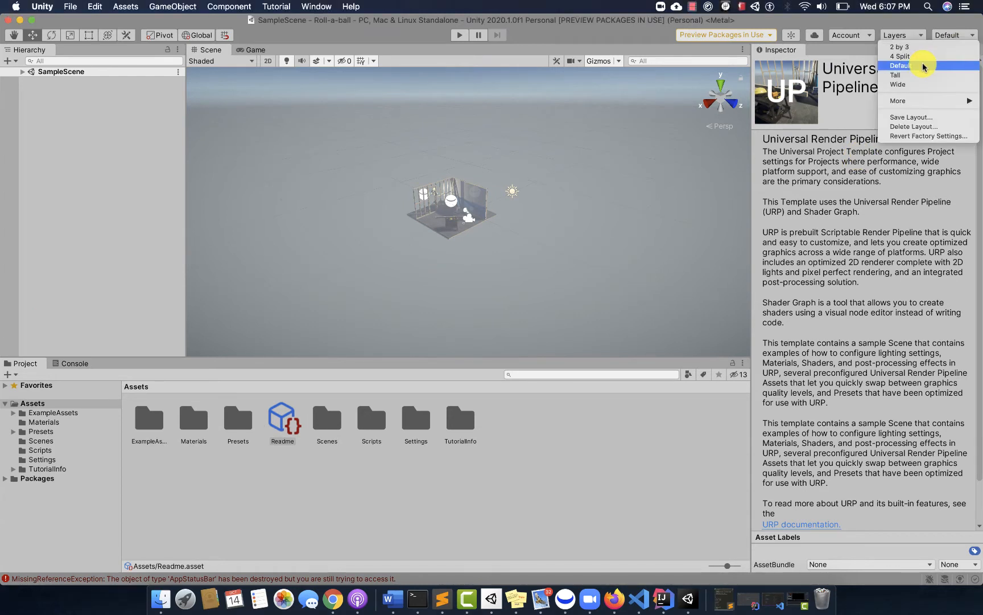
{"action": "left_click", "coordinate": [924, 66]}
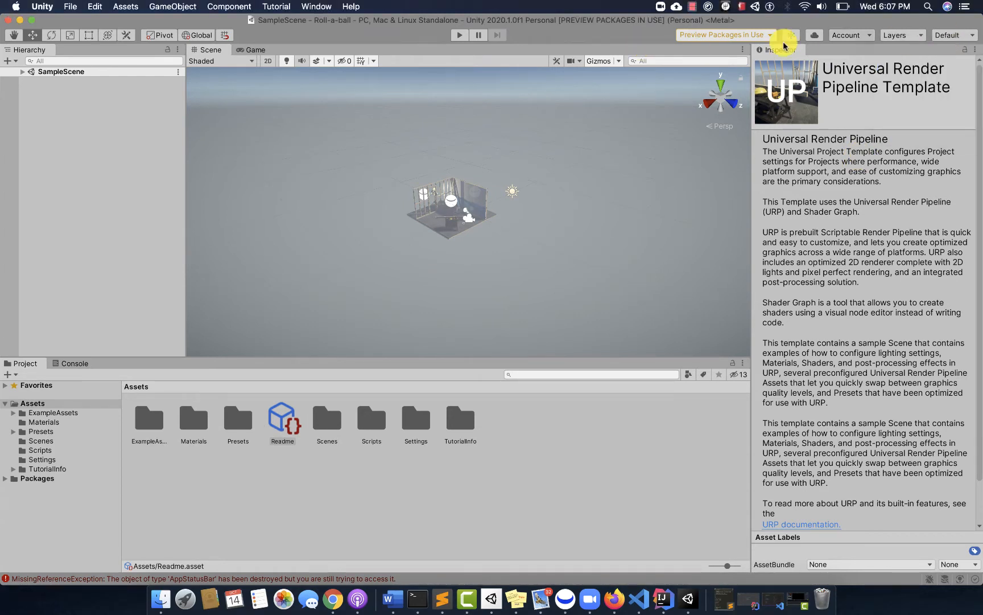
{"action": "left_click", "coordinate": [943, 37]}
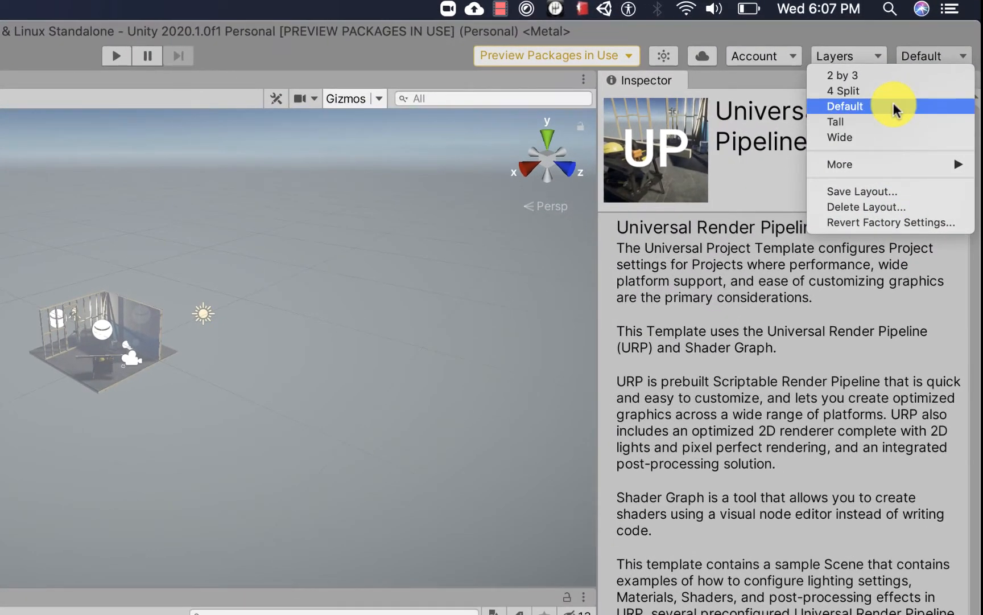
{"action": "left_click", "coordinate": [894, 107]}
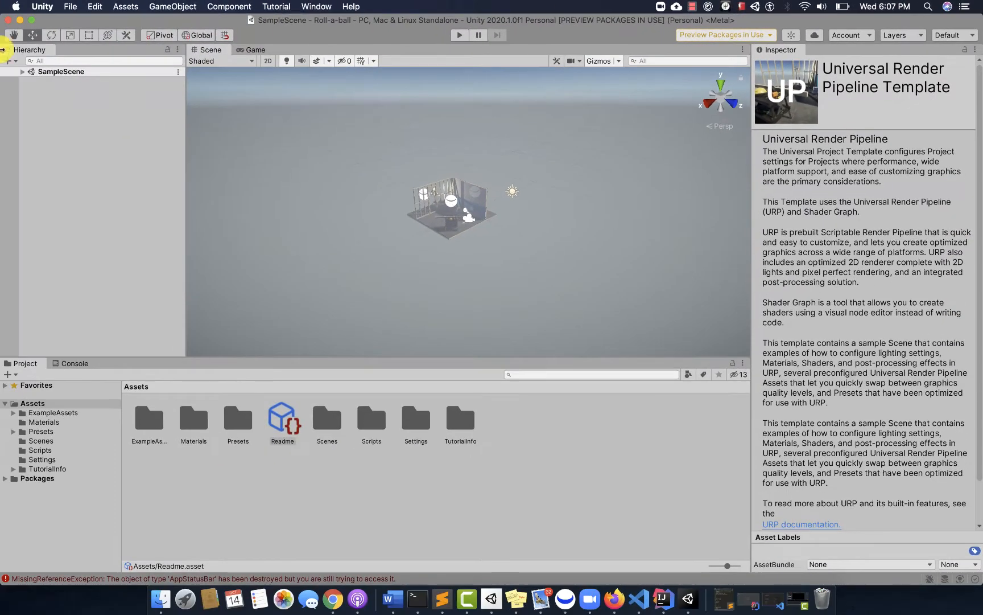
Step: Create a folder named Template inside the project's Assets folder
{"action": "scroll", "coordinate": [581, 249], "scroll_direction": "down", "scroll_amount": 1}
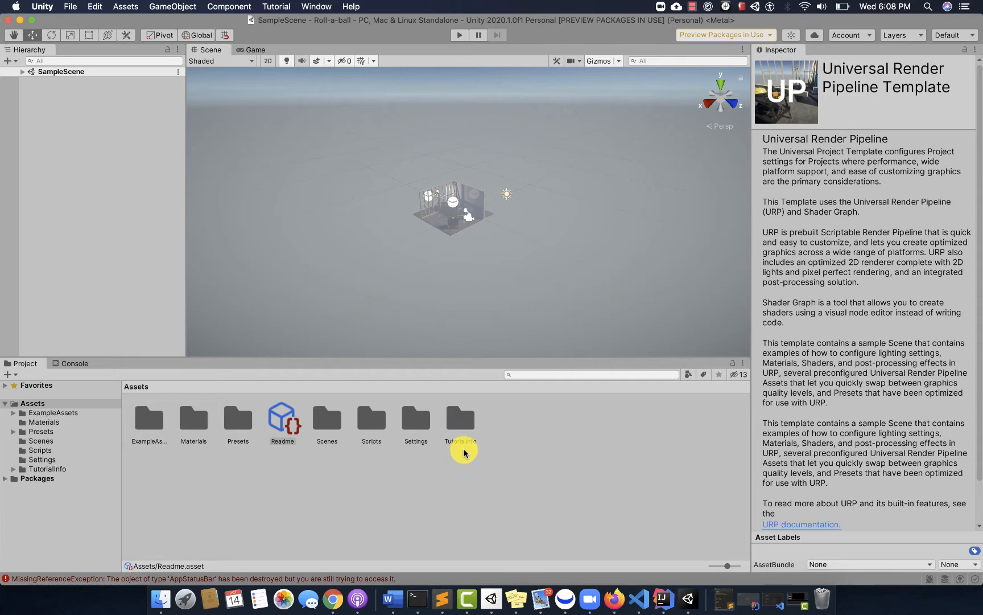
{"action": "right_click", "coordinate": [39, 404]}
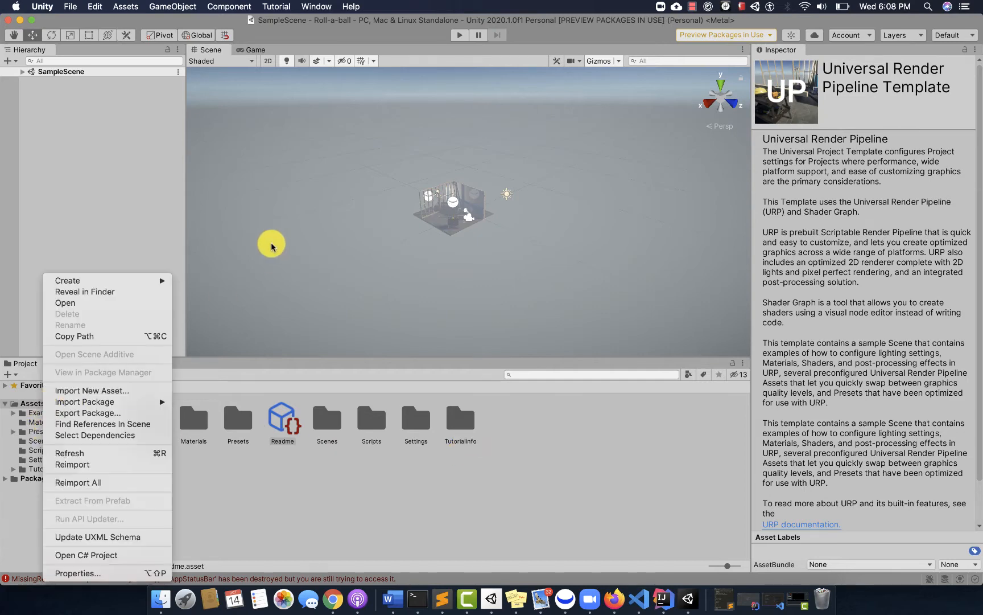
{"action": "mouse_move", "coordinate": [134, 278]}
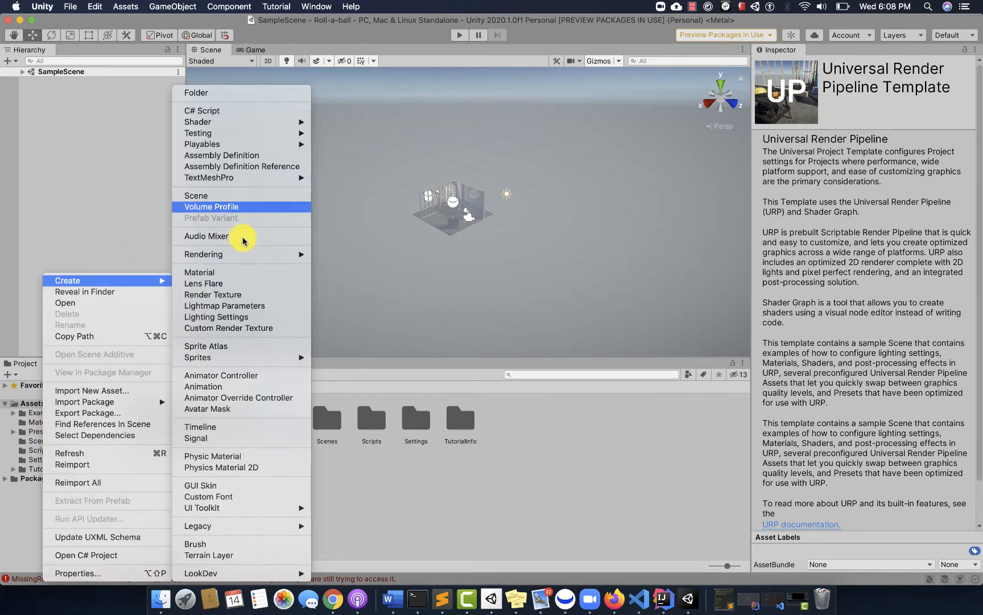
{"action": "left_click", "coordinate": [275, 93]}
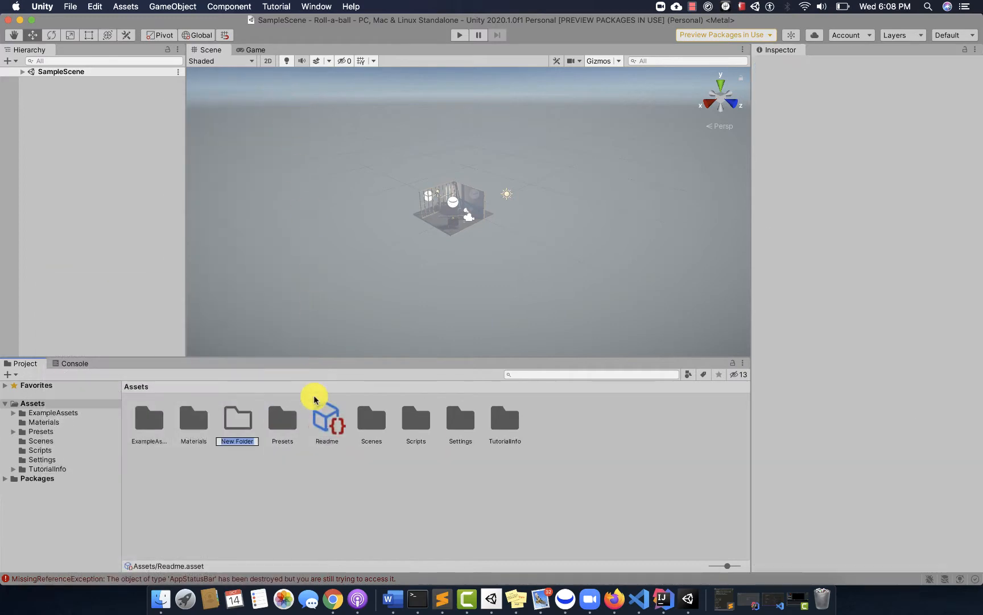
{"action": "type", "text": "Template"}
{"action": "key", "text": "Return"}
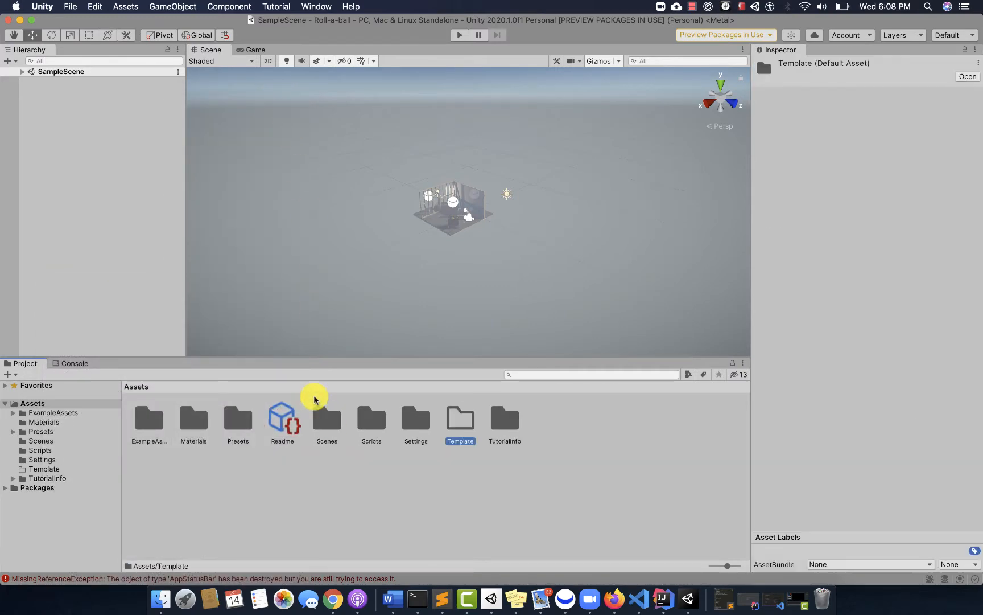
Step: Move all the sample assets, including Readme and TutorialInfo, into the Template folder and check its contents
{"action": "left_click", "coordinate": [424, 427]}
{"action": "left_click", "coordinate": [141, 419], "text": "shift"}
{"action": "left_click_drag", "start_coordinate": [142, 418], "coordinate": [460, 430]}
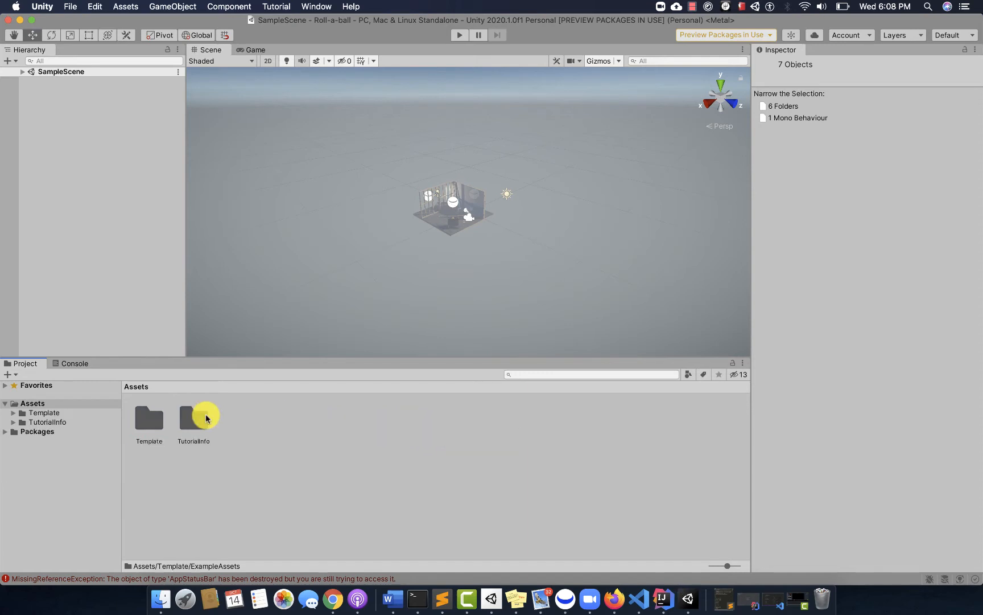
{"action": "left_click_drag", "start_coordinate": [199, 418], "coordinate": [152, 420]}
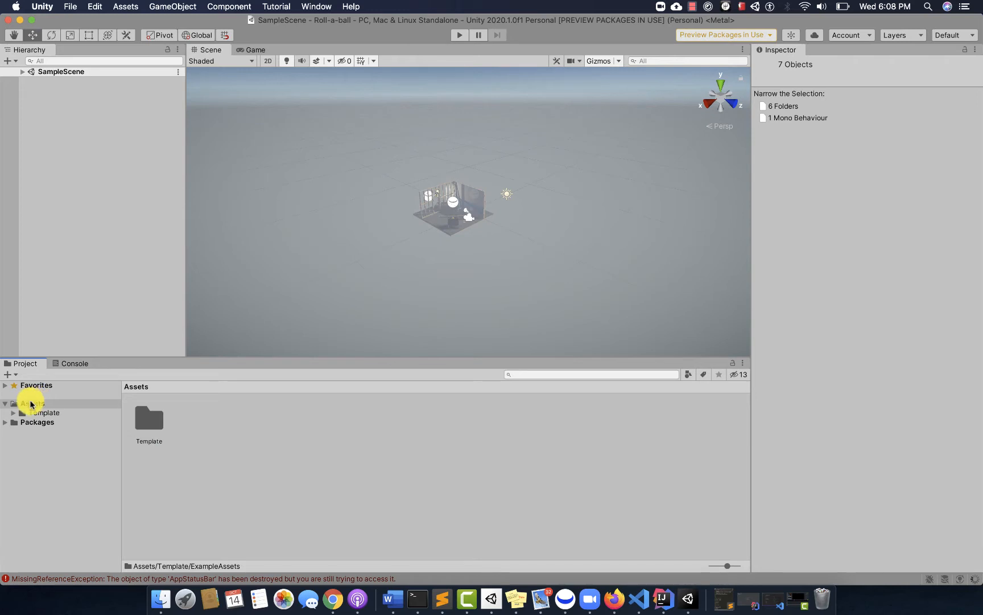
{"action": "left_click", "coordinate": [44, 414]}
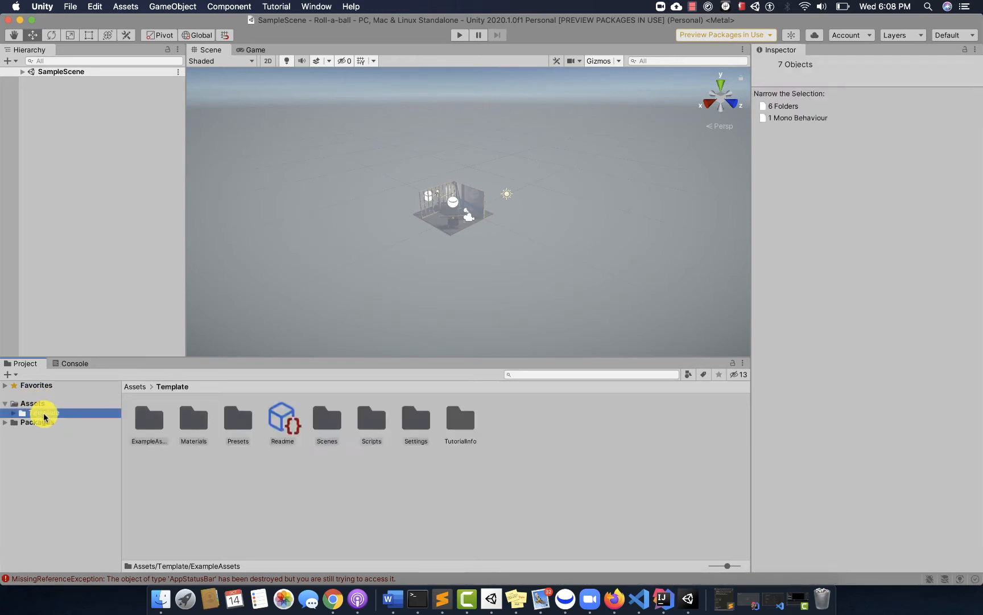
{"action": "left_click", "coordinate": [14, 413]}
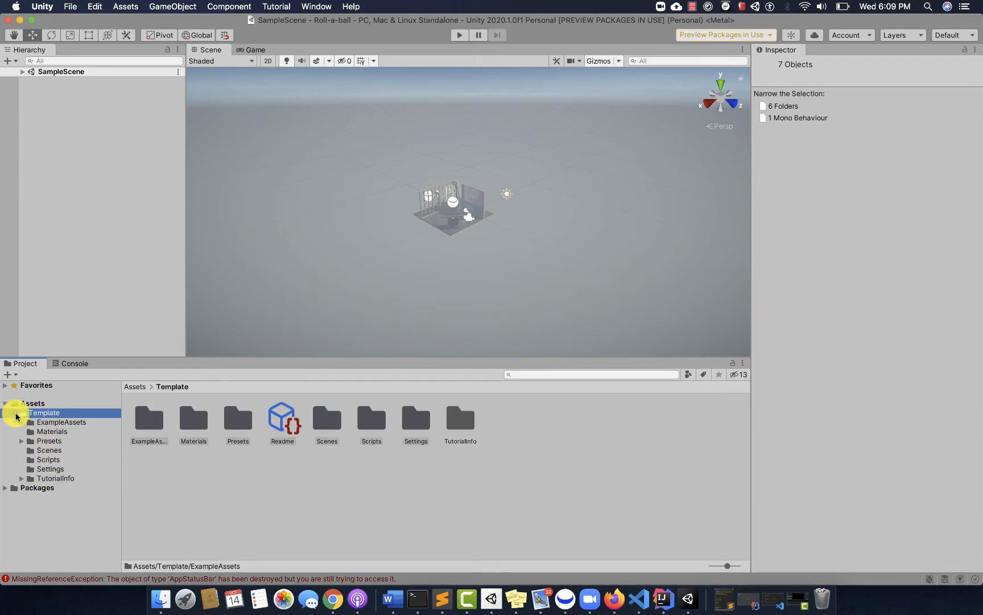
{"action": "left_click", "coordinate": [13, 412]}
{"action": "left_click", "coordinate": [23, 412]}
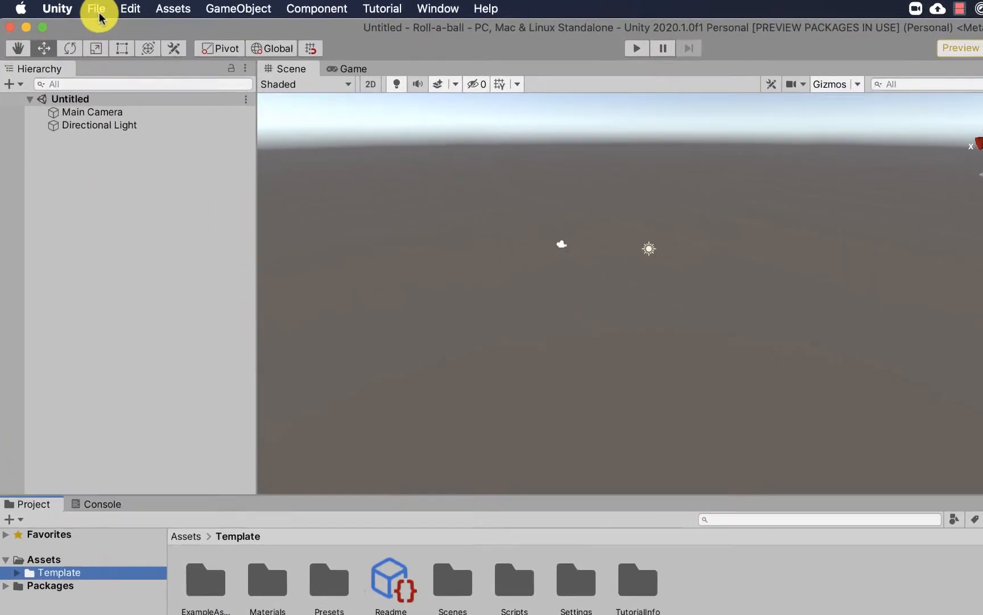
Step: Create a new scene and start saving it, adding a folder named Sences inside Assets
{"action": "left_click", "coordinate": [70, 7]}
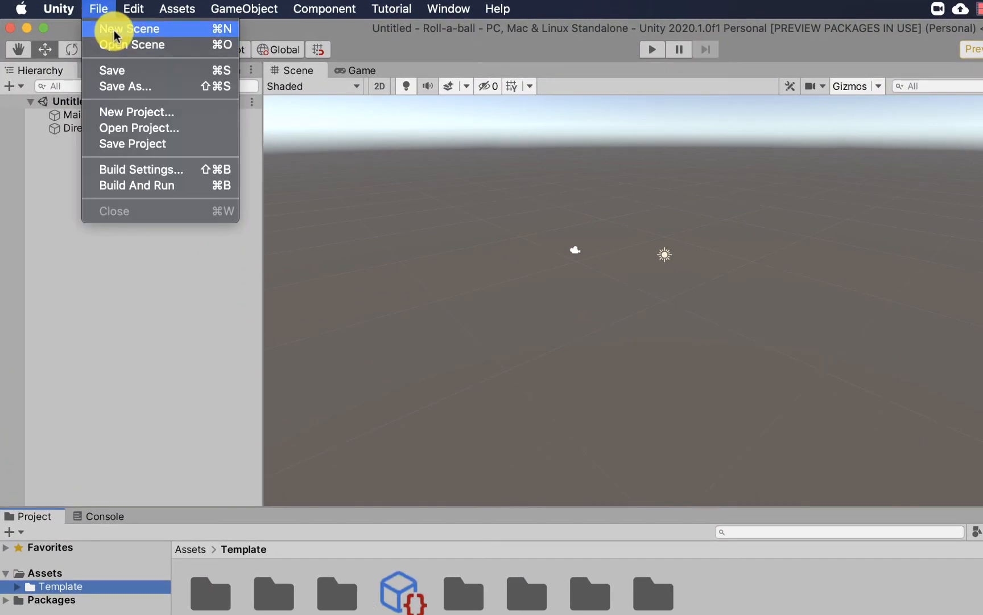
{"action": "left_click", "coordinate": [114, 32]}
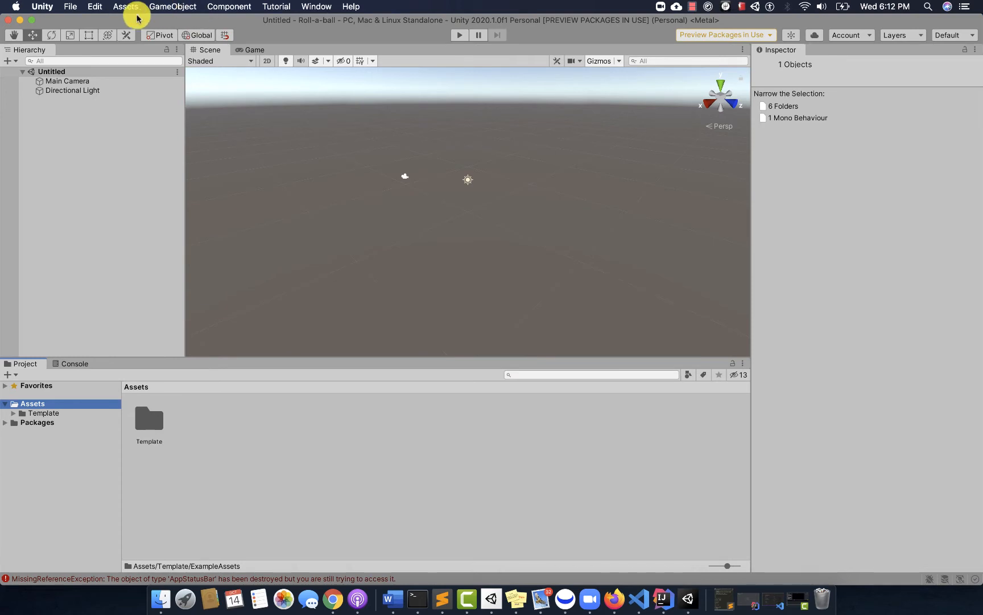
{"action": "left_click", "coordinate": [73, 8]}
{"action": "left_click", "coordinate": [81, 52]}
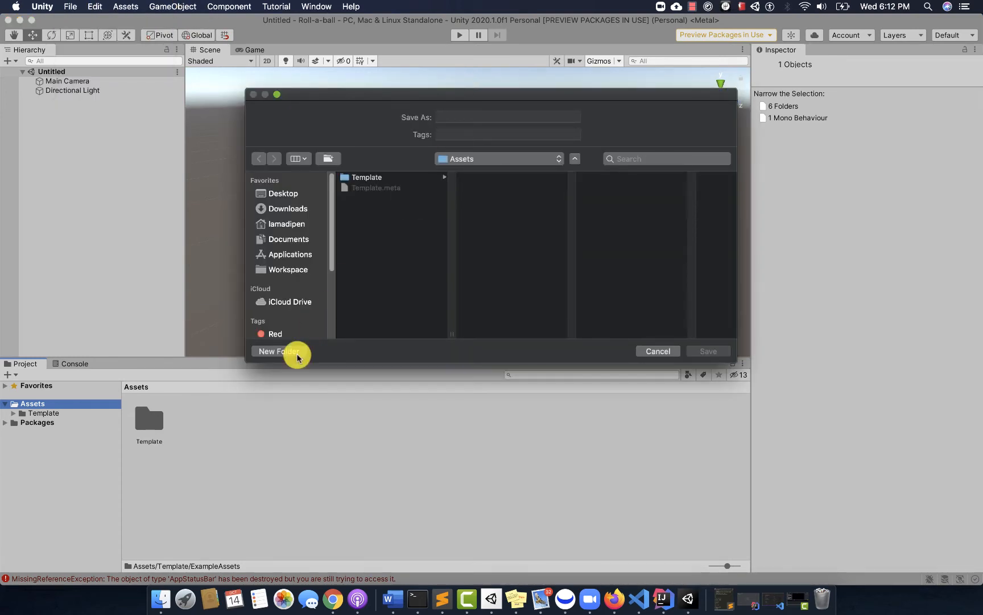
{"action": "left_click", "coordinate": [278, 351]}
{"action": "type", "text": "Se"}
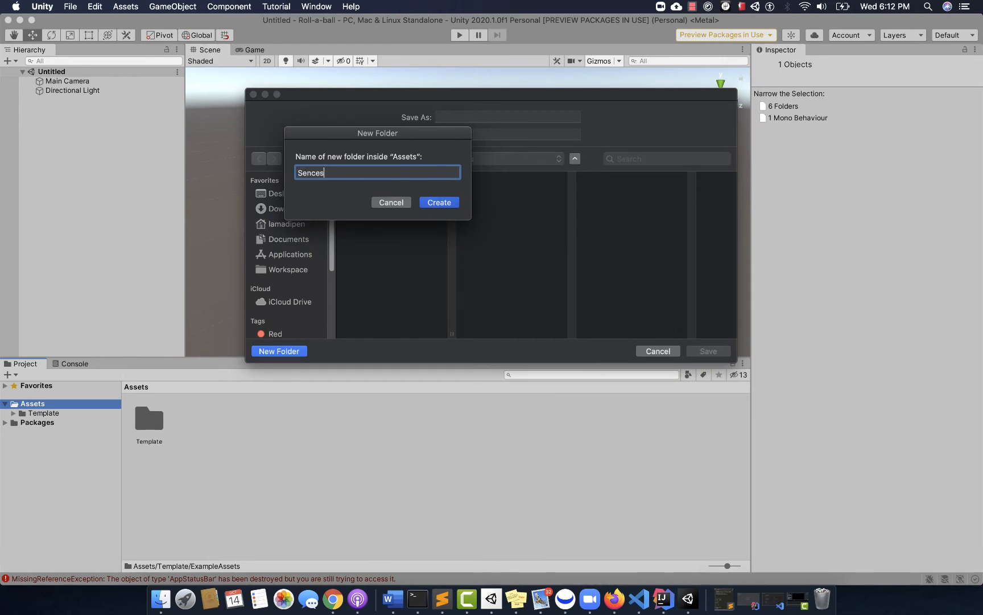
{"action": "type", "text": "nces"}
{"action": "key", "text": "Return"}
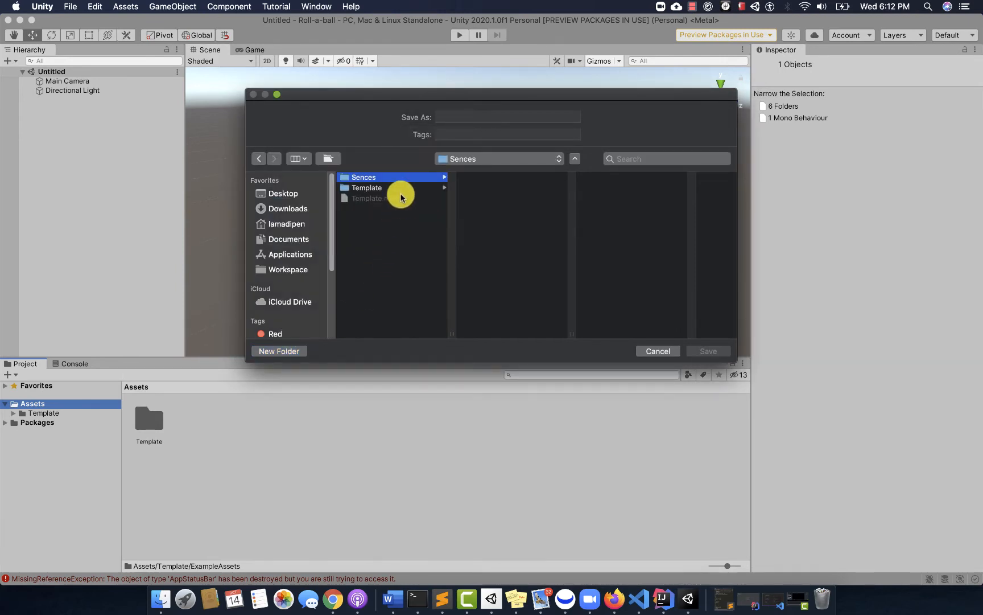
Step: Save the scene as MiniGame in the Sences folder and open that folder in the project
{"action": "left_click", "coordinate": [447, 118]}
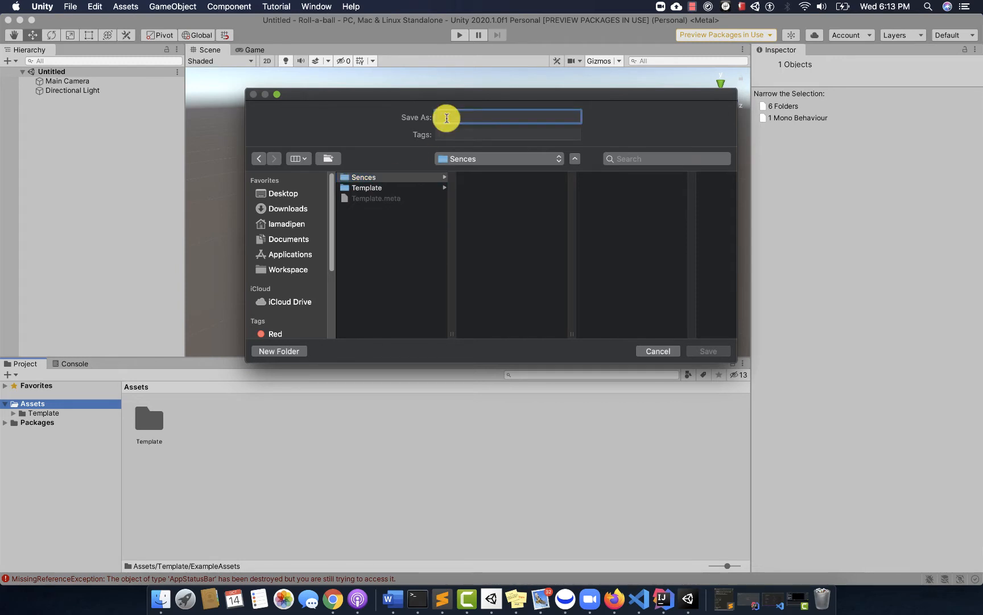
{"action": "type", "text": "Mi"}
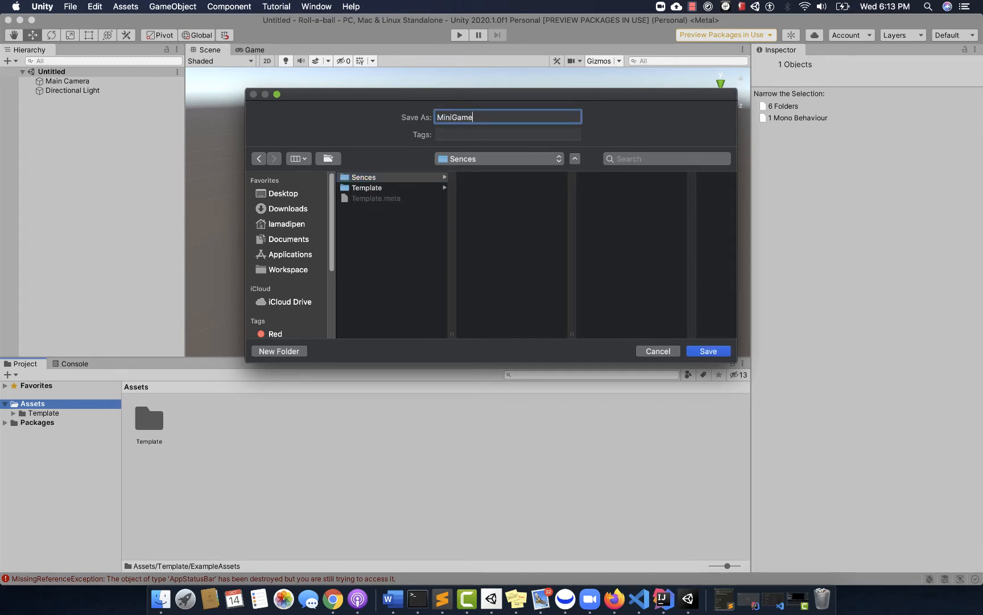
{"action": "type", "text": "niGame"}
{"action": "key", "text": "Return"}
{"action": "double_click", "coordinate": [160, 418]}
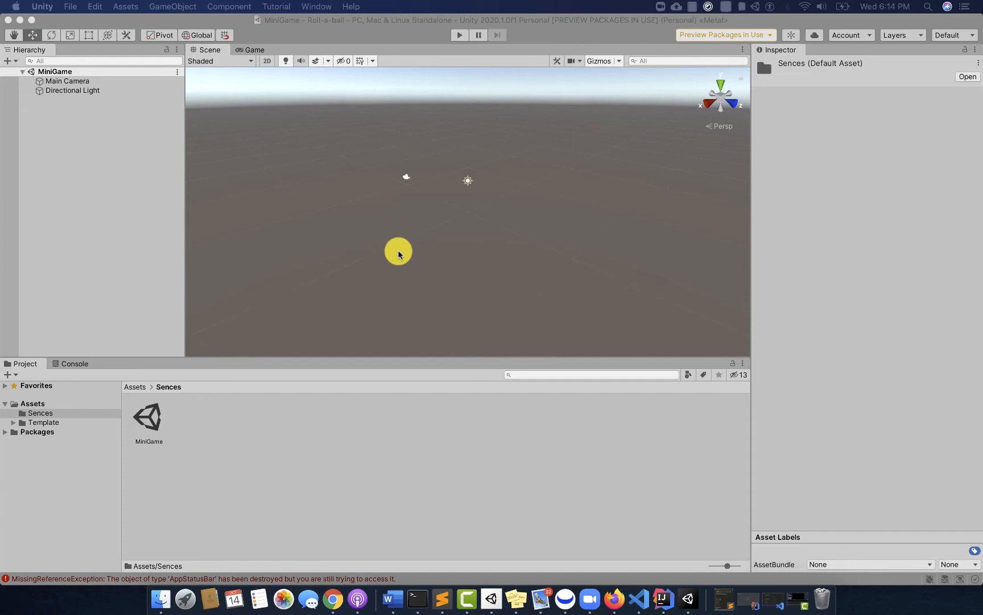
Step: Add a 3D Plane object to the MiniGame scene
{"action": "left_click", "coordinate": [398, 254]}
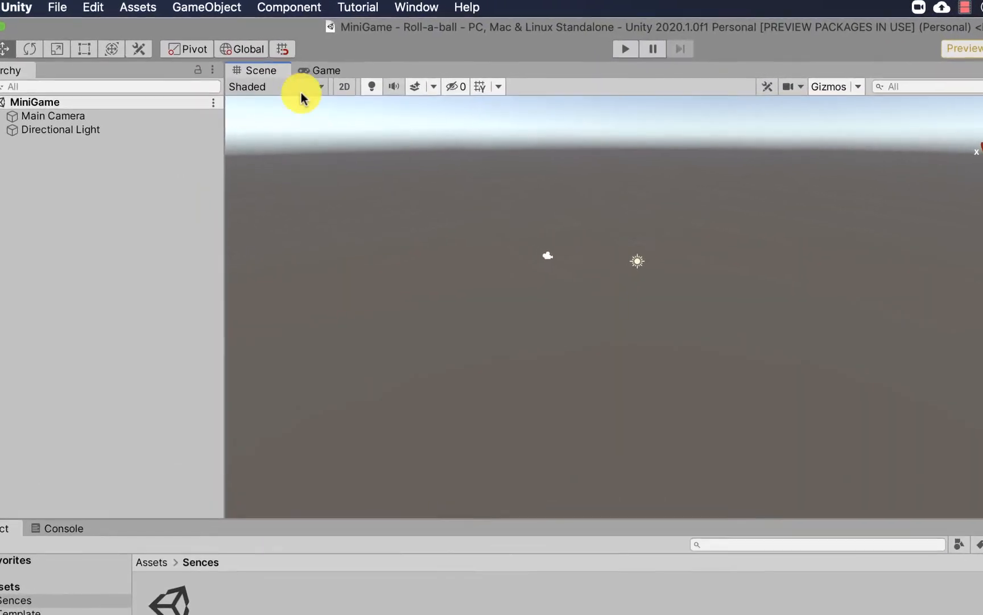
{"action": "left_click", "coordinate": [195, 8]}
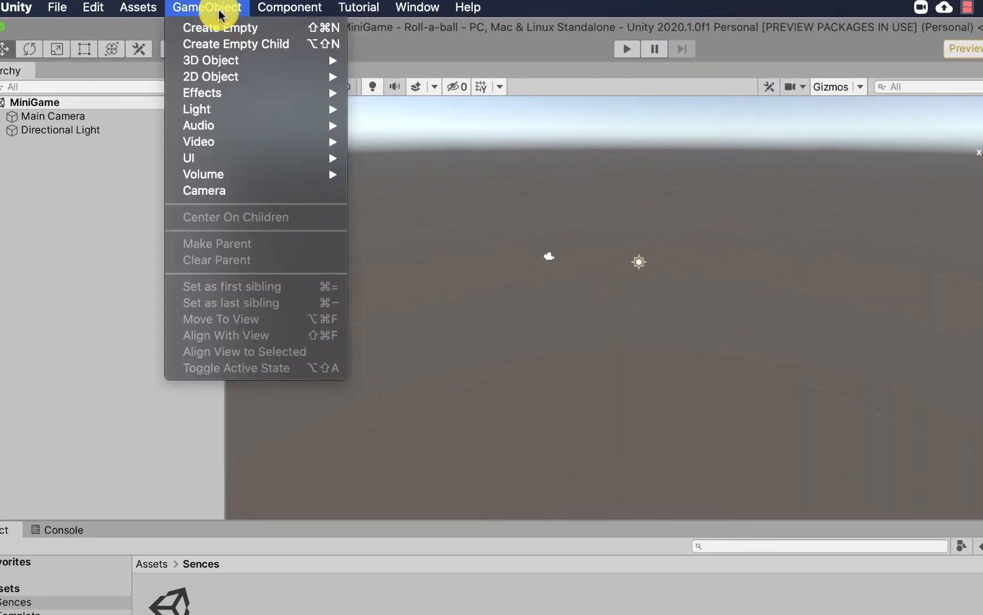
{"action": "mouse_move", "coordinate": [237, 65]}
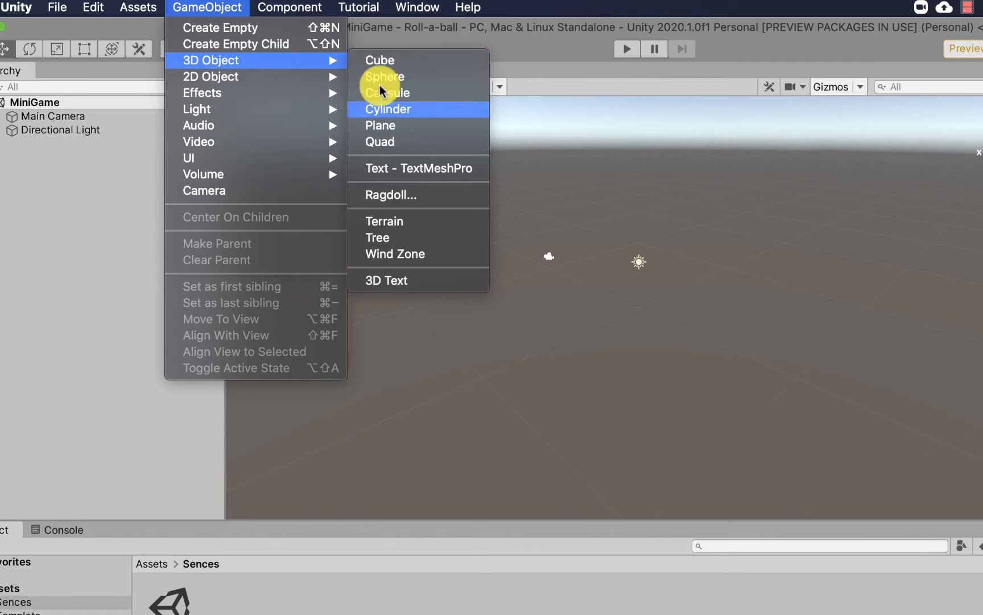
{"action": "left_click", "coordinate": [406, 132]}
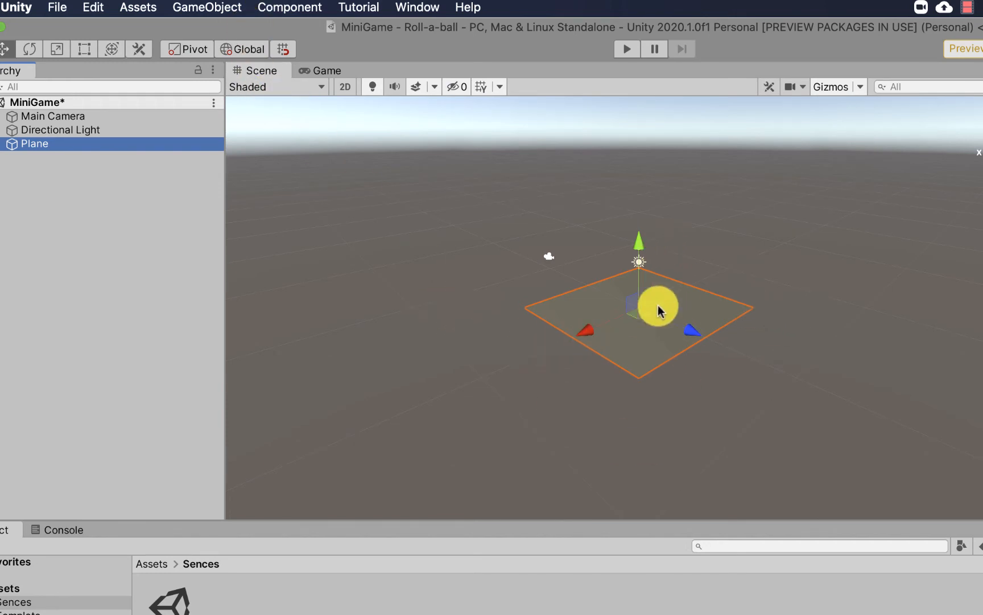
{"action": "right_click", "coordinate": [59, 181]}
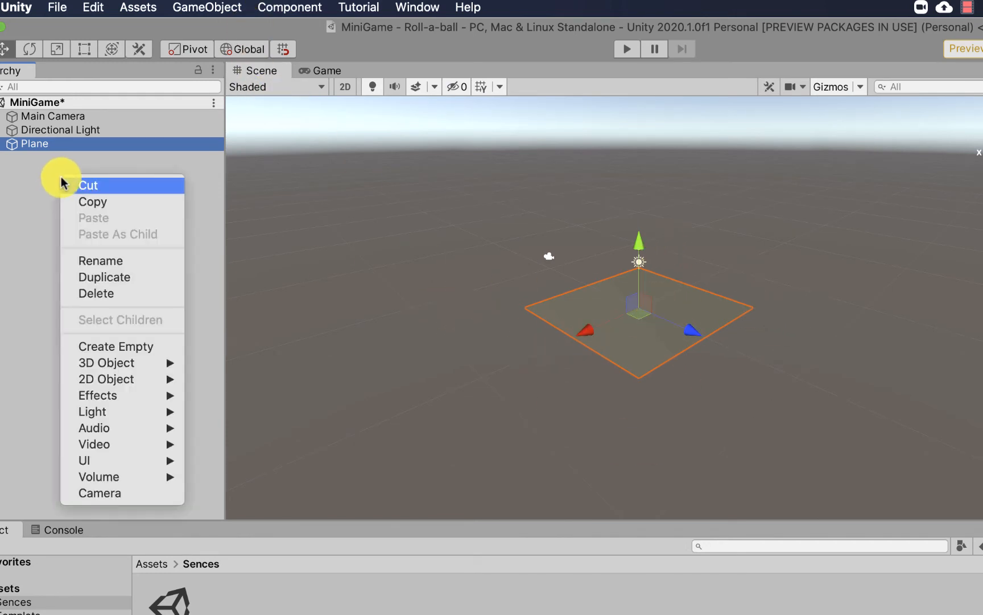
{"action": "mouse_move", "coordinate": [128, 365]}
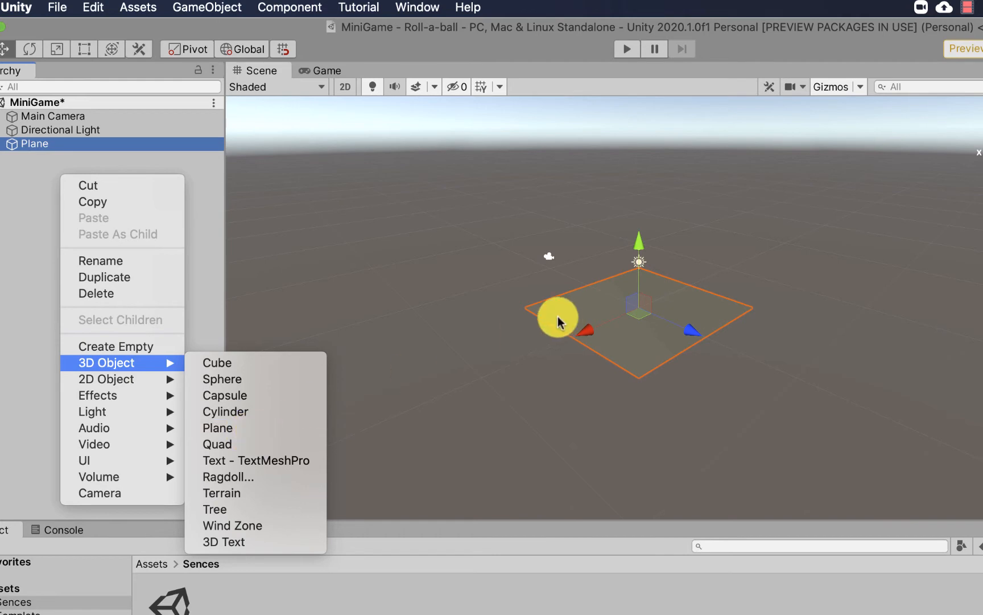
{"action": "left_click", "coordinate": [652, 330]}
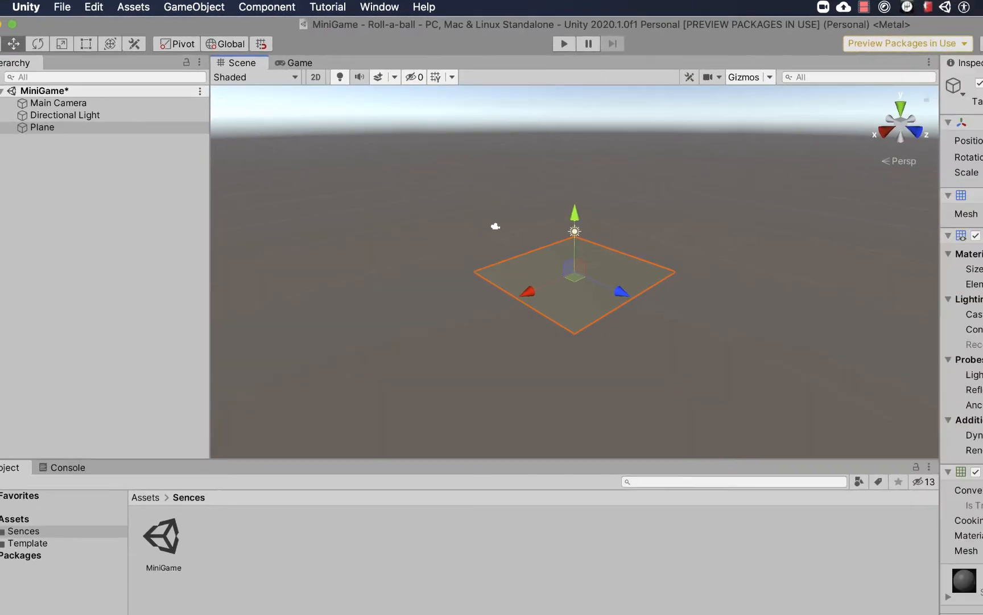
Step: Rename the Plane object as Ground and deselect it
{"action": "left_click", "coordinate": [829, 68]}
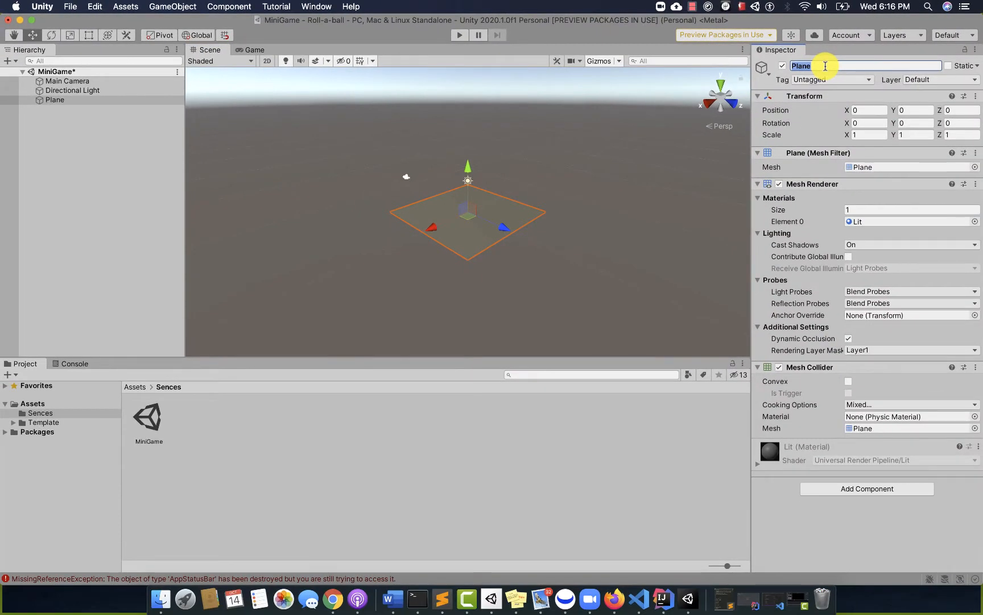
{"action": "type", "text": "Ground"}
{"action": "left_click", "coordinate": [606, 262]}
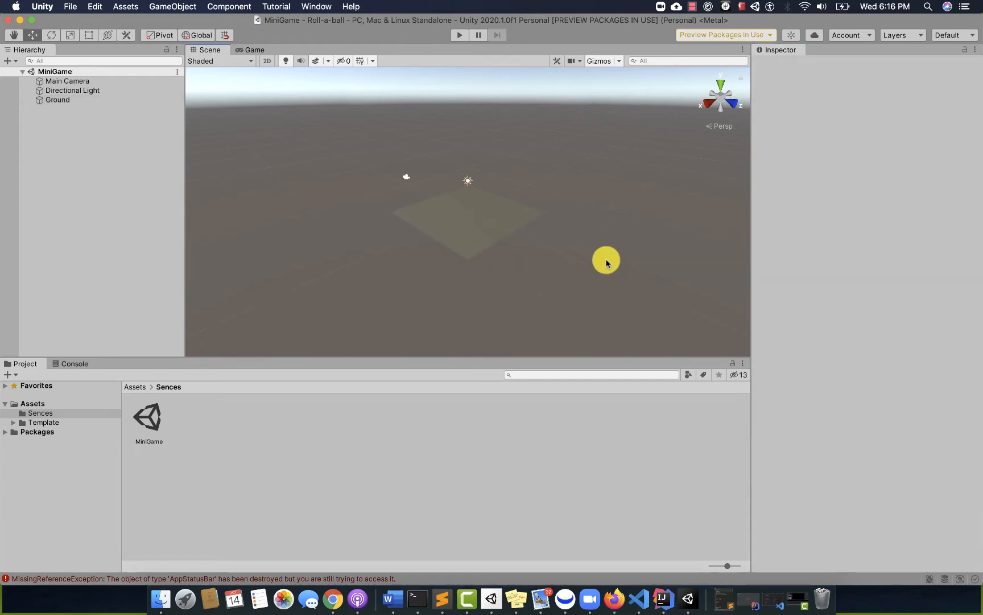
Step: Select the Ground plane and reset its Transform component to the default values
{"action": "left_click", "coordinate": [446, 241]}
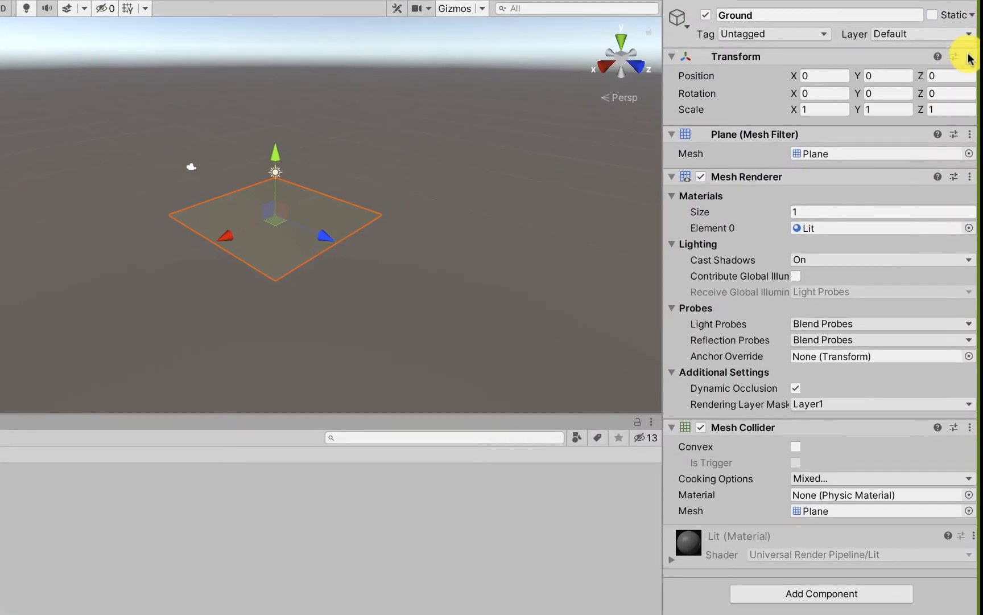
{"action": "left_click", "coordinate": [970, 56]}
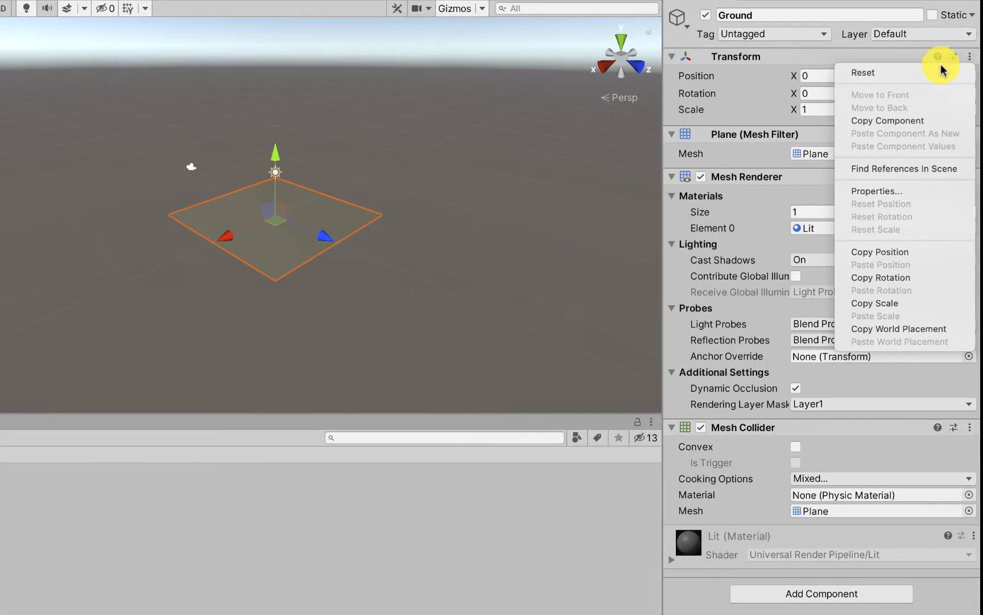
{"action": "left_click", "coordinate": [940, 74]}
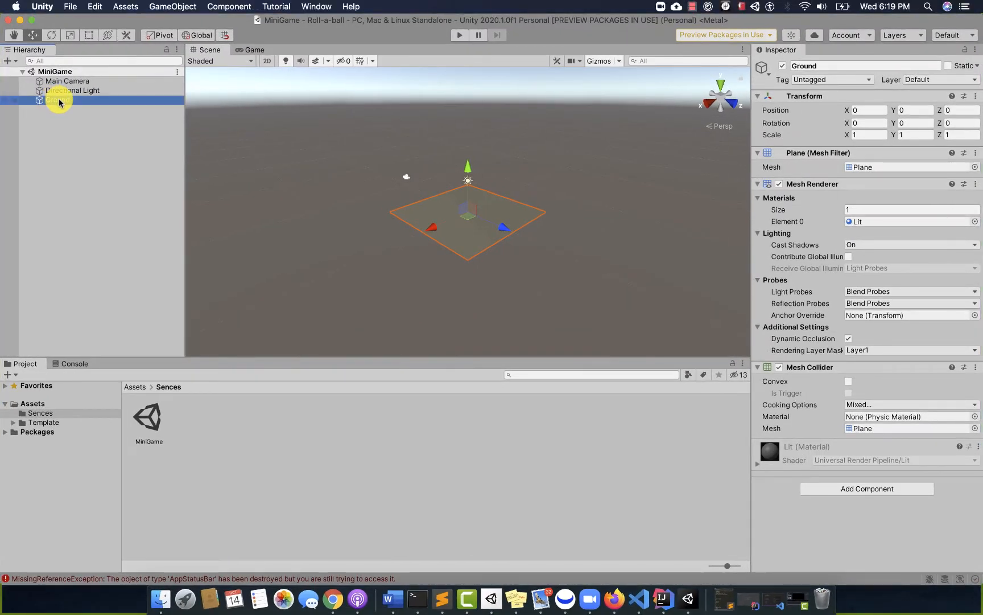
Step: Frame the Ground plane in the Scene view
{"action": "scroll", "coordinate": [398, 203], "scroll_direction": "up", "scroll_amount": 3}
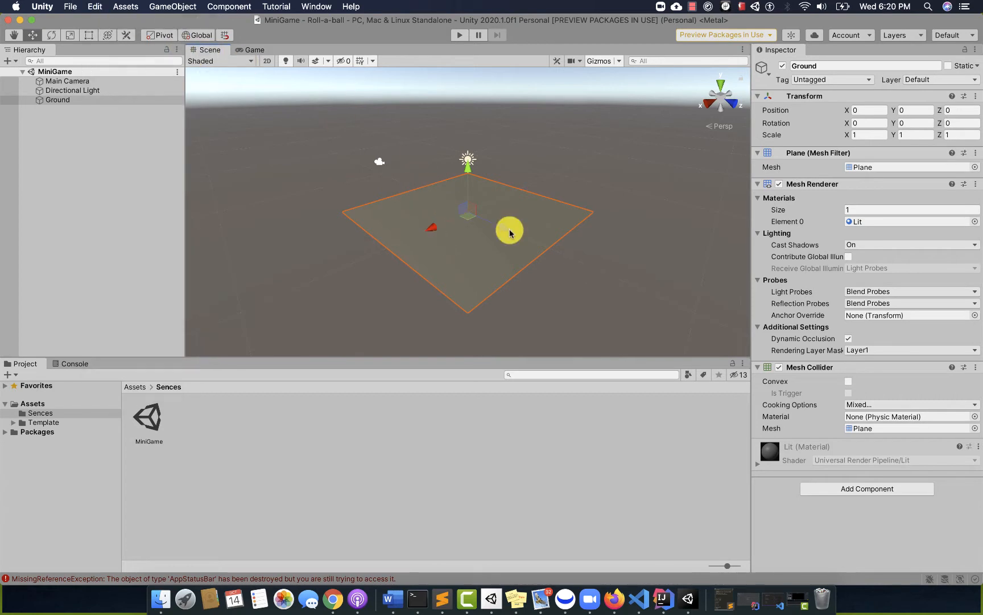
{"action": "left_click", "coordinate": [284, 195]}
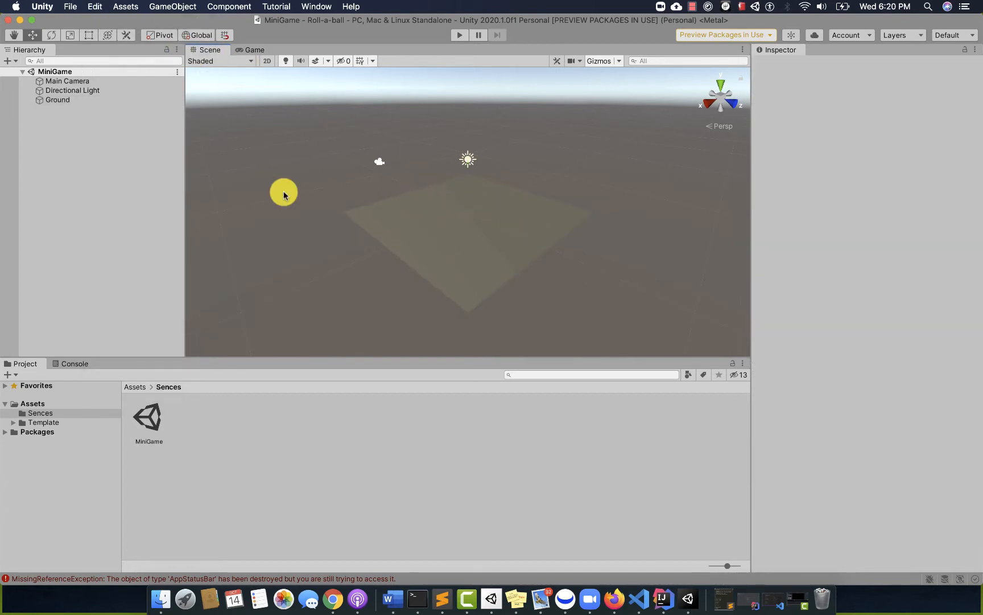
{"action": "left_click", "coordinate": [63, 100]}
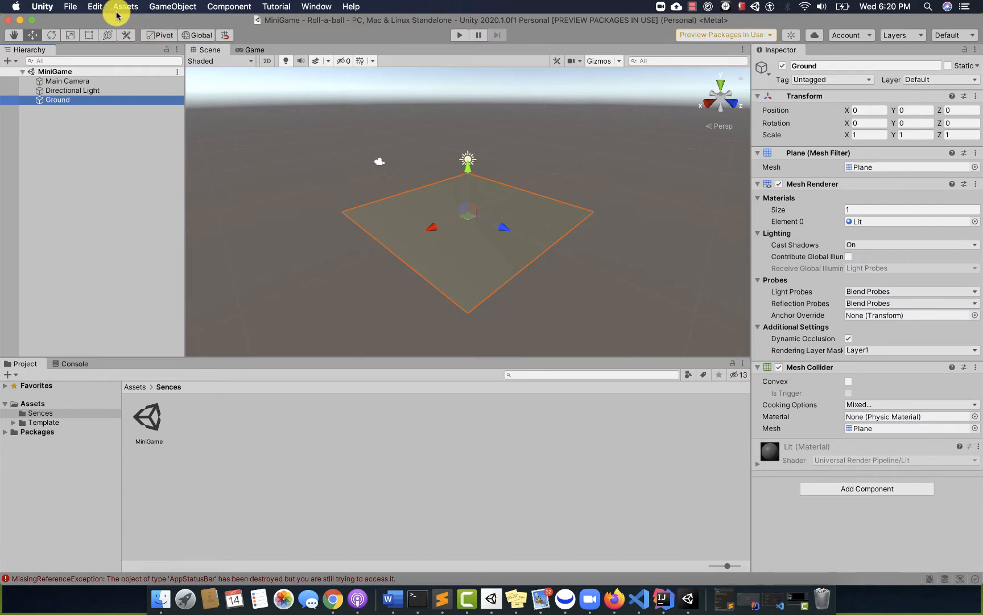
{"action": "left_click", "coordinate": [95, 6]}
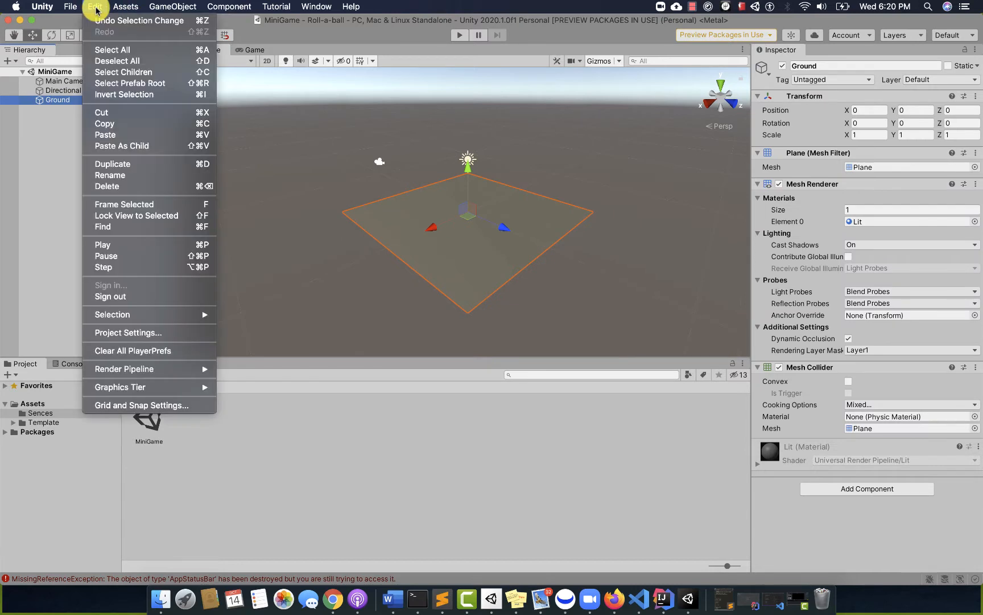
{"action": "left_click", "coordinate": [119, 205]}
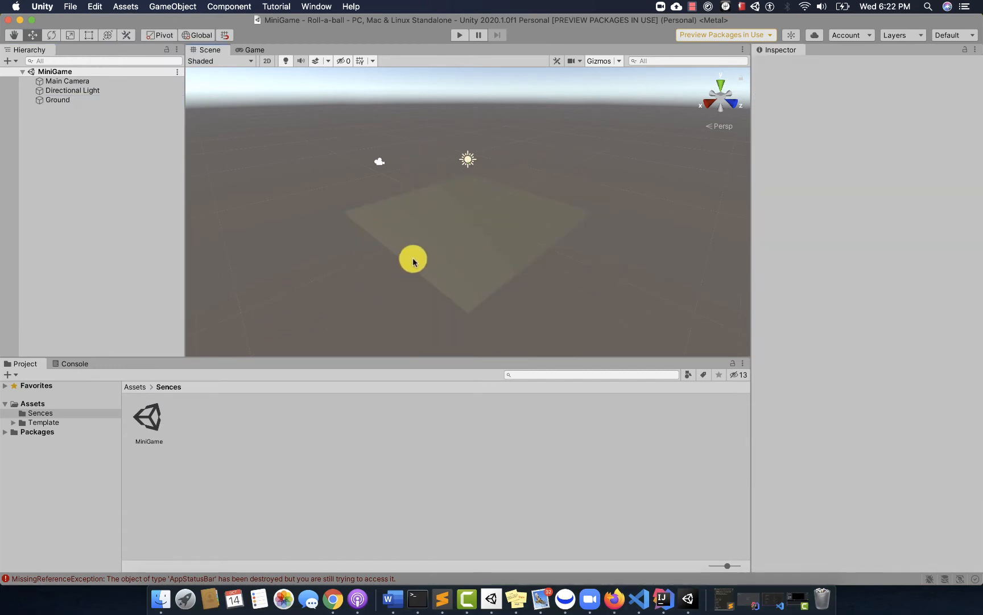
Step: Pan and orbit the Scene view around the Ground plane to look at it straight along the Z axis
{"action": "left_click", "coordinate": [53, 100]}
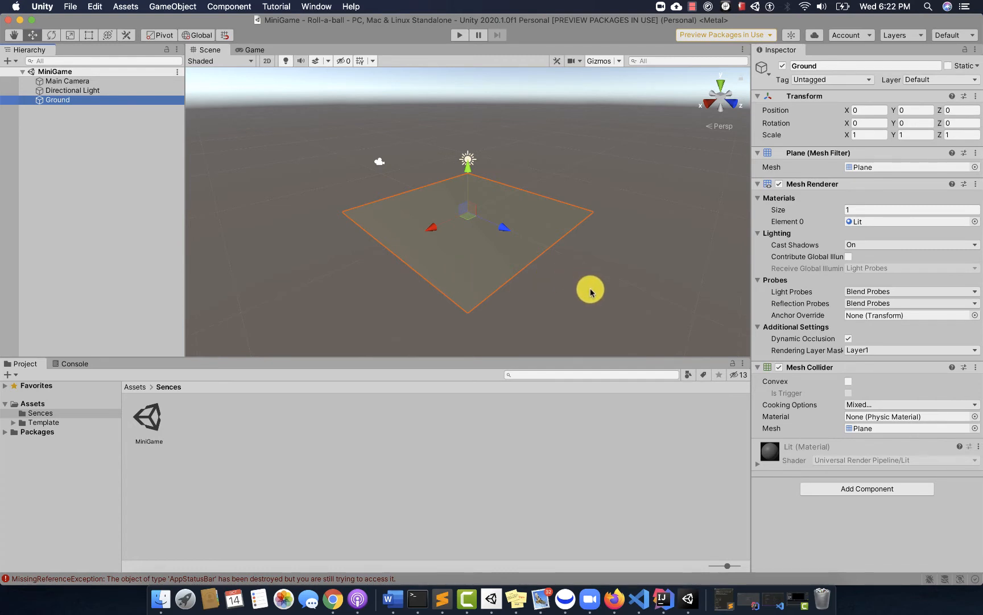
{"action": "middle_click_drag", "start_coordinate": [501, 276], "coordinate": [514, 261]}
{"action": "key", "text": "q"}
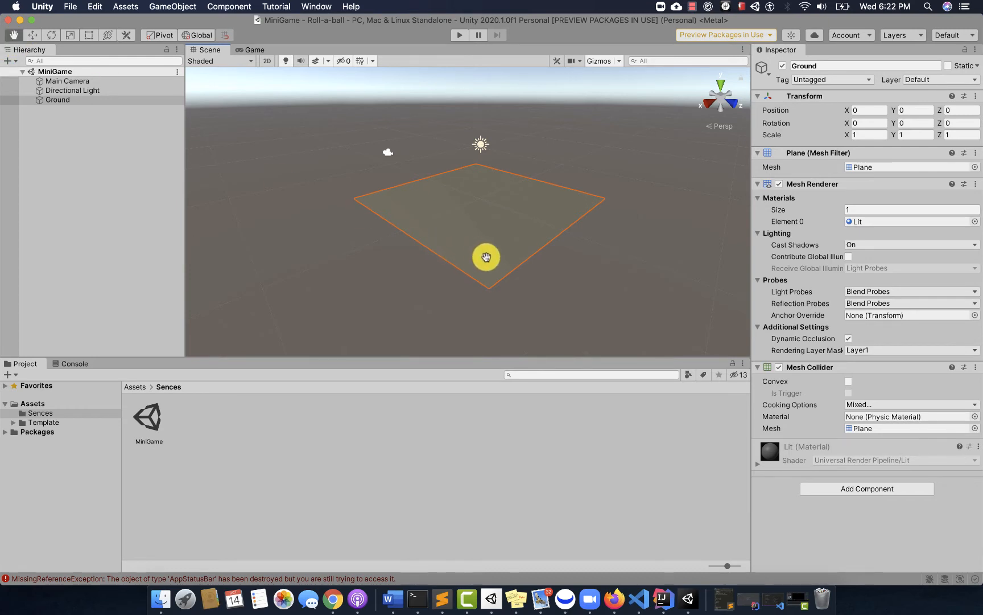
{"action": "mouse_move", "coordinate": [497, 274]}
{"action": "left_mouse_down"}
{"action": "mouse_move", "coordinate": [450, 266]}
{"action": "mouse_move", "coordinate": [496, 258]}
{"action": "left_mouse_up"}
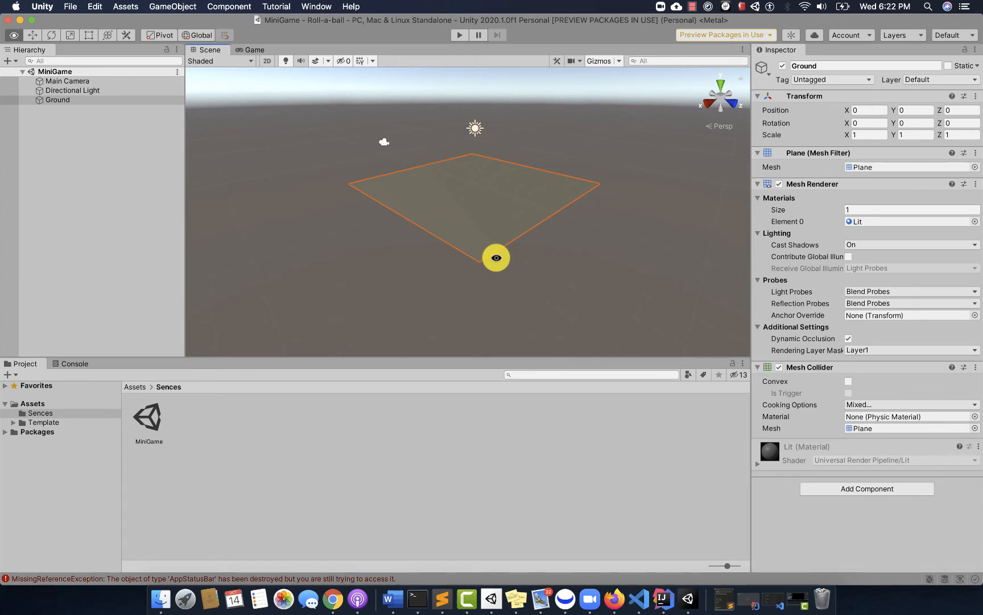
{"action": "left_click_drag", "start_coordinate": [519, 255], "coordinate": [344, 283], "text": "alt"}
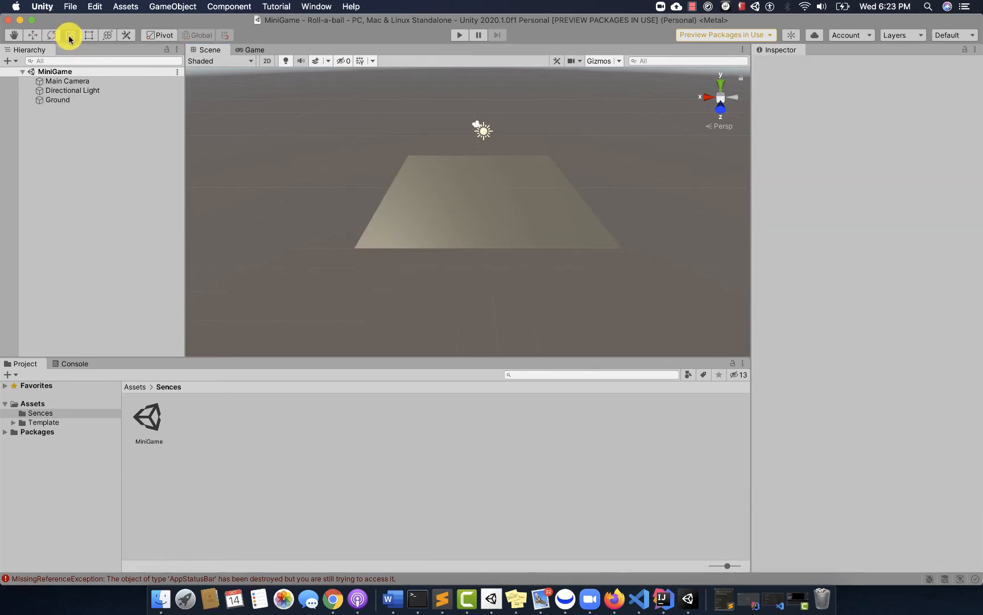
Step: Enlarge the Ground plane freehand with the Scale tool and scale values to about 1.76 in X and 1.85 in Z
{"action": "left_click", "coordinate": [40, 100]}
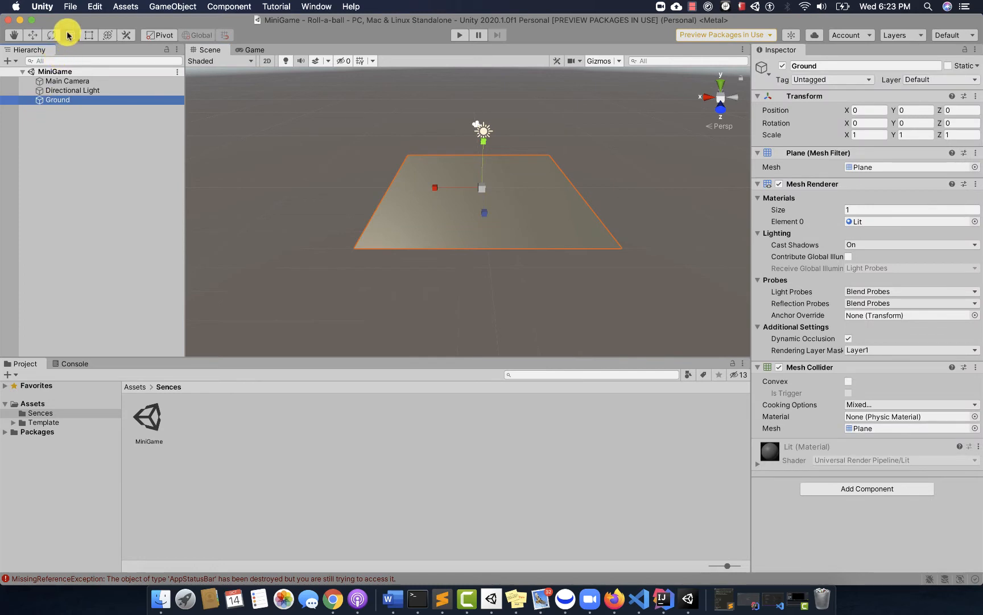
{"action": "left_click", "coordinate": [68, 35]}
{"action": "mouse_move", "coordinate": [434, 189]}
{"action": "left_mouse_down"}
{"action": "mouse_move", "coordinate": [413, 183]}
{"action": "mouse_move", "coordinate": [446, 193]}
{"action": "mouse_move", "coordinate": [404, 182]}
{"action": "mouse_move", "coordinate": [434, 188]}
{"action": "left_mouse_up"}
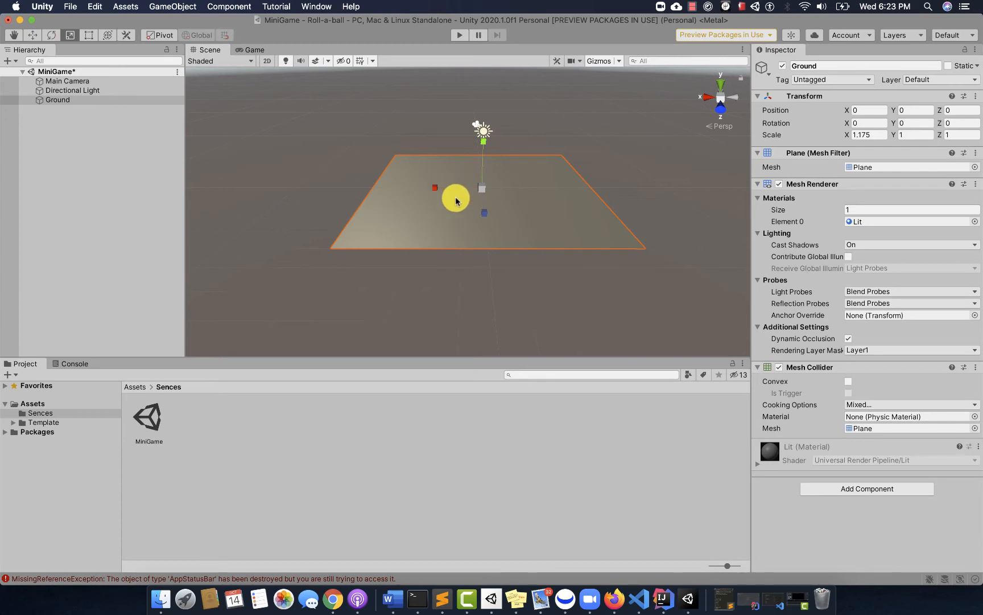
{"action": "mouse_move", "coordinate": [484, 213]}
{"action": "left_mouse_down"}
{"action": "mouse_move", "coordinate": [478, 232]}
{"action": "mouse_move", "coordinate": [481, 208]}
{"action": "mouse_move", "coordinate": [480, 225]}
{"action": "left_mouse_up"}
{"action": "mouse_move", "coordinate": [435, 188]}
{"action": "left_mouse_down"}
{"action": "mouse_move", "coordinate": [408, 189]}
{"action": "mouse_move", "coordinate": [441, 191]}
{"action": "mouse_move", "coordinate": [423, 193]}
{"action": "left_mouse_up"}
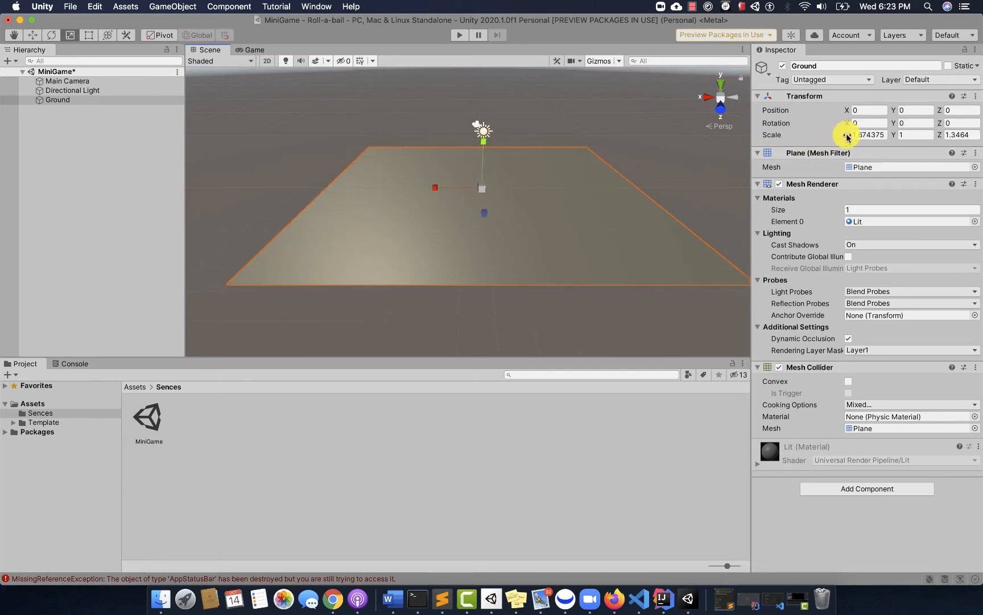
{"action": "left_click_drag", "start_coordinate": [846, 136], "coordinate": [845, 142]}
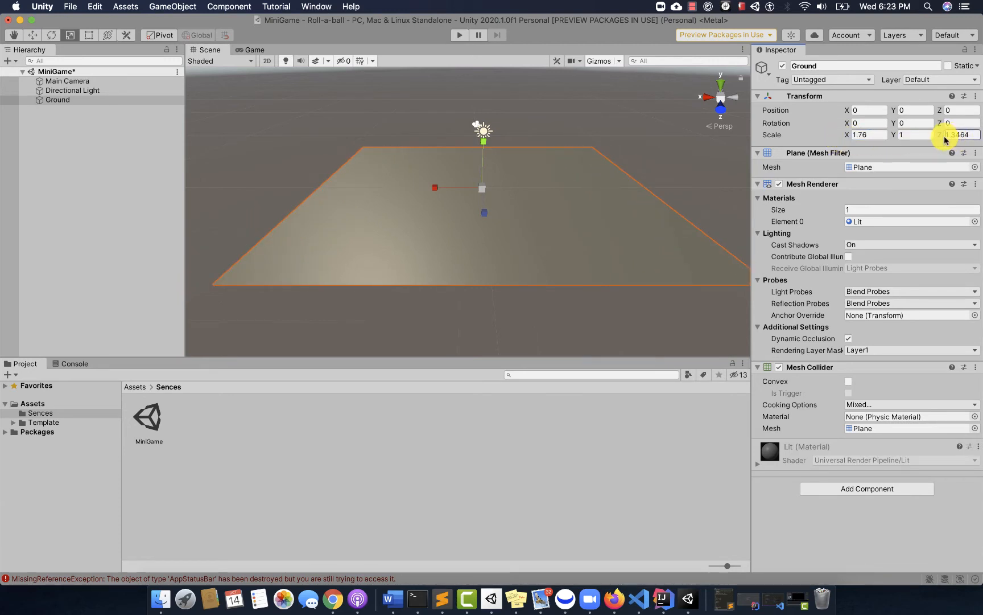
{"action": "left_click_drag", "start_coordinate": [940, 138], "coordinate": [923, 138]}
Step: Set the Ground plane's scale to 2 in X and 2 in Z
{"action": "left_click", "coordinate": [871, 134]}
{"action": "key", "text": "BackSpace"}
{"action": "key", "text": "BackSpace"}
{"action": "key", "text": "BackSpace"}
{"action": "key", "text": "BackSpace"}
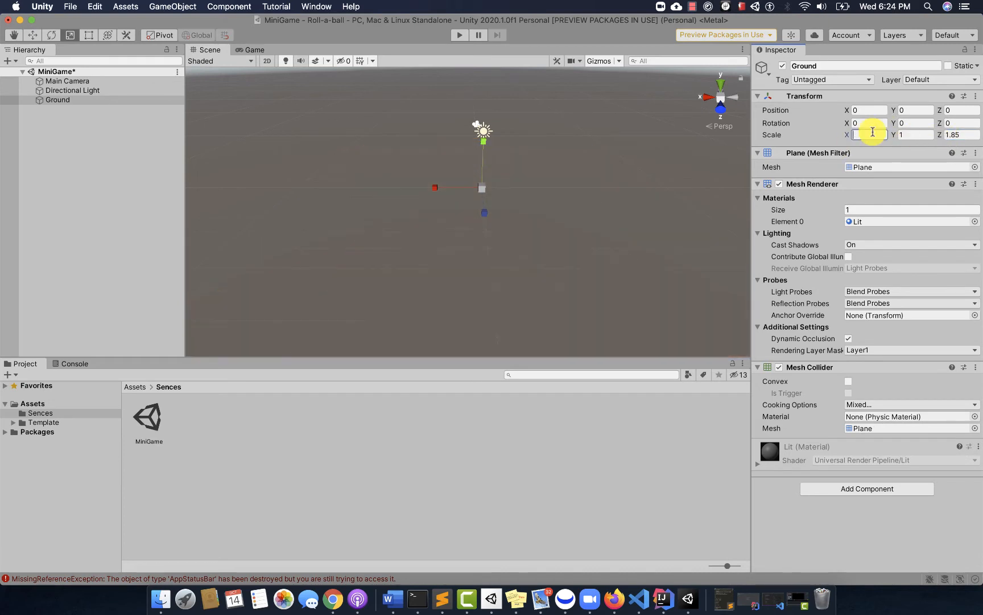
{"action": "type", "text": "2"}
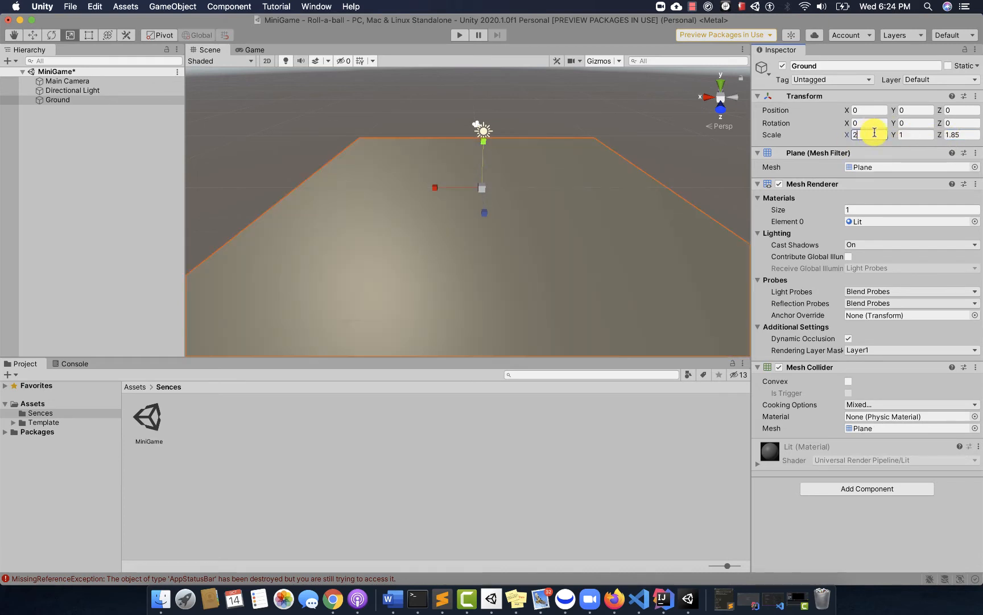
{"action": "left_click", "coordinate": [965, 134]}
{"action": "type", "text": "2"}
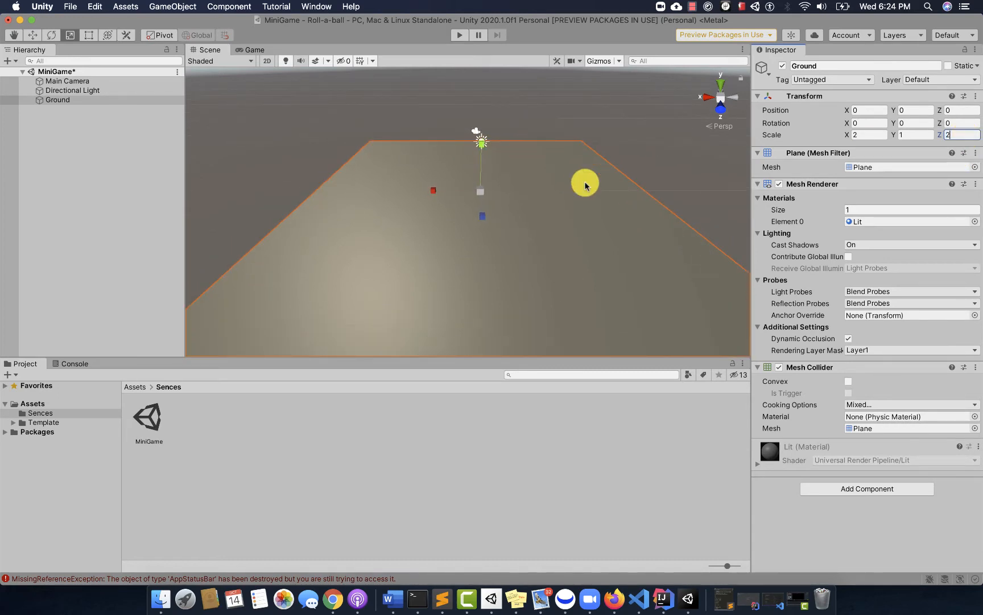
Step: Try different Y scales on the Ground plane, first 2.05 and finally a negative value of -6.81
{"action": "scroll", "coordinate": [569, 183], "scroll_direction": "down", "scroll_amount": 3}
{"action": "scroll", "coordinate": [569, 184], "scroll_direction": "down", "scroll_amount": 5}
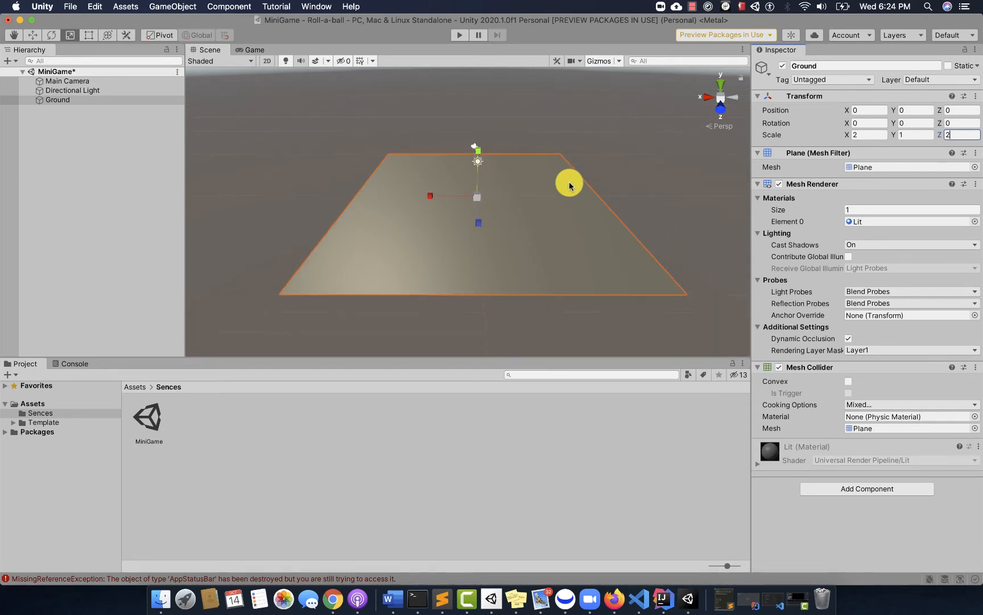
{"action": "scroll", "coordinate": [569, 183], "scroll_direction": "down", "scroll_amount": 2}
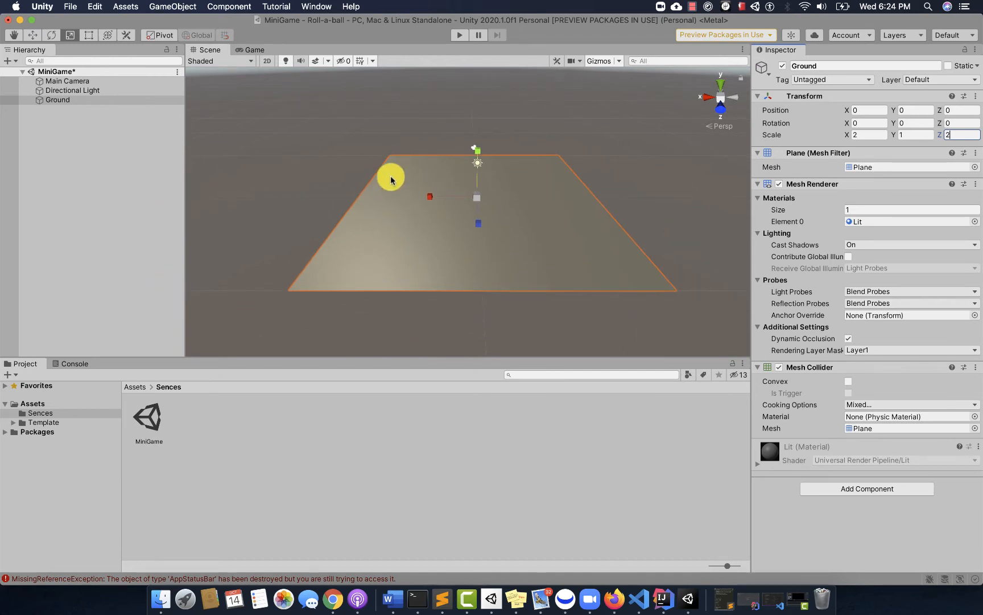
{"action": "left_click_drag", "start_coordinate": [893, 135], "coordinate": [914, 135]}
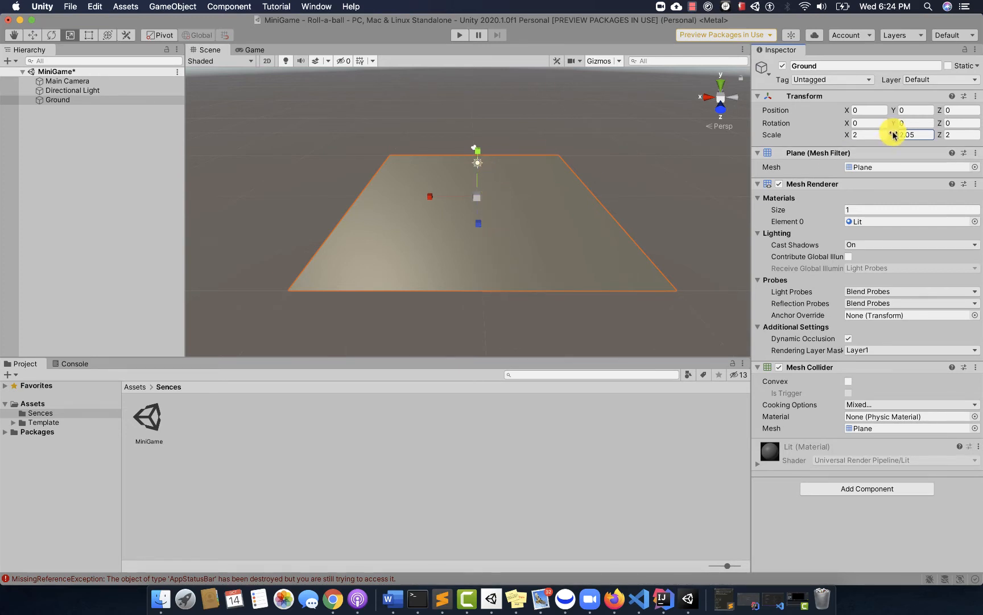
{"action": "left_click_drag", "start_coordinate": [912, 138], "coordinate": [772, 165]}
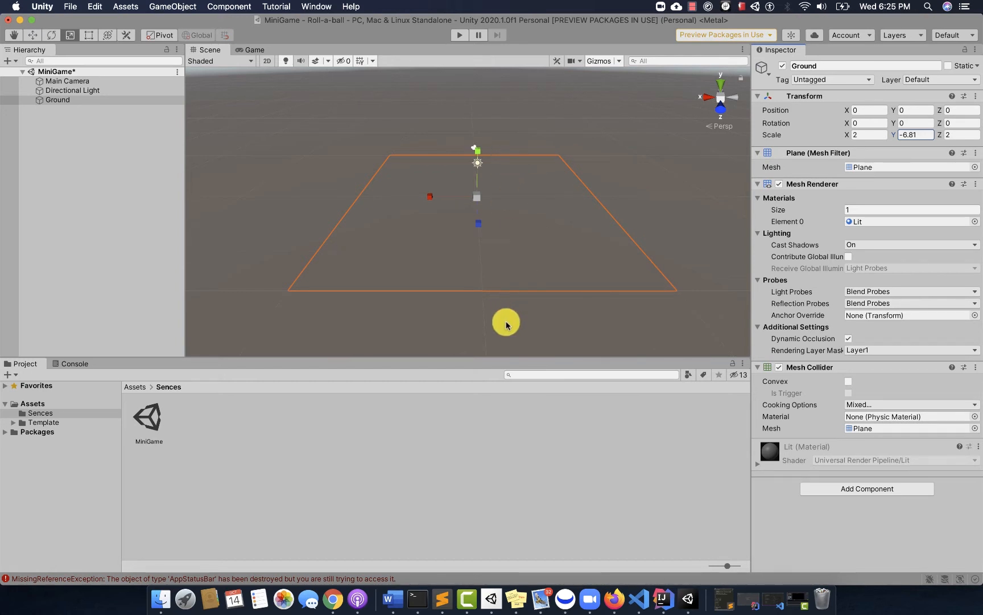
Step: Set the Ground plane's Y scale to 1
{"action": "left_click", "coordinate": [898, 135]}
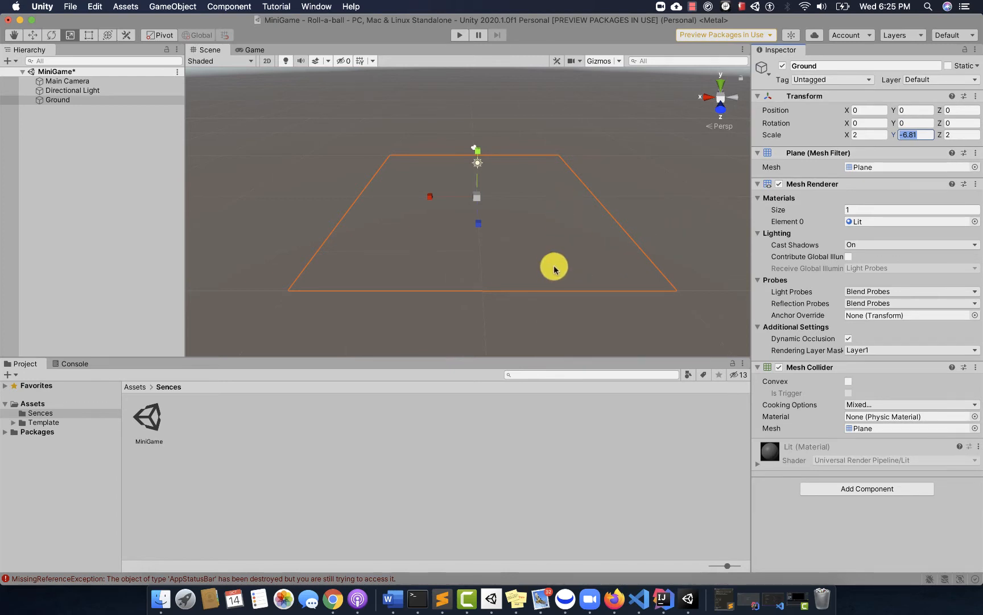
{"action": "left_click_drag", "start_coordinate": [926, 137], "coordinate": [891, 137]}
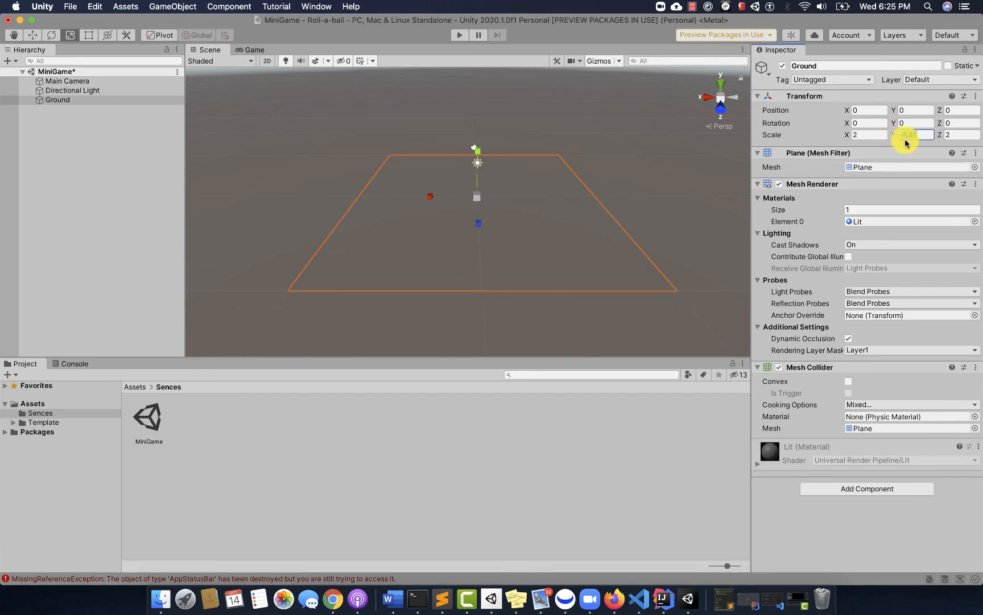
{"action": "type", "text": "1"}
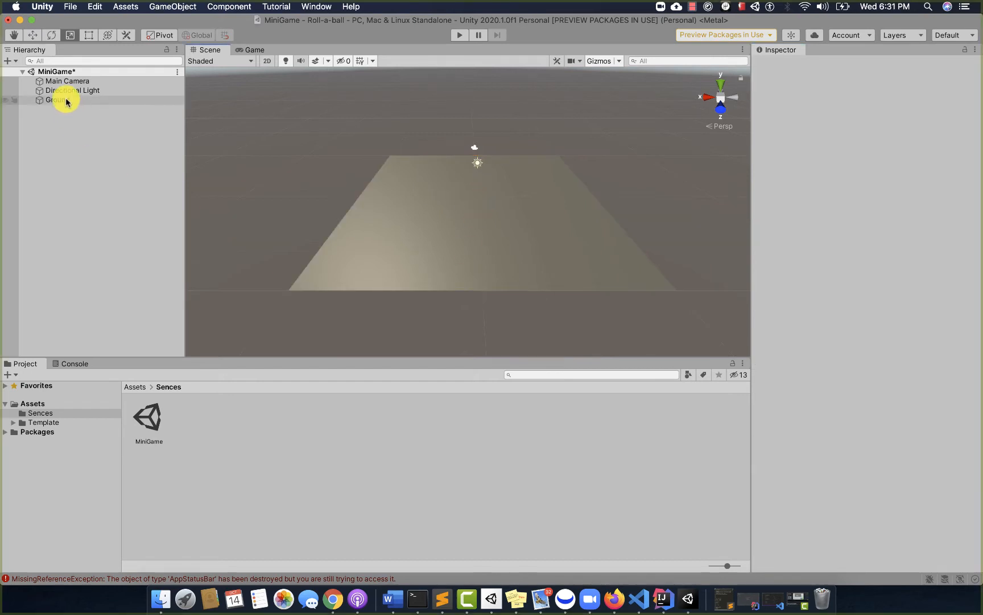
Step: Add a 3D sphere to the MiniGame scene and rename it Player
{"action": "right_click", "coordinate": [76, 134]}
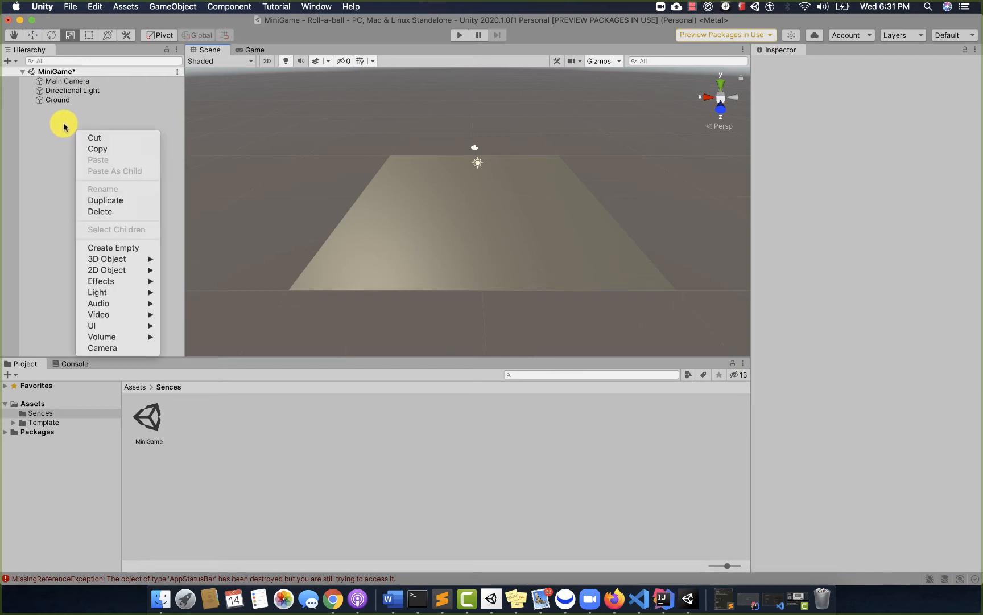
{"action": "mouse_move", "coordinate": [130, 260]}
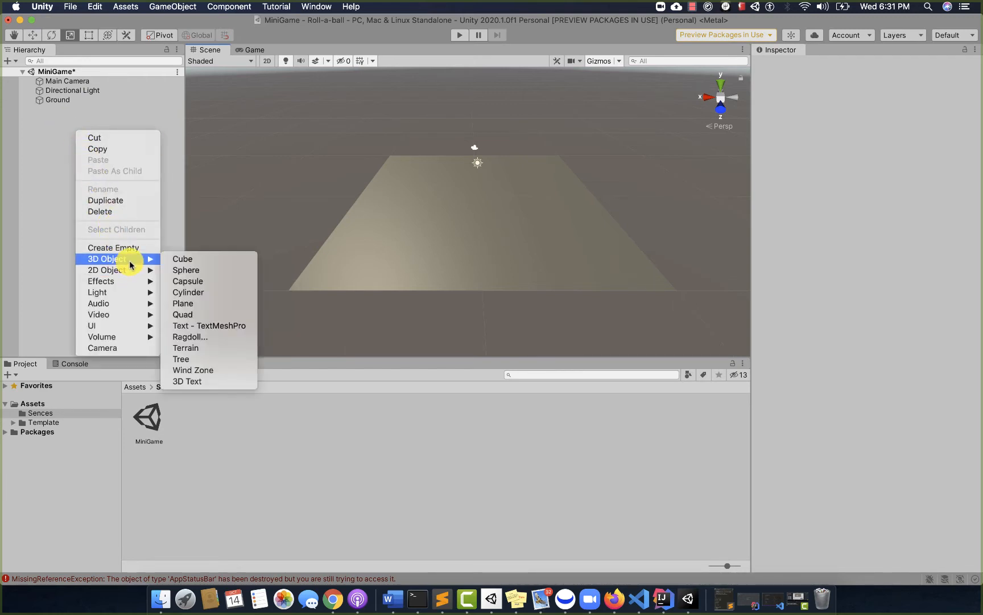
{"action": "left_click", "coordinate": [187, 271]}
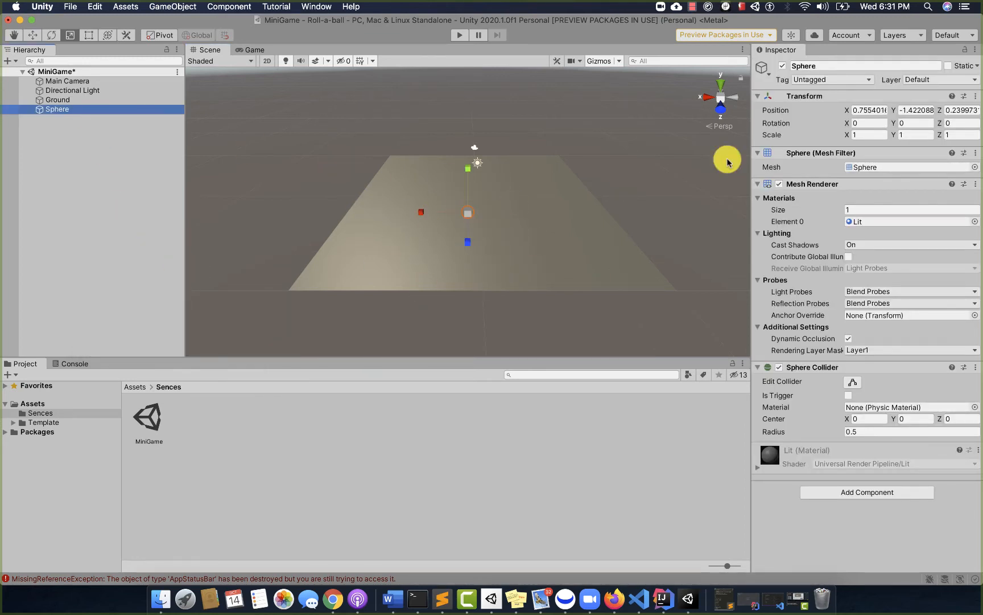
{"action": "left_click", "coordinate": [822, 64]}
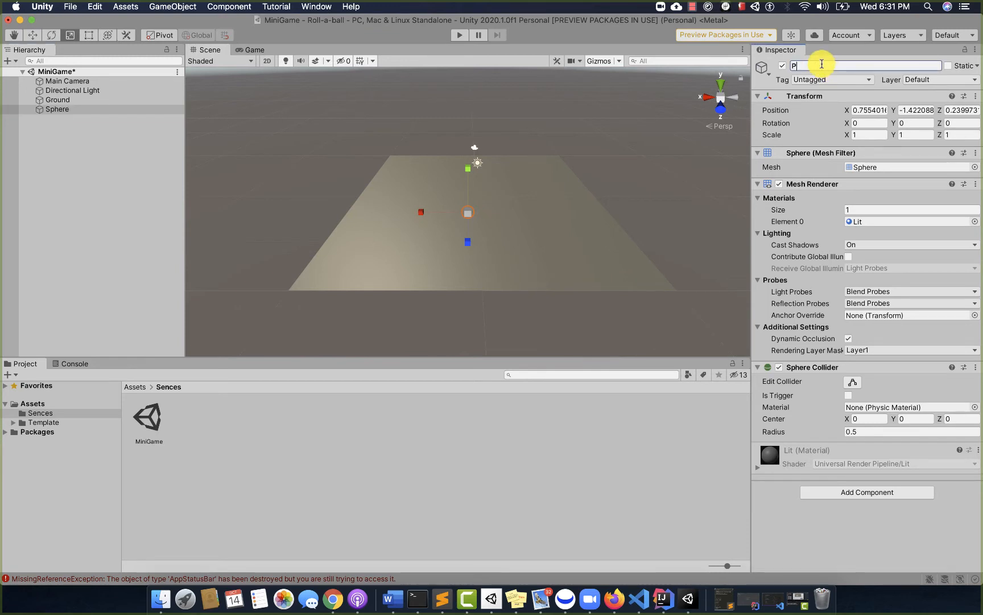
{"action": "type", "text": "Player"}
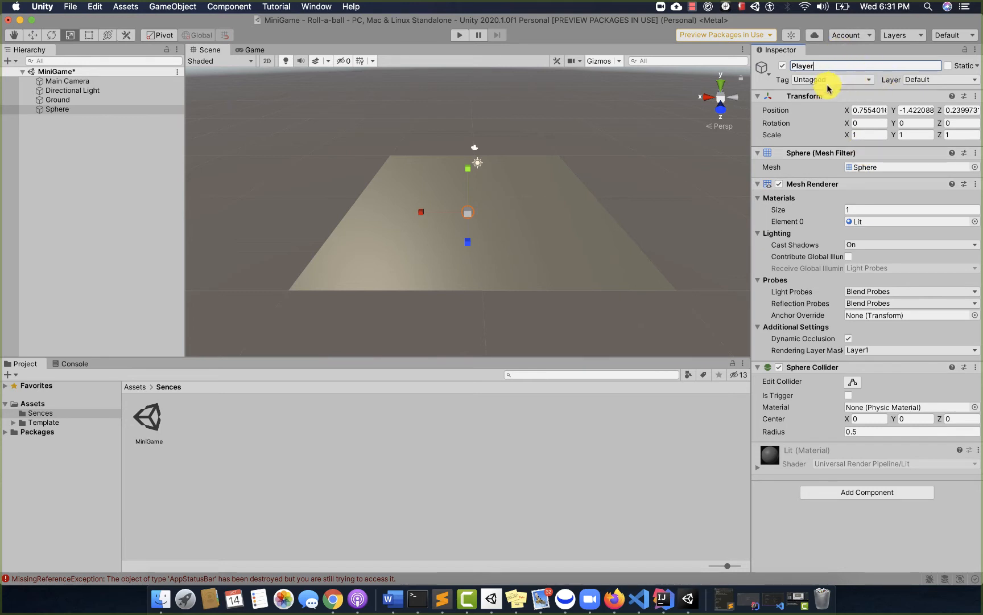
{"action": "key", "text": "Return"}
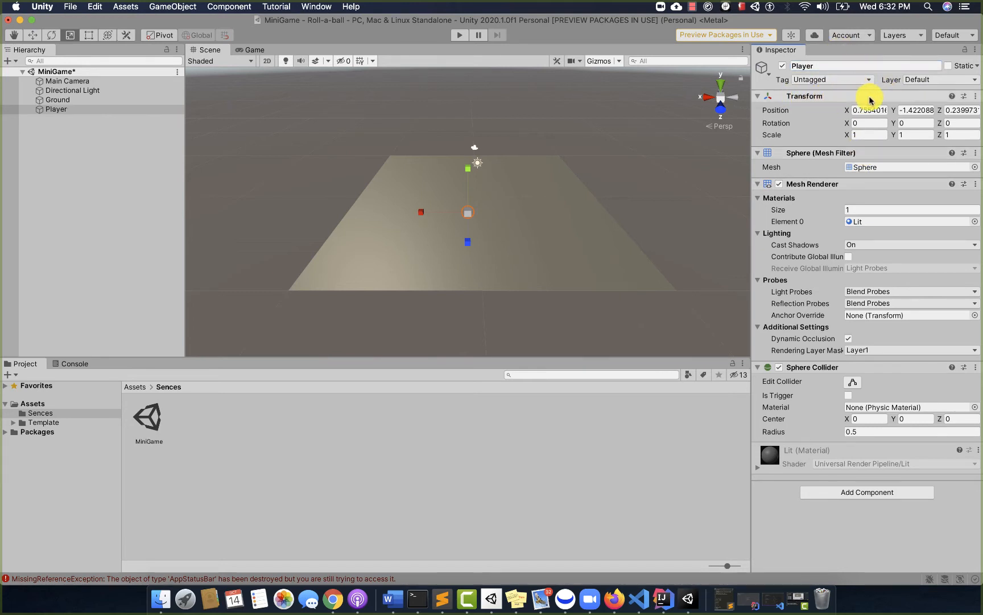
Step: Reset the Player sphere's transform to the origin
{"action": "left_click", "coordinate": [976, 96]}
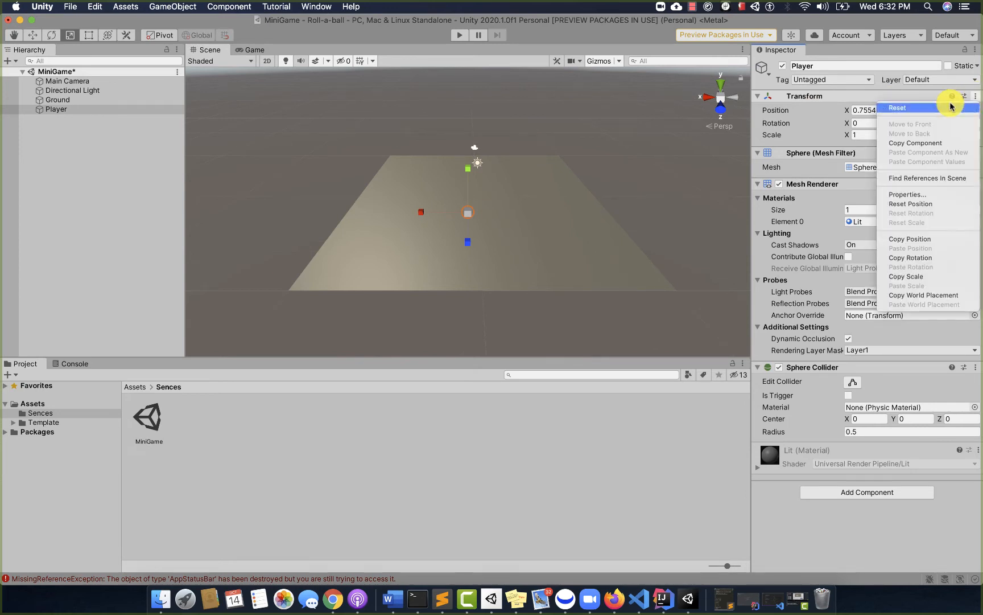
{"action": "left_click", "coordinate": [950, 108]}
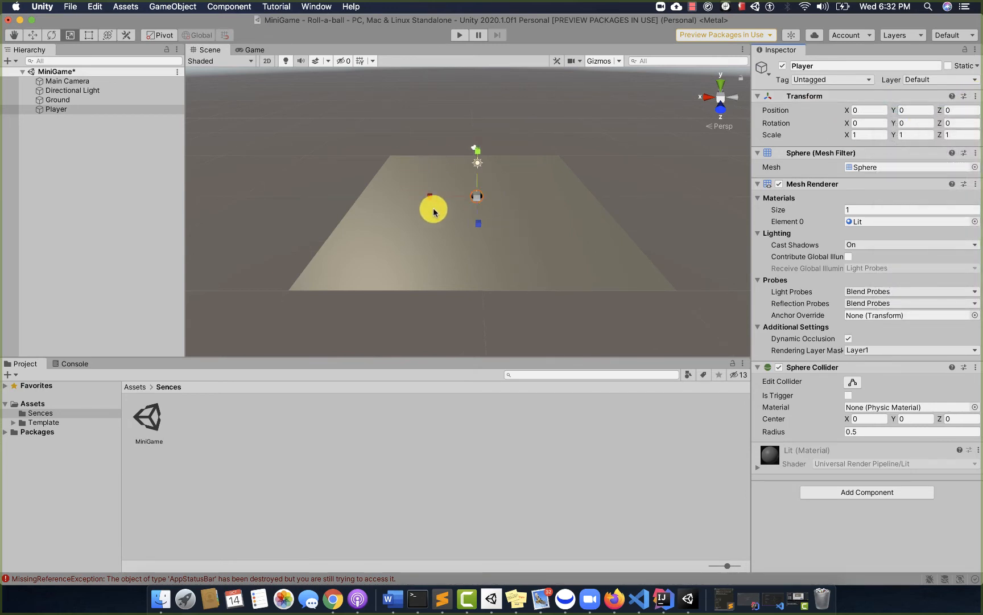
Step: Examine up close how the Player sphere sits relative to the Ground plane
{"action": "scroll", "coordinate": [469, 214], "scroll_direction": "up", "scroll_amount": 1}
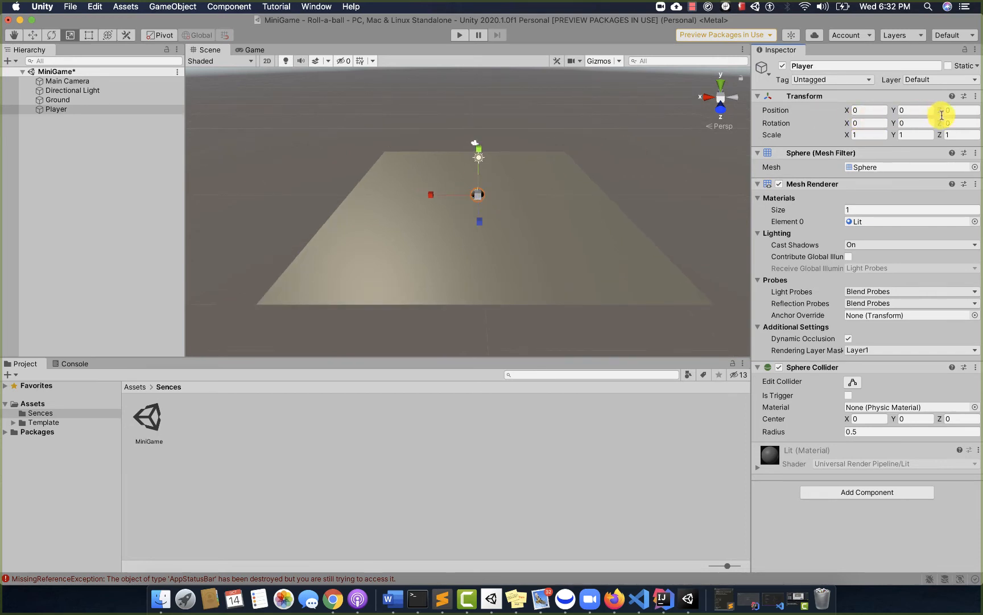
{"action": "scroll", "coordinate": [445, 181], "scroll_direction": "up", "scroll_amount": 2}
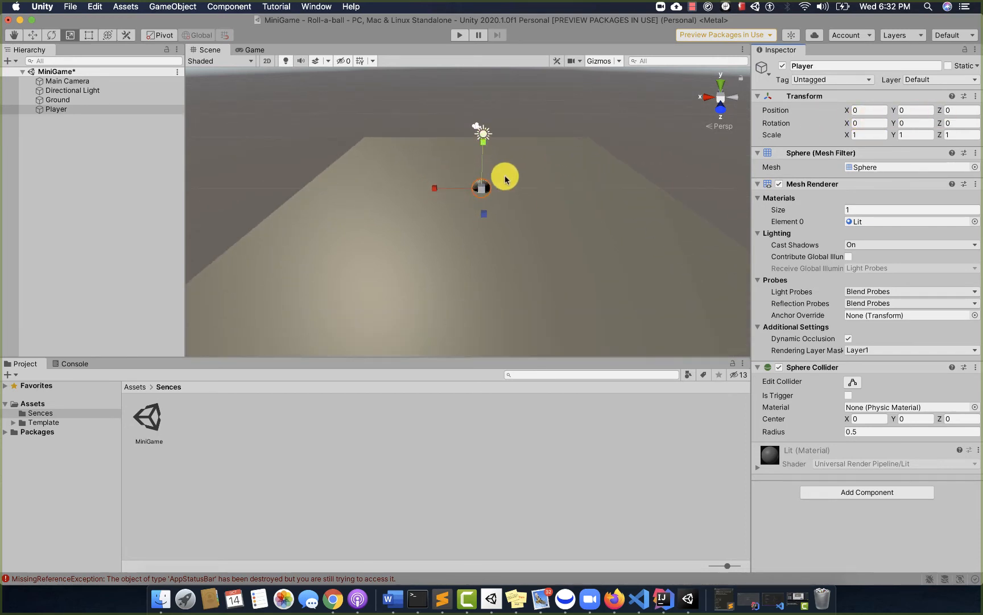
{"action": "scroll", "coordinate": [505, 178], "scroll_direction": "up", "scroll_amount": 4}
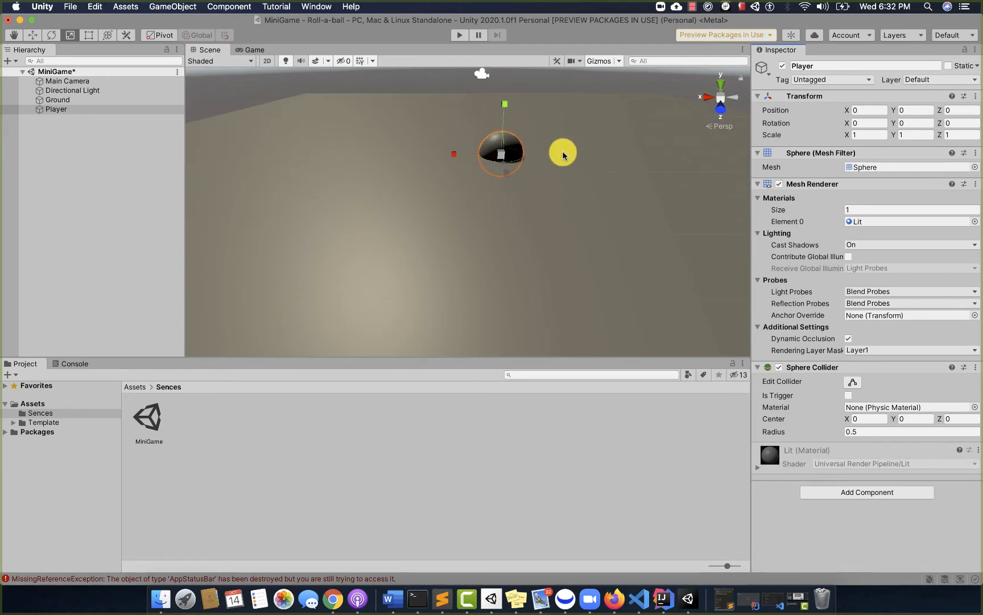
{"action": "scroll", "coordinate": [562, 157], "scroll_direction": "up", "scroll_amount": 1}
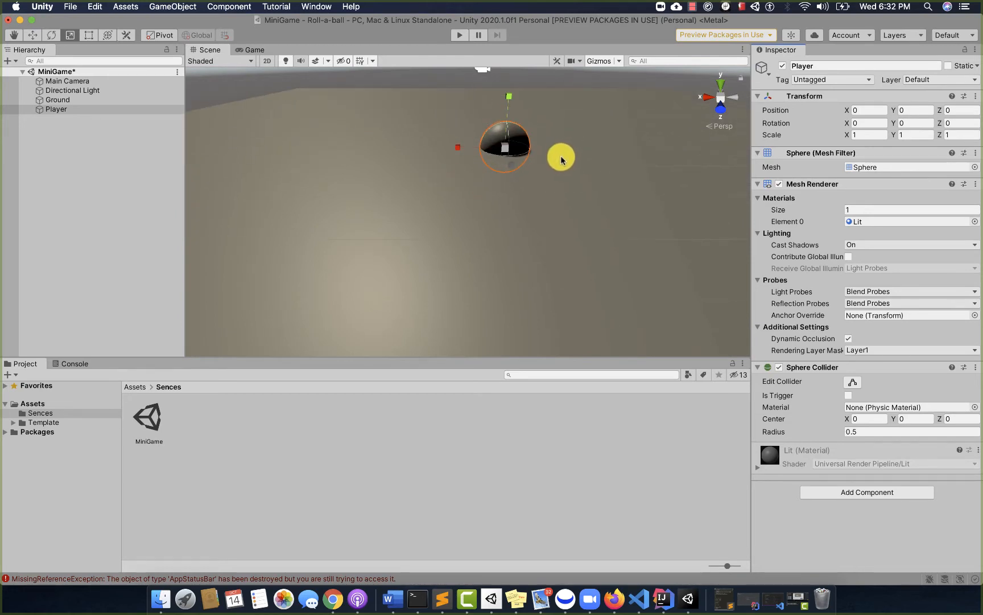
{"action": "left_click", "coordinate": [412, 173]}
{"action": "left_click", "coordinate": [506, 146]}
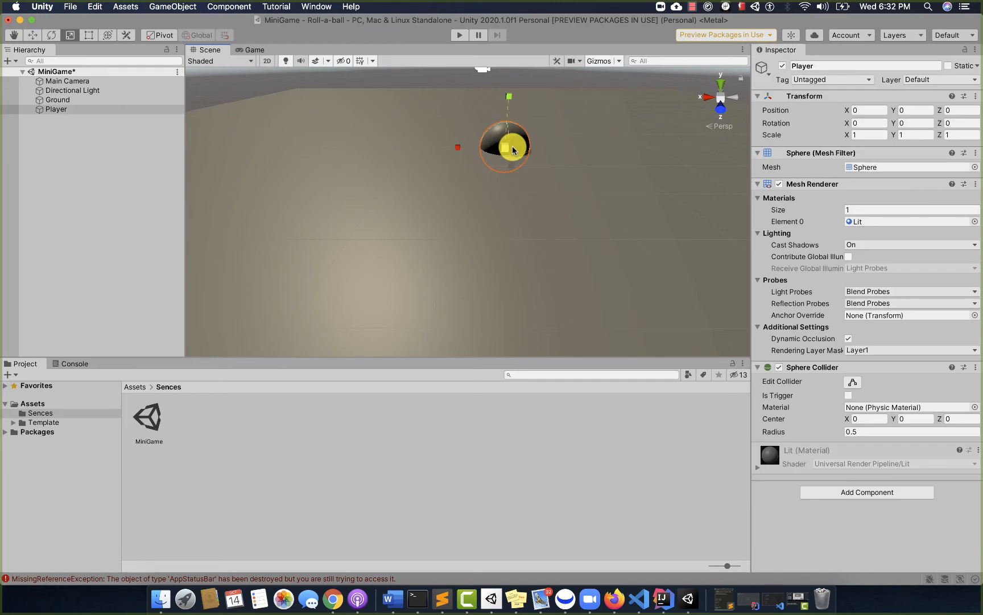
{"action": "scroll", "coordinate": [542, 157], "scroll_direction": "down", "scroll_amount": 1}
{"action": "scroll", "coordinate": [540, 156], "scroll_direction": "up", "scroll_amount": 1}
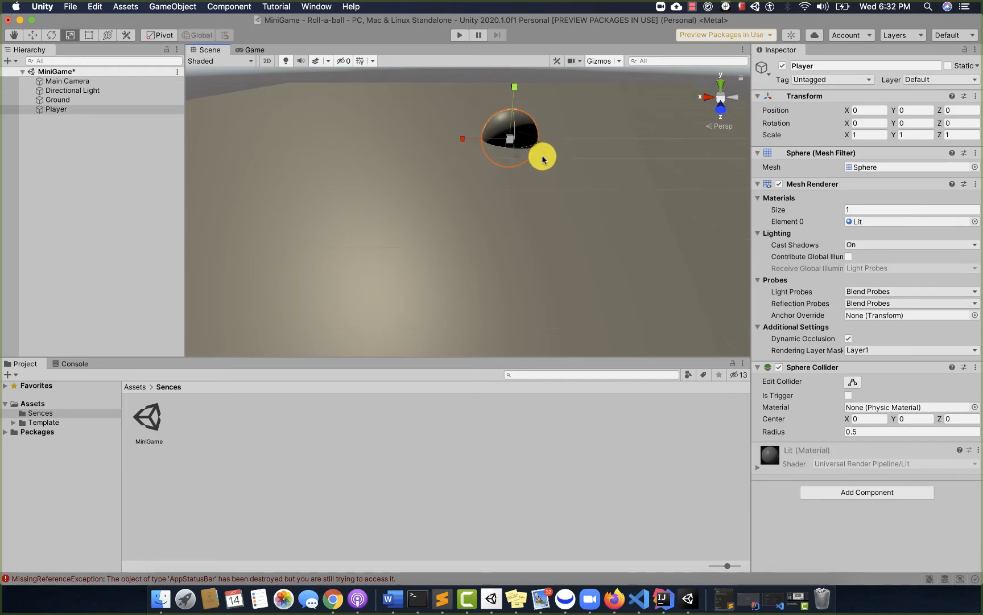
{"action": "scroll", "coordinate": [540, 156], "scroll_direction": "down", "scroll_amount": 1}
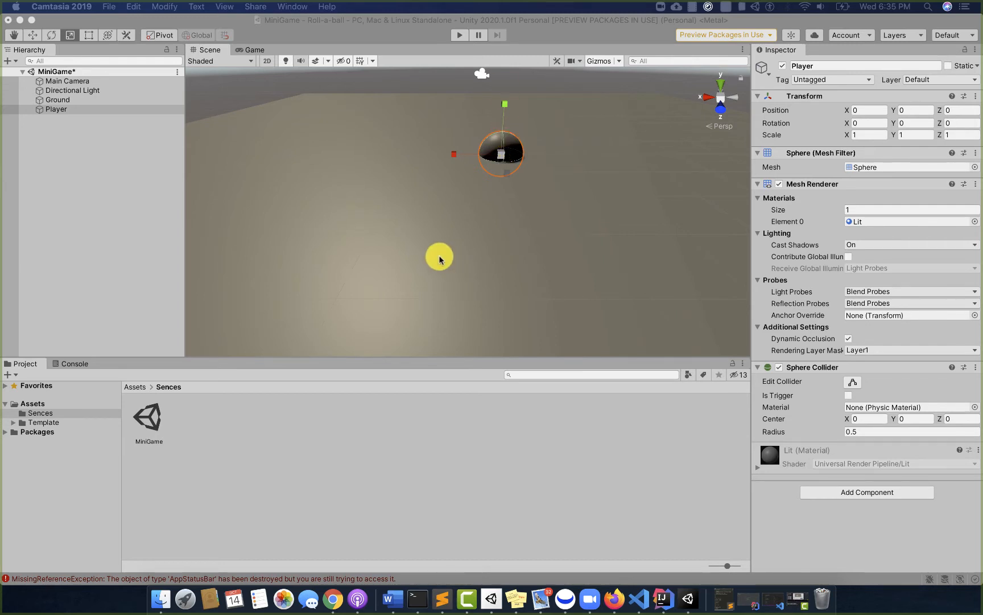
Step: Raise the Player sphere freehand with the Move tool to about 0.45 in Y
{"action": "left_click", "coordinate": [32, 36]}
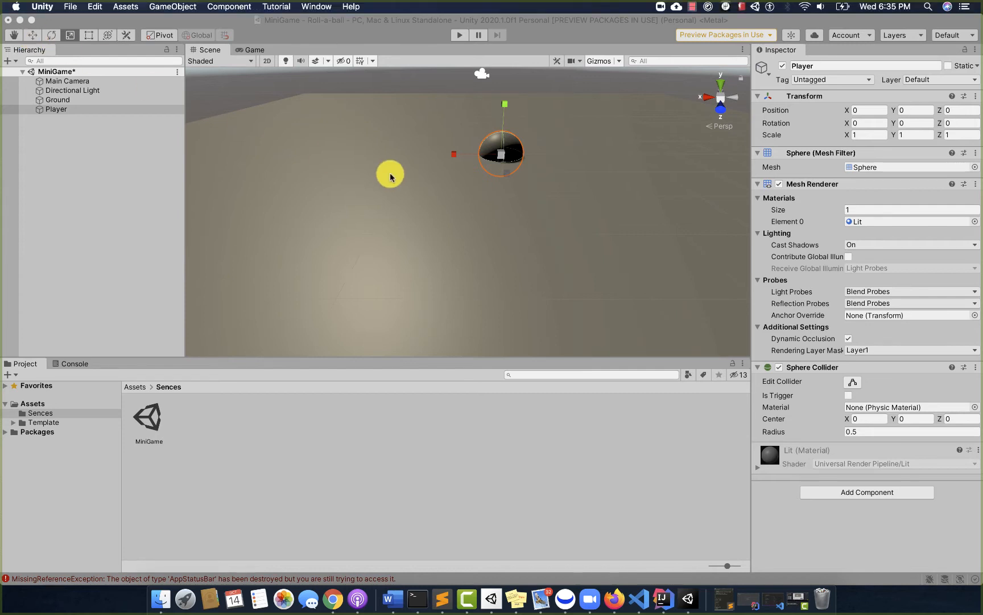
{"action": "left_click", "coordinate": [390, 171]}
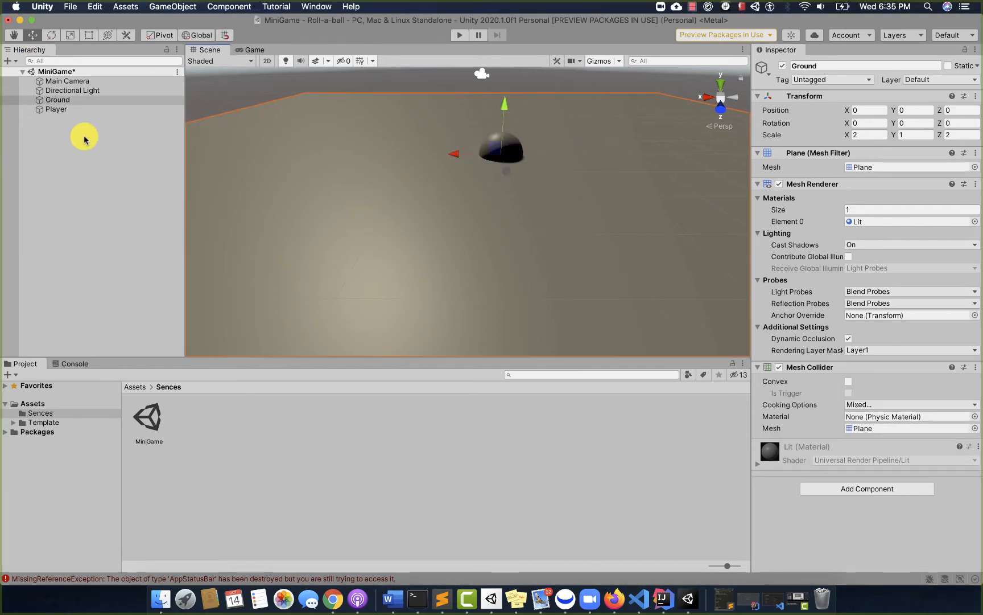
{"action": "left_click", "coordinate": [76, 110]}
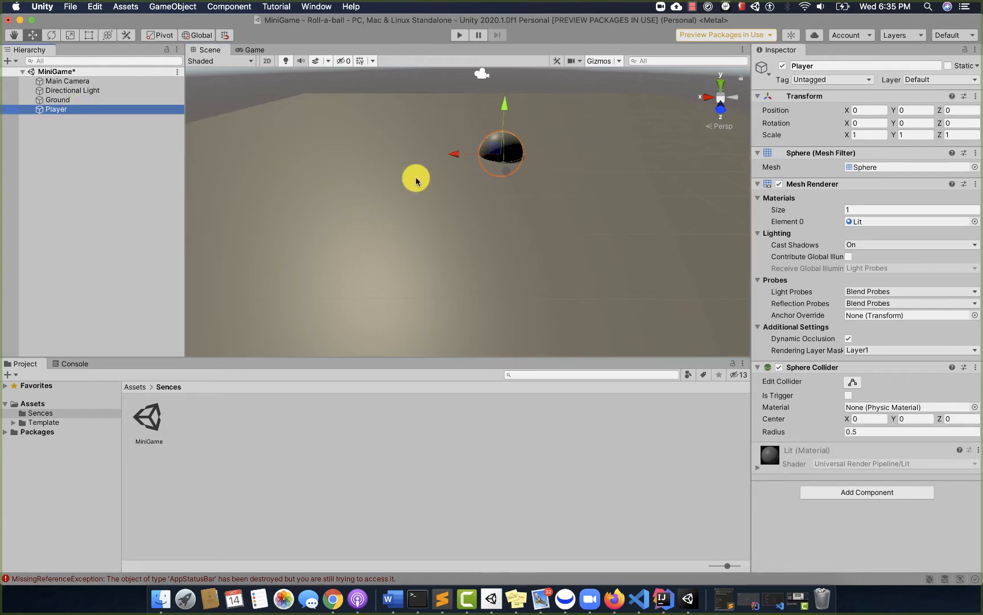
{"action": "mouse_move", "coordinate": [504, 105]}
{"action": "left_mouse_down"}
{"action": "mouse_move", "coordinate": [503, 82]}
{"action": "mouse_move", "coordinate": [503, 92]}
{"action": "left_mouse_up"}
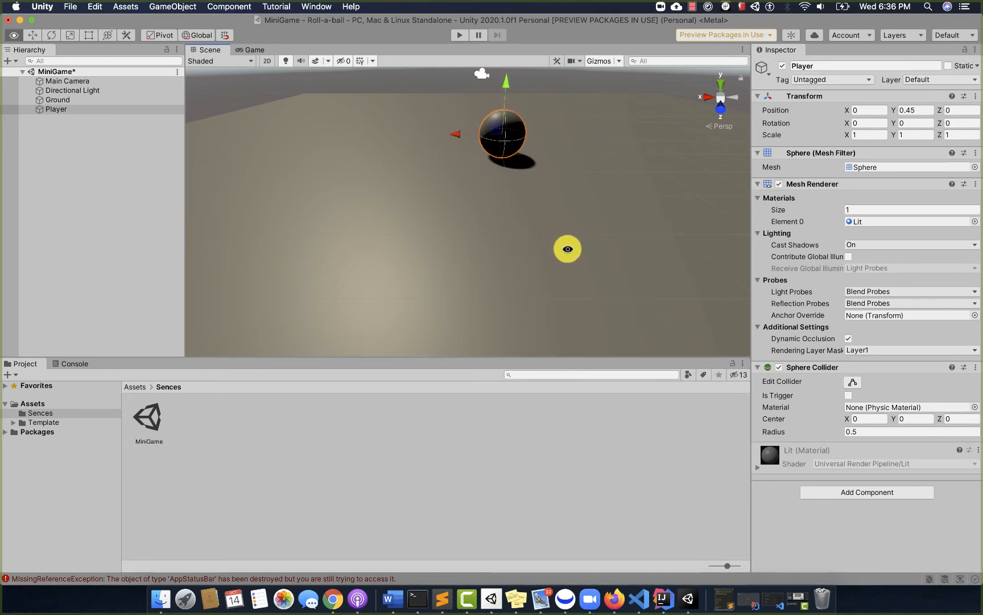
Step: Set the Player sphere's Y position to 0.5 so it rests on the Ground plane
{"action": "left_click_drag", "start_coordinate": [568, 248], "coordinate": [571, 205], "text": "alt"}
{"action": "left_click", "coordinate": [915, 114]}
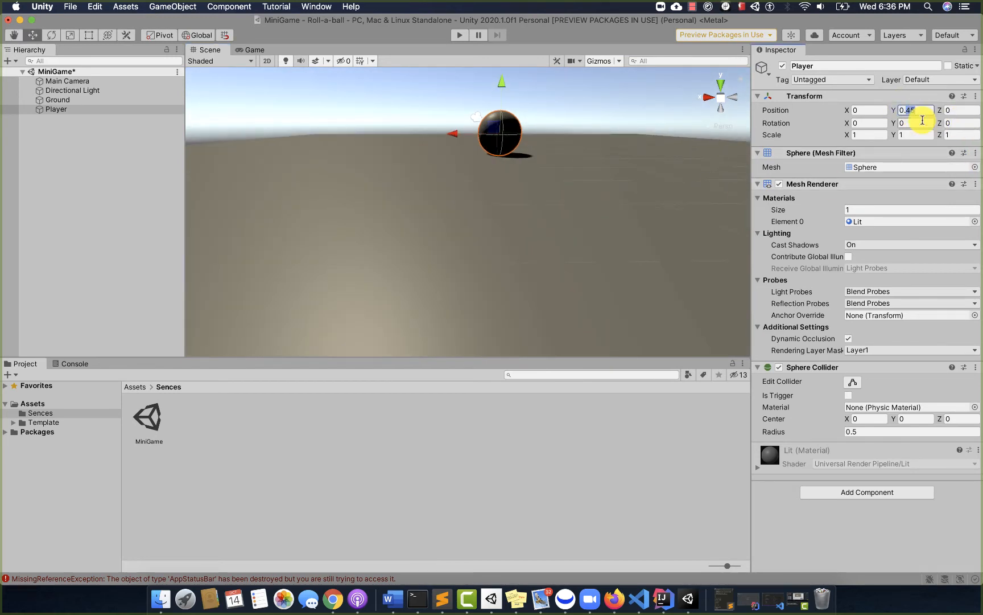
{"action": "type", "text": "0.5"}
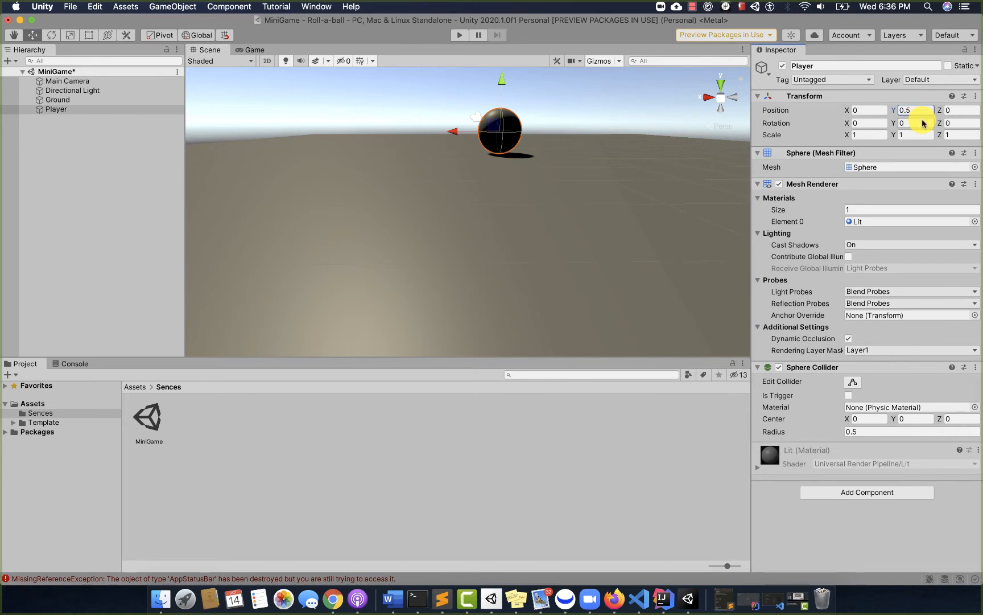
{"action": "scroll", "coordinate": [490, 178], "scroll_direction": "down", "scroll_amount": 2}
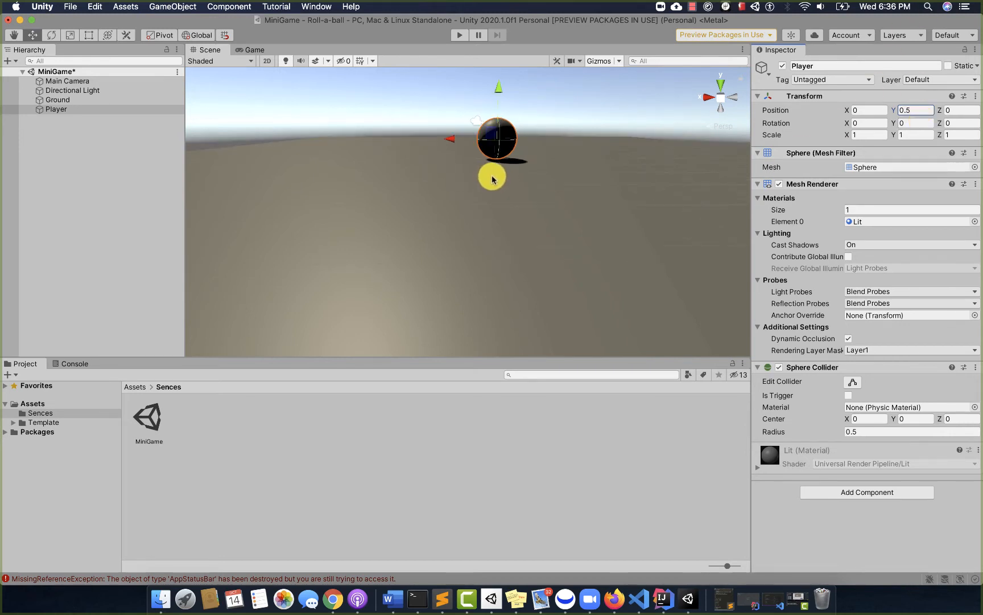
{"action": "key", "text": "alt"}
{"action": "left_click_drag", "start_coordinate": [534, 195], "coordinate": [503, 145], "text": "alt"}
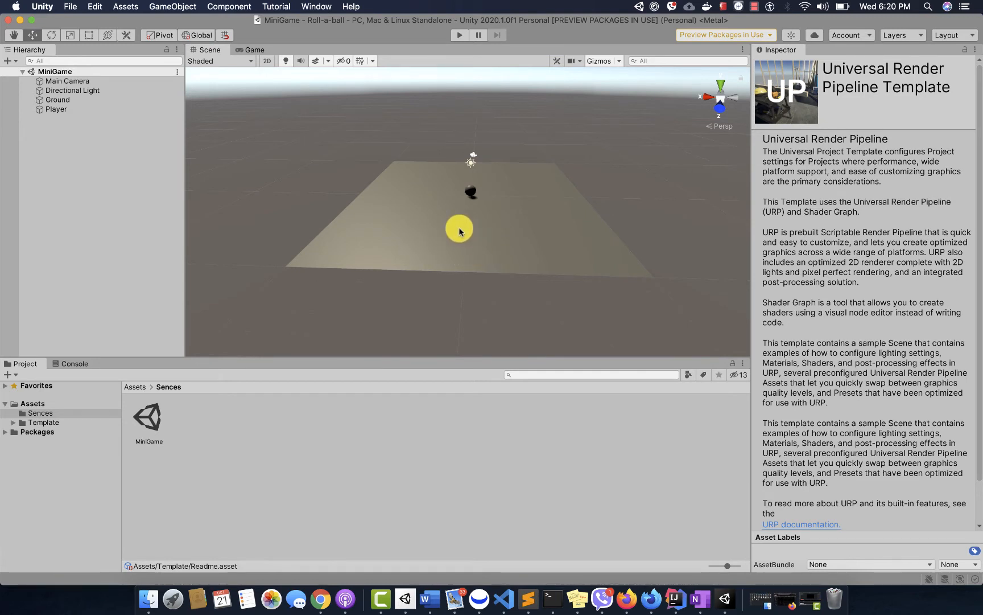
Step: Change the Directional Light's color to pure white, FFFFFF (RGB 255, 255, 255)
{"action": "left_click", "coordinate": [89, 93]}
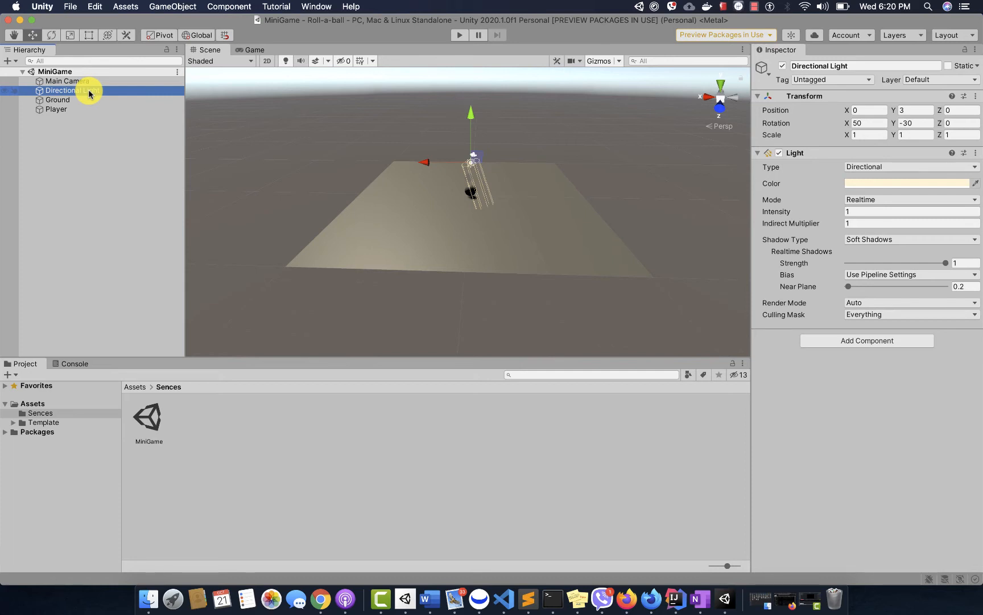
{"action": "scroll", "coordinate": [464, 195], "scroll_direction": "up", "scroll_amount": 1}
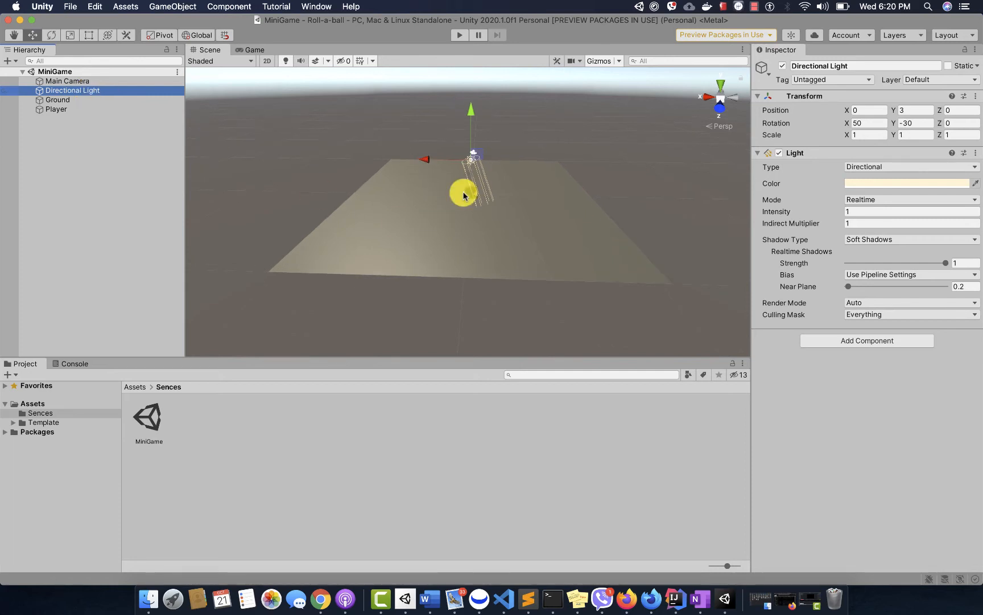
{"action": "scroll", "coordinate": [464, 195], "scroll_direction": "up", "scroll_amount": 1}
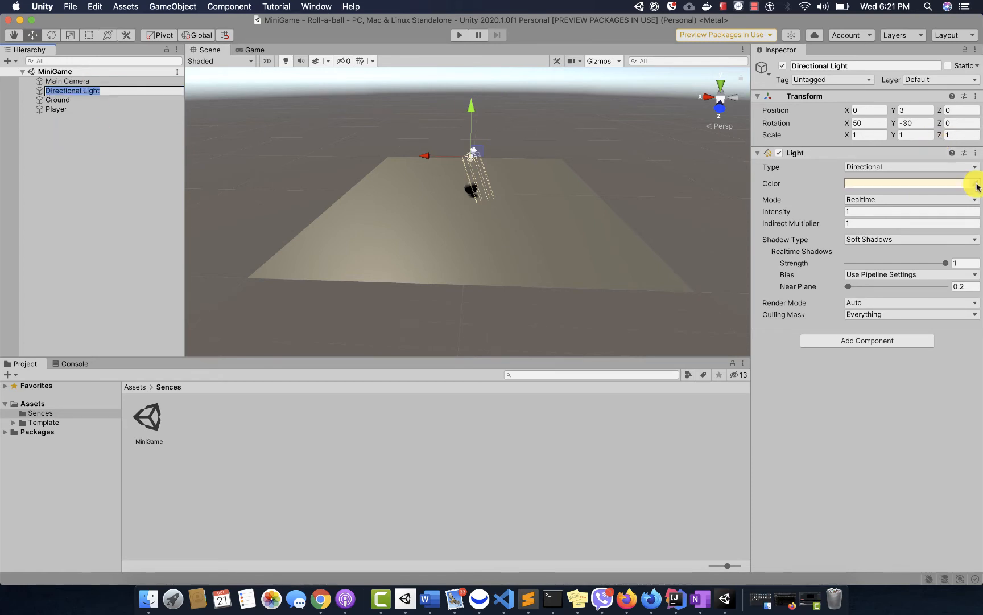
{"action": "left_click", "coordinate": [975, 184]}
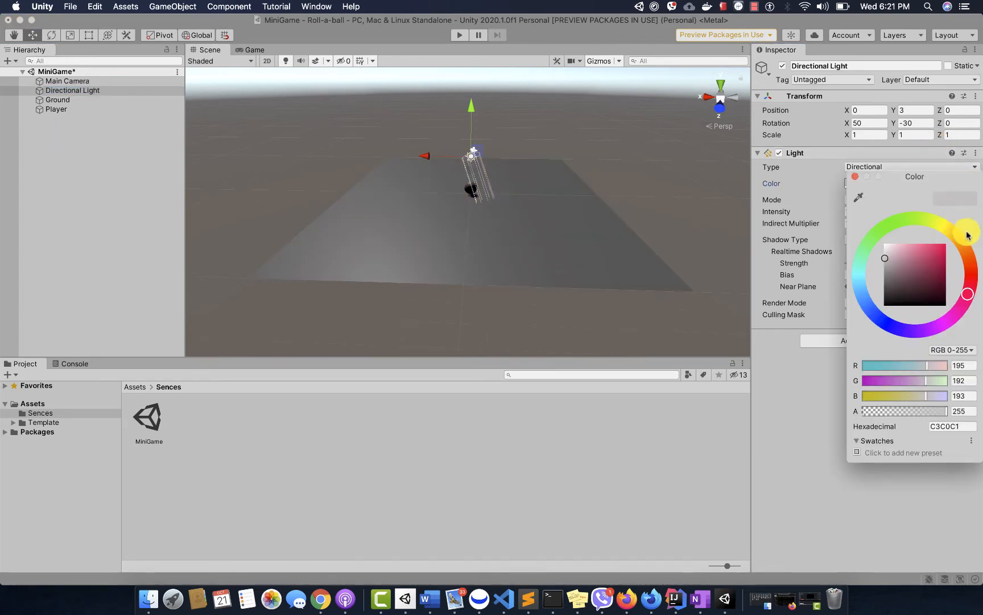
{"action": "left_click_drag", "start_coordinate": [964, 299], "coordinate": [966, 326]}
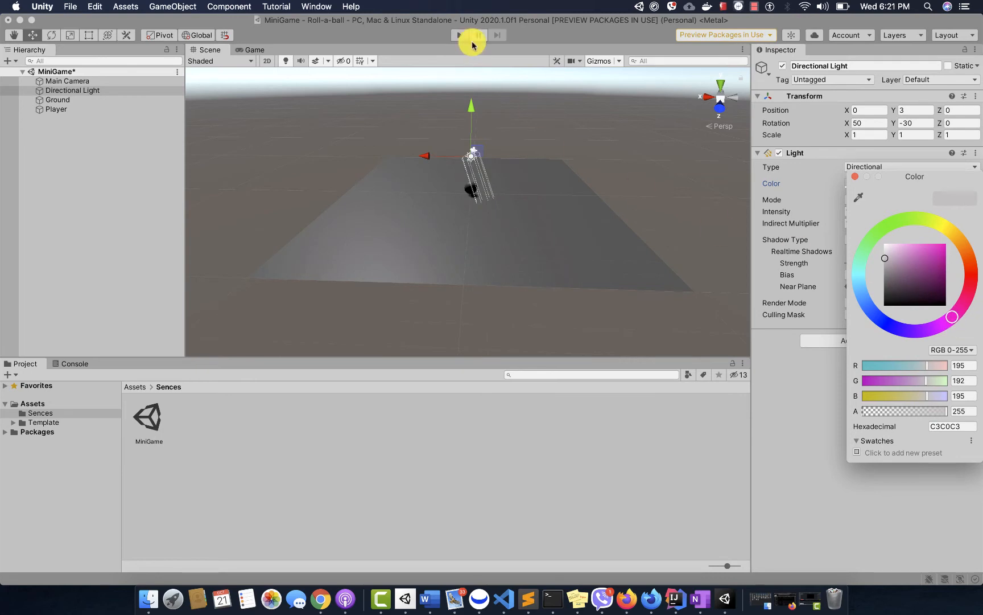
{"action": "left_click_drag", "start_coordinate": [943, 269], "coordinate": [882, 248]}
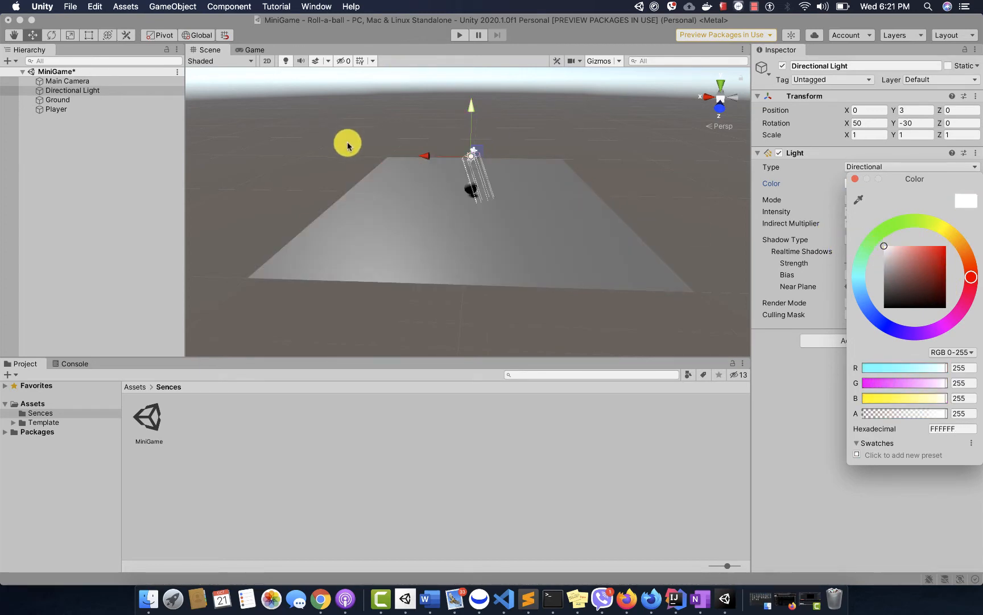
{"action": "left_click", "coordinate": [818, 178]}
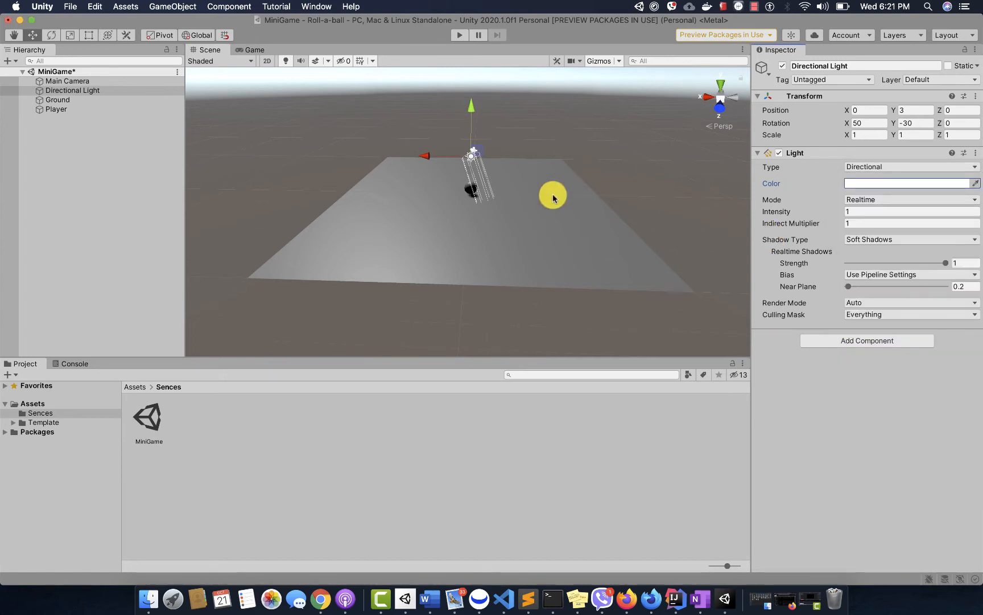
{"action": "scroll", "coordinate": [421, 205], "scroll_direction": "up", "scroll_amount": 3}
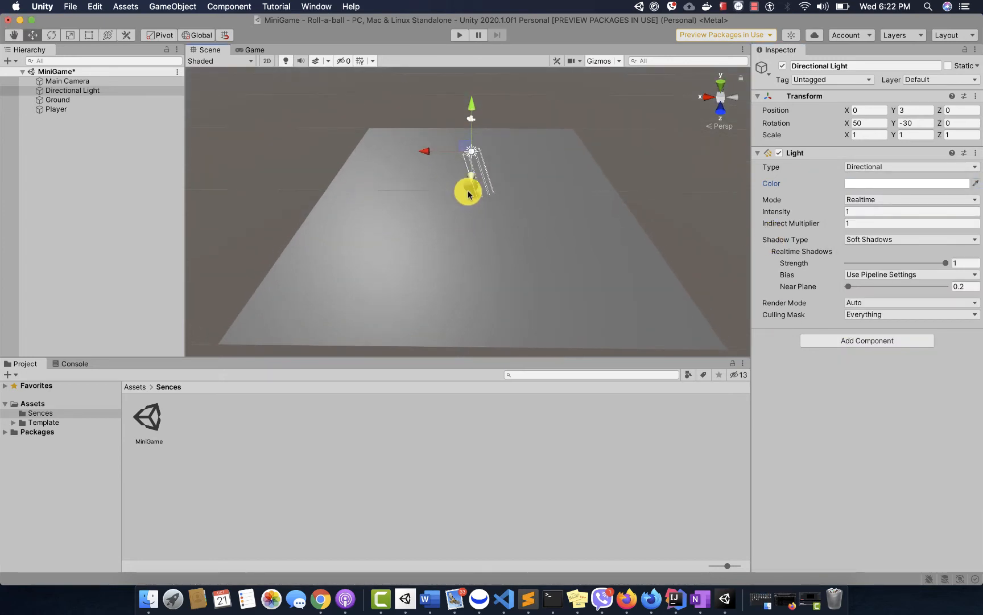
{"action": "mouse_move", "coordinate": [395, 224]}
{"action": "left_mouse_down", "text": "alt"}
{"action": "mouse_move", "coordinate": [327, 242]}
{"action": "mouse_move", "coordinate": [346, 263]}
{"action": "mouse_move", "coordinate": [389, 215]}
{"action": "left_mouse_up", "text": "alt"}
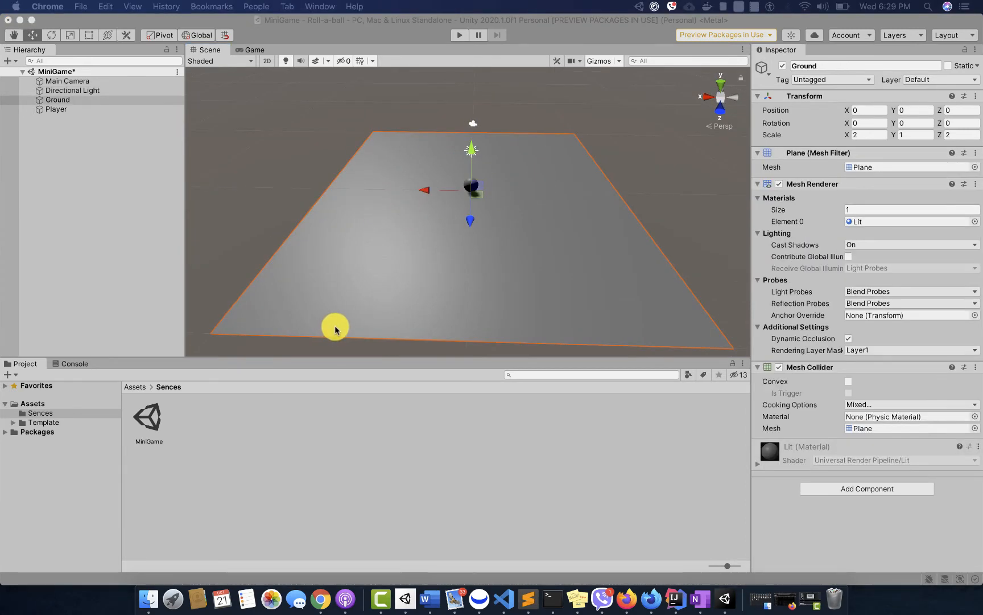
Step: Create a folder named Materials in the project's Assets folder
{"action": "left_click", "coordinate": [494, 297]}
{"action": "left_click_drag", "start_coordinate": [456, 314], "coordinate": [496, 303], "text": "alt"}
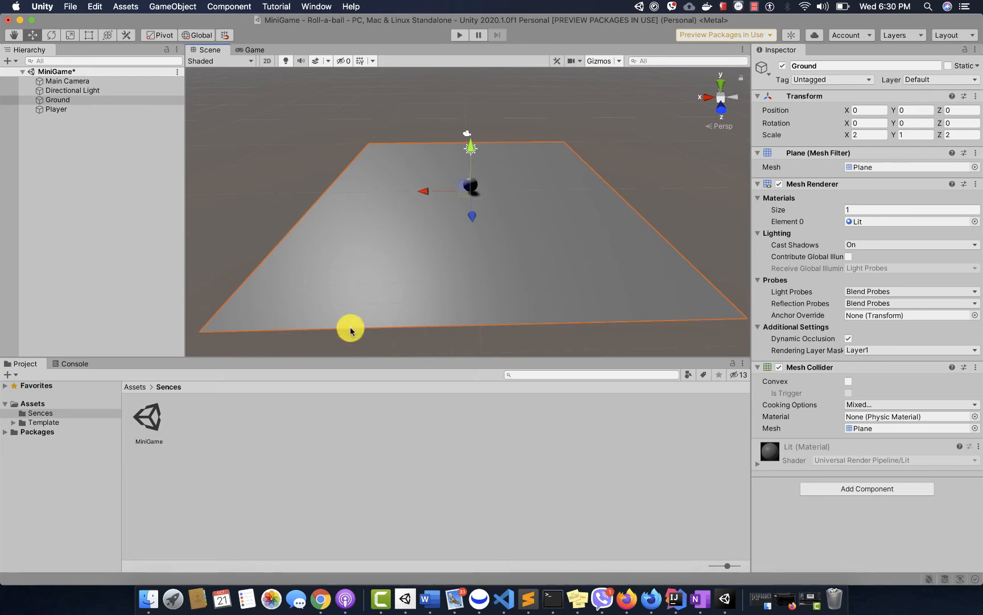
{"action": "left_click", "coordinate": [31, 404]}
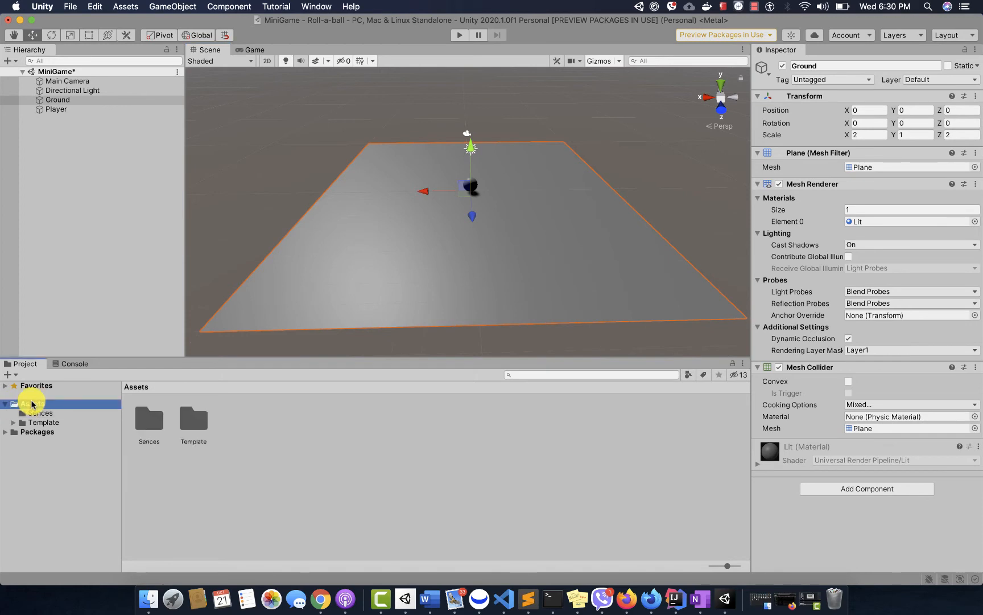
{"action": "right_click", "coordinate": [238, 430]}
{"action": "mouse_move", "coordinate": [323, 280]}
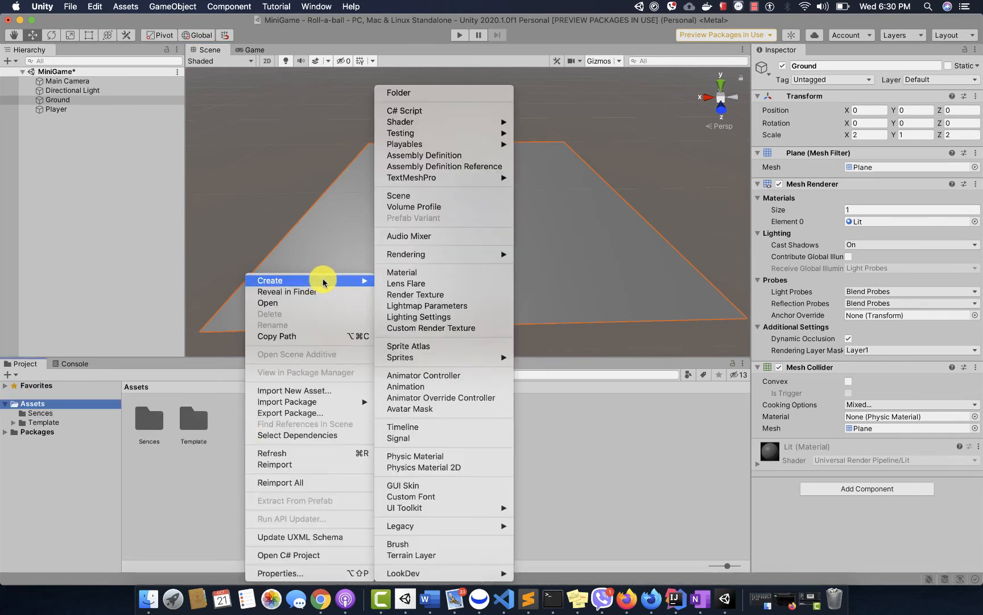
{"action": "left_click", "coordinate": [441, 94]}
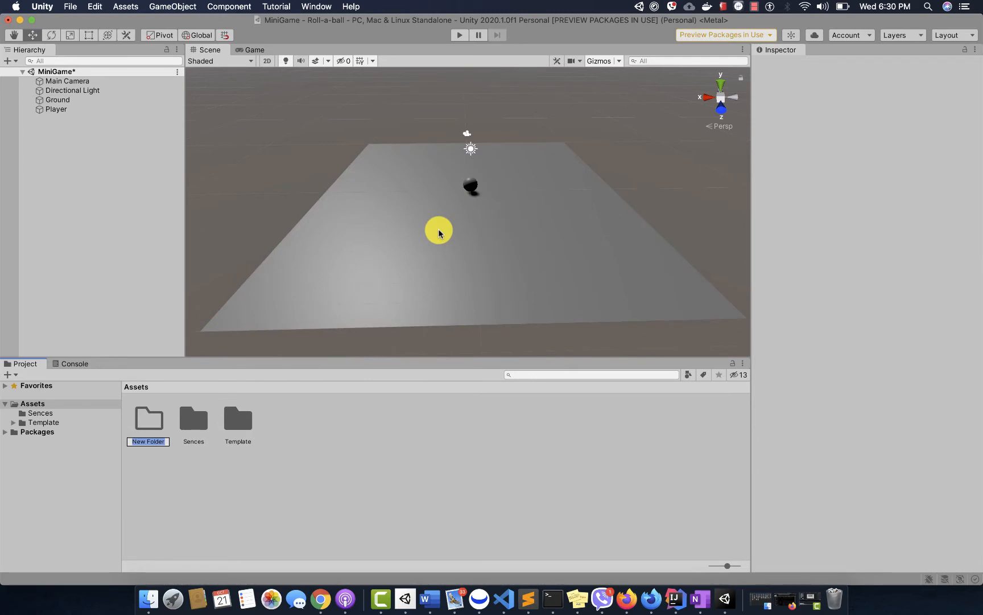
{"action": "type", "text": "Materials"}
{"action": "key", "text": "Return"}
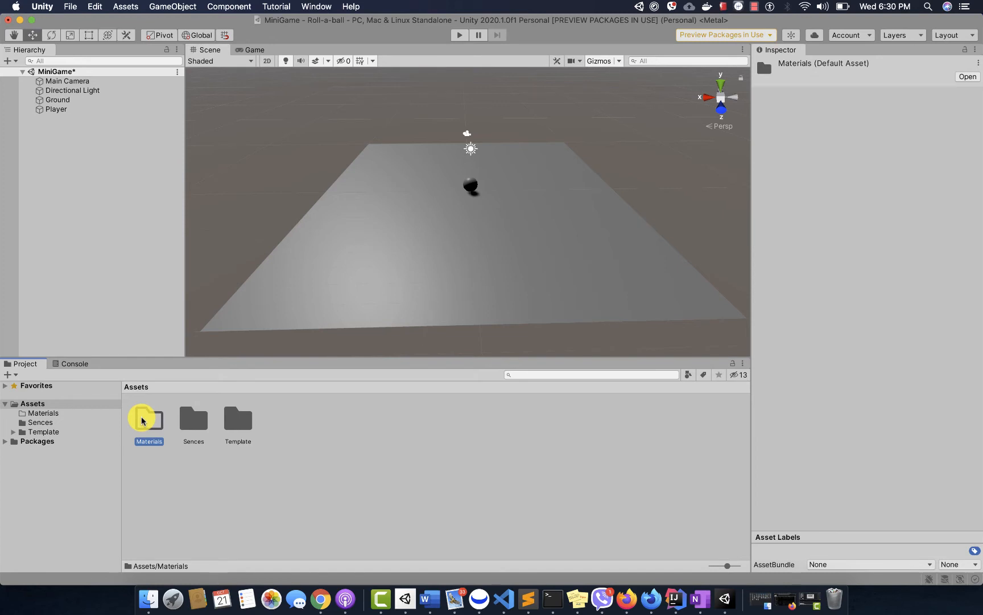
Step: Create a material named Ground inside the Materials folder
{"action": "right_click", "coordinate": [142, 421]}
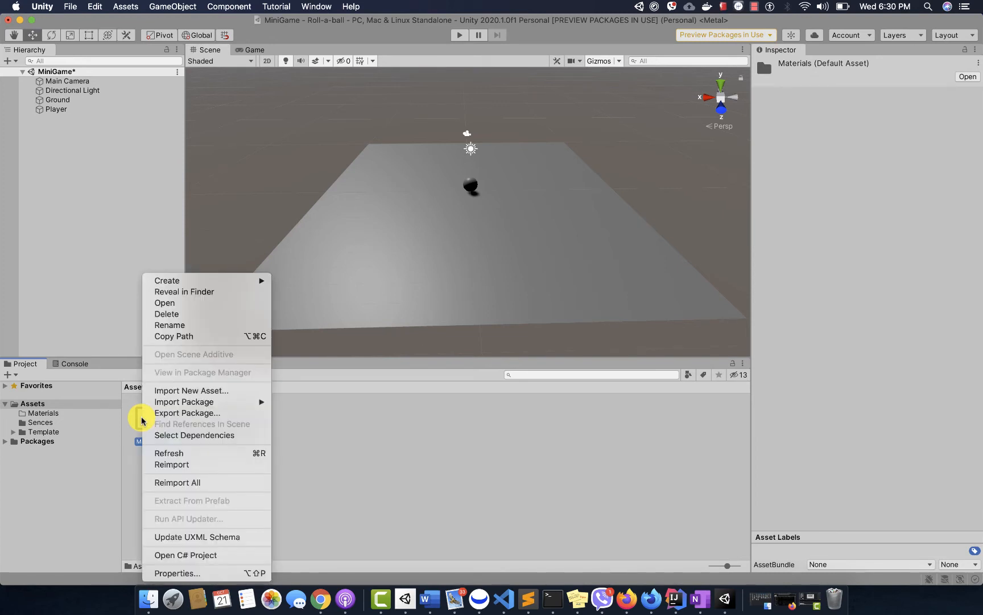
{"action": "mouse_move", "coordinate": [256, 281]}
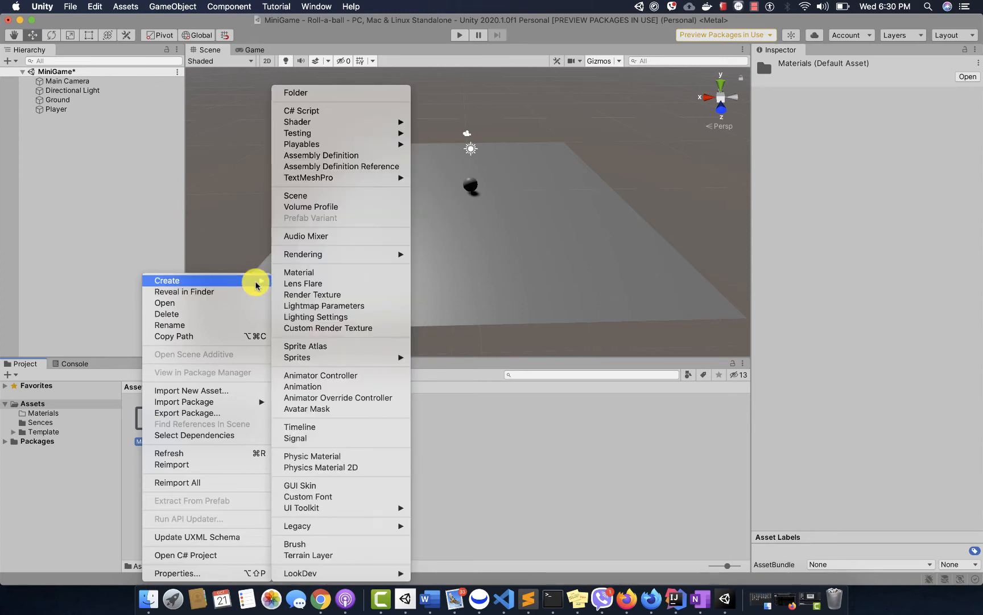
{"action": "left_click", "coordinate": [333, 277]}
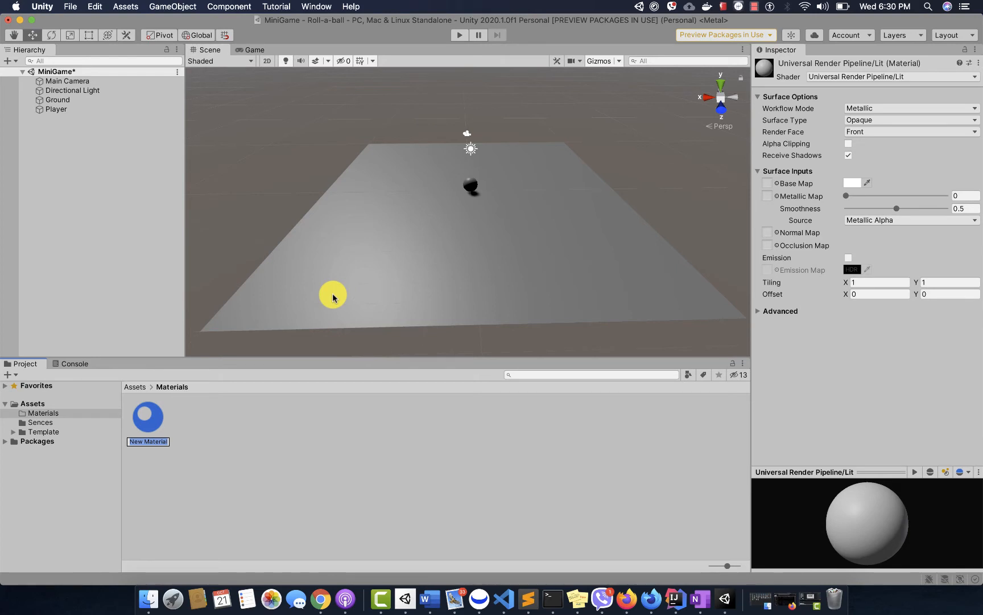
{"action": "type", "text": "Ground"}
{"action": "key", "text": "Return"}
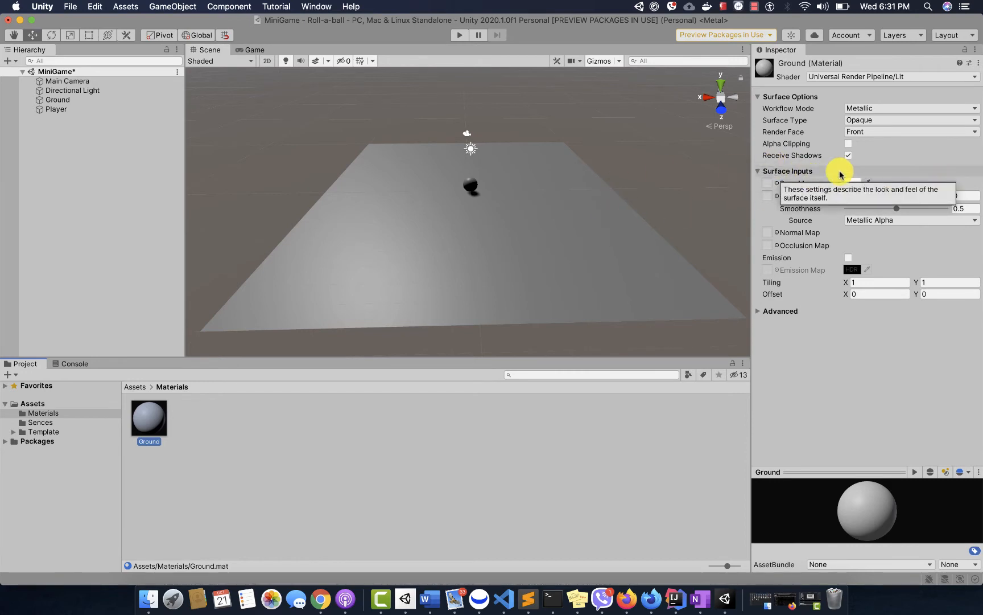
Step: Set the Ground material's Base Map color to dark green, 0F7E11 (RGB 15, 126, 17)
{"action": "left_click", "coordinate": [855, 183]}
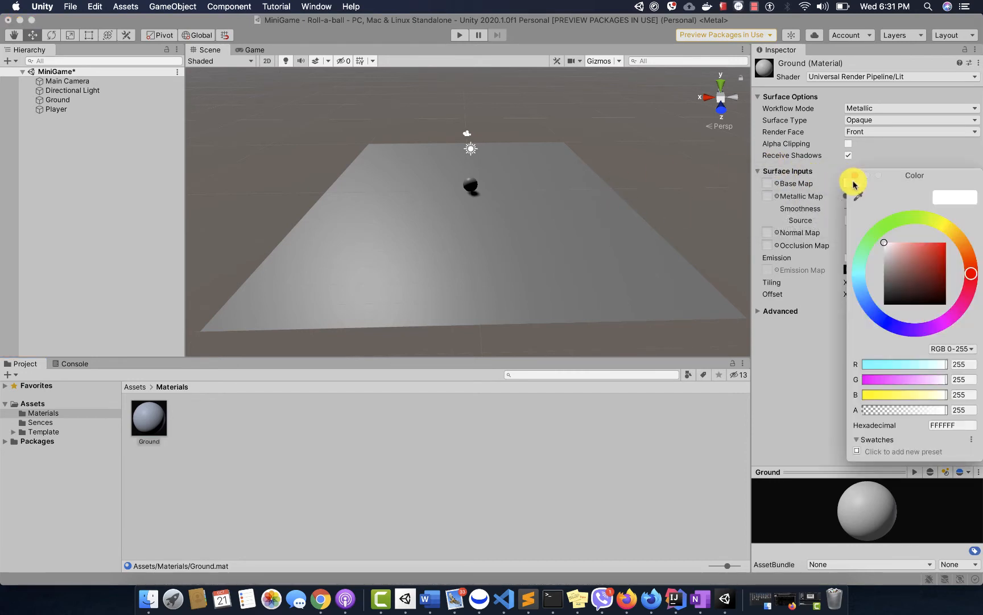
{"action": "mouse_move", "coordinate": [888, 249]}
{"action": "left_mouse_down"}
{"action": "mouse_move", "coordinate": [891, 271]}
{"action": "mouse_move", "coordinate": [959, 280]}
{"action": "mouse_move", "coordinate": [944, 310]}
{"action": "mouse_move", "coordinate": [896, 323]}
{"action": "mouse_move", "coordinate": [855, 276]}
{"action": "mouse_move", "coordinate": [862, 235]}
{"action": "mouse_move", "coordinate": [884, 223]}
{"action": "mouse_move", "coordinate": [933, 278]}
{"action": "mouse_move", "coordinate": [937, 272]}
{"action": "left_mouse_up"}
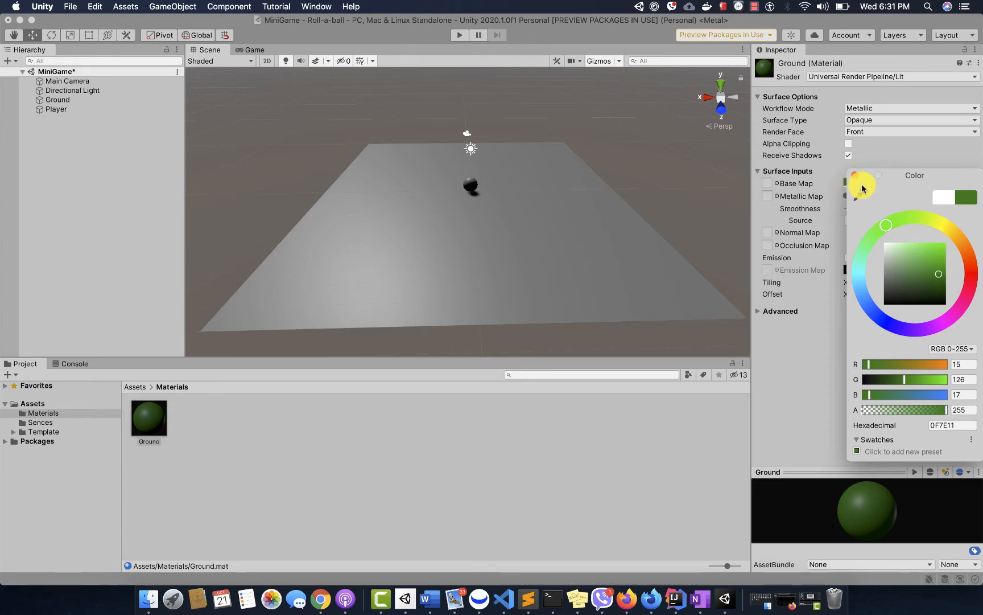
{"action": "left_click", "coordinate": [957, 365]}
{"action": "left_click", "coordinate": [963, 382]}
{"action": "left_click", "coordinate": [965, 401]}
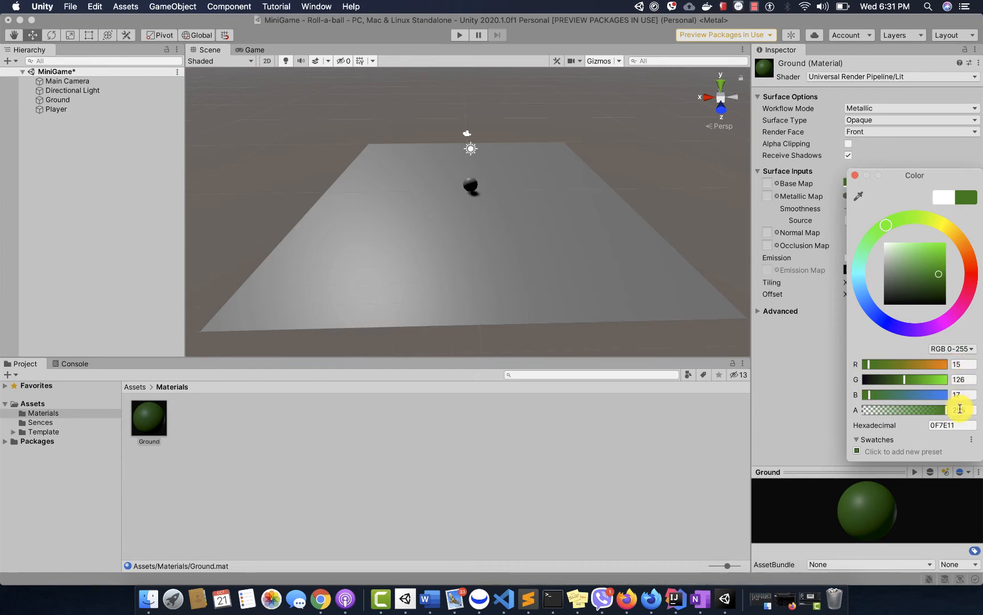
{"action": "left_click", "coordinate": [856, 177]}
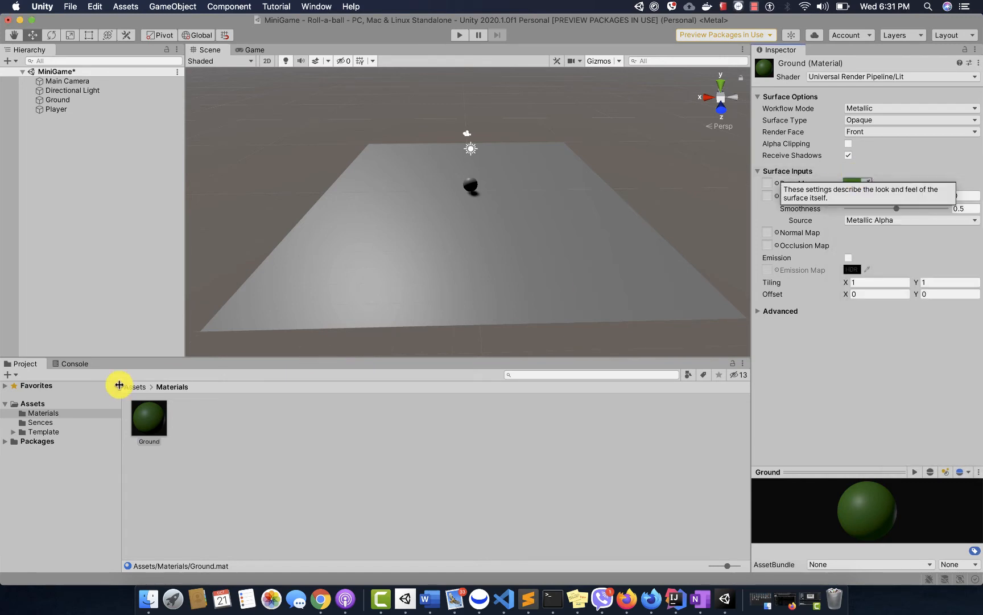
Step: Apply the Ground material to the Ground plane in the scene and save the scene
{"action": "left_click", "coordinate": [170, 427]}
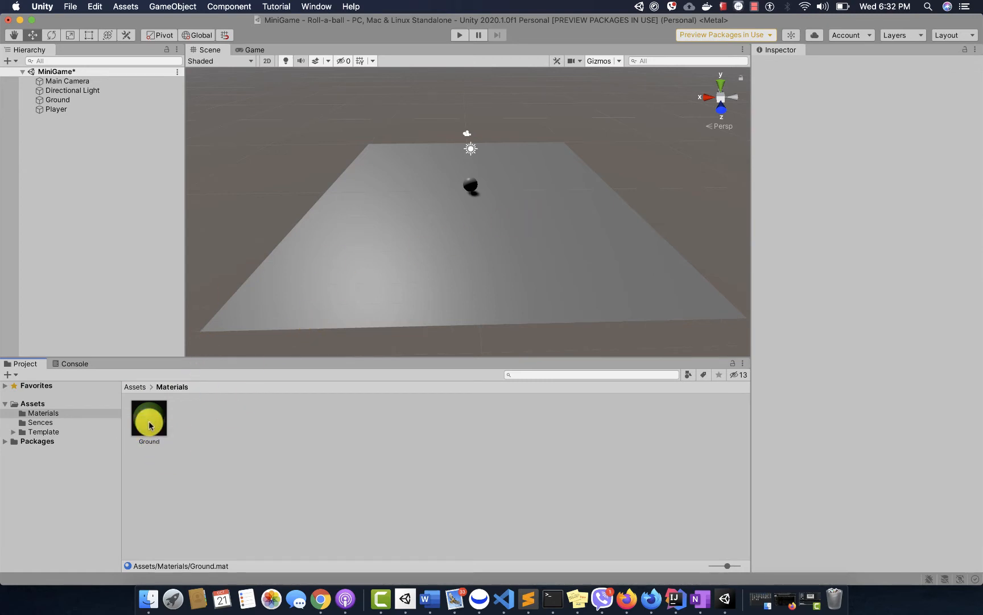
{"action": "left_click_drag", "start_coordinate": [149, 425], "coordinate": [472, 192]}
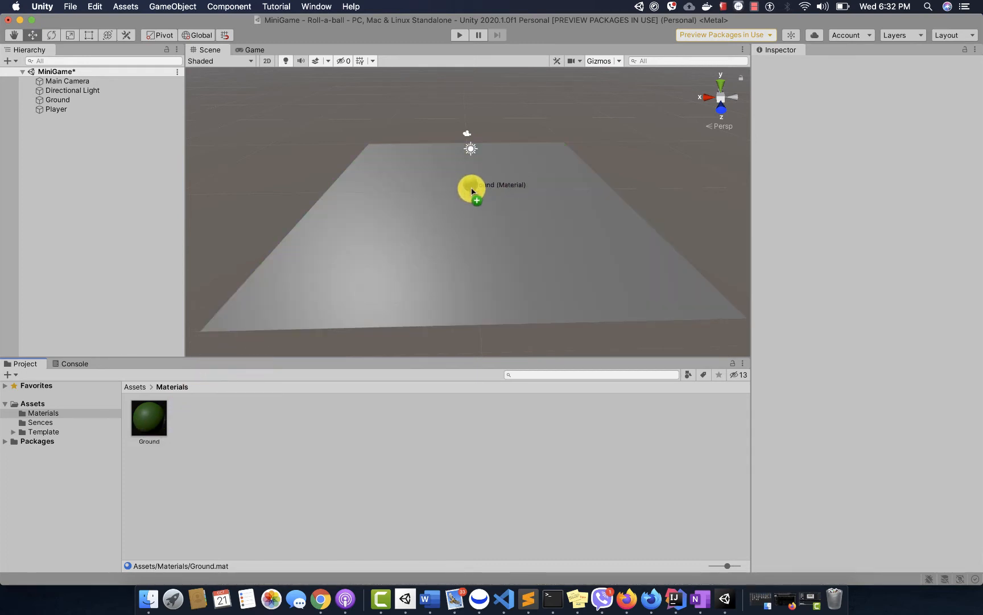
{"action": "left_click_drag", "start_coordinate": [471, 191], "coordinate": [390, 245]}
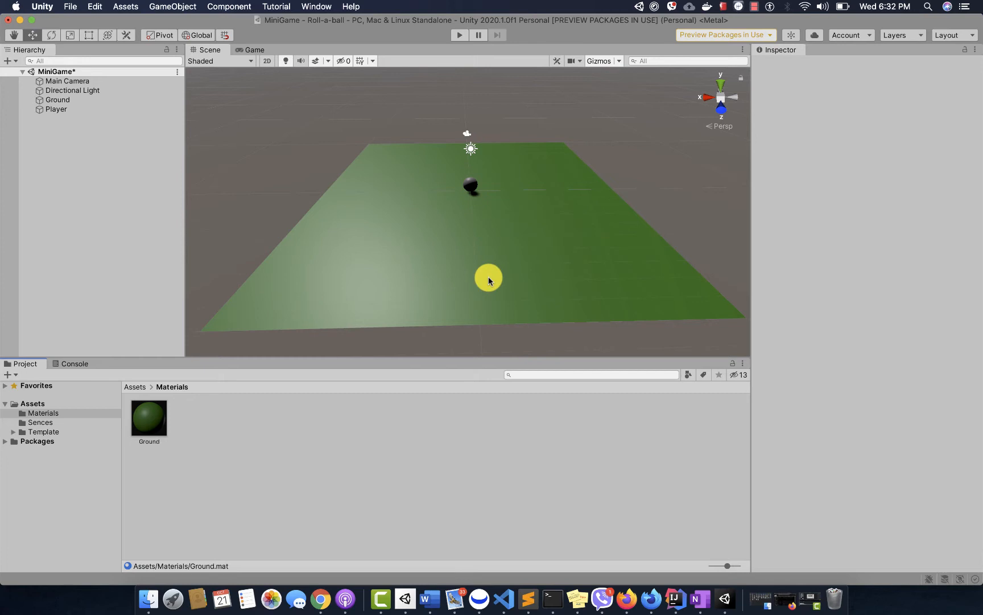
{"action": "key", "text": "super+s"}
Step: Create a second material named Player in the Materials folder
{"action": "left_click", "coordinate": [192, 416]}
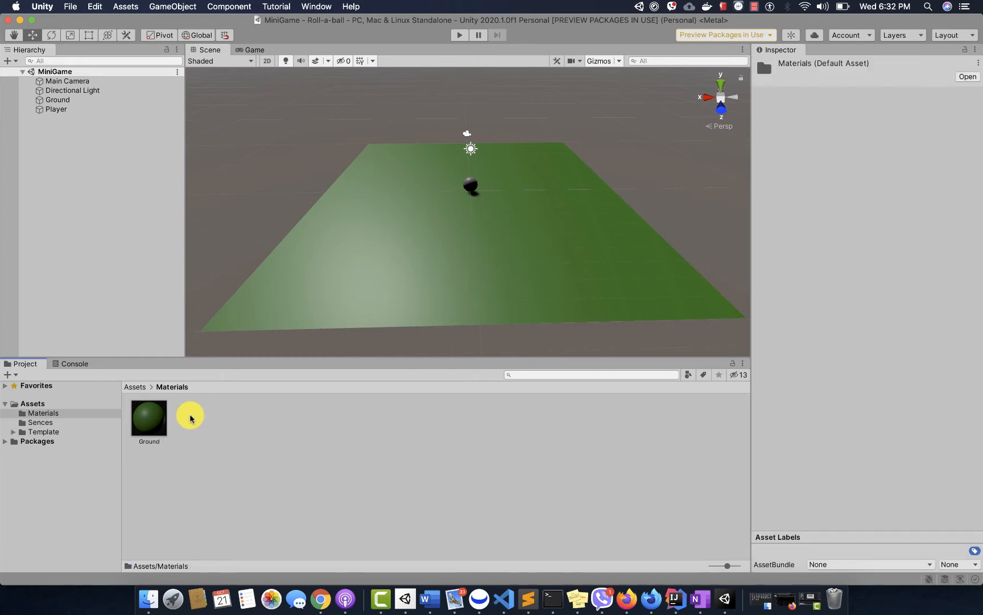
{"action": "right_click", "coordinate": [191, 419]}
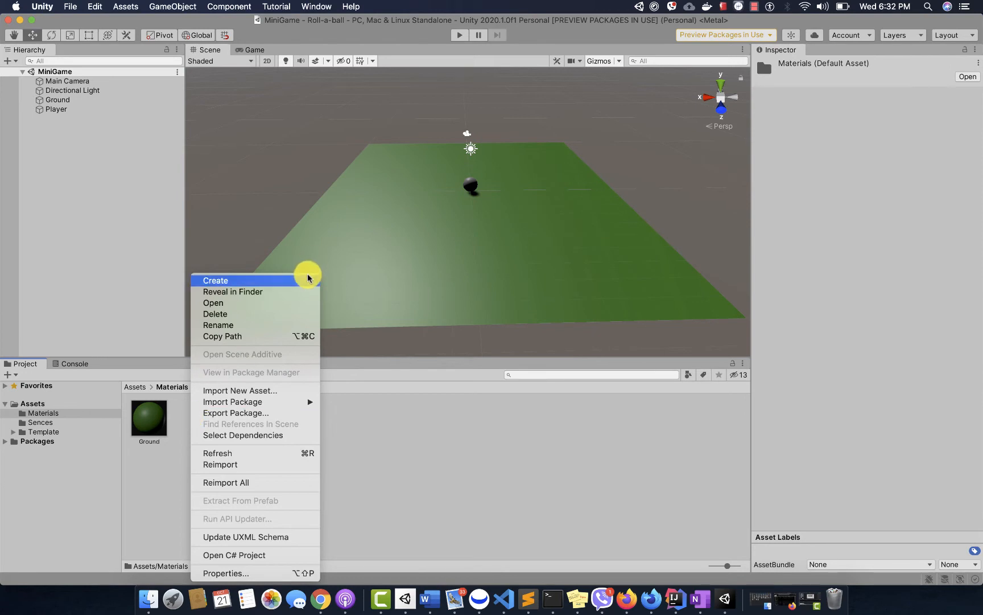
{"action": "mouse_move", "coordinate": [308, 279]}
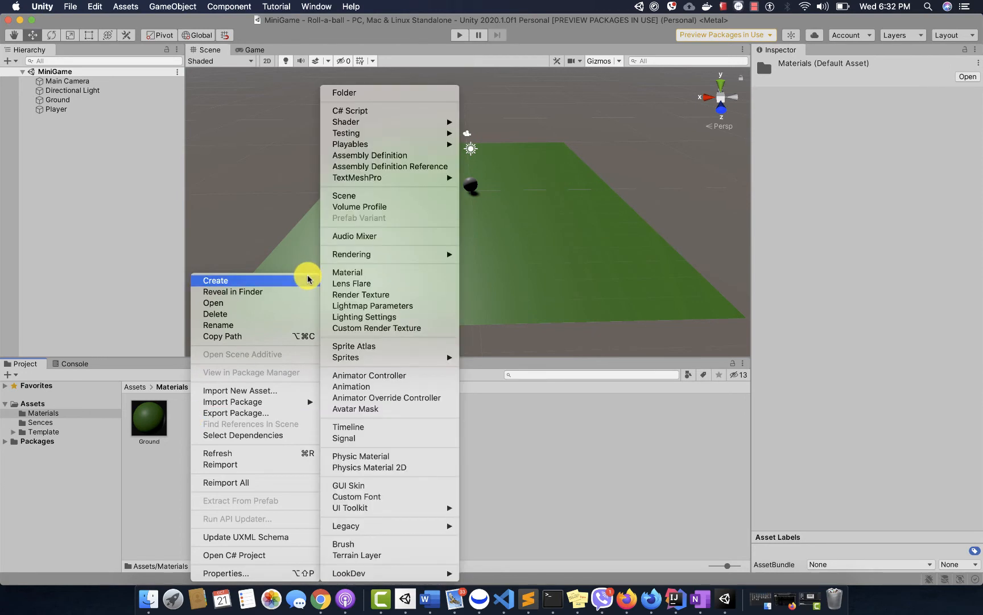
{"action": "left_click", "coordinate": [349, 273]}
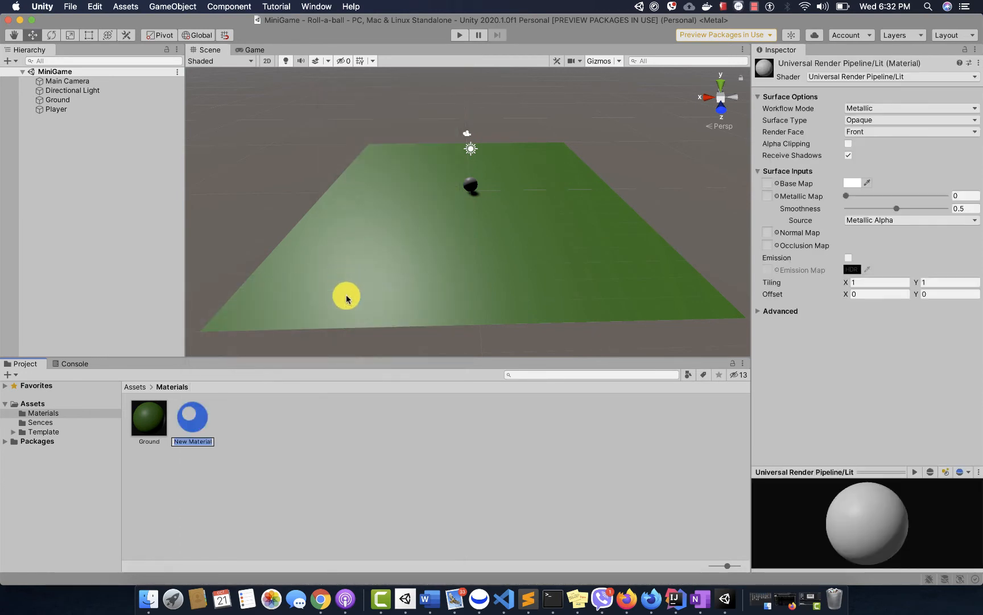
{"action": "type", "text": "Player"}
{"action": "key", "text": "Return"}
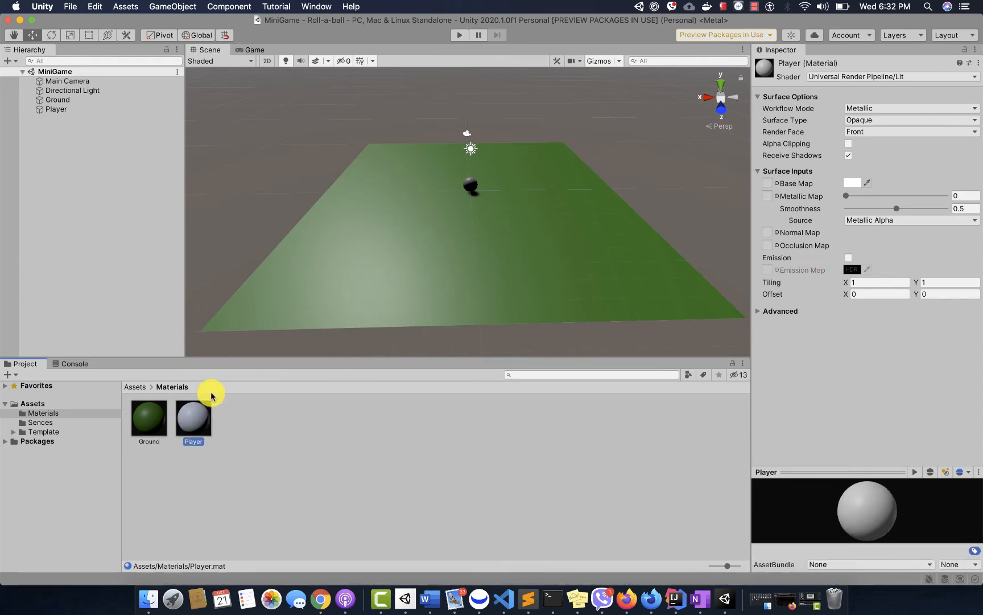
Step: Set the Player material's Base Map color to orange, FFAA00 (RGB 255, 170, 0)
{"action": "left_click", "coordinate": [851, 185]}
{"action": "left_click_drag", "start_coordinate": [970, 278], "coordinate": [977, 228]}
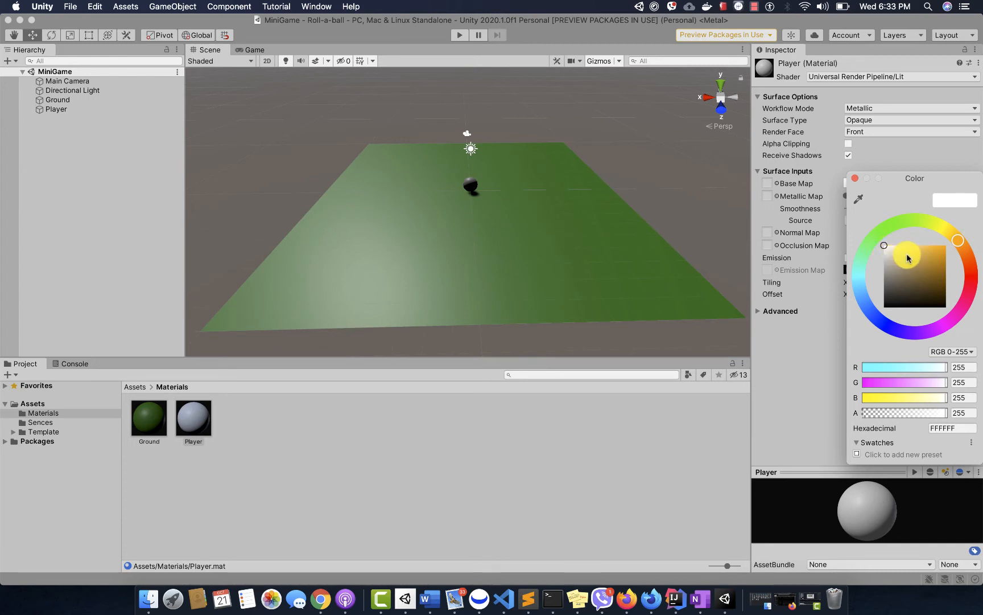
{"action": "left_click_drag", "start_coordinate": [908, 258], "coordinate": [952, 246]}
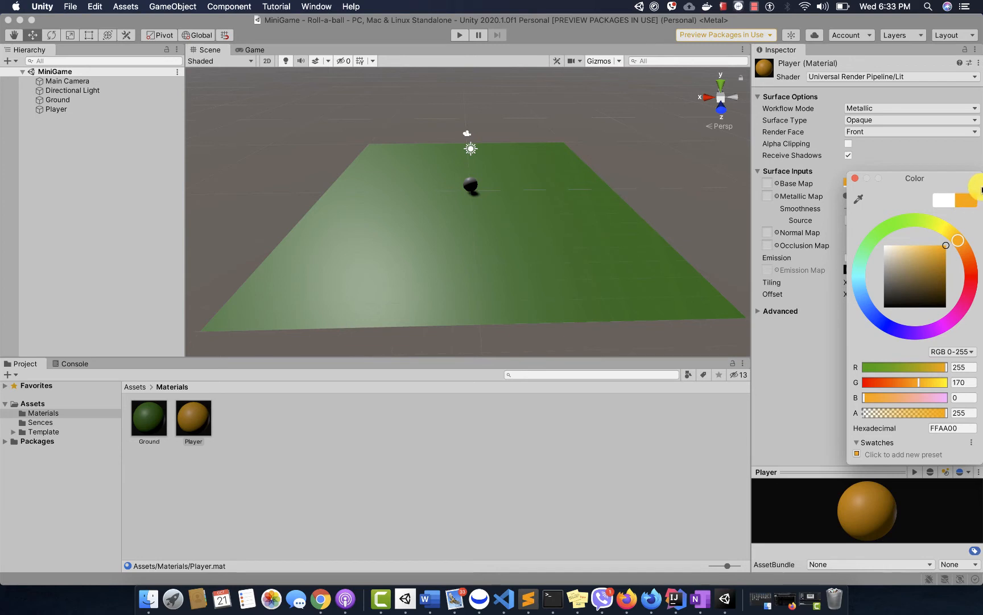
{"action": "left_click", "coordinate": [855, 178]}
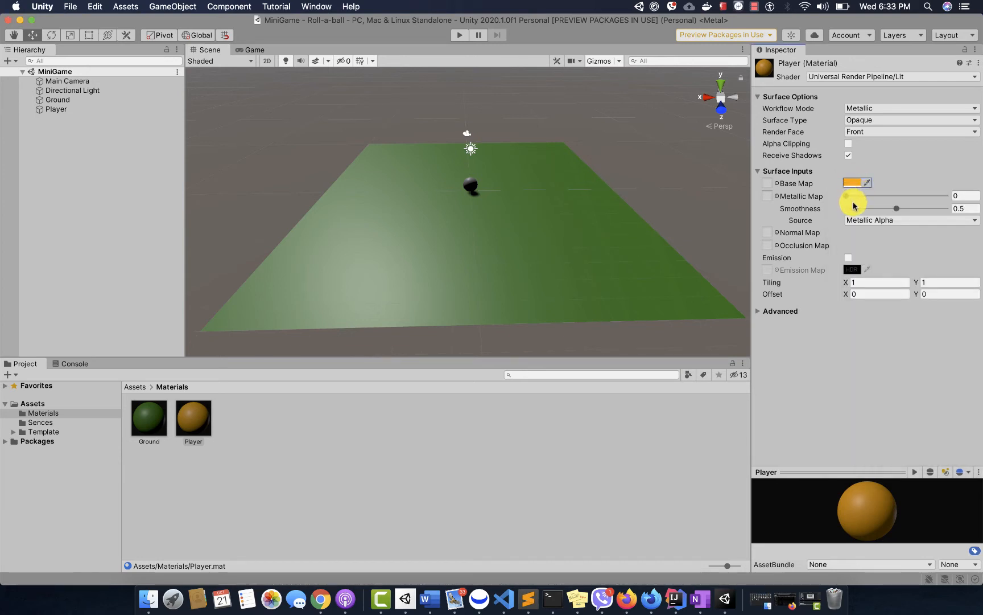
{"action": "left_click", "coordinate": [331, 438]}
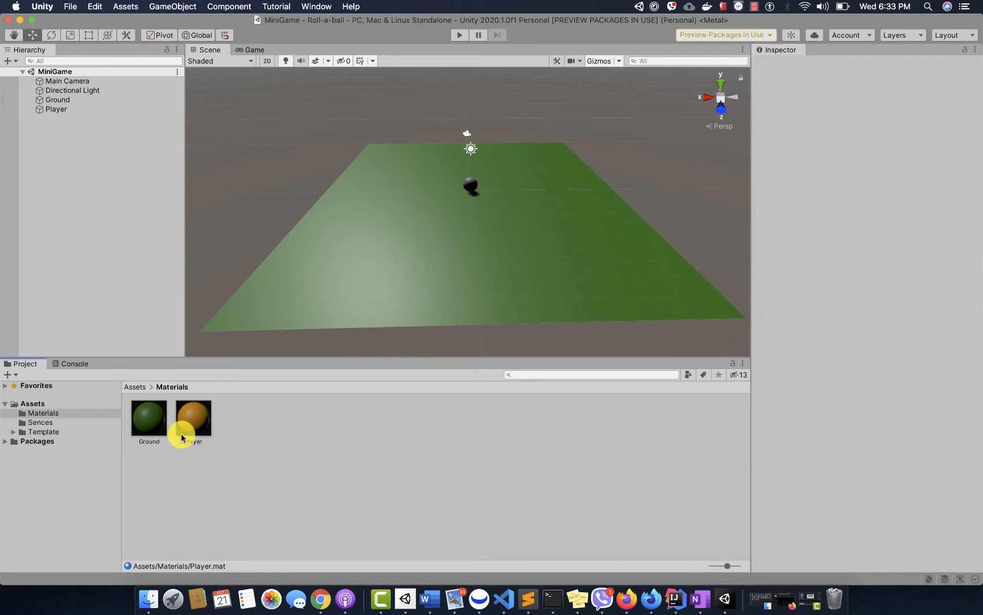
Step: Apply the Player material to the Player sphere in the scene and save the scene
{"action": "left_click", "coordinate": [188, 422]}
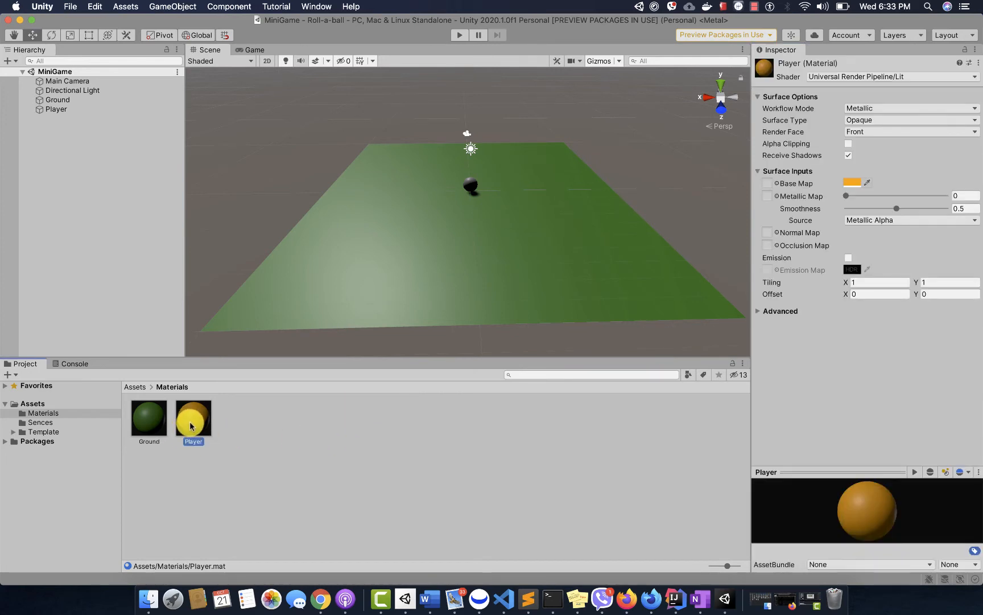
{"action": "left_click_drag", "start_coordinate": [189, 425], "coordinate": [470, 187]}
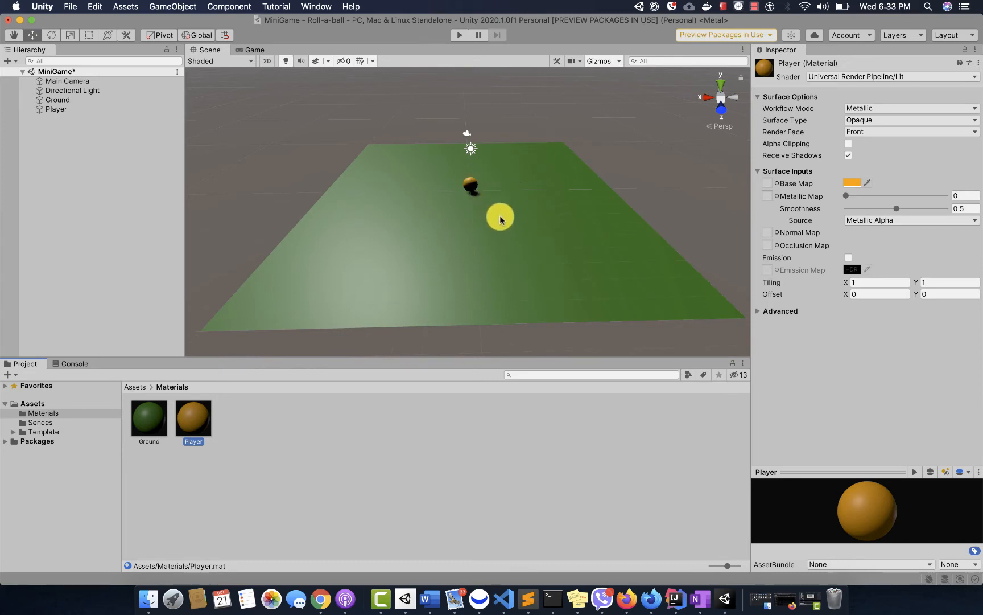
{"action": "key", "text": "super+s"}
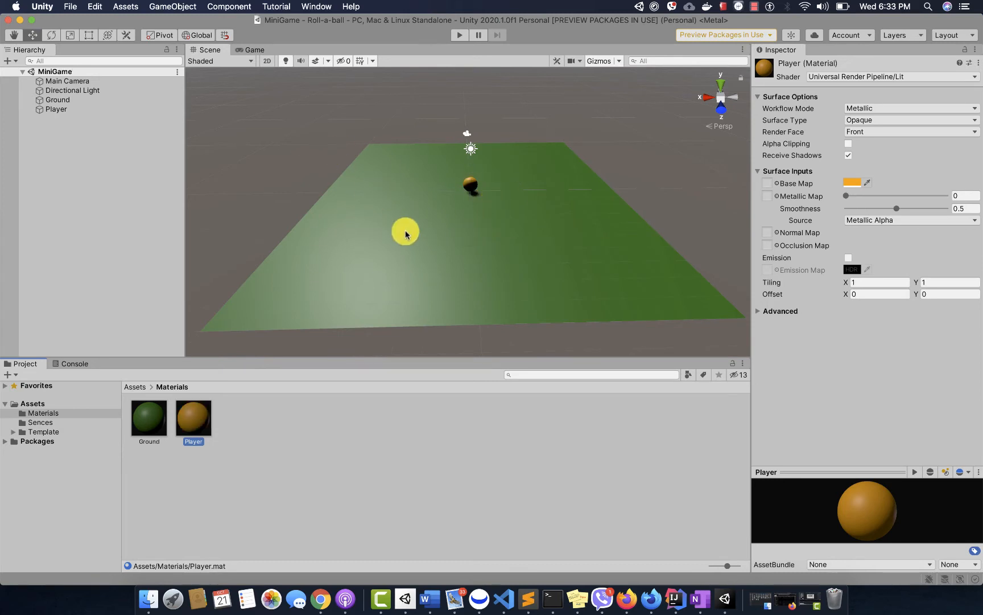
Step: Add a Rigidbody physics component to the Player sphere and collapse its settings
{"action": "left_click_drag", "start_coordinate": [410, 244], "coordinate": [649, 196], "text": "alt"}
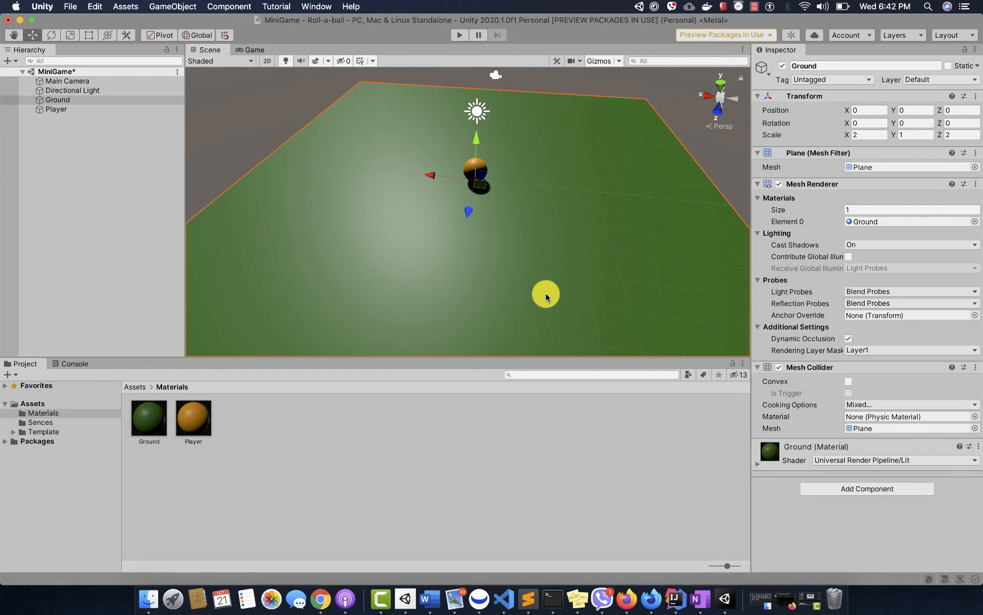
{"action": "left_click", "coordinate": [44, 111]}
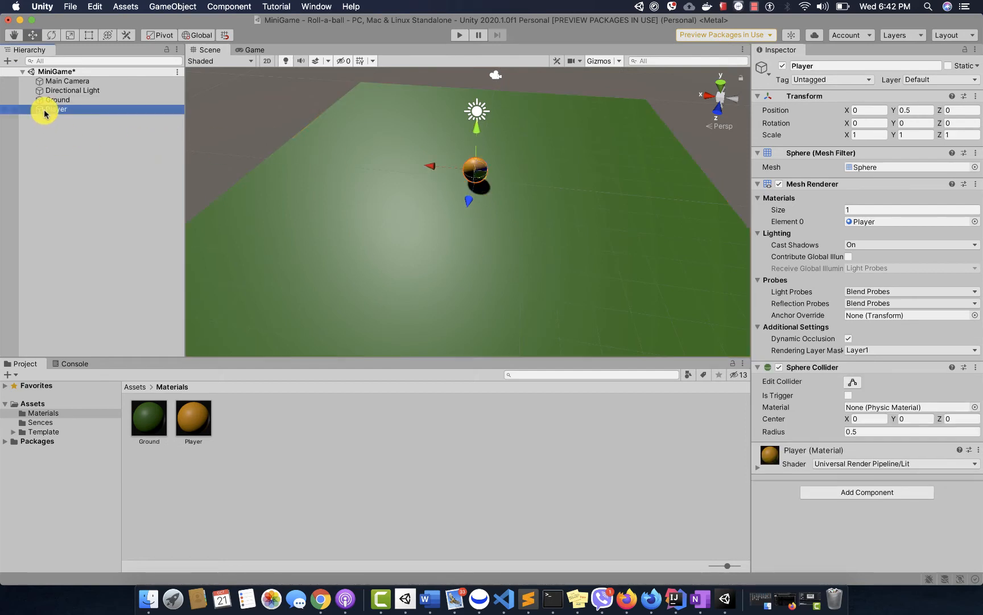
{"action": "left_click", "coordinate": [886, 495]}
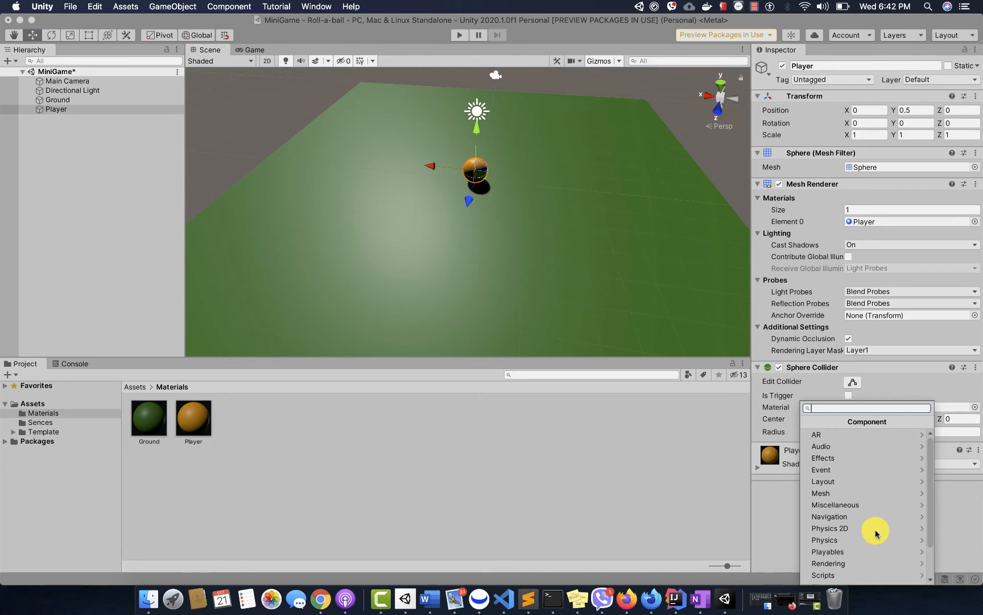
{"action": "left_click", "coordinate": [839, 541]}
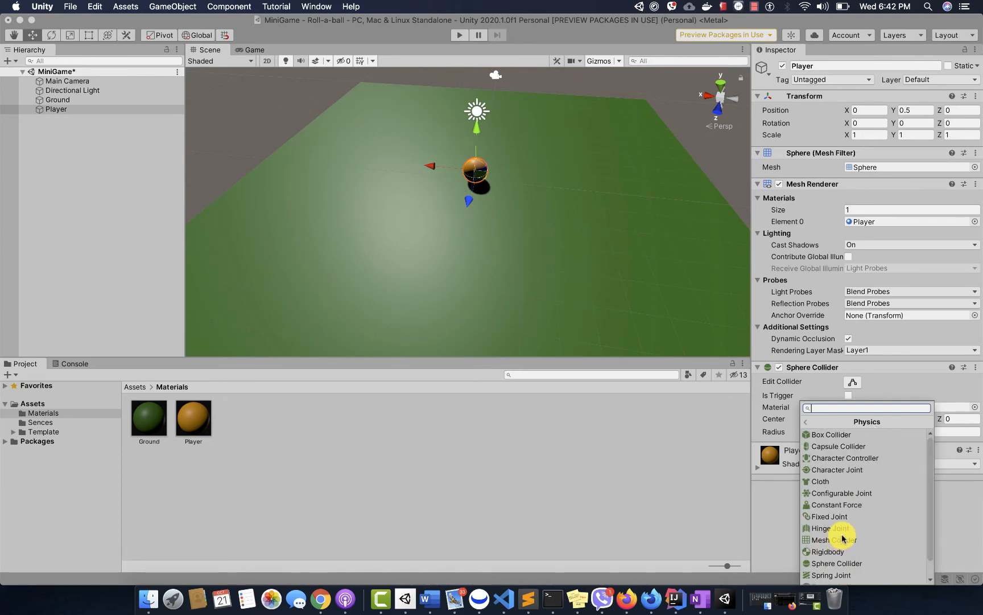
{"action": "scroll", "coordinate": [842, 538], "scroll_direction": "down", "scroll_amount": 2}
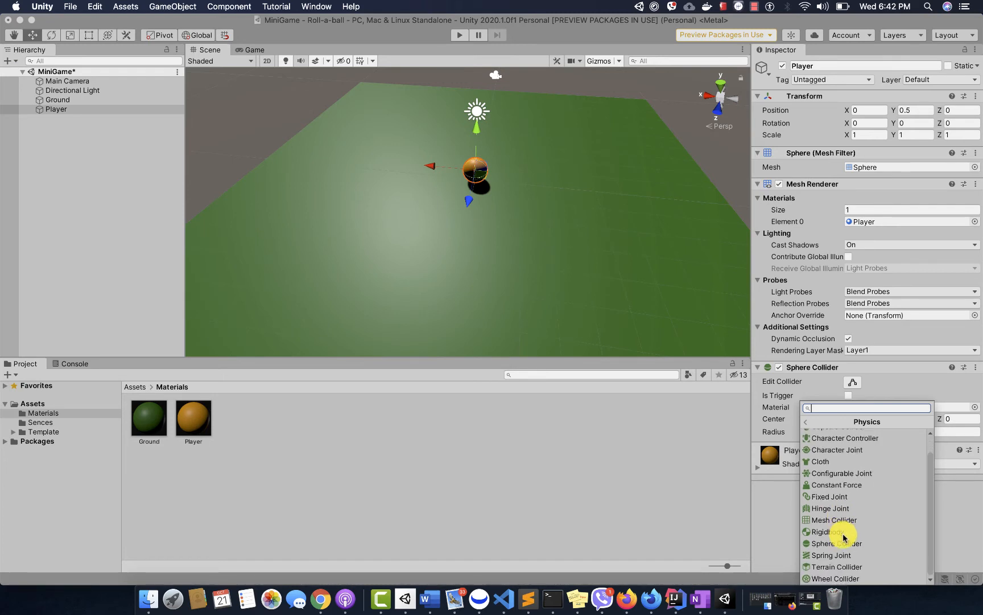
{"action": "left_click", "coordinate": [840, 533]}
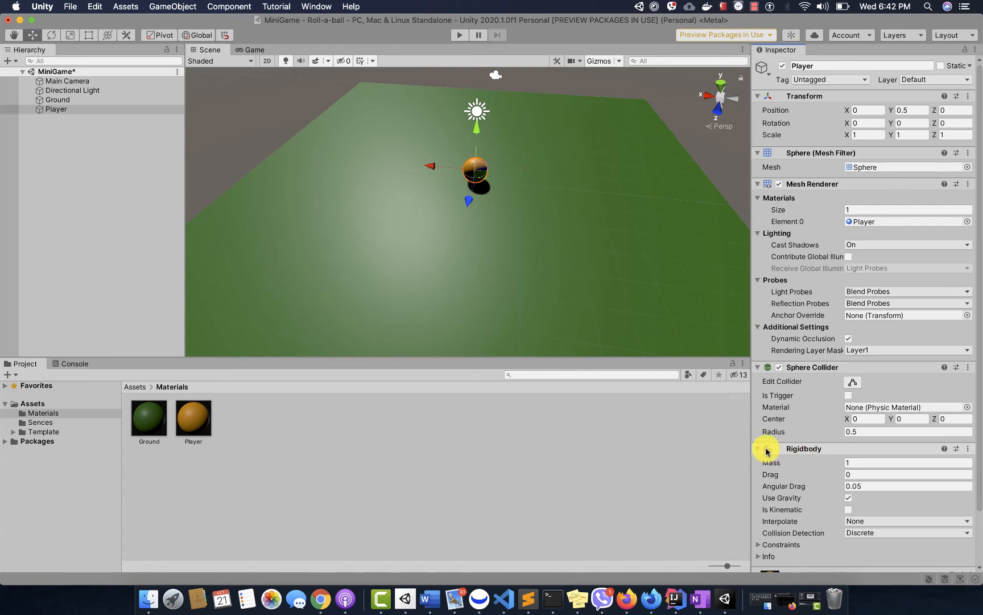
{"action": "left_click", "coordinate": [835, 448]}
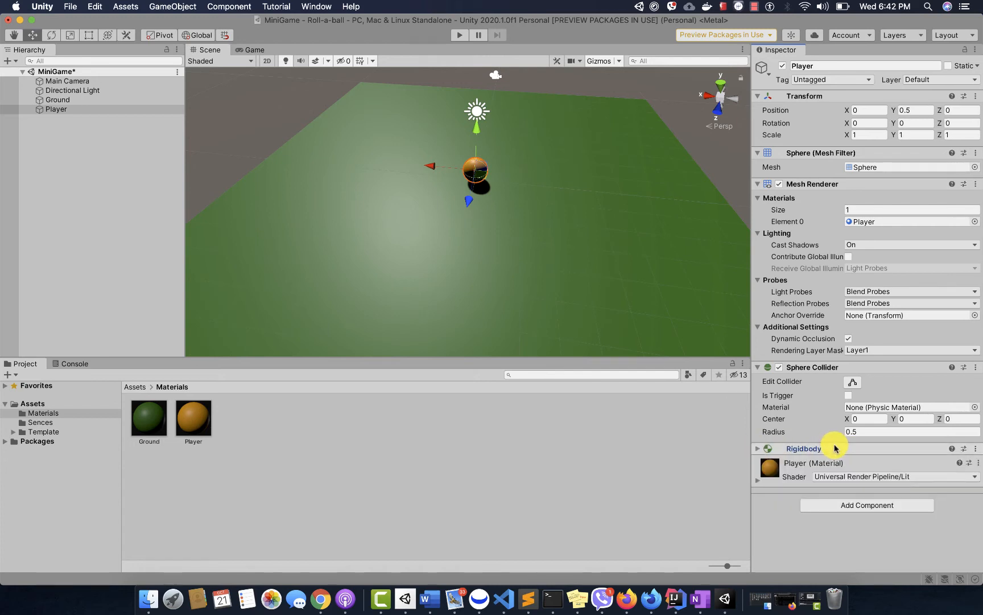
Step: Expand the Player's Rigidbody settings and collapse its Sphere Collider and the Mesh Renderer's Materials, Lighting, Probes and Additional Settings sections
{"action": "left_click", "coordinate": [834, 447]}
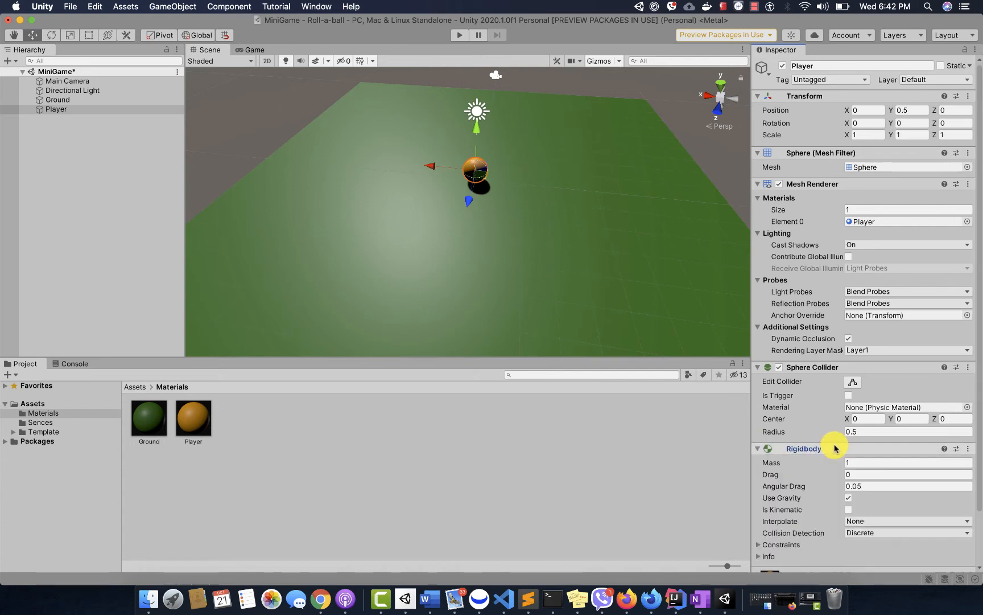
{"action": "left_click", "coordinate": [759, 368]}
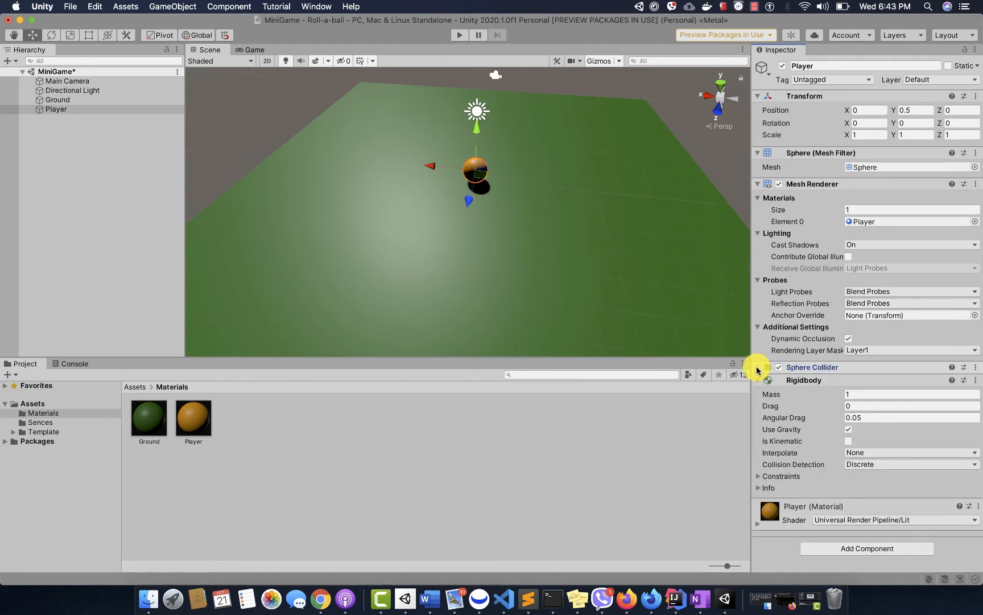
{"action": "left_click", "coordinate": [758, 327]}
{"action": "left_click", "coordinate": [759, 279]}
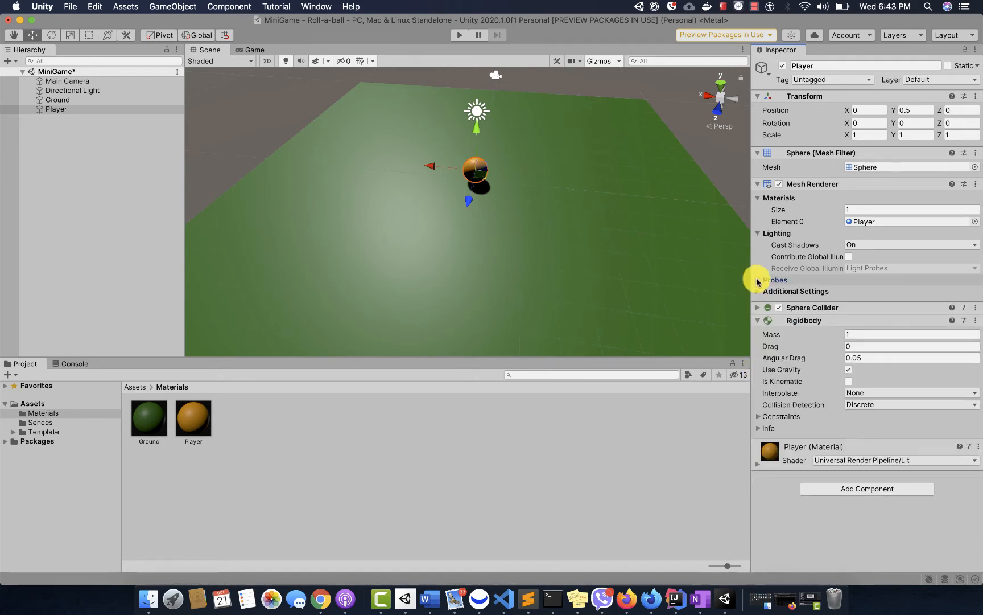
{"action": "left_click", "coordinate": [758, 233]}
{"action": "left_click", "coordinate": [759, 199]}
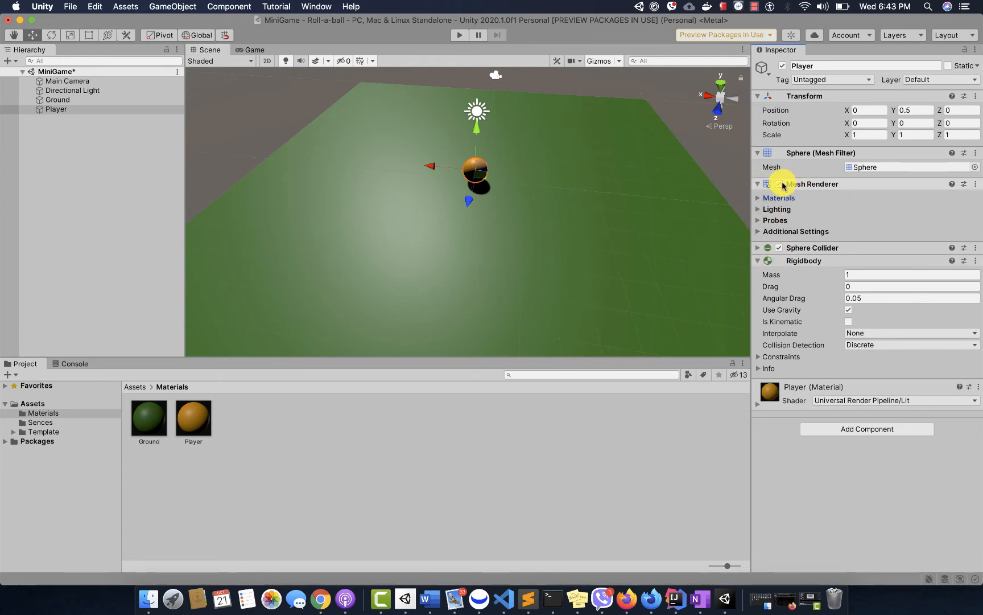
Step: Switch the Player's Mesh Renderer off and back on to check its effect in the scene
{"action": "left_click", "coordinate": [780, 184]}
{"action": "left_click", "coordinate": [780, 183]}
{"action": "left_click", "coordinate": [780, 183]}
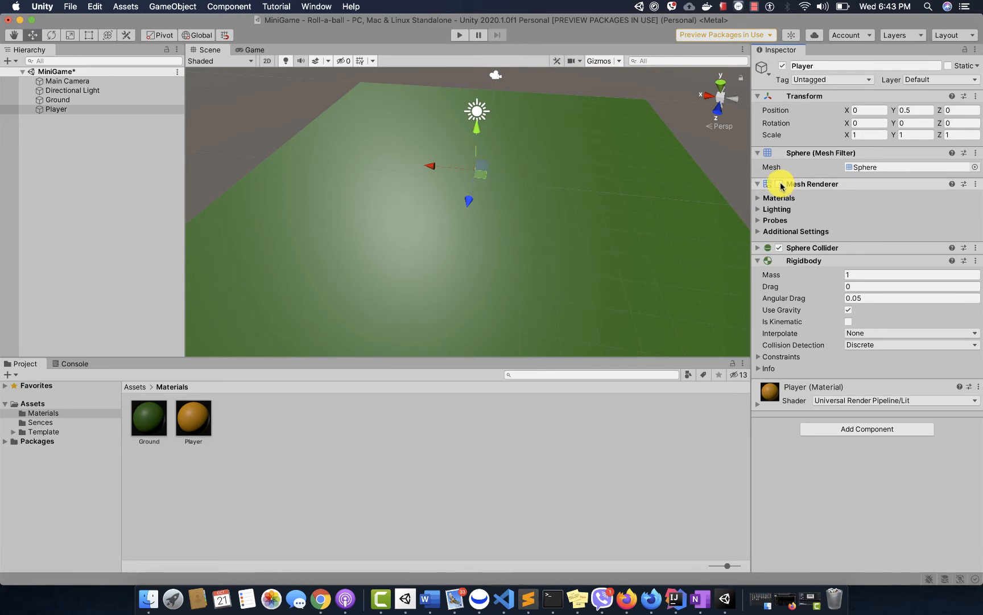
{"action": "left_click", "coordinate": [780, 184]}
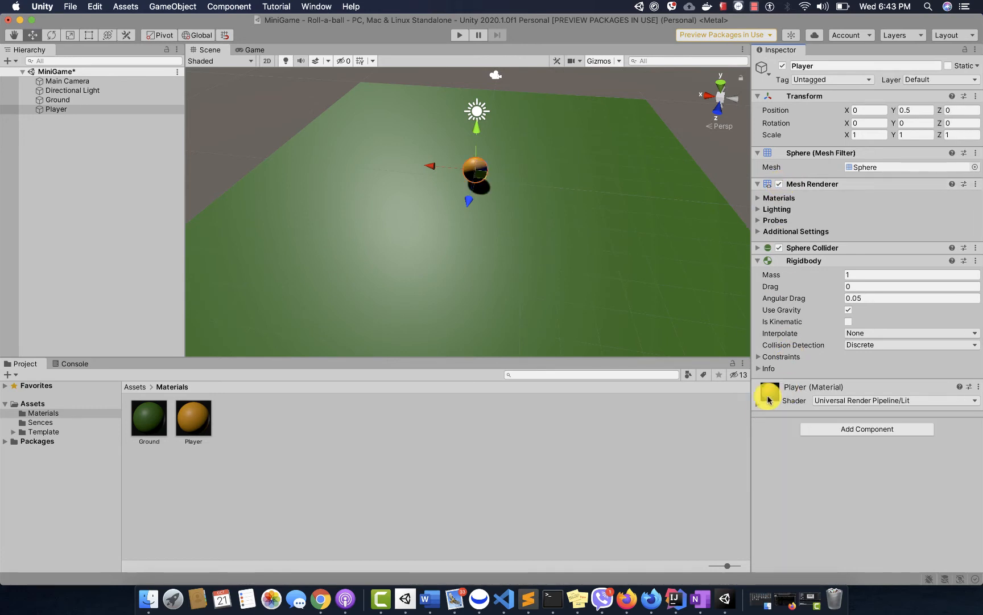
Step: Examine the Mass, Drag and Angular Drag settings of the Player's Rigidbody
{"action": "left_click", "coordinate": [759, 260]}
{"action": "left_click", "coordinate": [762, 261]}
{"action": "scroll", "coordinate": [575, 205], "scroll_direction": "up", "scroll_amount": 5}
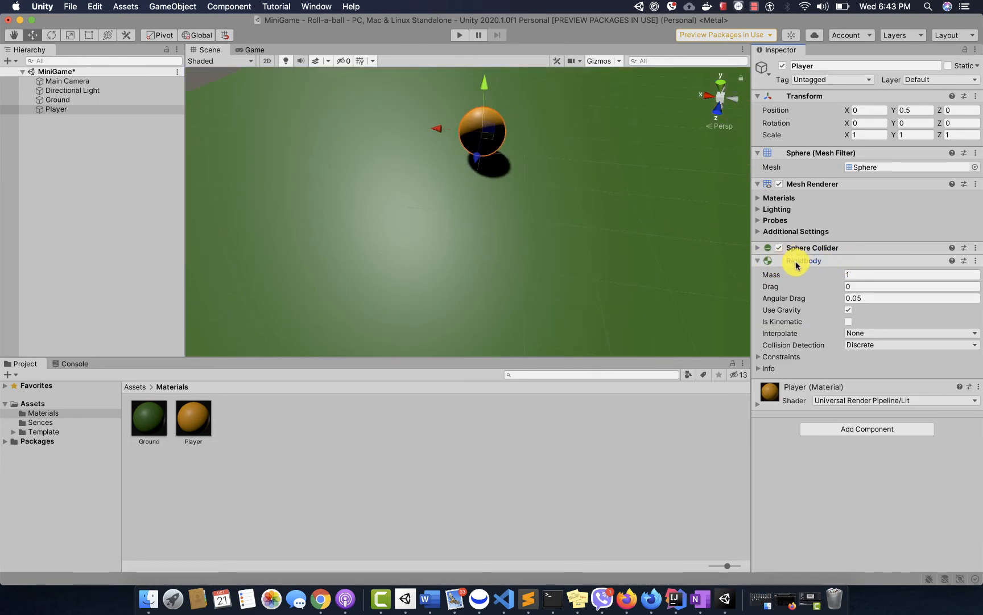
{"action": "left_click", "coordinate": [858, 274]}
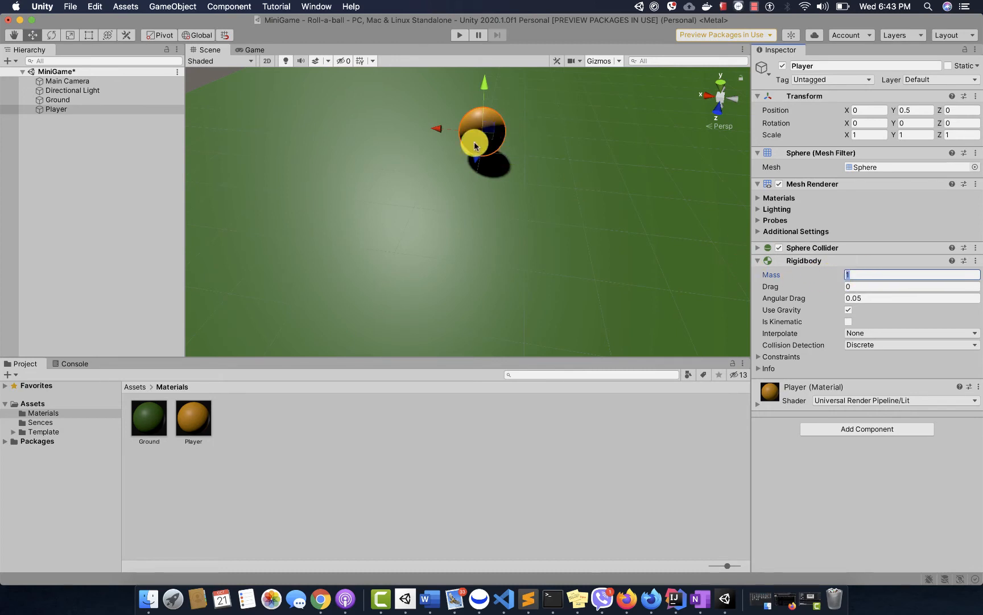
{"action": "left_click", "coordinate": [858, 286]}
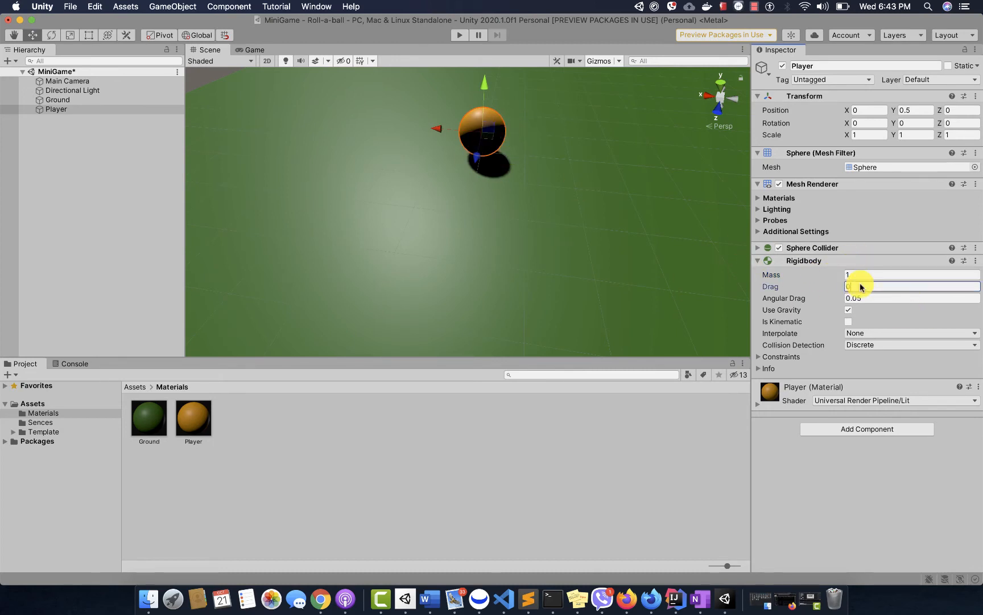
{"action": "left_click", "coordinate": [872, 296]}
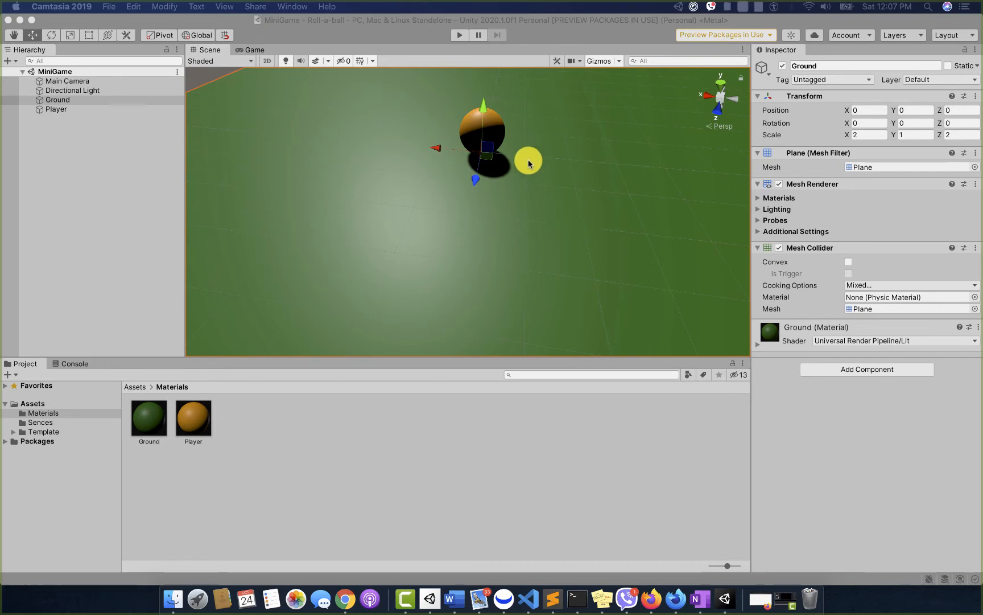
Step: Open the Package Manager and switch its package list to the Unity Registry
{"action": "left_click", "coordinate": [317, 7]}
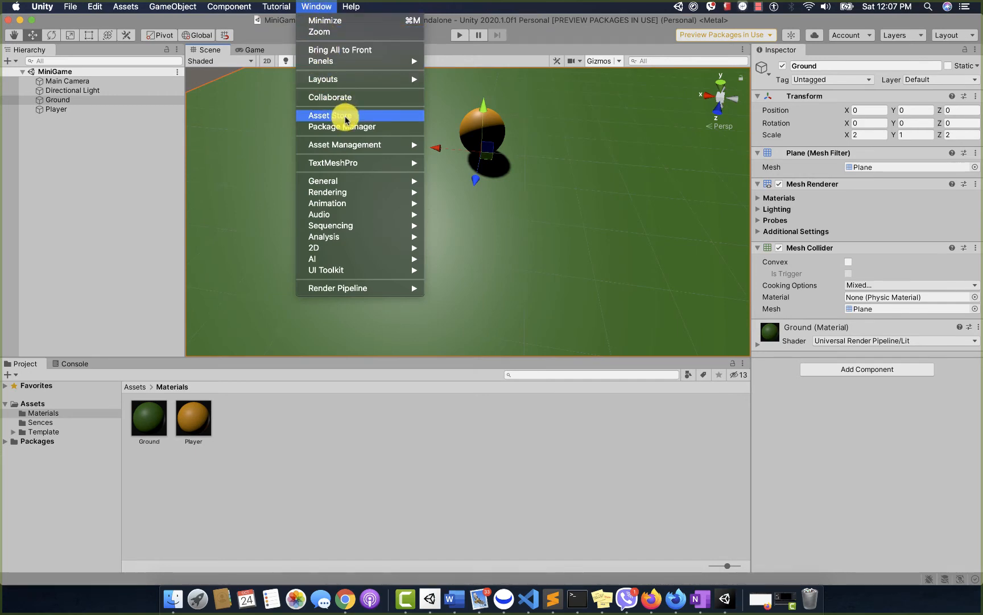
{"action": "left_click", "coordinate": [357, 126]}
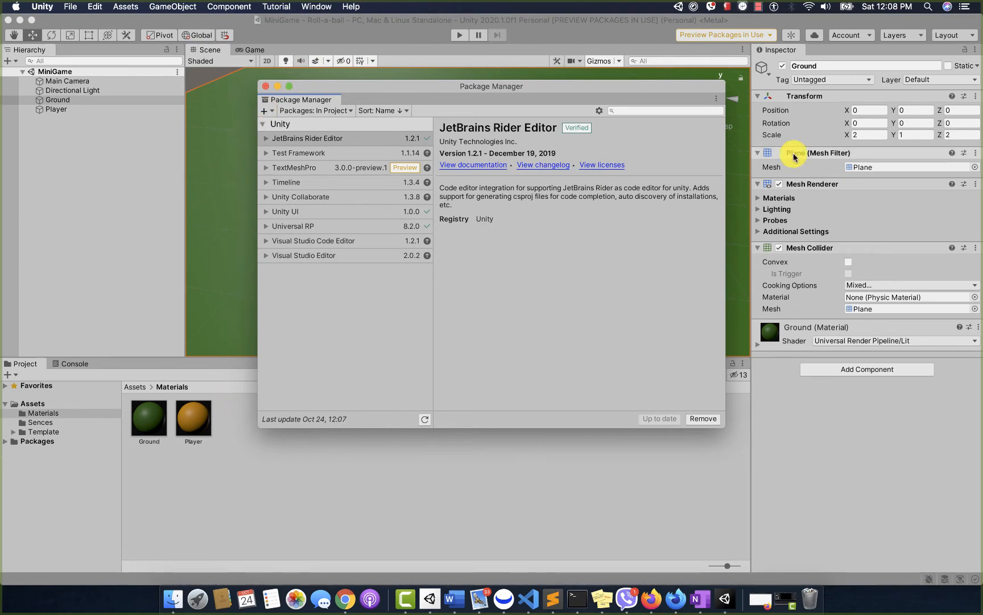
{"action": "left_click", "coordinate": [325, 111]}
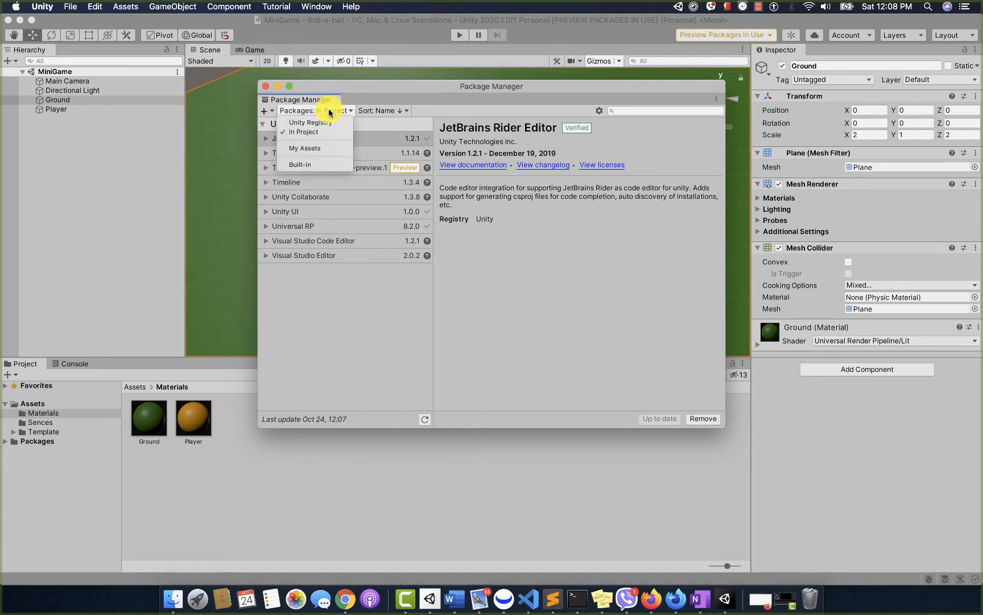
{"action": "left_click", "coordinate": [325, 122]}
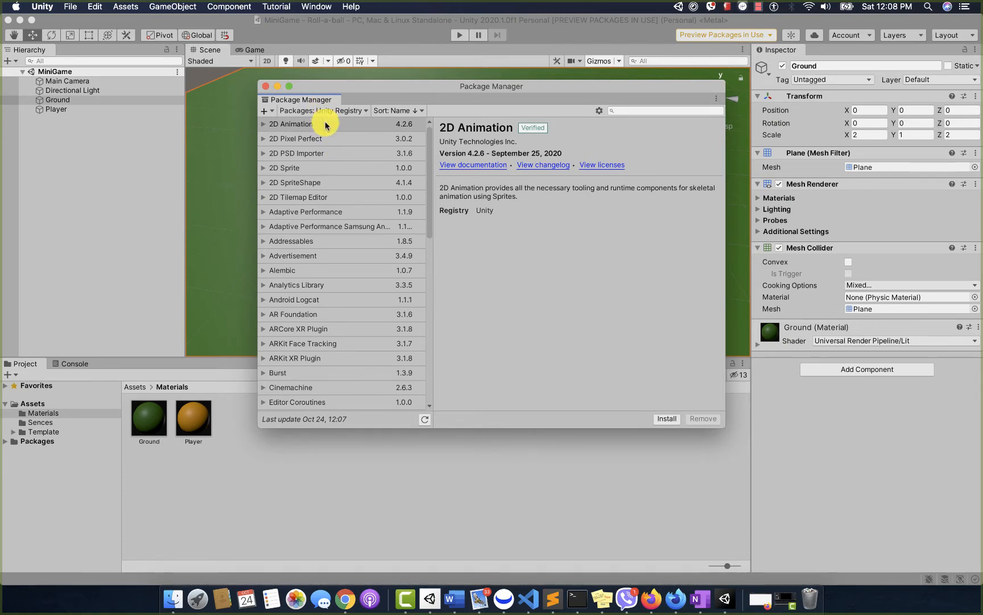
Step: Install the Input System package and agree to enable its native backends with an editor restart
{"action": "scroll", "coordinate": [339, 176], "scroll_direction": "down", "scroll_amount": 5}
{"action": "scroll", "coordinate": [339, 183], "scroll_direction": "down", "scroll_amount": 10}
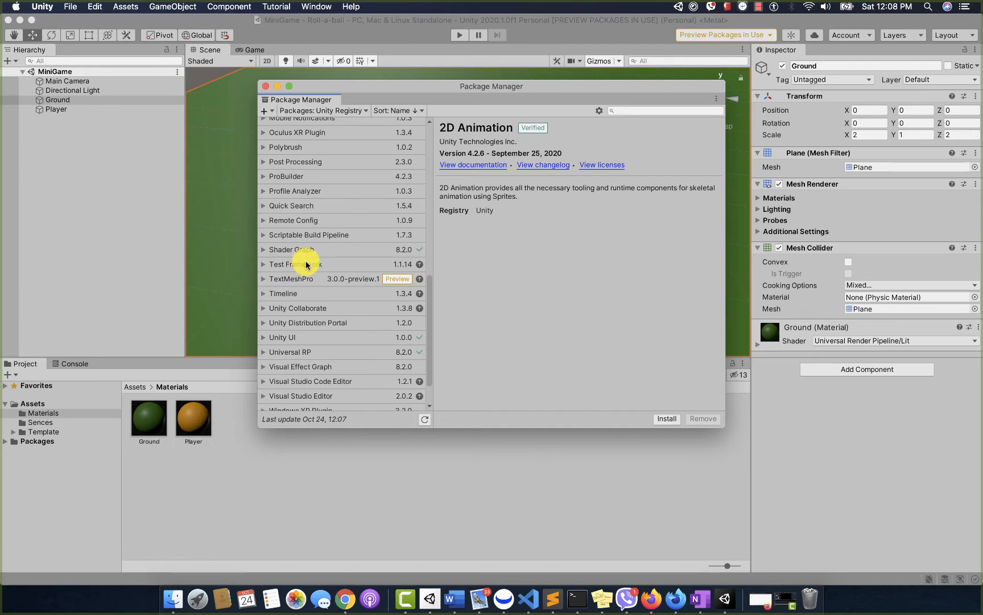
{"action": "scroll", "coordinate": [306, 265], "scroll_direction": "down", "scroll_amount": 2}
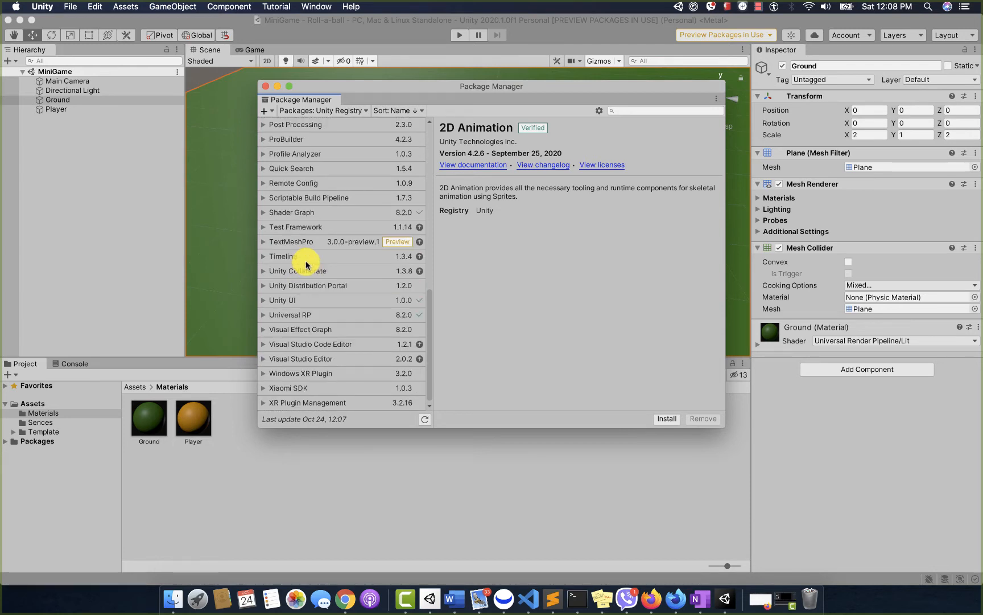
{"action": "scroll", "coordinate": [306, 264], "scroll_direction": "up", "scroll_amount": 2}
{"action": "scroll", "coordinate": [302, 245], "scroll_direction": "up", "scroll_amount": 5}
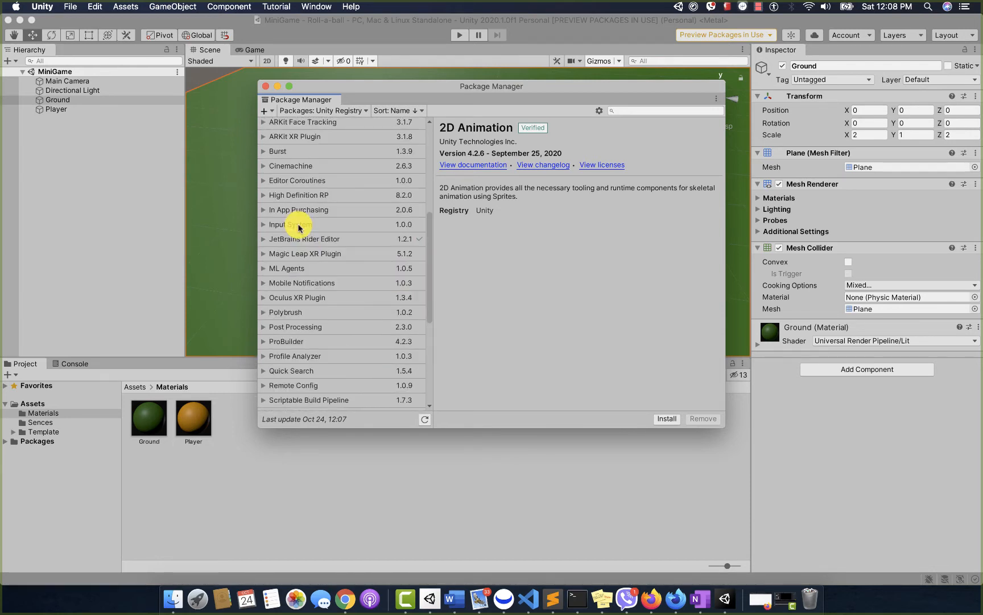
{"action": "left_click", "coordinate": [299, 226]}
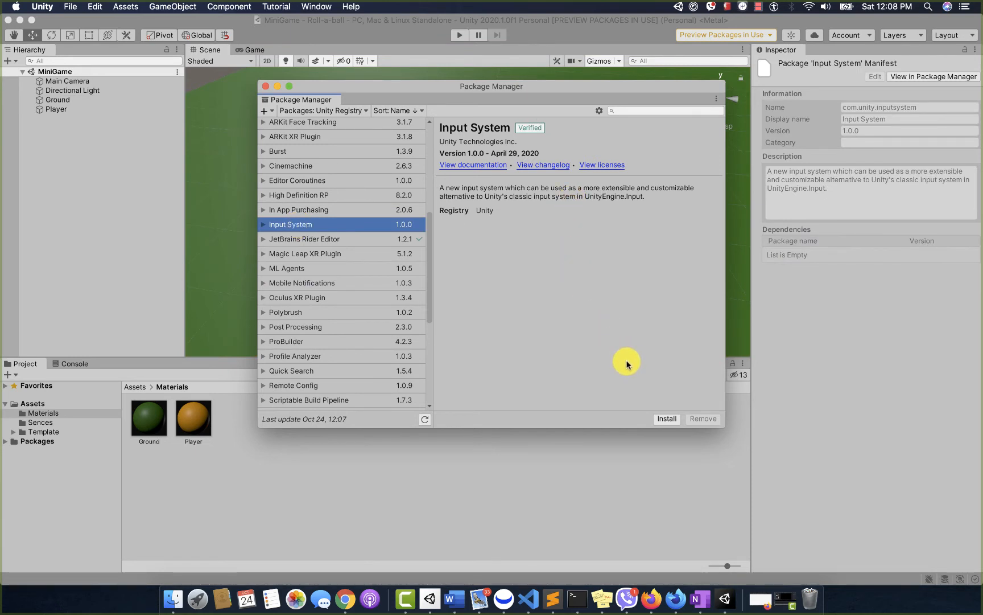
{"action": "left_click", "coordinate": [665, 419]}
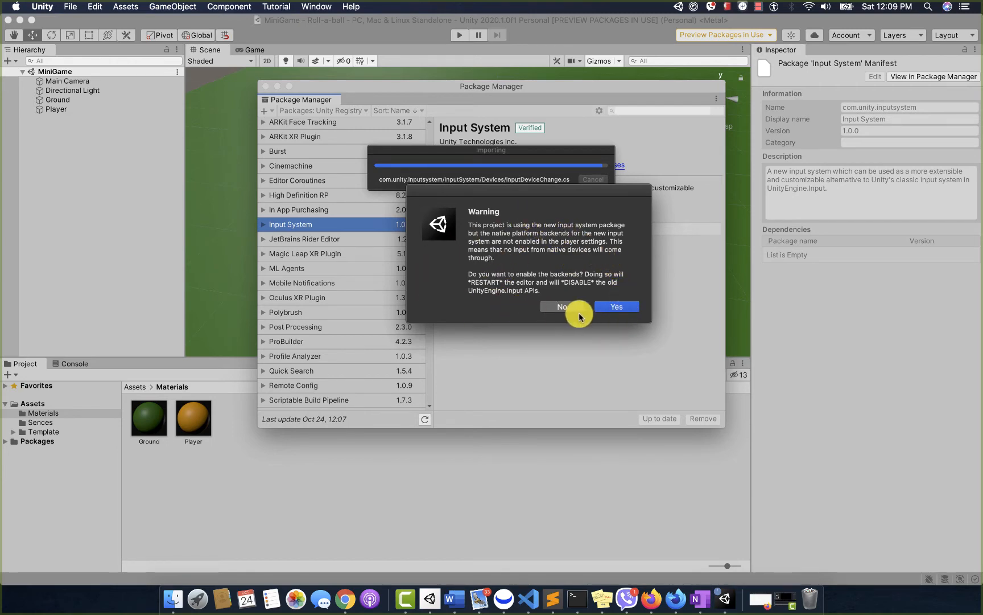
{"action": "left_click", "coordinate": [608, 307]}
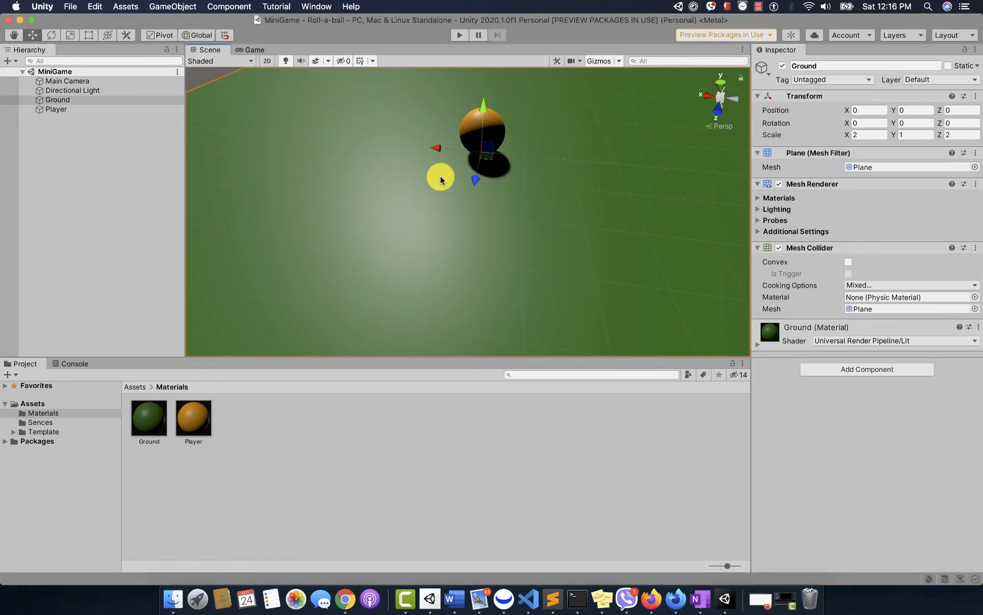
Step: Add a Player Input component to the Player sphere
{"action": "left_click", "coordinate": [46, 109]}
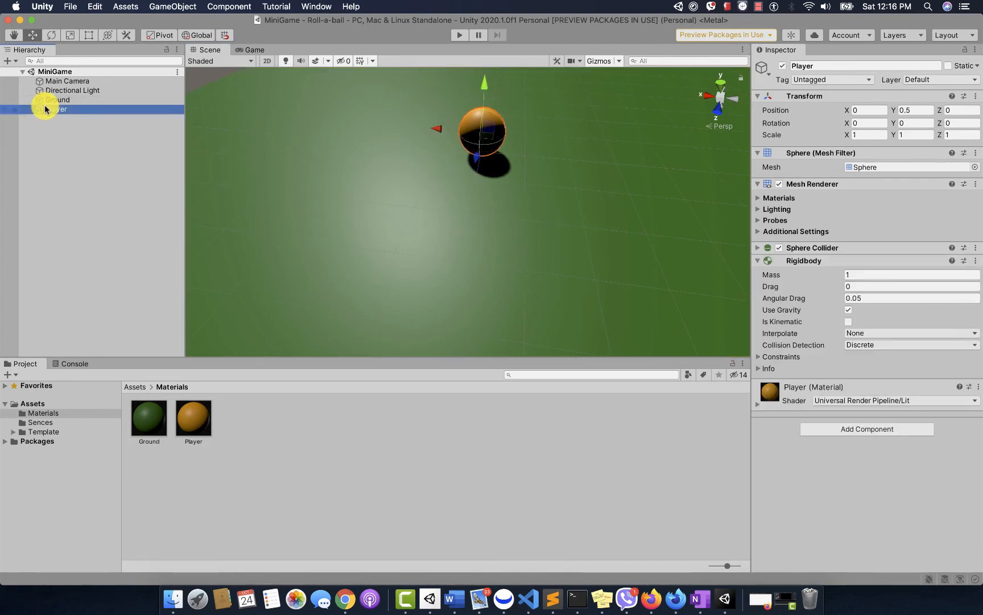
{"action": "left_click", "coordinate": [874, 428]}
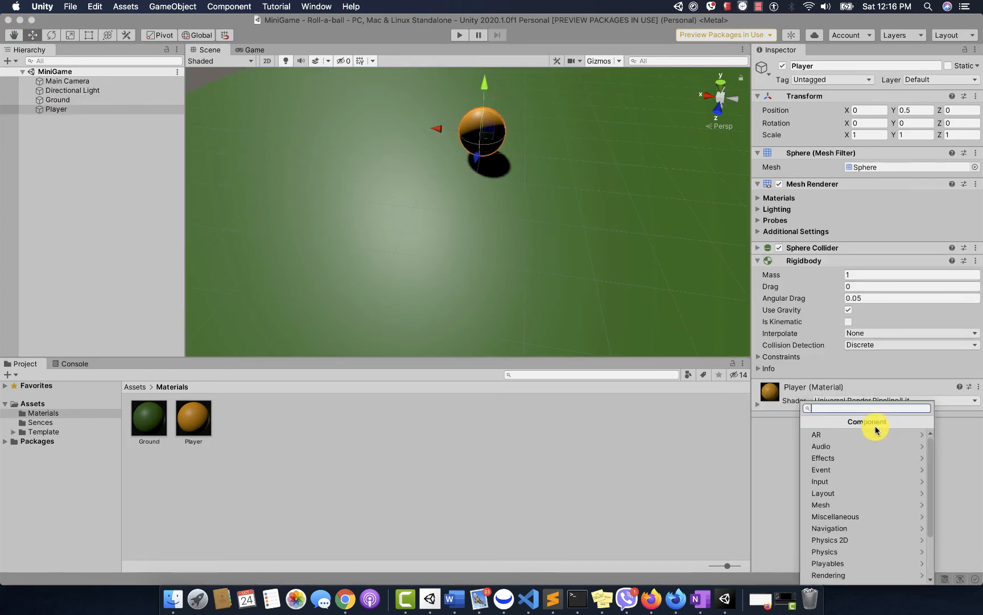
{"action": "left_click", "coordinate": [862, 482]}
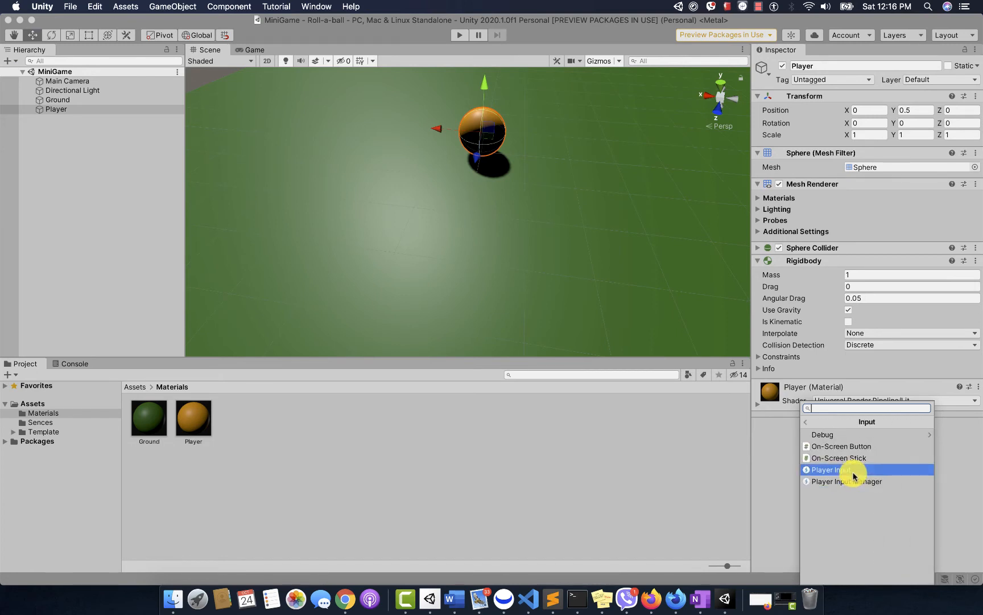
{"action": "left_click", "coordinate": [856, 473]}
{"action": "left_click", "coordinate": [855, 473]}
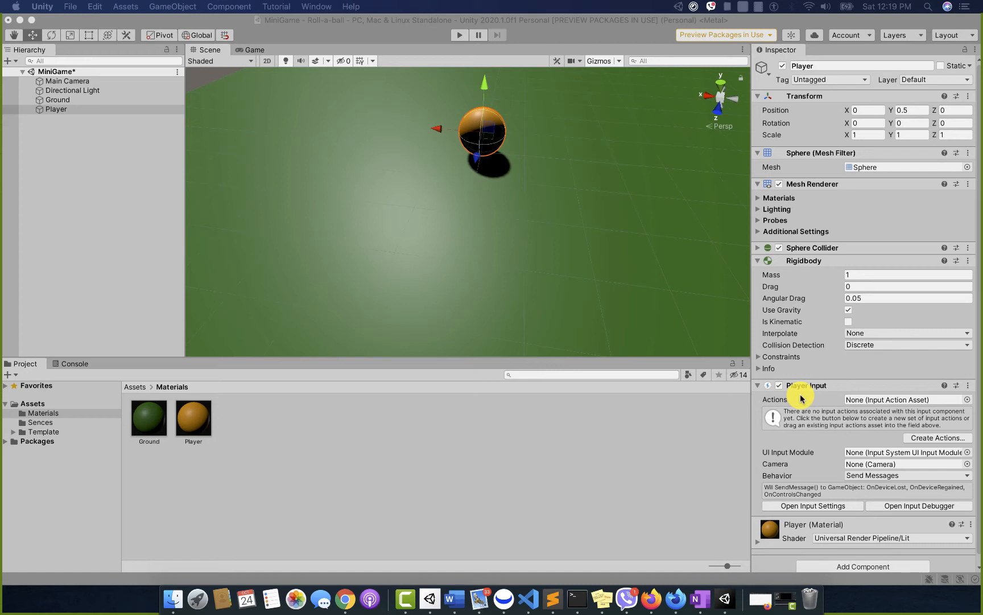
Step: Create a folder named Input inside the Assets folder
{"action": "left_click", "coordinate": [39, 404]}
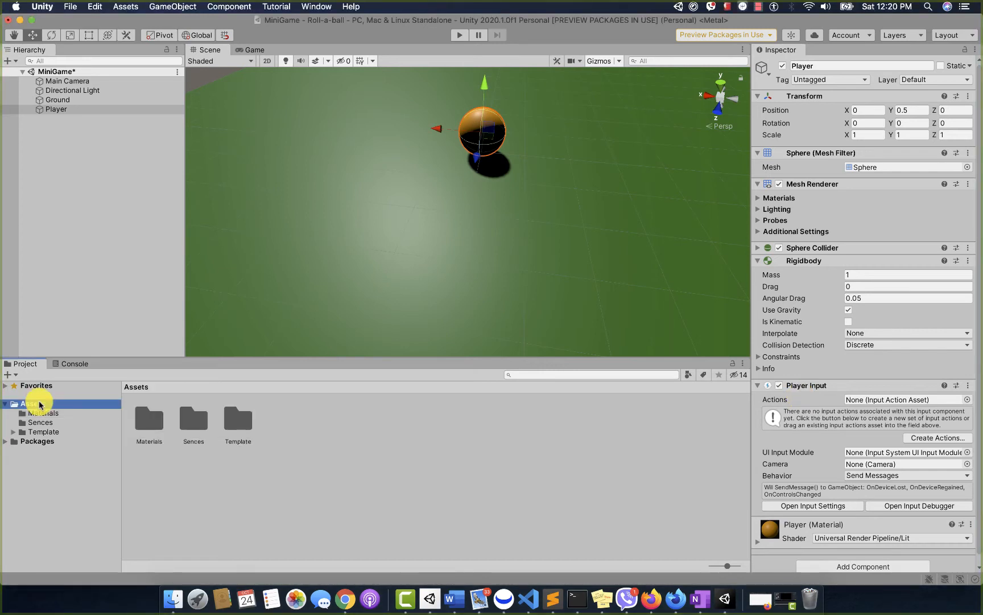
{"action": "right_click", "coordinate": [39, 404]}
{"action": "mouse_move", "coordinate": [128, 281]}
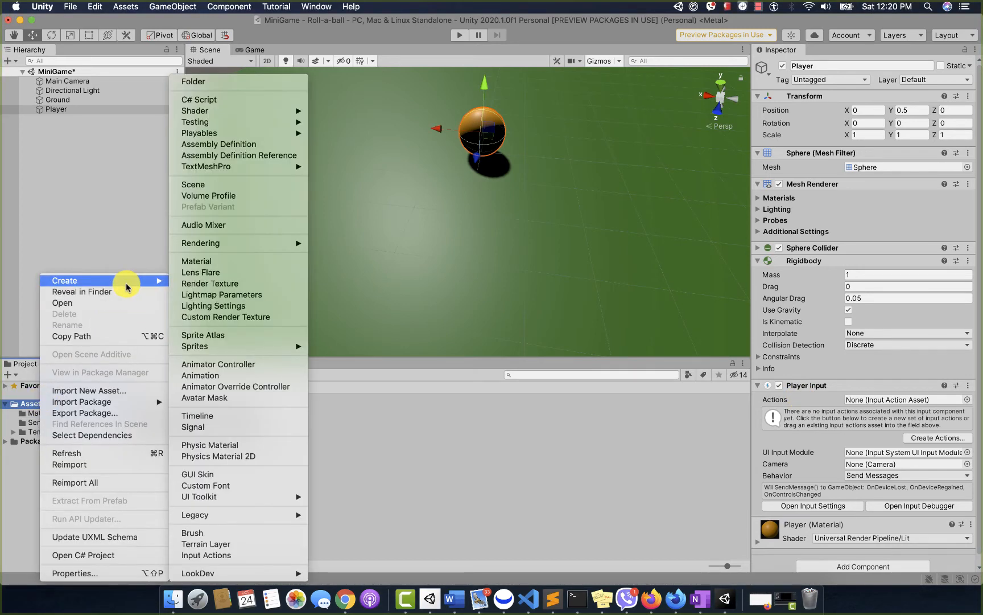
{"action": "left_click", "coordinate": [223, 82]}
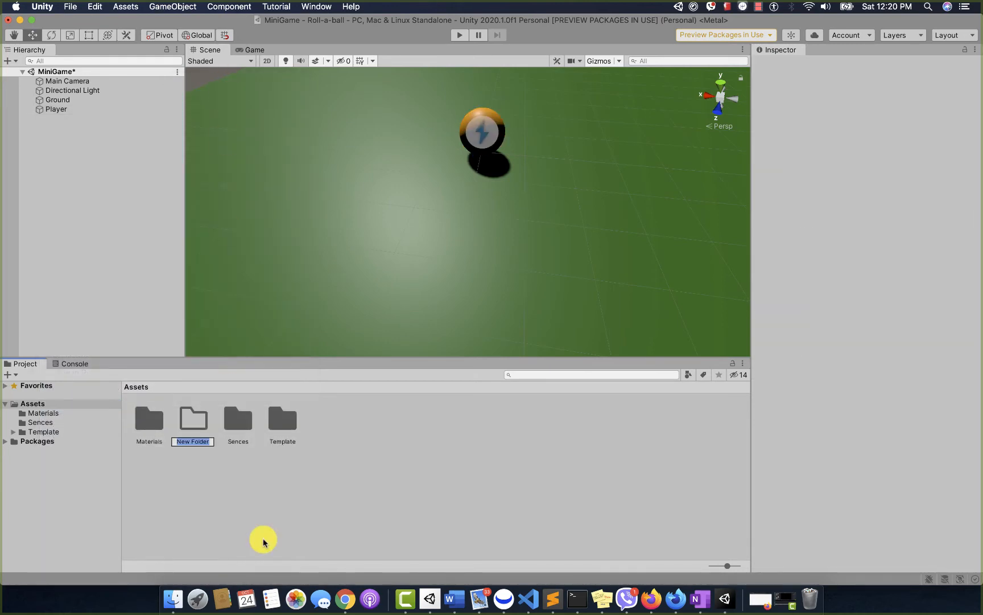
{"action": "type", "text": "Input"}
{"action": "left_click", "coordinate": [263, 542]}
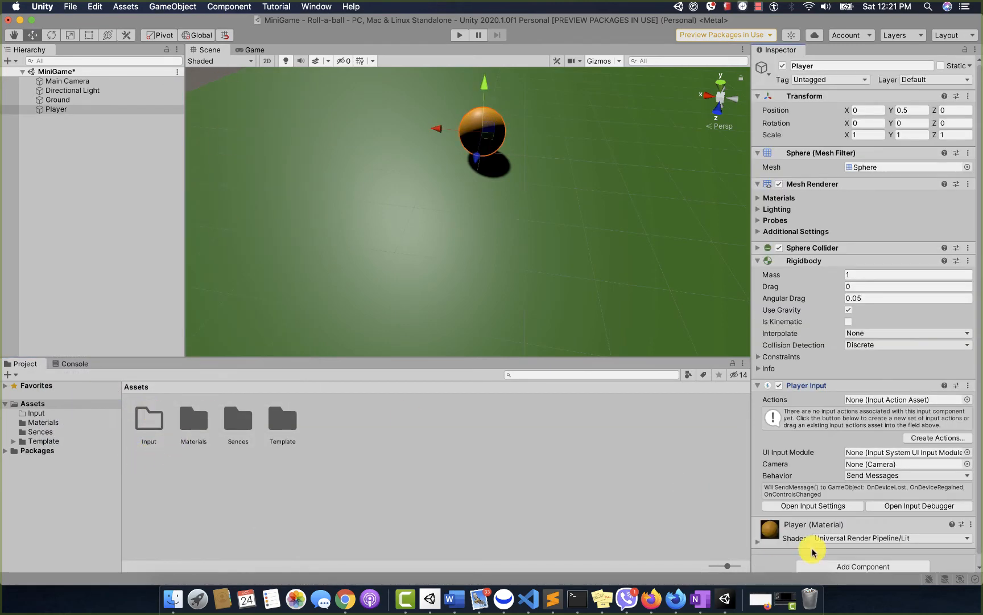
Step: Create an input actions asset for the Player Input component, save it as InputAction in the Input folder, and open that folder
{"action": "left_click", "coordinate": [949, 438]}
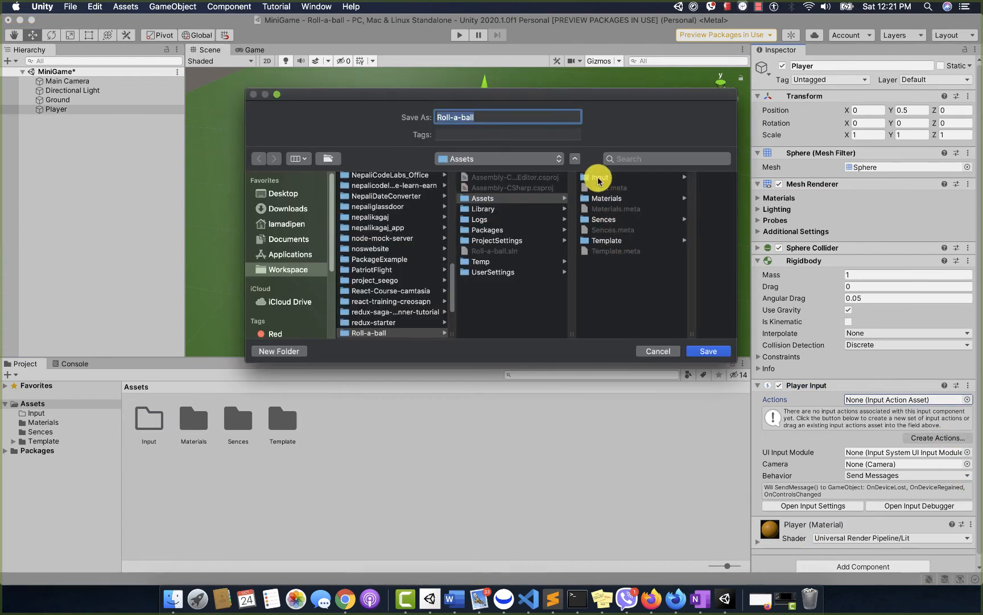
{"action": "left_click", "coordinate": [596, 178]}
{"action": "left_click", "coordinate": [487, 121]}
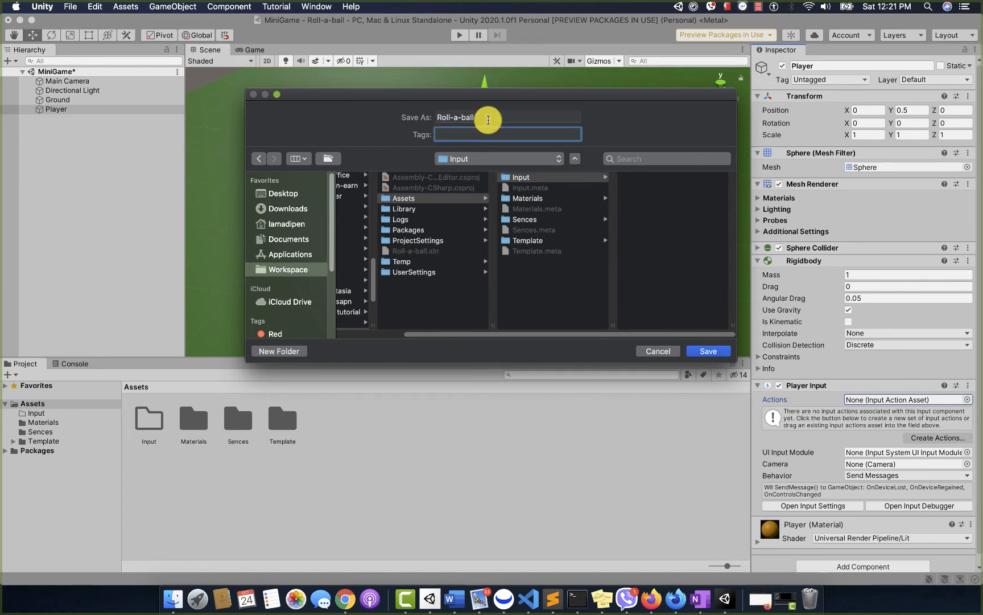
{"action": "double_click", "coordinate": [488, 120]}
{"action": "key", "text": "BackSpace"}
{"action": "key", "text": "BackSpace"}
{"action": "key", "text": "BackSpace"}
{"action": "key", "text": "BackSpace"}
{"action": "key", "text": "BackSpace"}
{"action": "key", "text": "BackSpace"}
{"action": "key", "text": "BackSpace"}
{"action": "key", "text": "BackSpace"}
{"action": "type", "text": "I"}
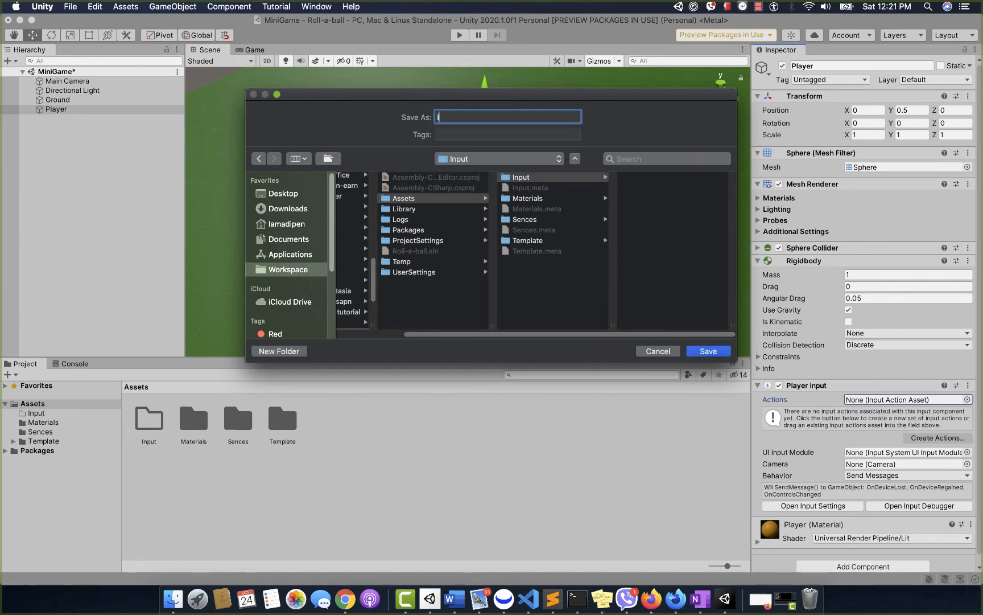
{"action": "type", "text": "nputAction"}
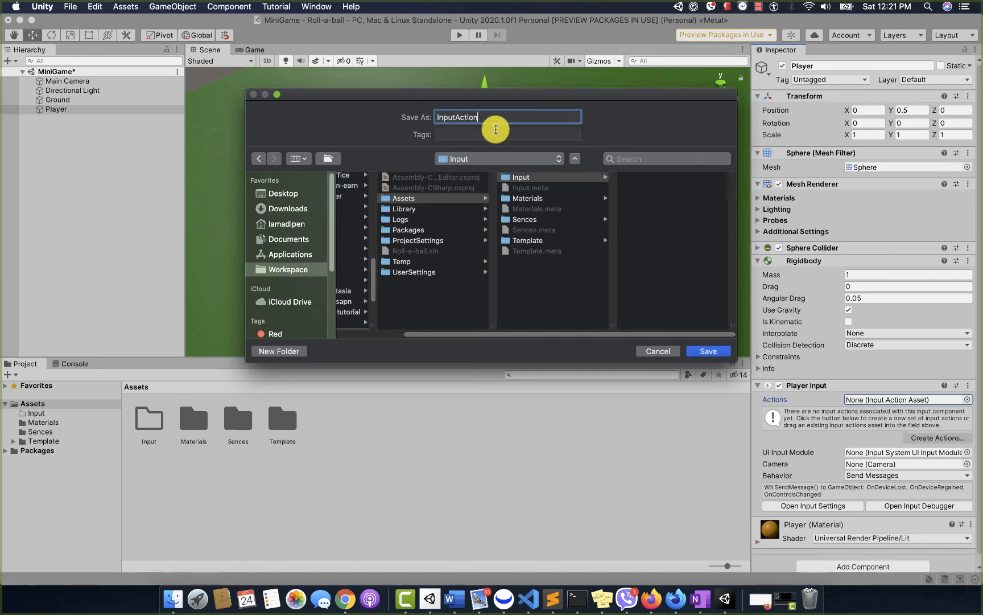
{"action": "left_click", "coordinate": [707, 350]}
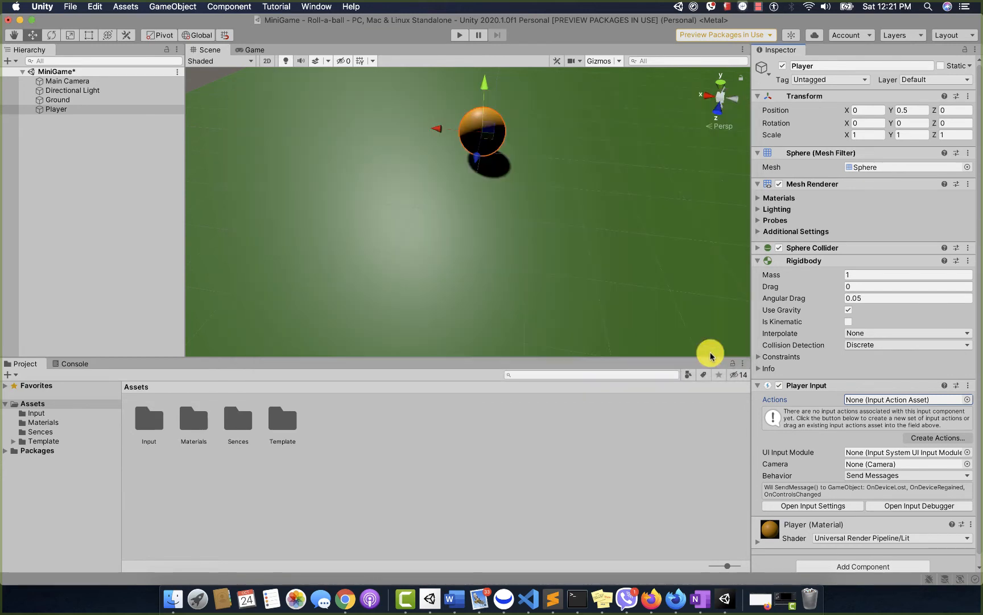
{"action": "double_click", "coordinate": [148, 421]}
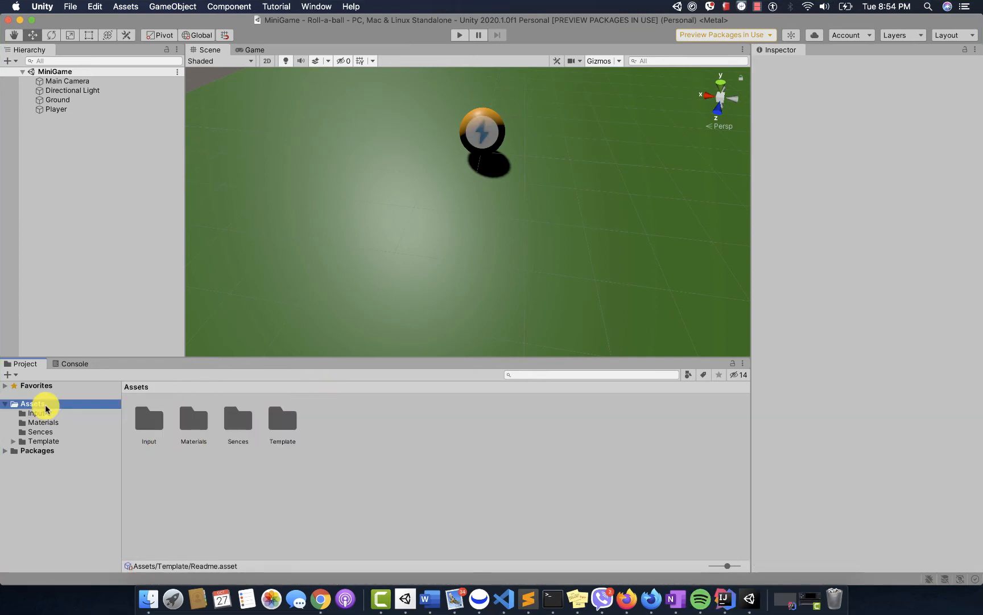
Step: Create a folder named Scripts inside the Assets folder
{"action": "right_click", "coordinate": [45, 408]}
{"action": "mouse_move", "coordinate": [123, 279]}
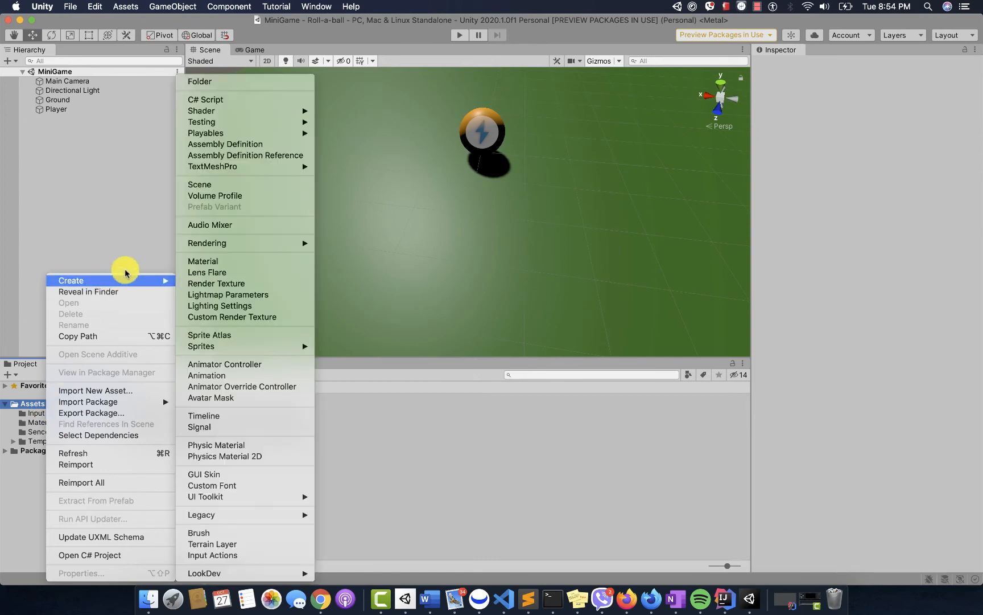
{"action": "left_click", "coordinate": [245, 85]}
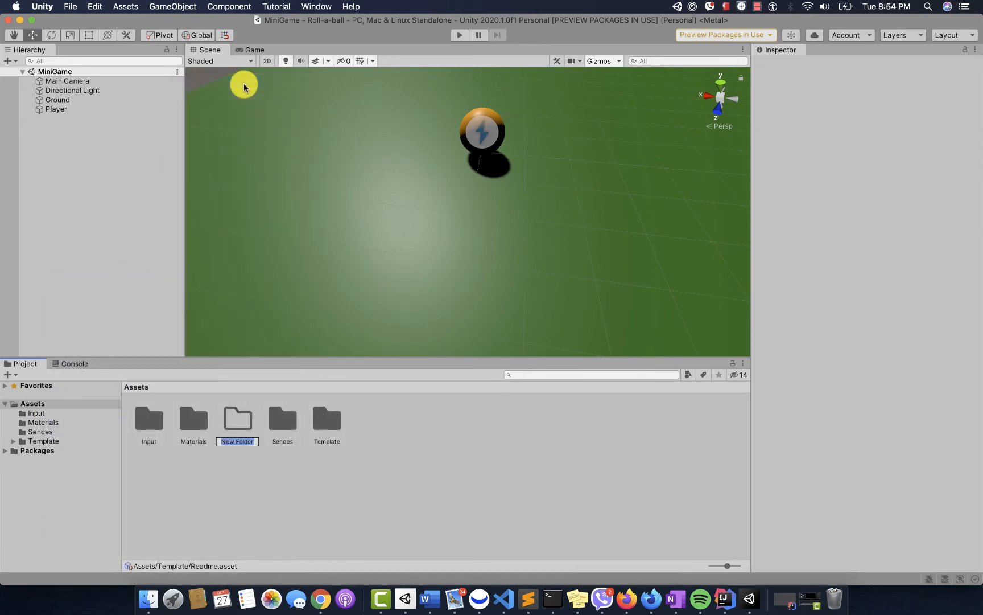
{"action": "type", "text": "Scripts"}
{"action": "key", "text": "Return"}
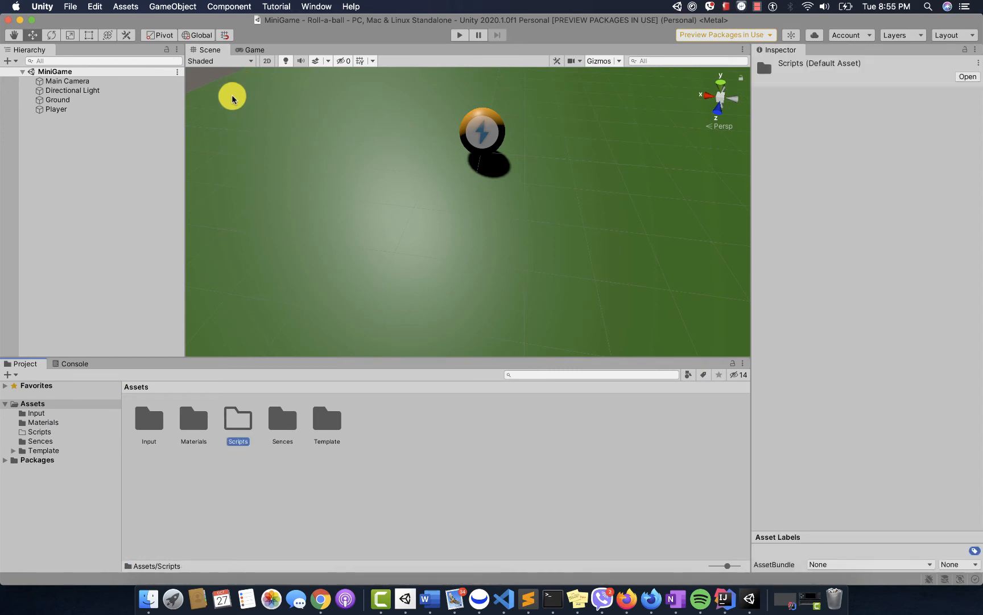
{"action": "left_click", "coordinate": [239, 437]}
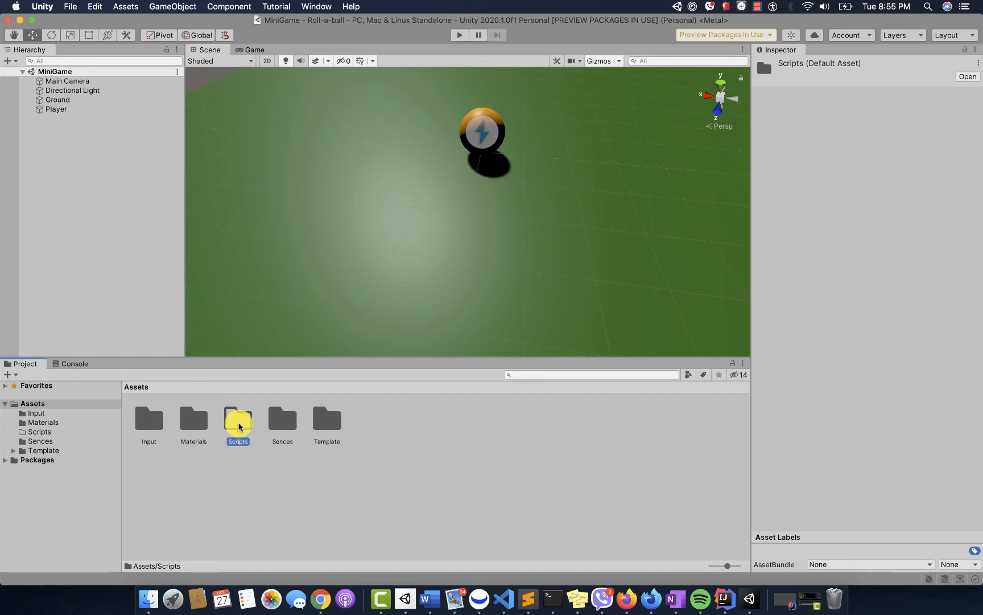
{"action": "right_click", "coordinate": [239, 426]}
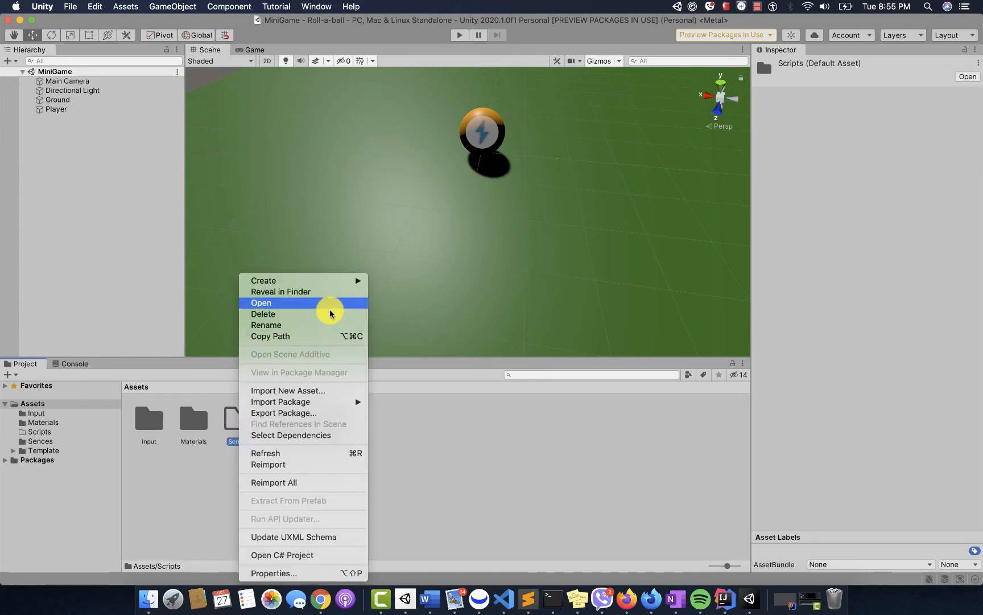
{"action": "mouse_move", "coordinate": [340, 281]}
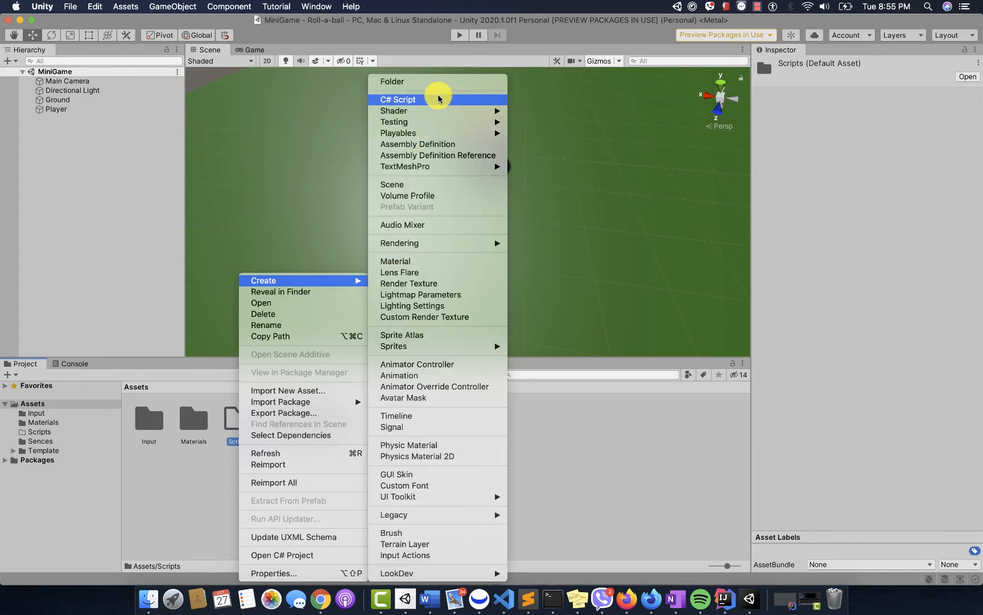
{"action": "left_click", "coordinate": [597, 152]}
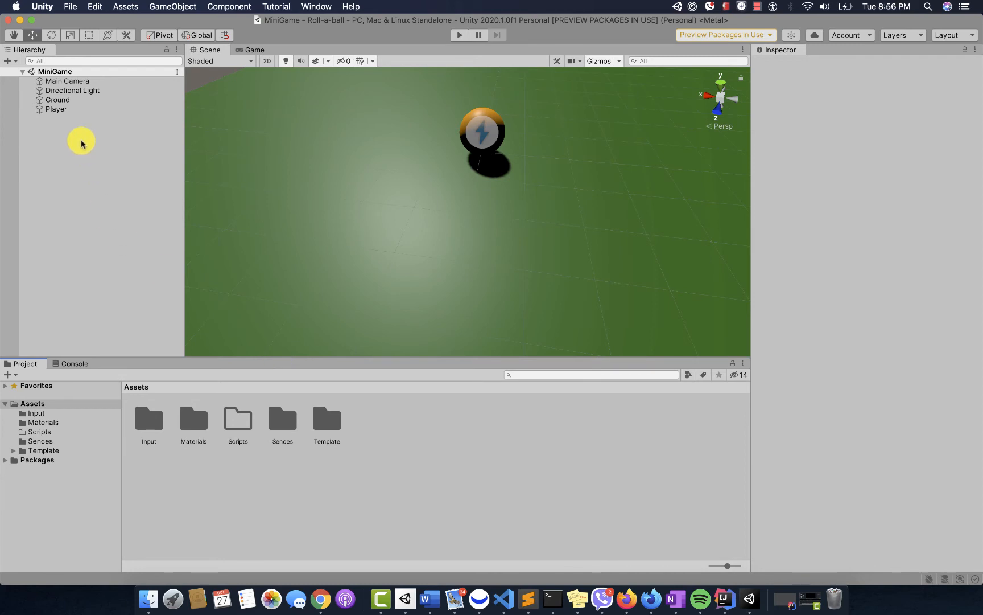
Step: Create a new script named PlayerController and add it as a component to the Player sphere
{"action": "left_click", "coordinate": [54, 111]}
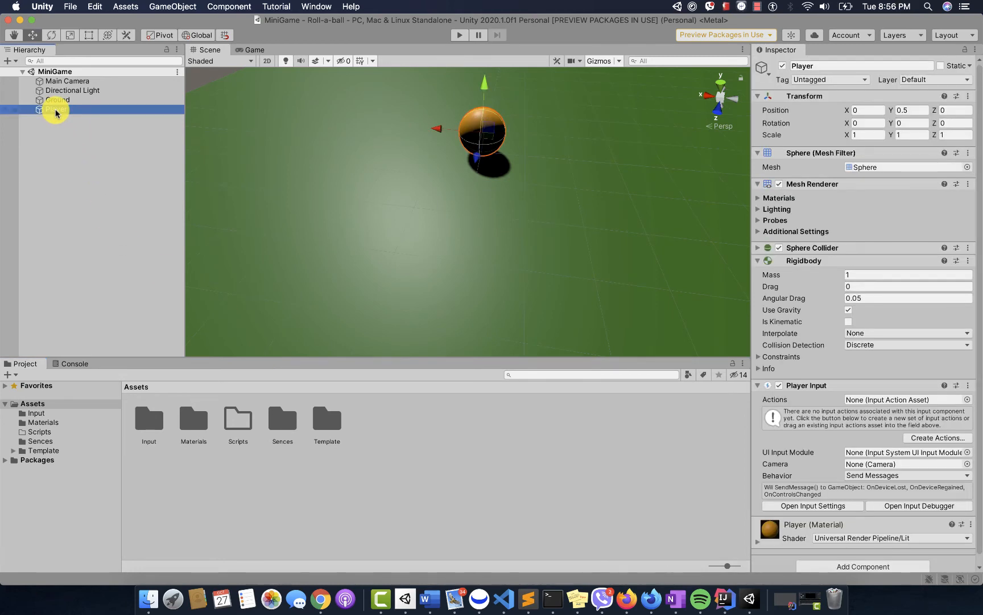
{"action": "scroll", "coordinate": [769, 411], "scroll_direction": "down", "scroll_amount": 1}
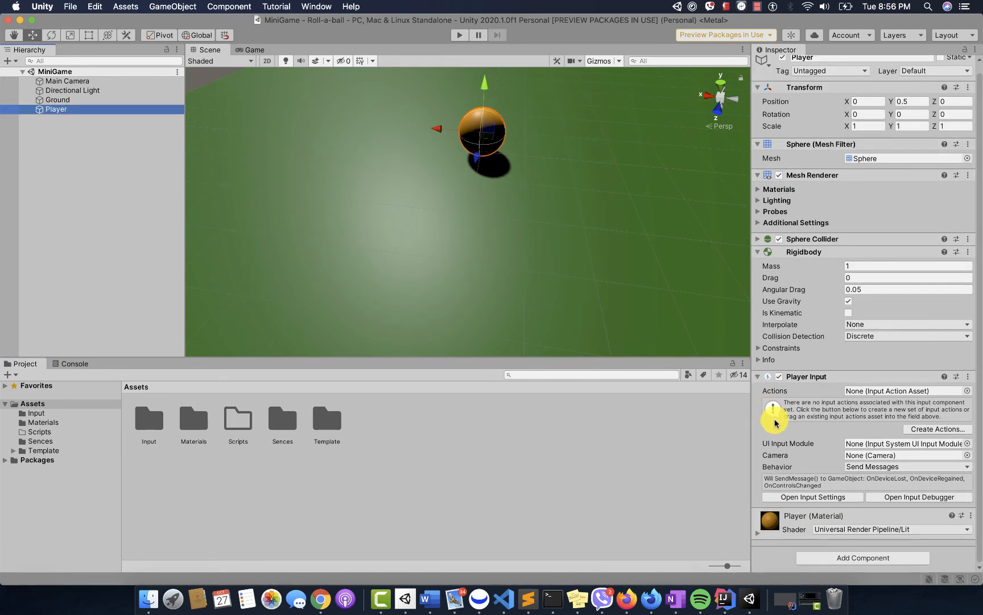
{"action": "left_click", "coordinate": [840, 559]}
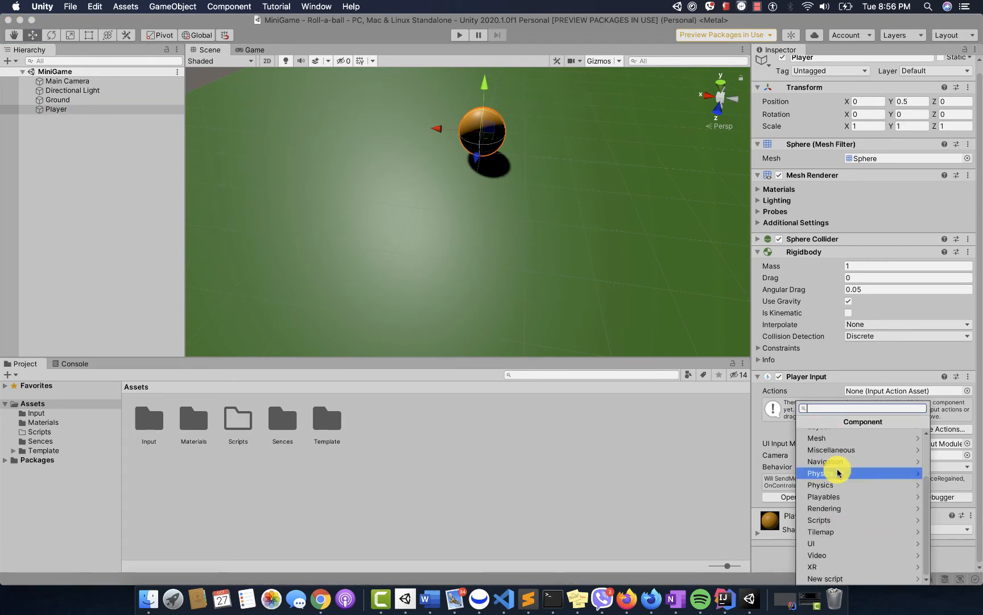
{"action": "left_click", "coordinate": [843, 579]}
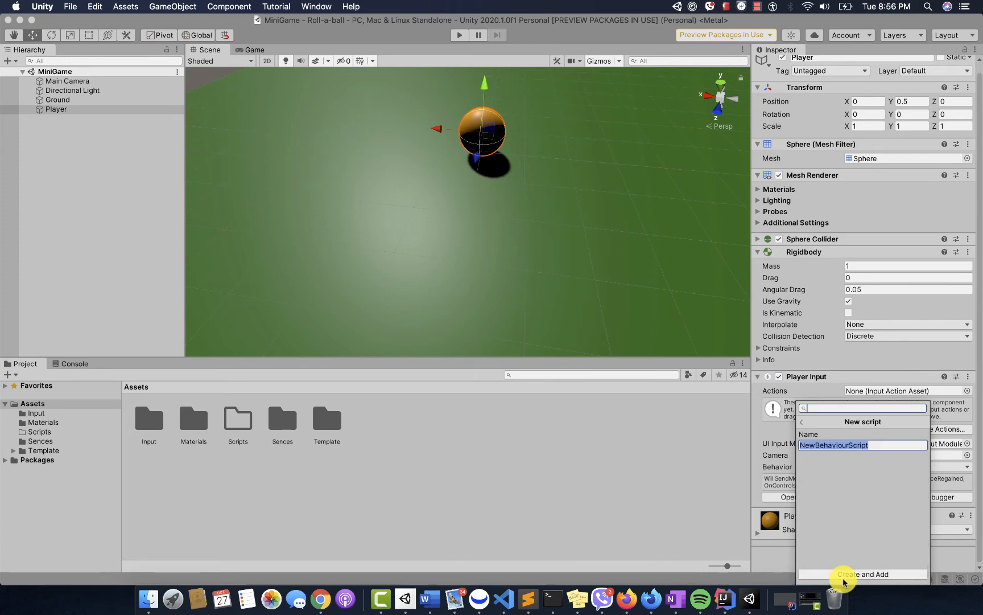
{"action": "type", "text": "P"}
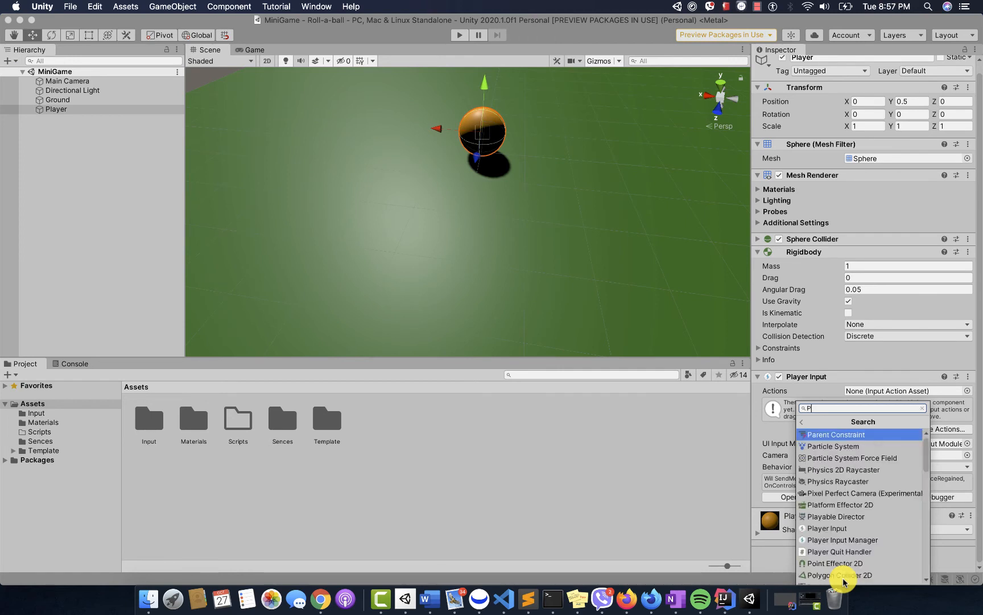
{"action": "type", "text": "layerController"}
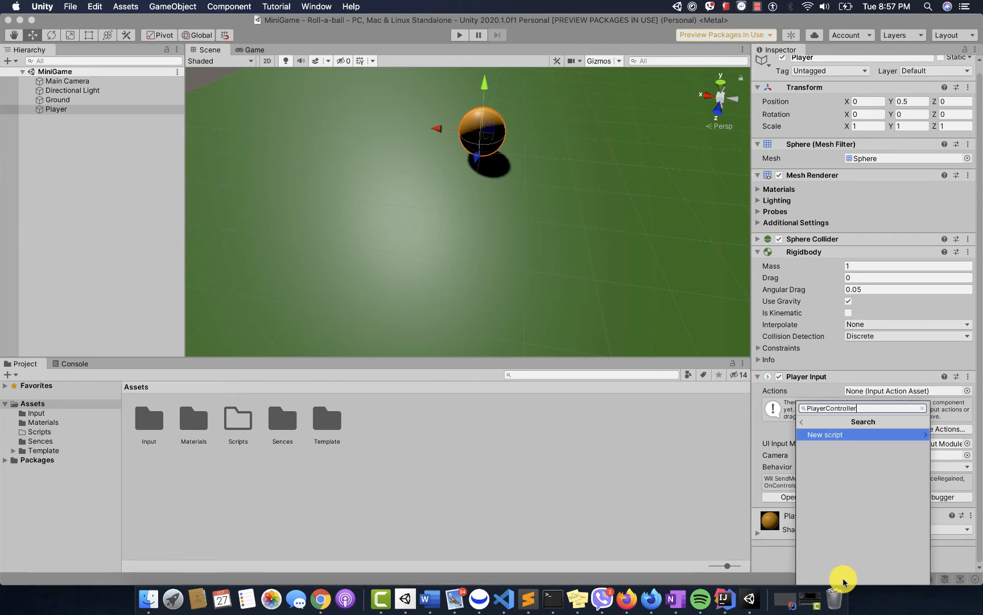
{"action": "key", "text": "Return"}
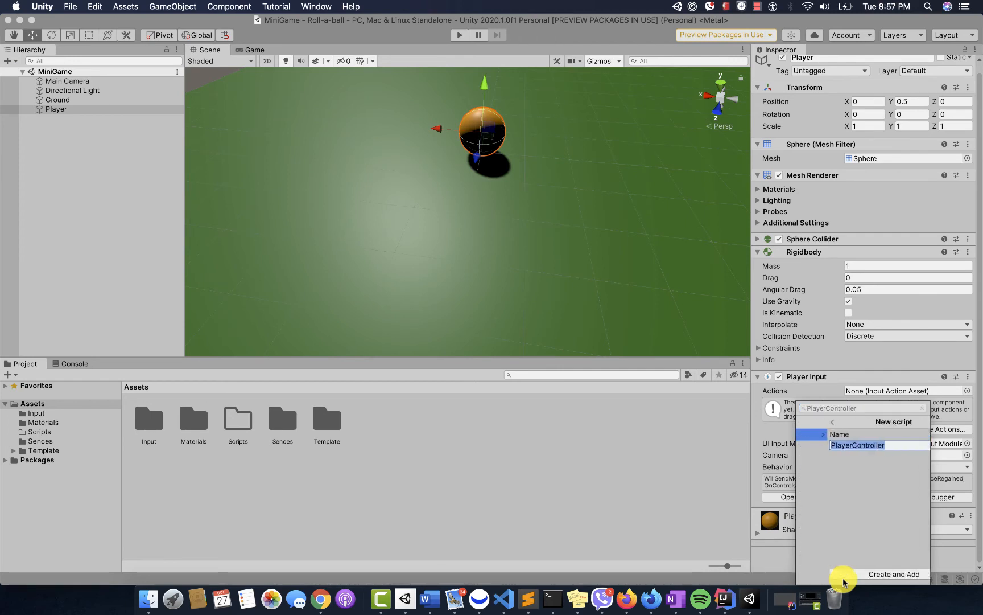
{"action": "left_click", "coordinate": [868, 574]}
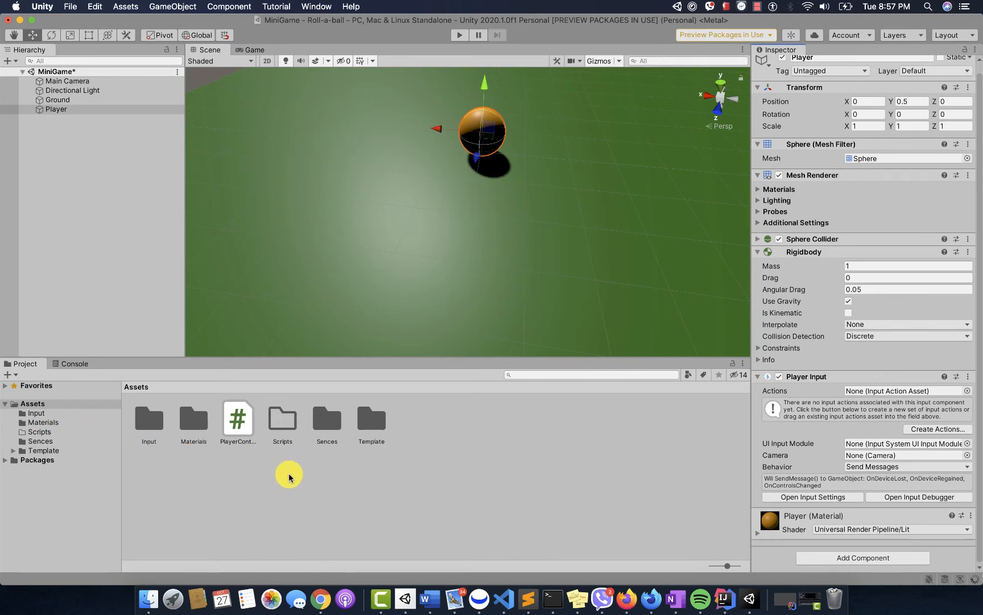
Step: Move the PlayerController script into the Scripts folder and open it from there in Visual Studio Code
{"action": "left_click_drag", "start_coordinate": [232, 418], "coordinate": [283, 418]}
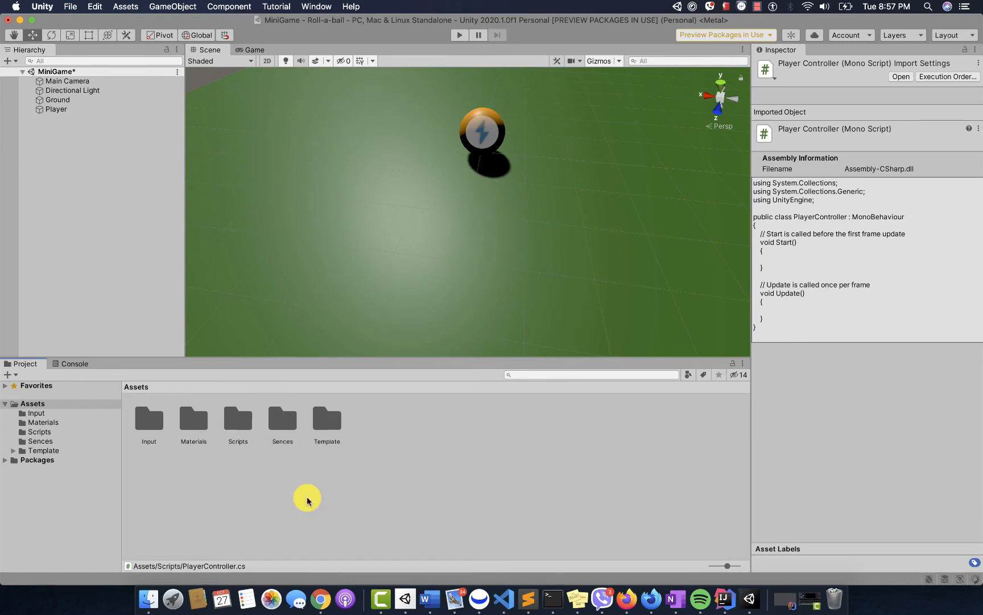
{"action": "left_click", "coordinate": [238, 426]}
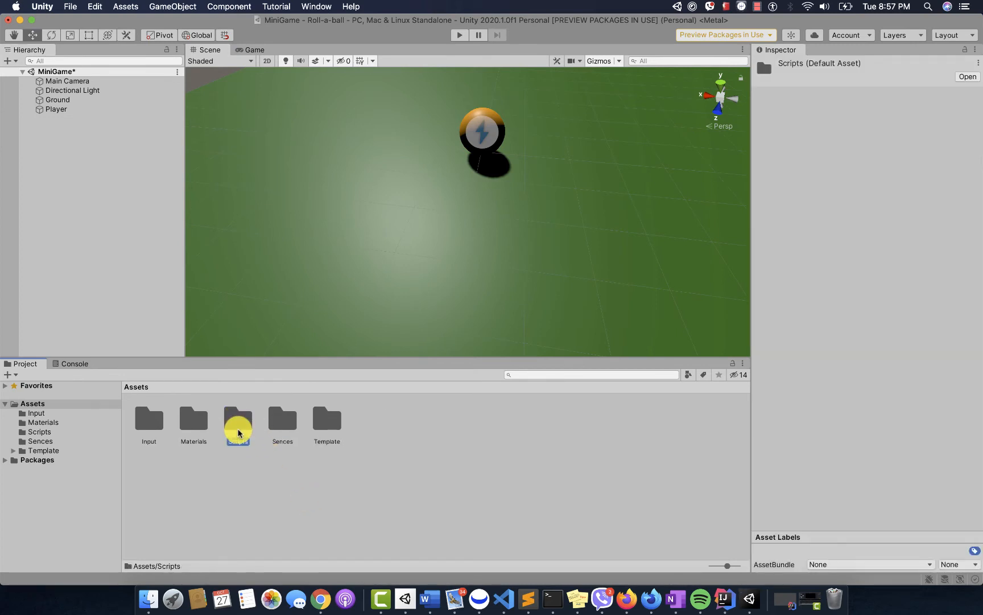
{"action": "double_click", "coordinate": [239, 428]}
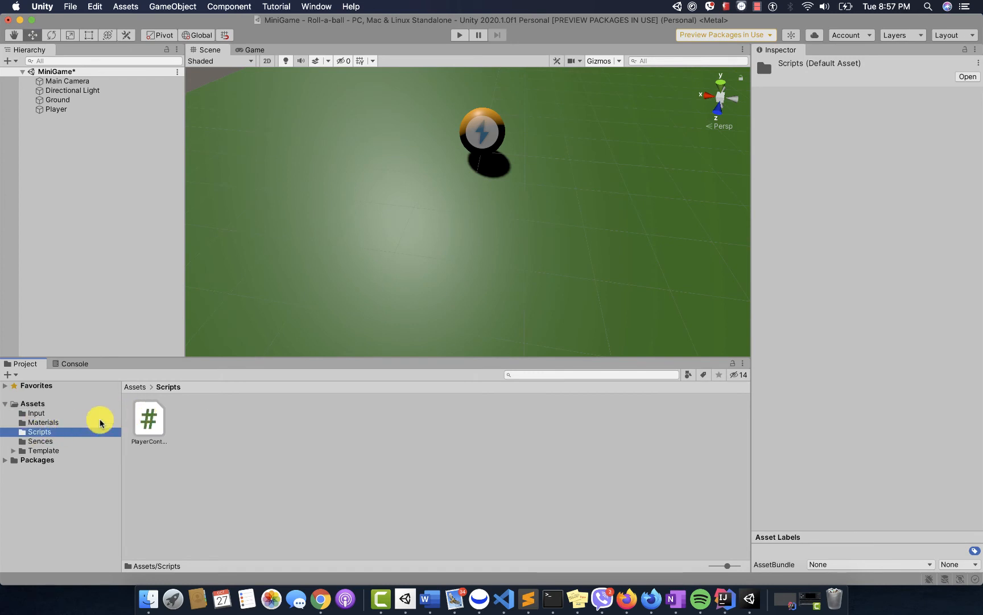
{"action": "left_click", "coordinate": [149, 419]}
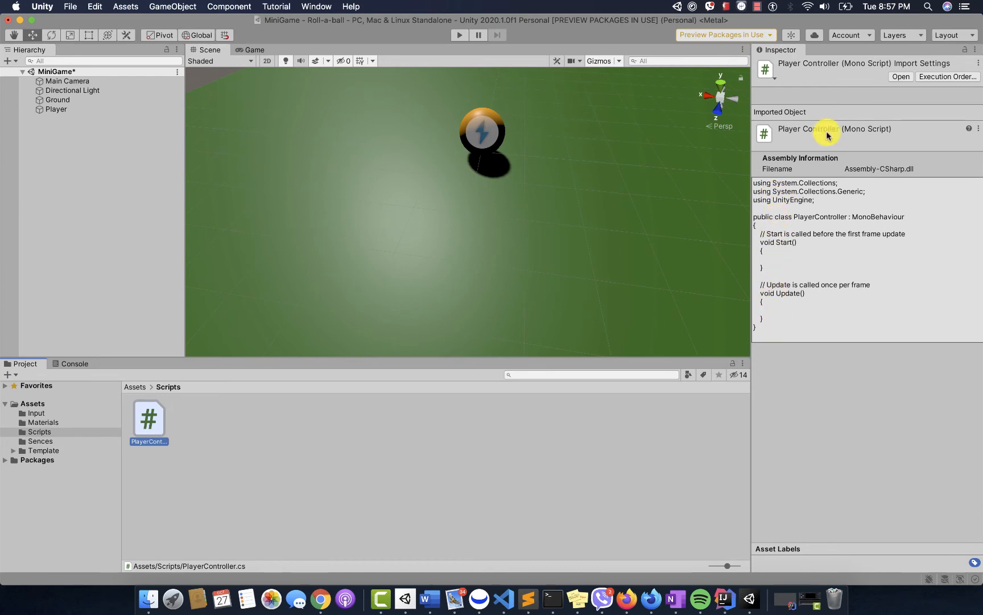
{"action": "left_click", "coordinate": [898, 78]}
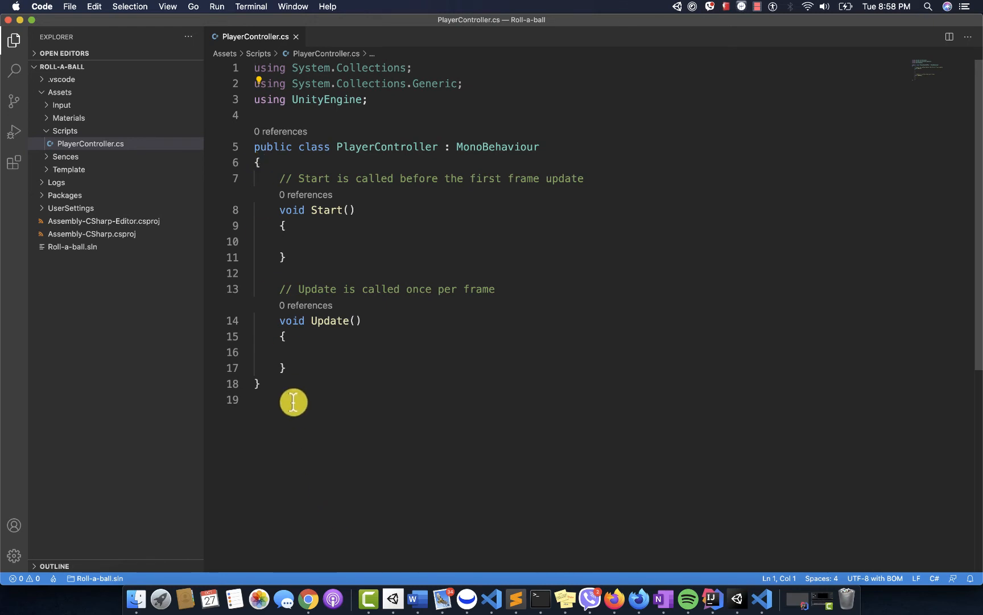
Step: Review the PlayerController script's template code and its public class declaration
{"action": "left_click_drag", "start_coordinate": [294, 401], "coordinate": [253, 126]}
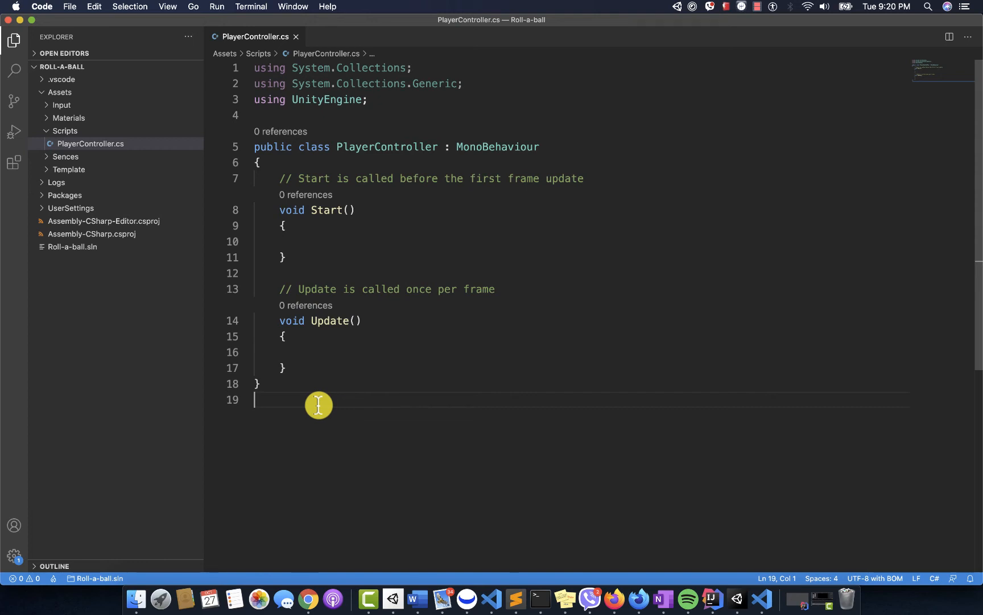
{"action": "left_click_drag", "start_coordinate": [318, 404], "coordinate": [206, 61]}
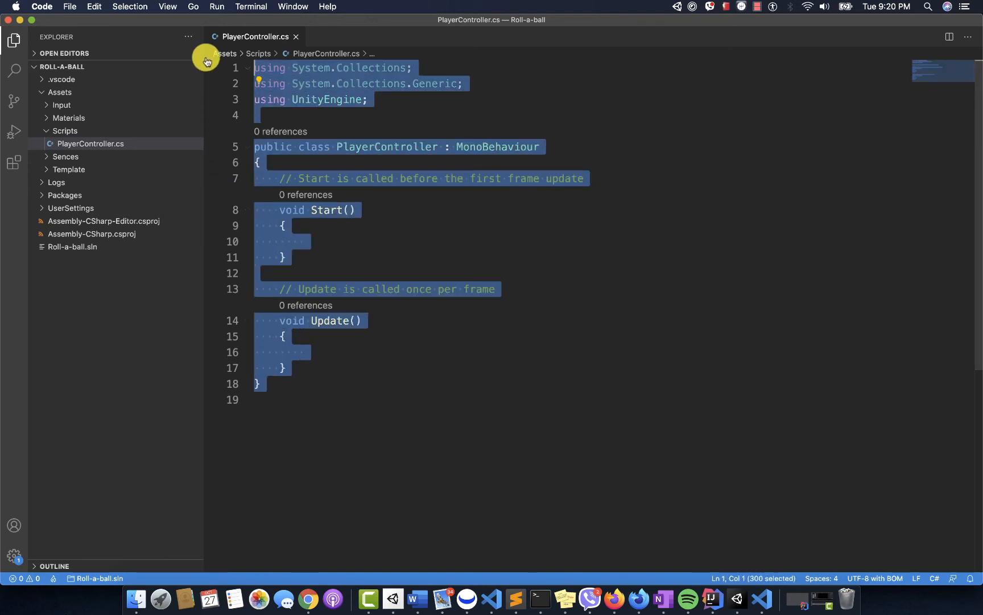
{"action": "left_click", "coordinate": [323, 165]}
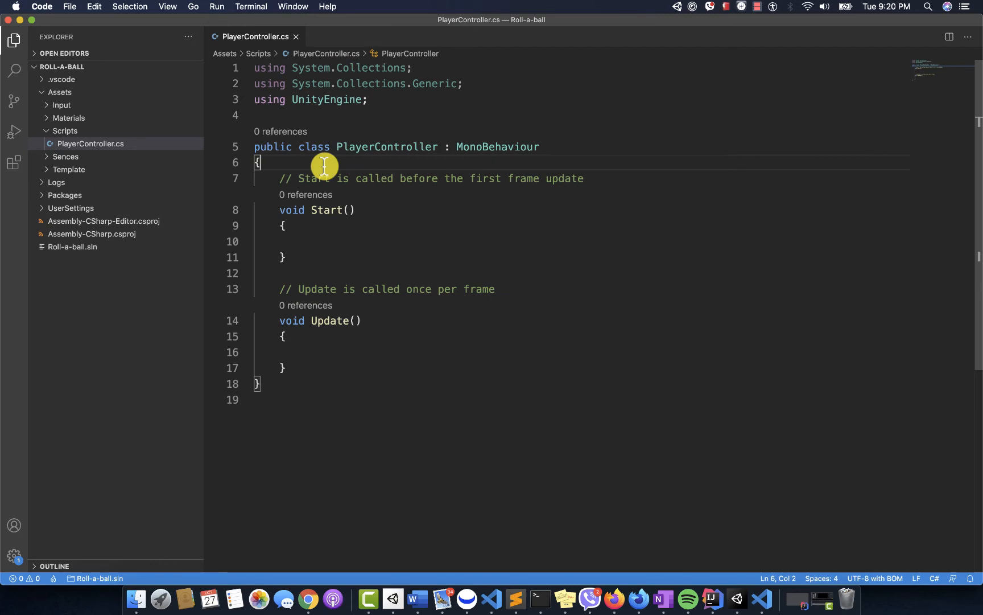
{"action": "left_click", "coordinate": [256, 149]}
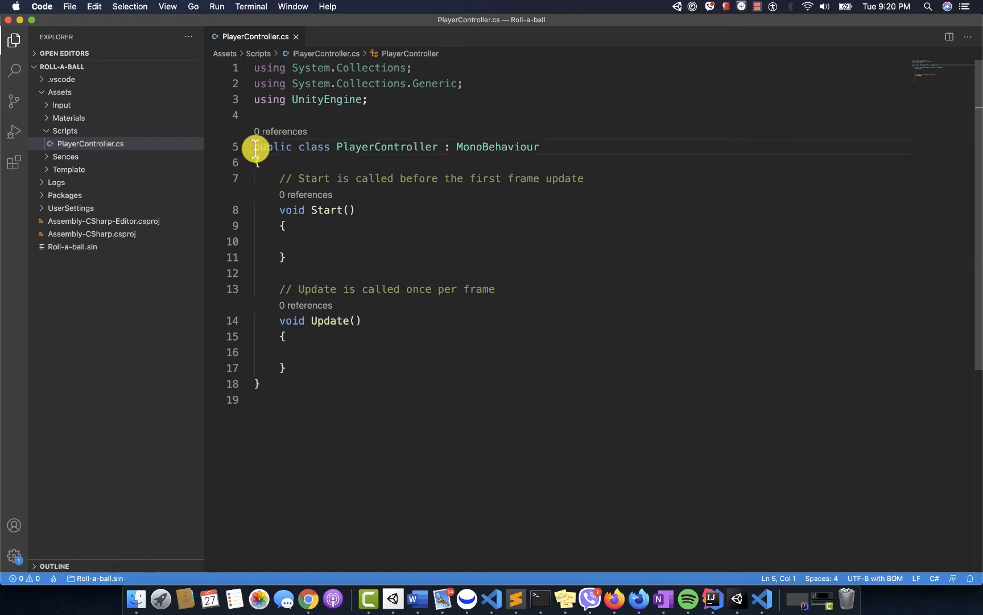
{"action": "left_click_drag", "start_coordinate": [255, 149], "coordinate": [418, 149]}
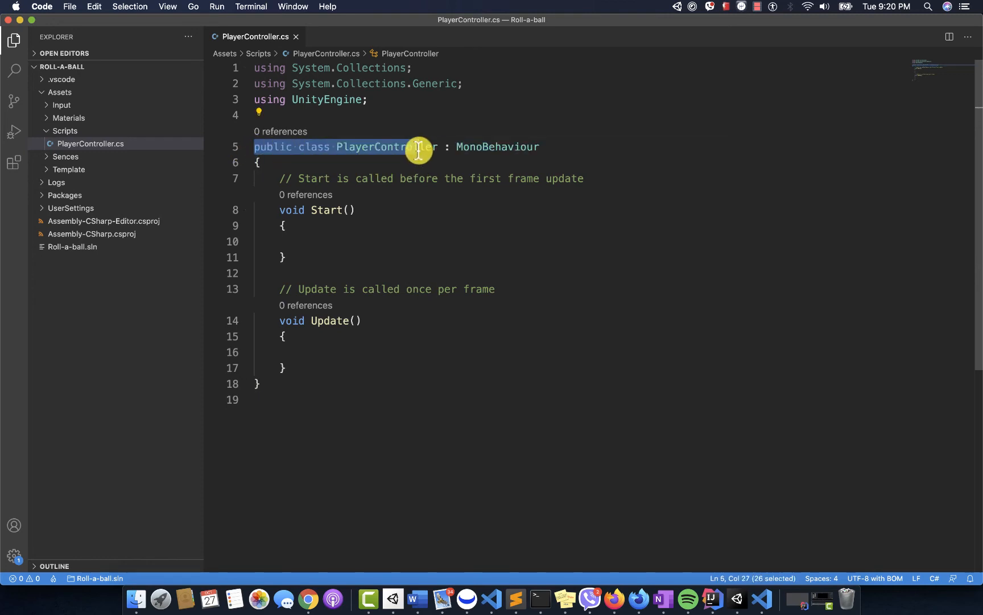
{"action": "double_click", "coordinate": [402, 149]}
{"action": "double_click", "coordinate": [306, 149]}
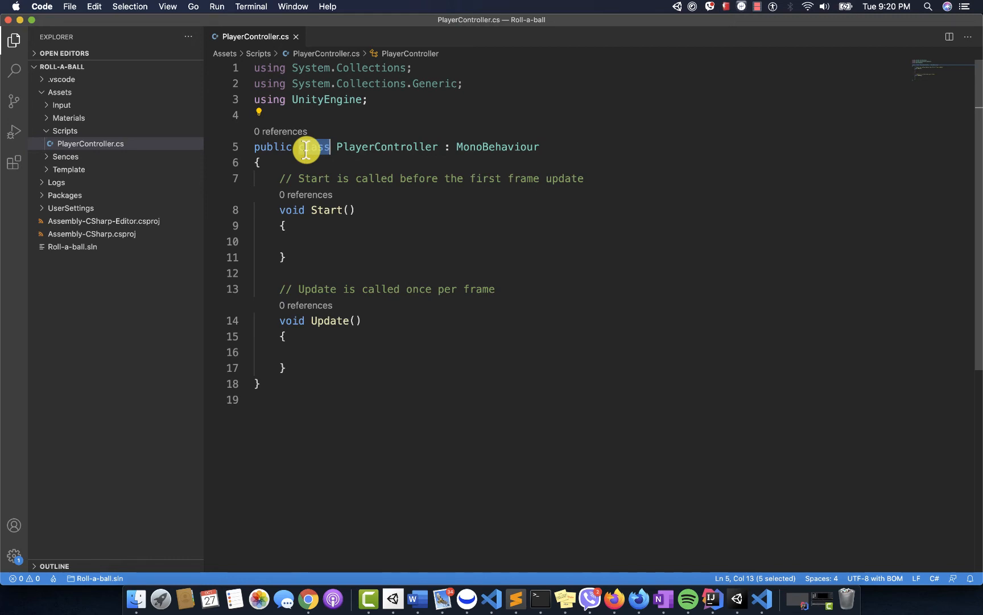
Step: Examine and compare the Start and Update methods in the PlayerController class
{"action": "left_click", "coordinate": [285, 243]}
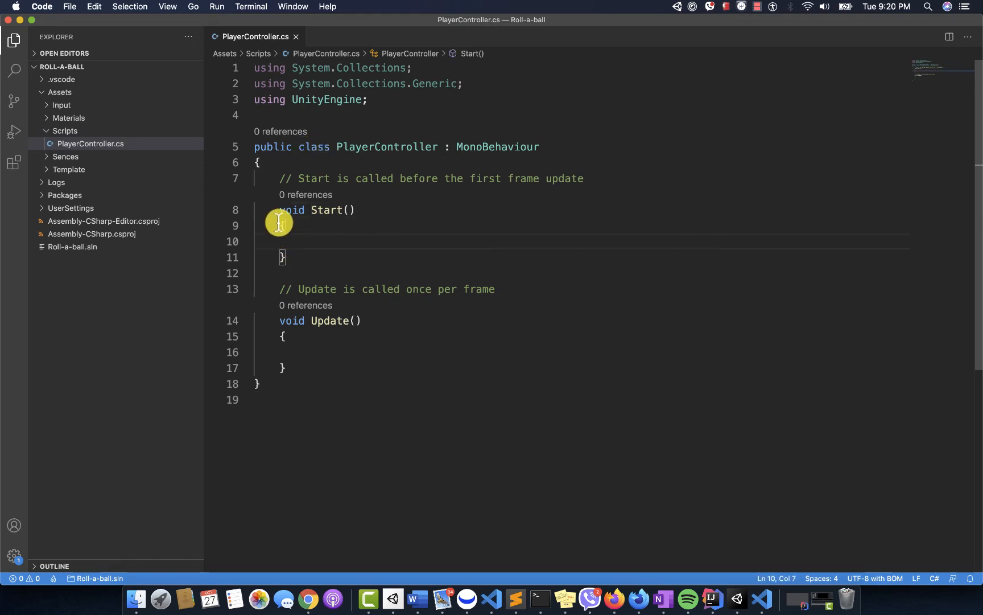
{"action": "left_click_drag", "start_coordinate": [279, 210], "coordinate": [285, 252]}
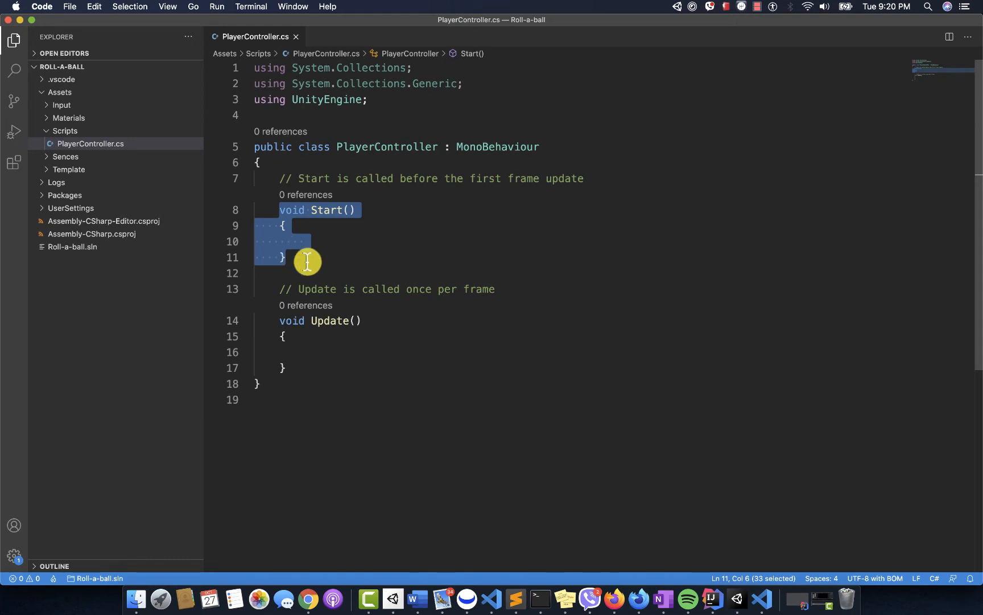
{"action": "left_click", "coordinate": [285, 252]}
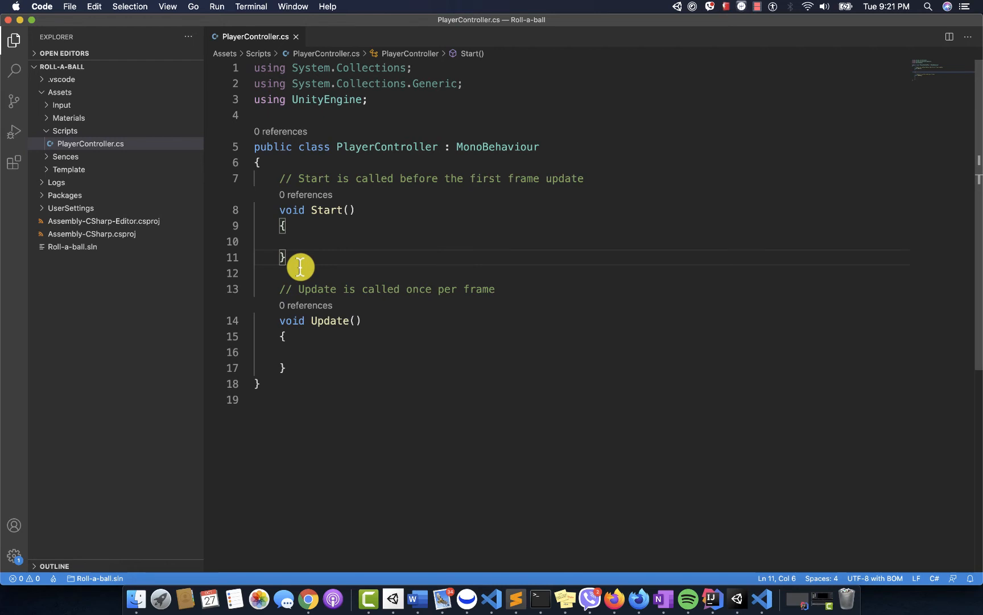
{"action": "left_click", "coordinate": [312, 245]}
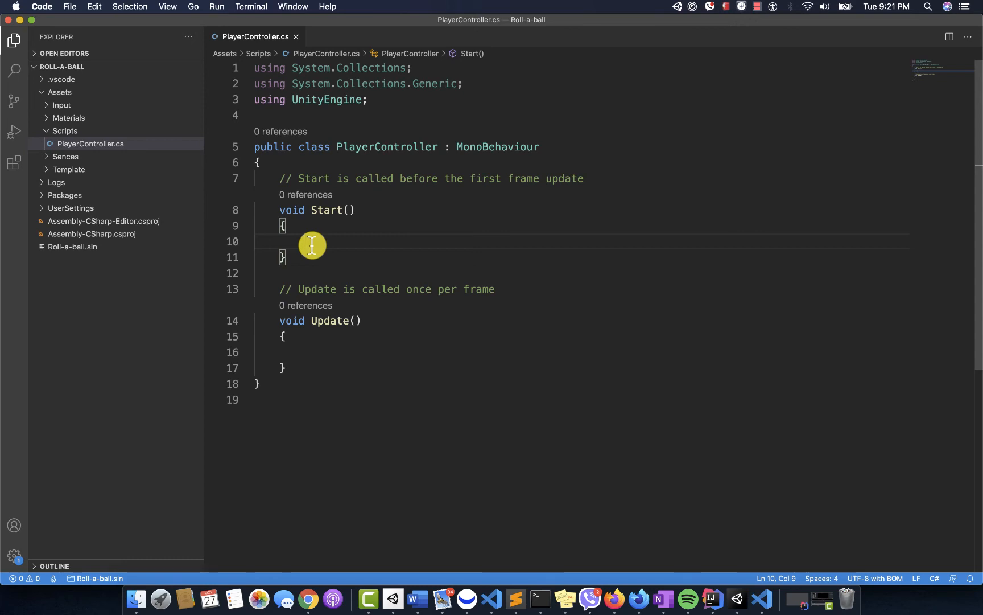
{"action": "scroll", "coordinate": [313, 245], "scroll_direction": "down", "scroll_amount": 2}
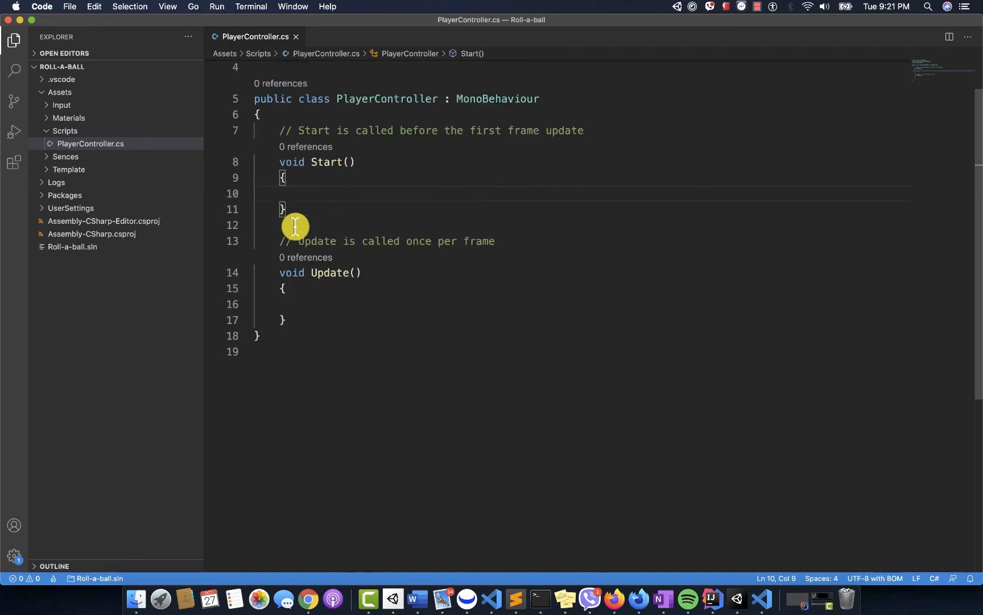
{"action": "left_click_drag", "start_coordinate": [280, 162], "coordinate": [289, 193]}
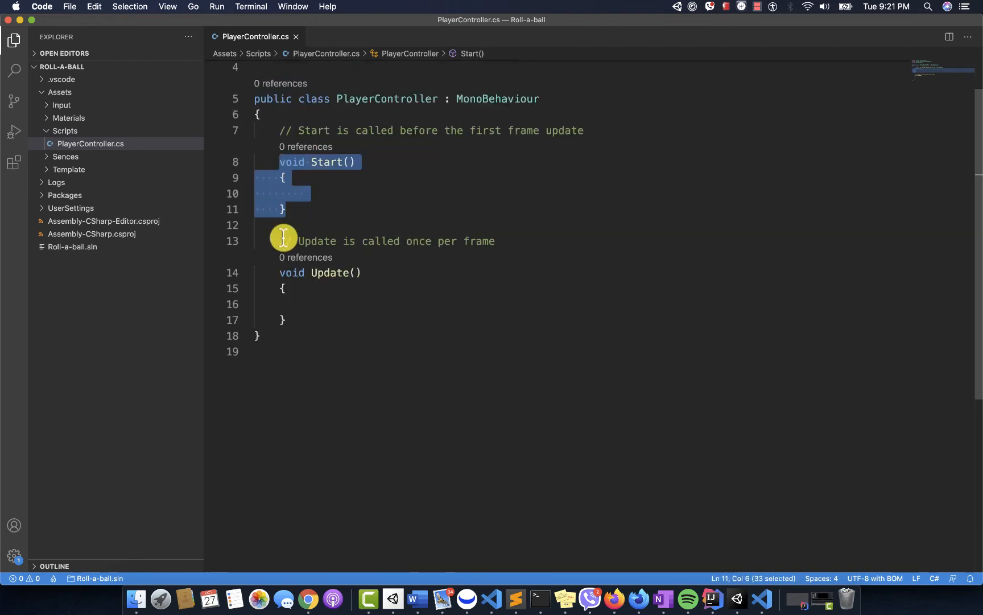
{"action": "left_click", "coordinate": [274, 257]}
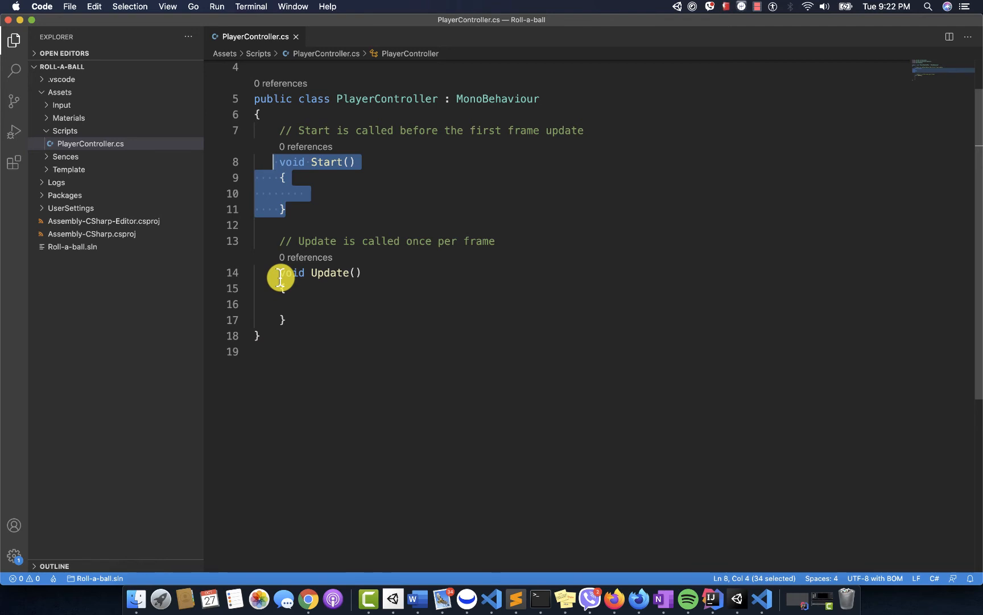
{"action": "left_click_drag", "start_coordinate": [280, 274], "coordinate": [280, 312]}
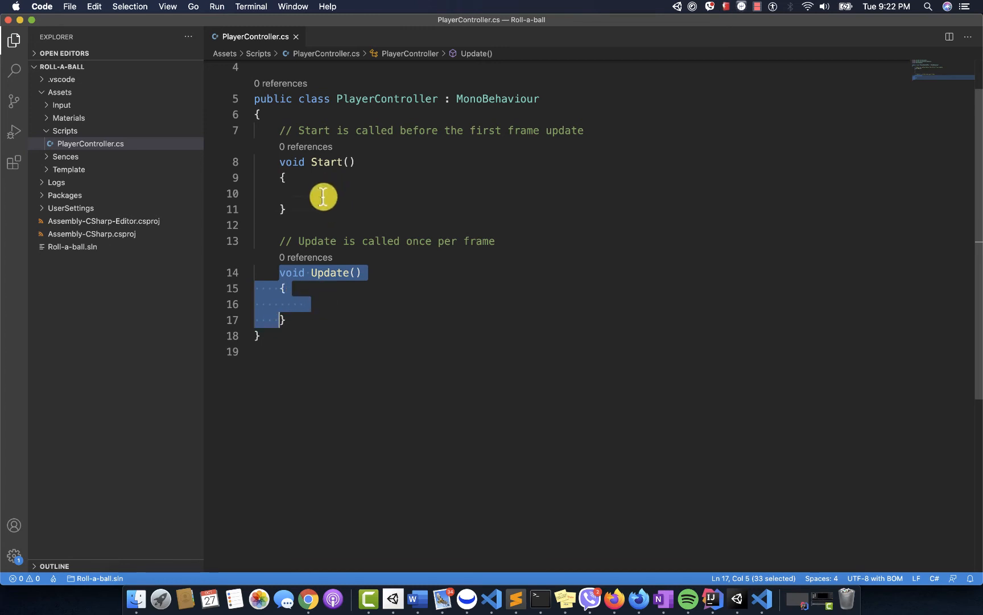
{"action": "left_click_drag", "start_coordinate": [290, 209], "coordinate": [272, 166]}
{"action": "left_click_drag", "start_coordinate": [279, 273], "coordinate": [280, 316]}
{"action": "left_click_drag", "start_coordinate": [296, 210], "coordinate": [272, 166]}
{"action": "left_click_drag", "start_coordinate": [280, 273], "coordinate": [280, 314]}
{"action": "left_click_drag", "start_coordinate": [290, 209], "coordinate": [272, 167]}
{"action": "left_click_drag", "start_coordinate": [279, 273], "coordinate": [292, 320]}
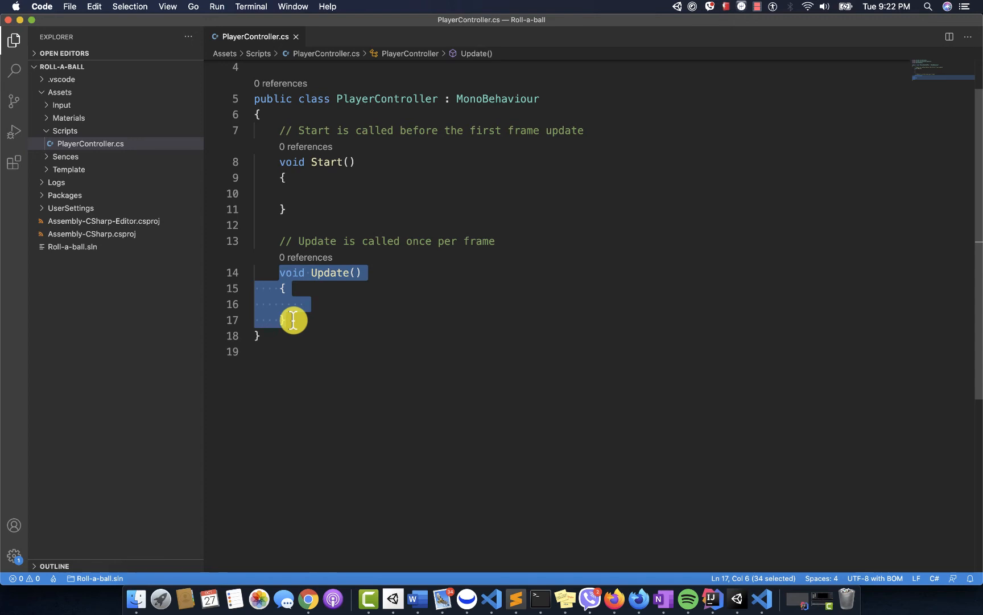
{"action": "scroll", "coordinate": [294, 320], "scroll_direction": "down", "scroll_amount": 3}
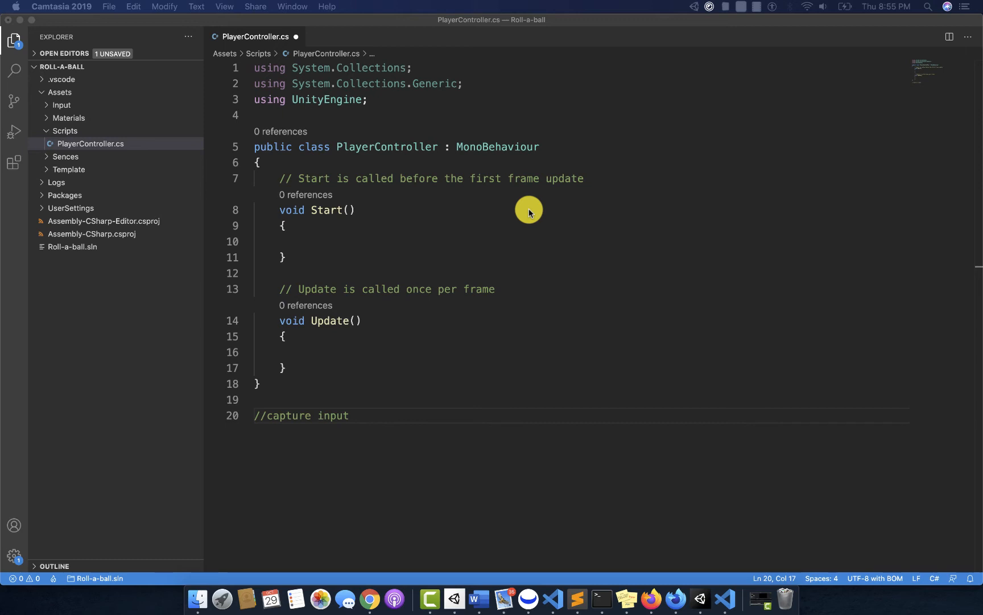
{"action": "scroll", "coordinate": [297, 310], "scroll_direction": "down", "scroll_amount": 2}
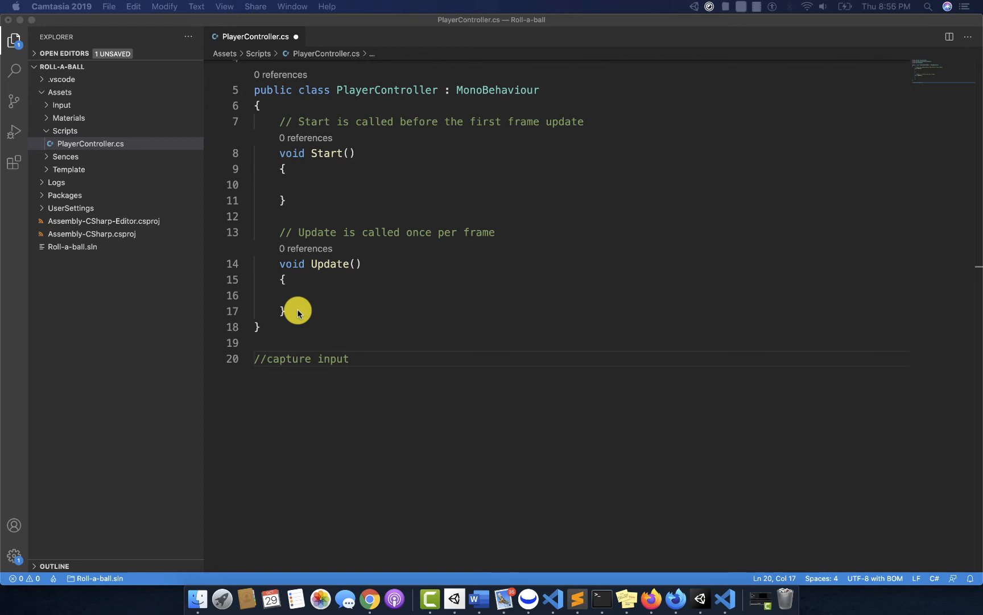
Step: Add an empty void FixedUpdate() method below Update() in the PlayerController class and save the script
{"action": "scroll", "coordinate": [297, 313], "scroll_direction": "down", "scroll_amount": 1}
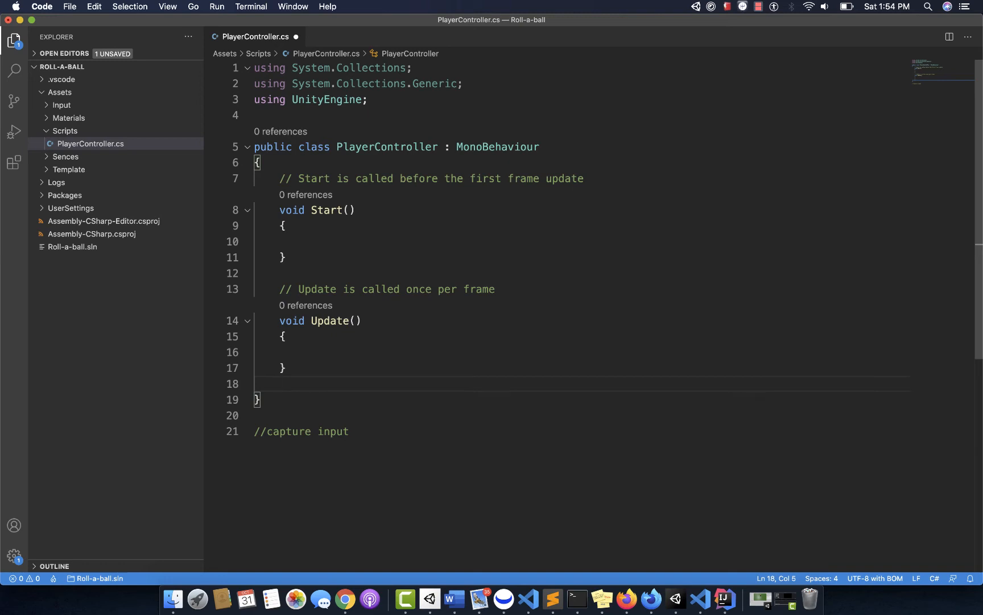
{"action": "left_click", "coordinate": [461, 208]}
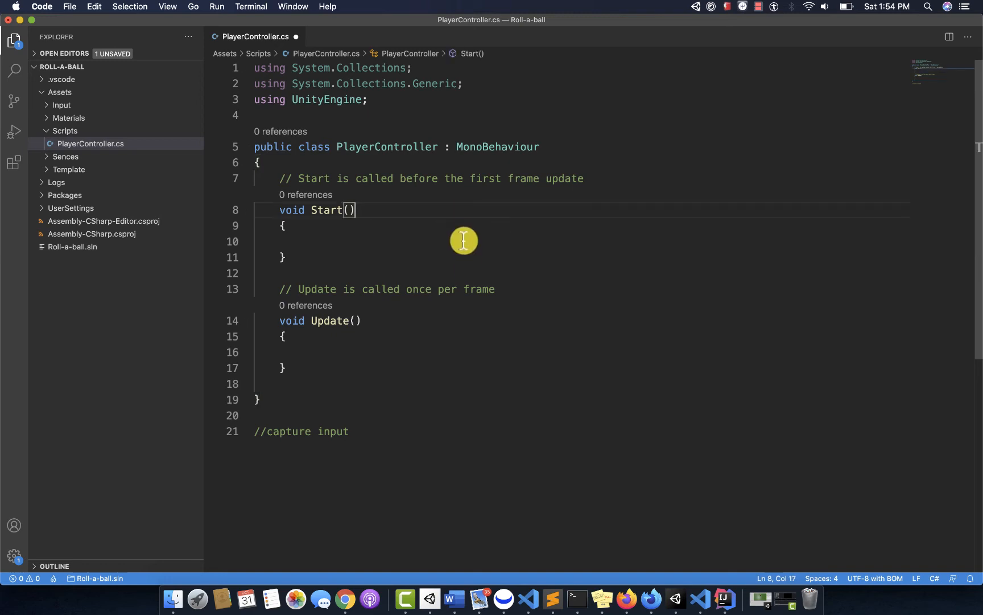
{"action": "left_click", "coordinate": [300, 367]}
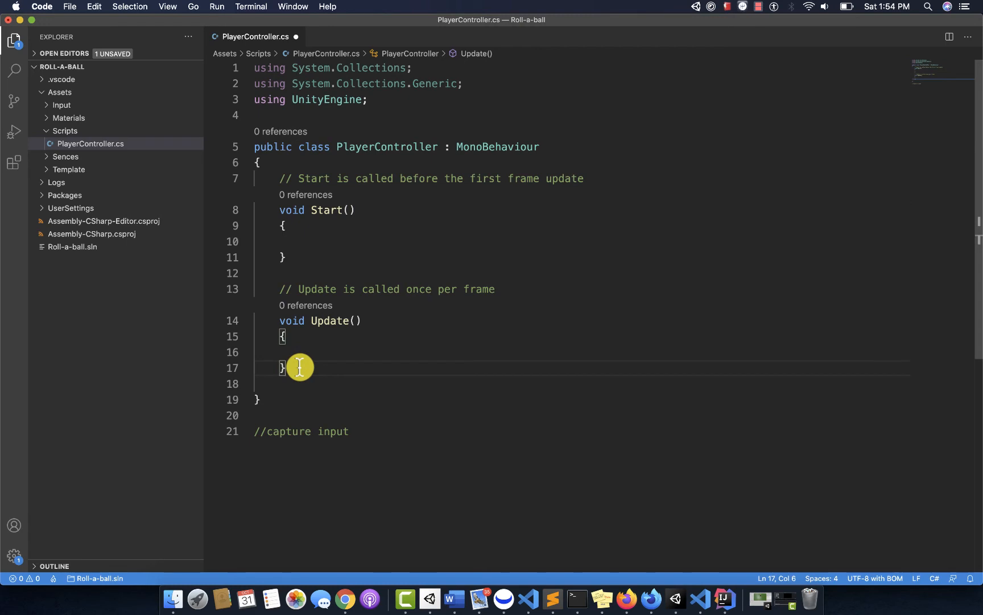
{"action": "key", "text": "Return"}
{"action": "key", "text": "Return"}
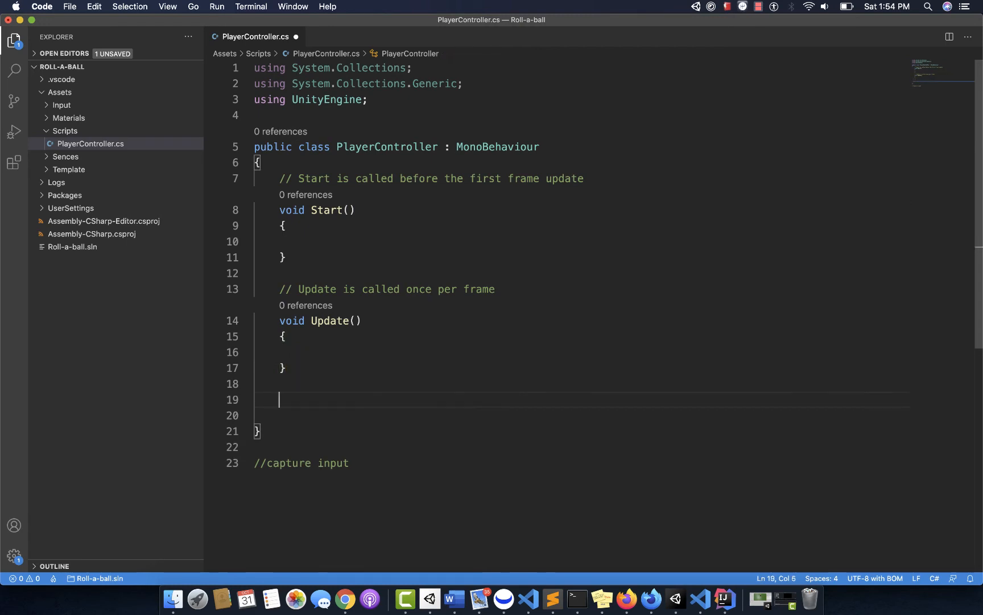
{"action": "type", "text": "void FixedUpda"}
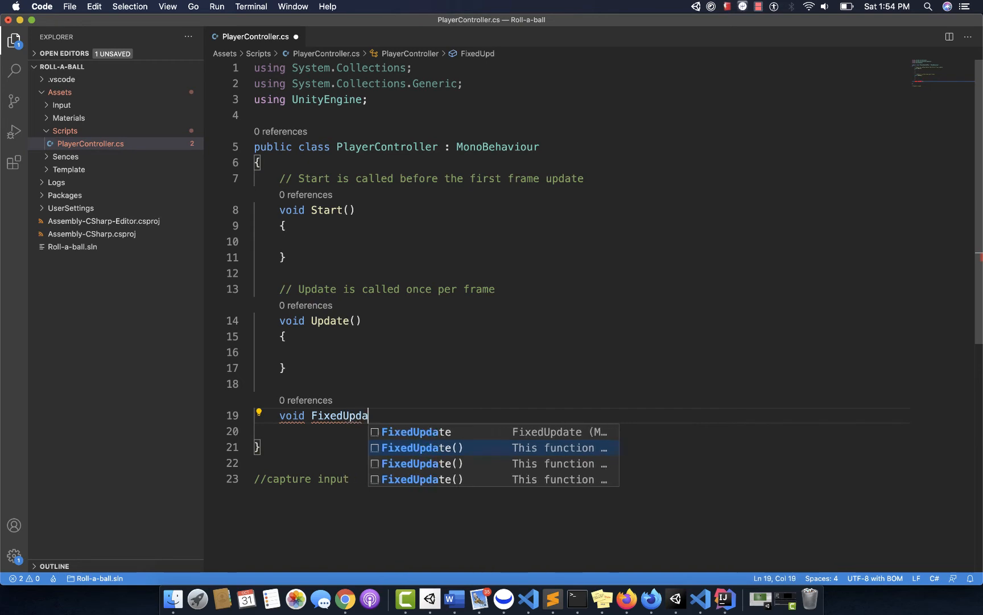
{"action": "type", "text": "te(){"}
{"action": "key", "text": "Return"}
{"action": "key", "text": "super+s"}
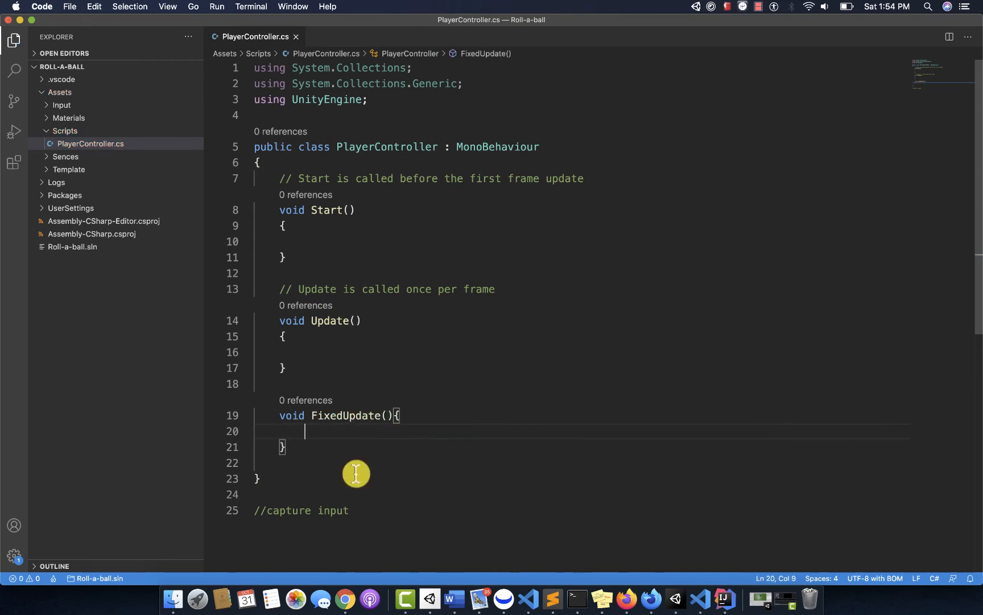
Step: Examine the new FixedUpdate method and the three using directives at the start of the script
{"action": "left_click_drag", "start_coordinate": [279, 414], "coordinate": [304, 455]}
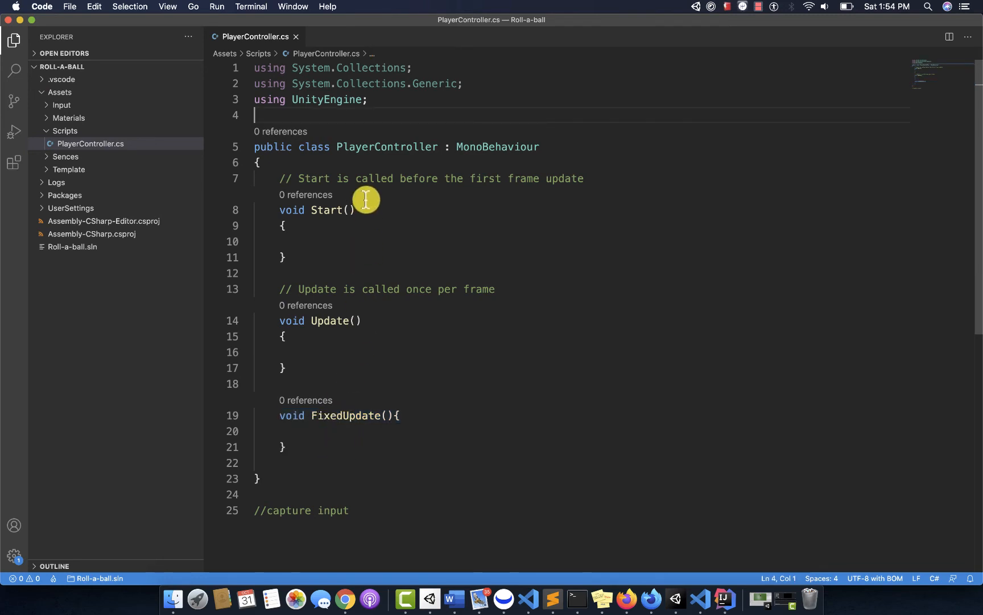
{"action": "left_click_drag", "start_coordinate": [369, 101], "coordinate": [215, 92]}
{"action": "left_click", "coordinate": [392, 113]}
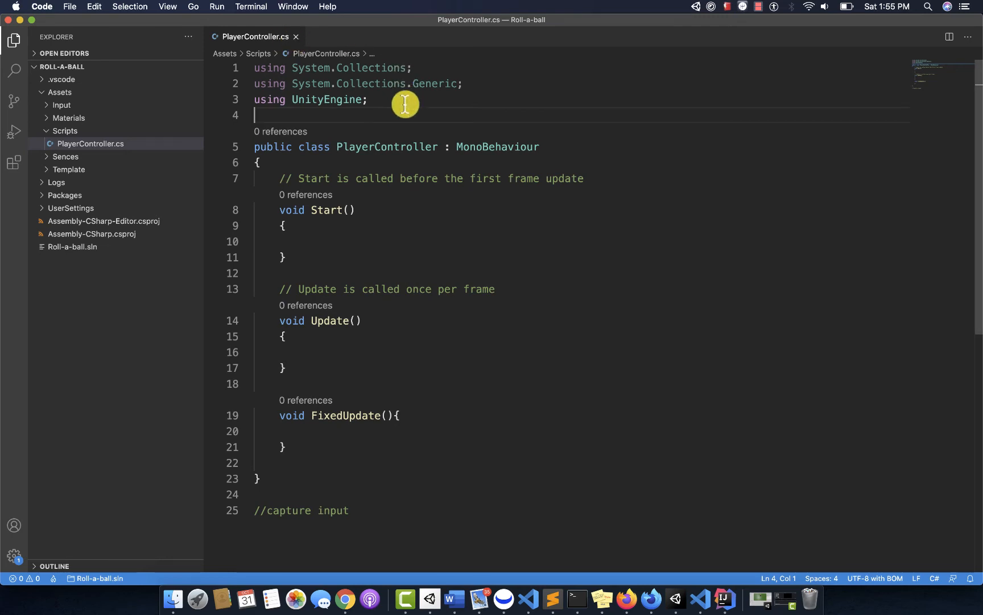
{"action": "left_click_drag", "start_coordinate": [404, 101], "coordinate": [250, 72]}
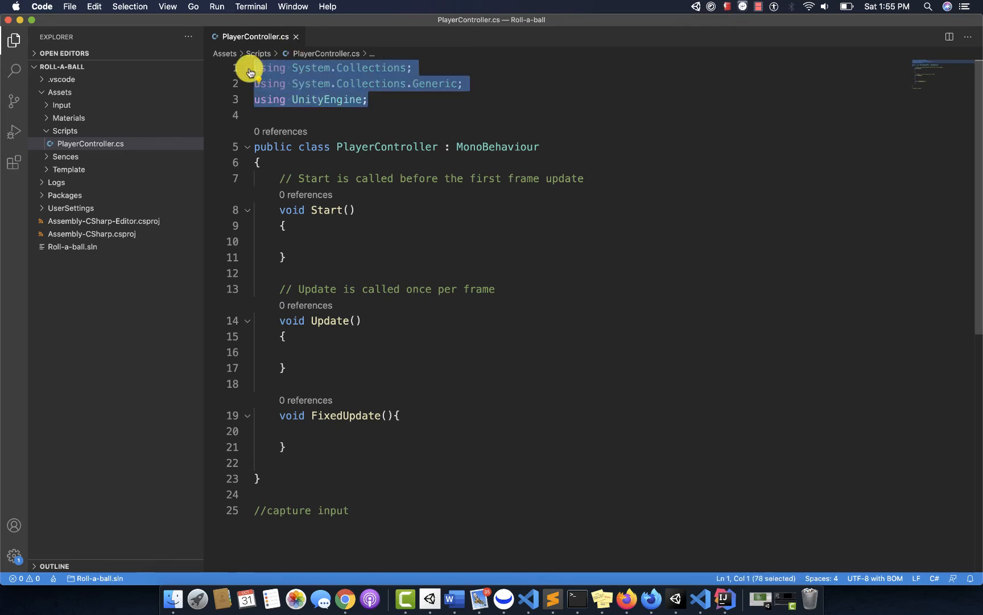
{"action": "left_click_drag", "start_coordinate": [389, 98], "coordinate": [253, 70]}
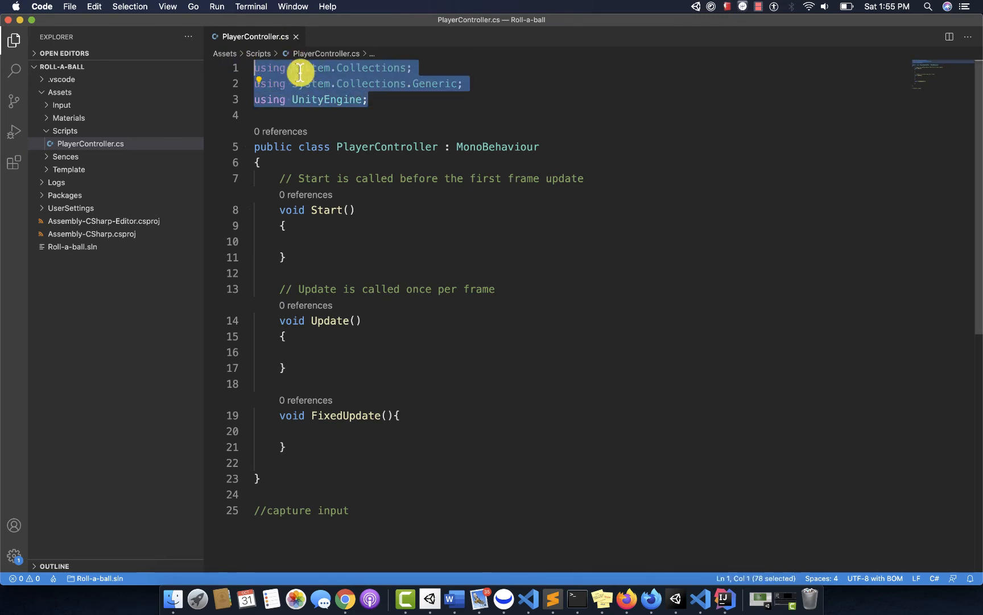
{"action": "left_click", "coordinate": [362, 84]}
{"action": "mouse_move", "coordinate": [259, 67]}
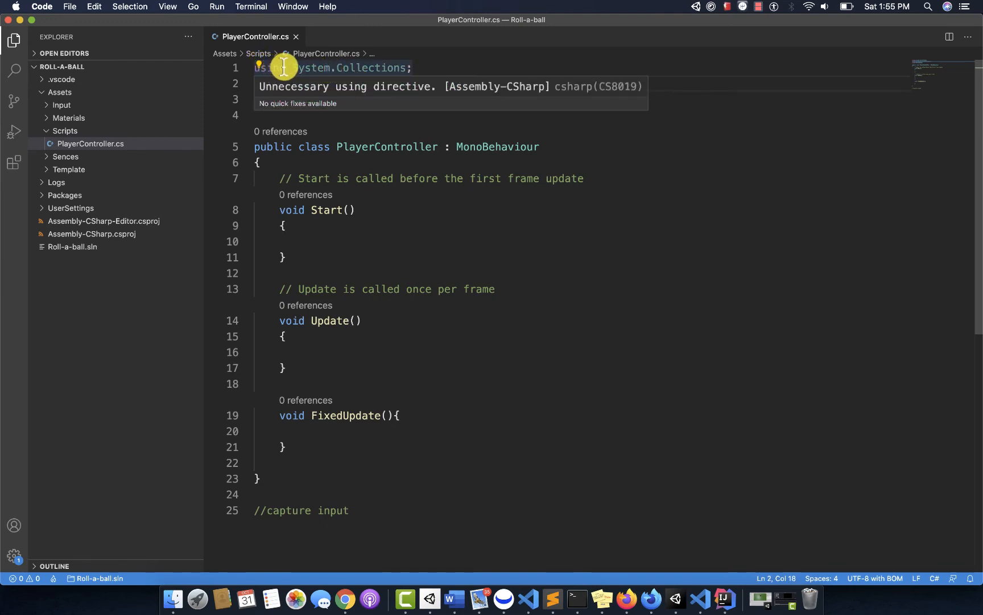
{"action": "left_click", "coordinate": [367, 68]}
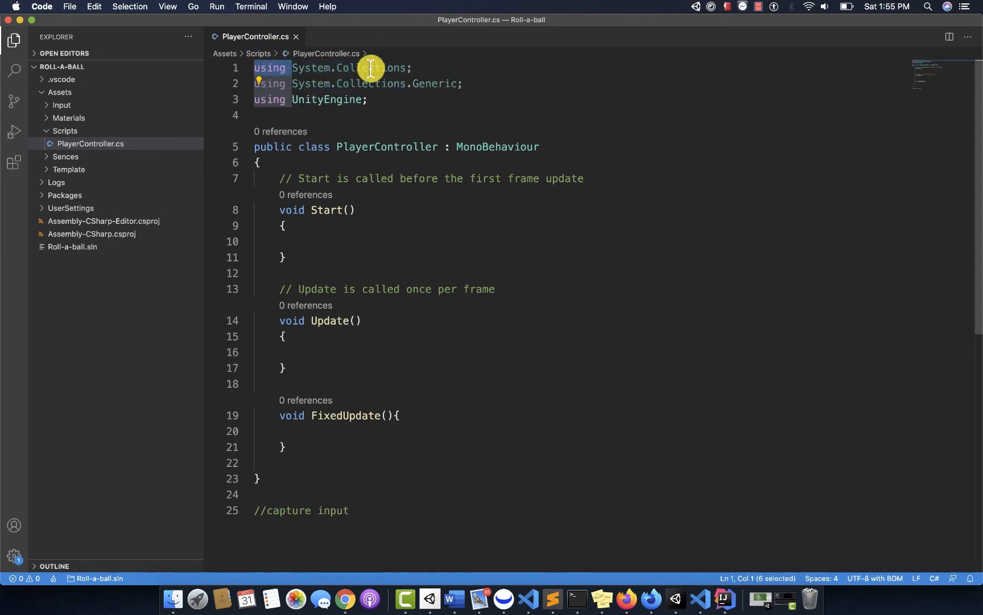
{"action": "left_click", "coordinate": [296, 67]}
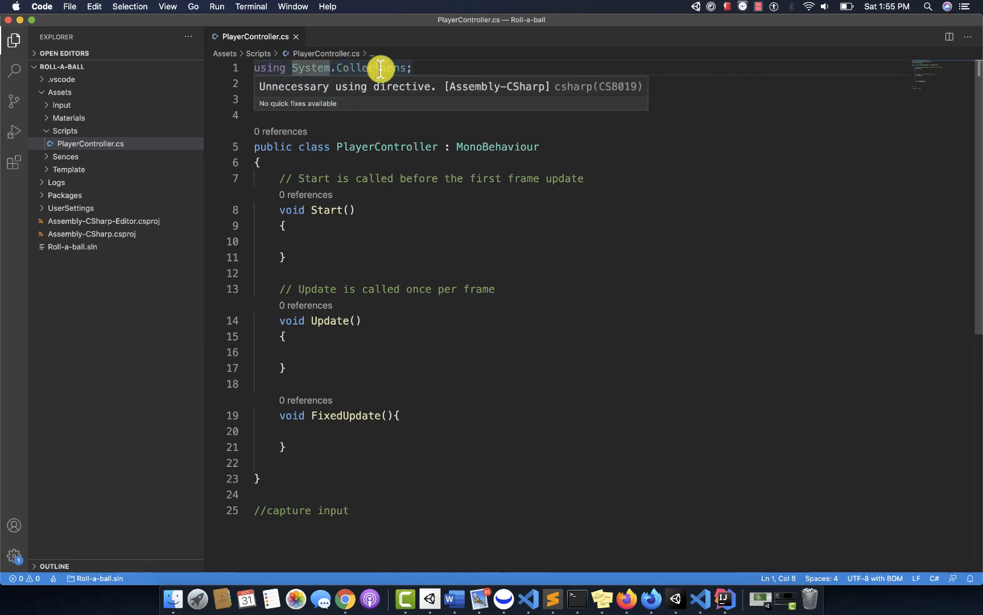
{"action": "left_click", "coordinate": [435, 68]}
{"action": "left_click", "coordinate": [293, 68], "text": "shift"}
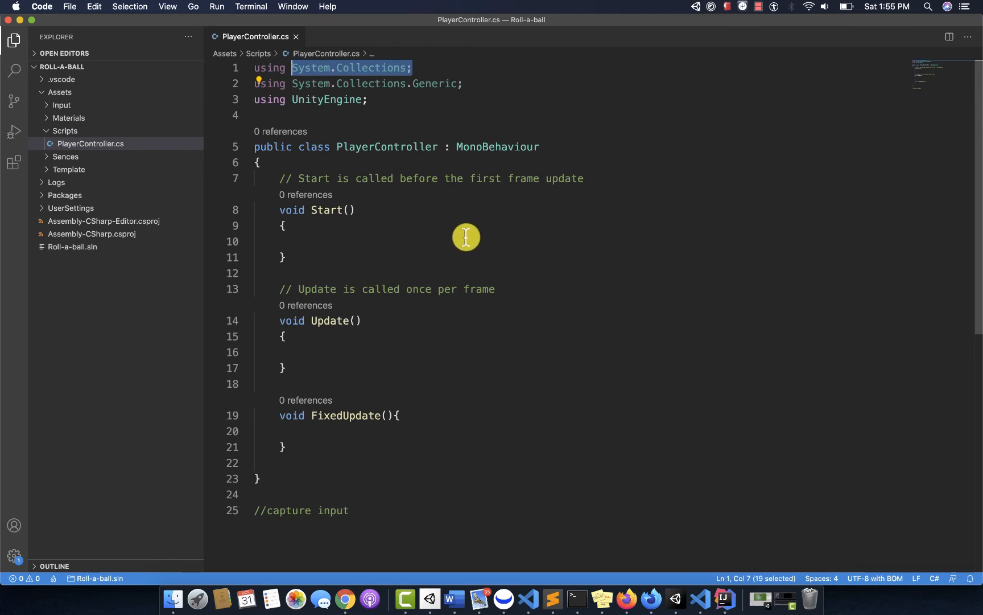
{"action": "left_click", "coordinate": [474, 99]}
{"action": "left_click_drag", "start_coordinate": [474, 99], "coordinate": [248, 64]}
{"action": "left_click", "coordinate": [400, 100]}
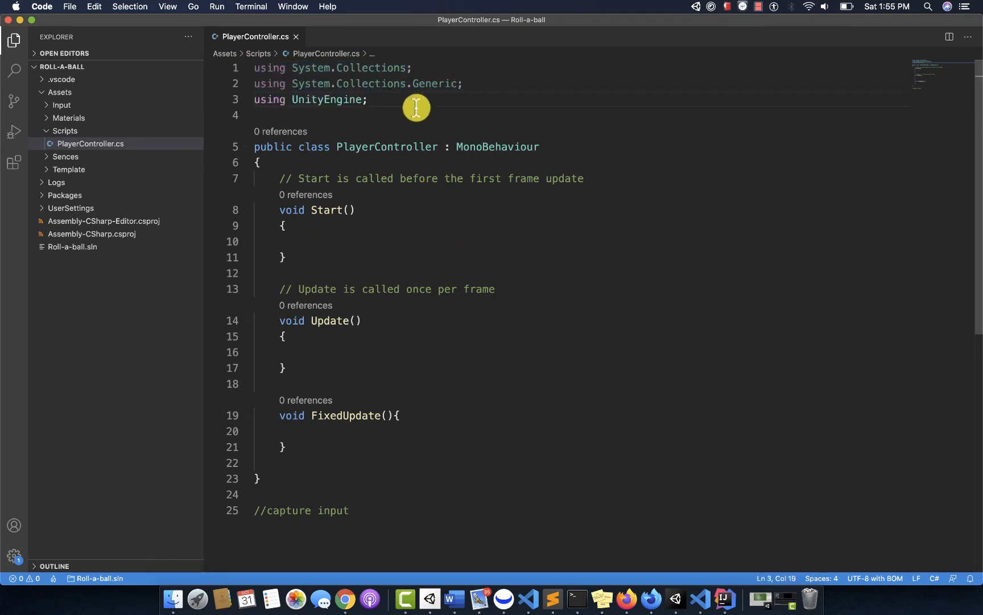
{"action": "left_click_drag", "start_coordinate": [417, 102], "coordinate": [205, 59]}
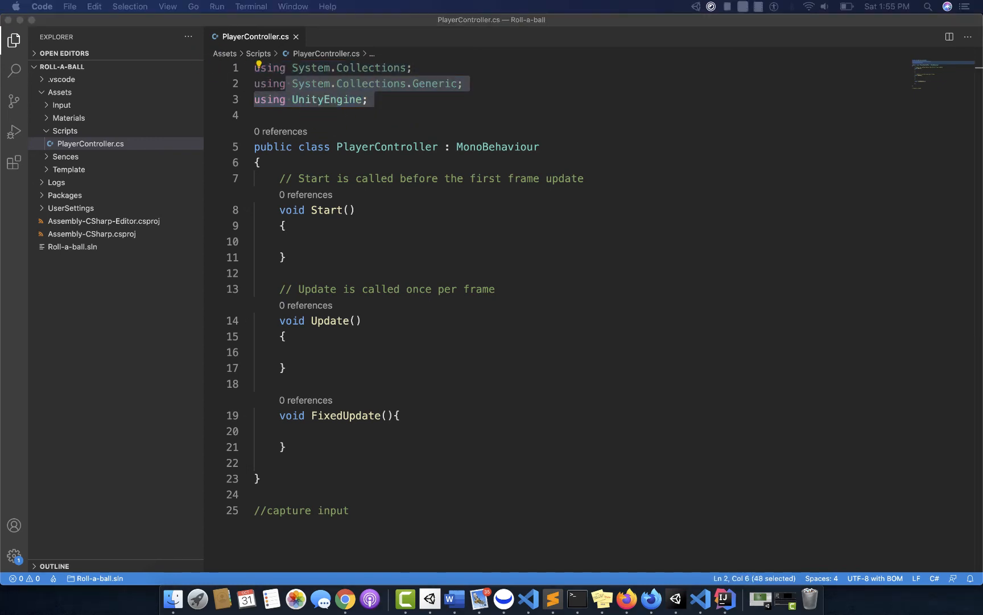
Step: Add the directive using UnityEngine.InputSystem; on the line below using UnityEngine;
{"action": "left_click", "coordinate": [404, 102]}
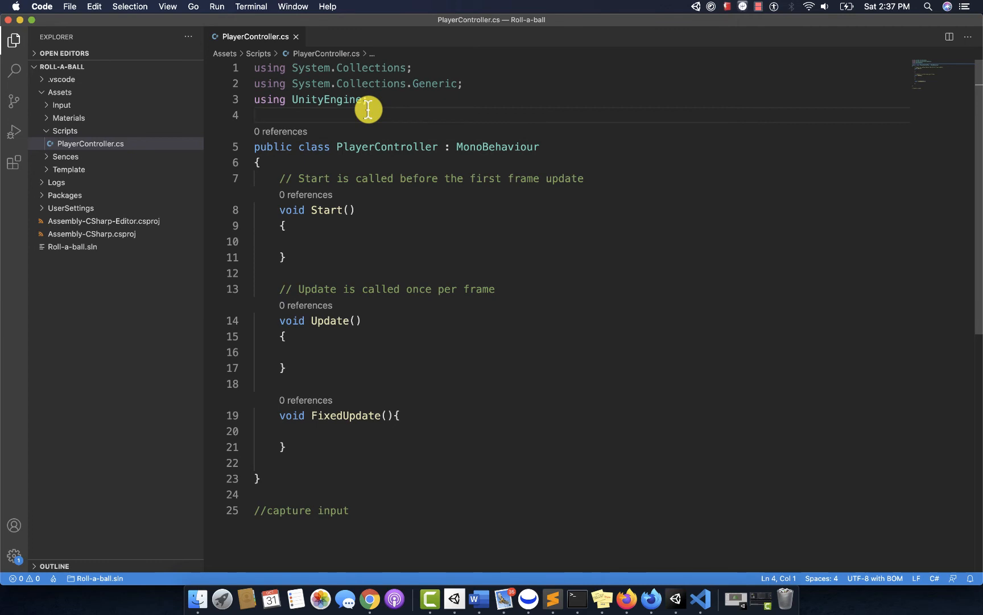
{"action": "type", "text": "using "}
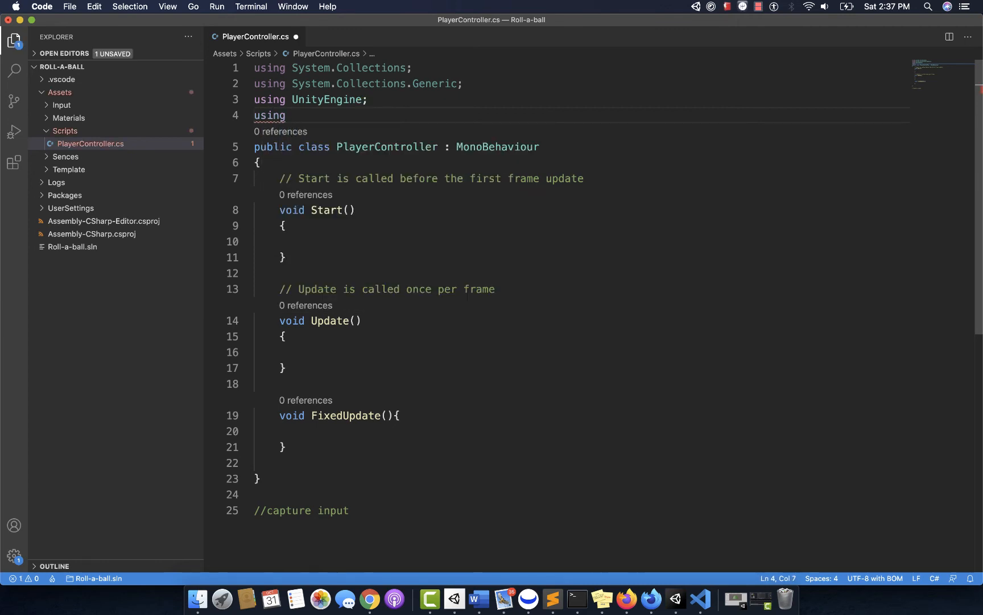
{"action": "type", "text": "UnityEngi"}
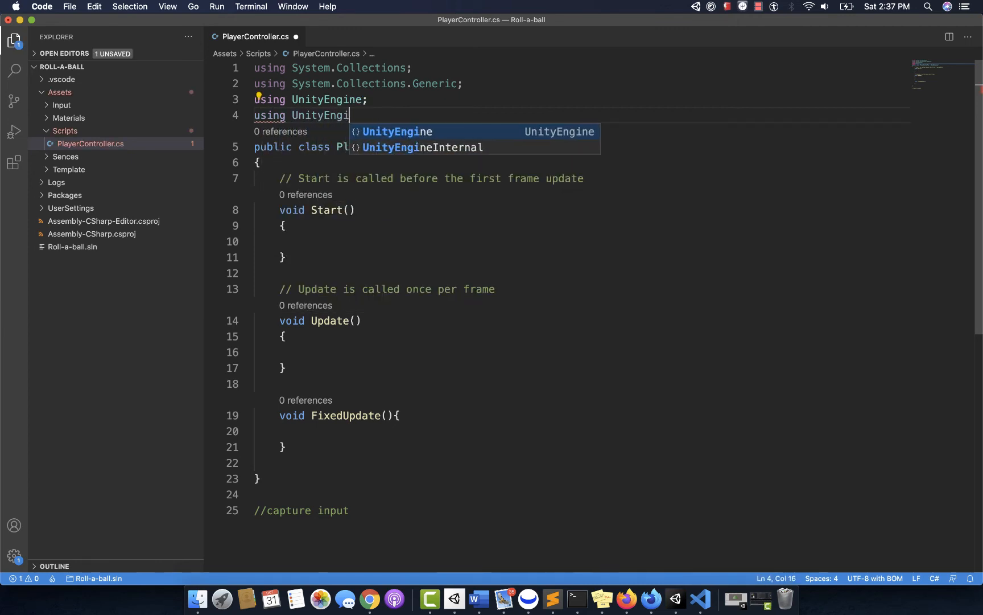
{"action": "type", "text": "ne.INput"}
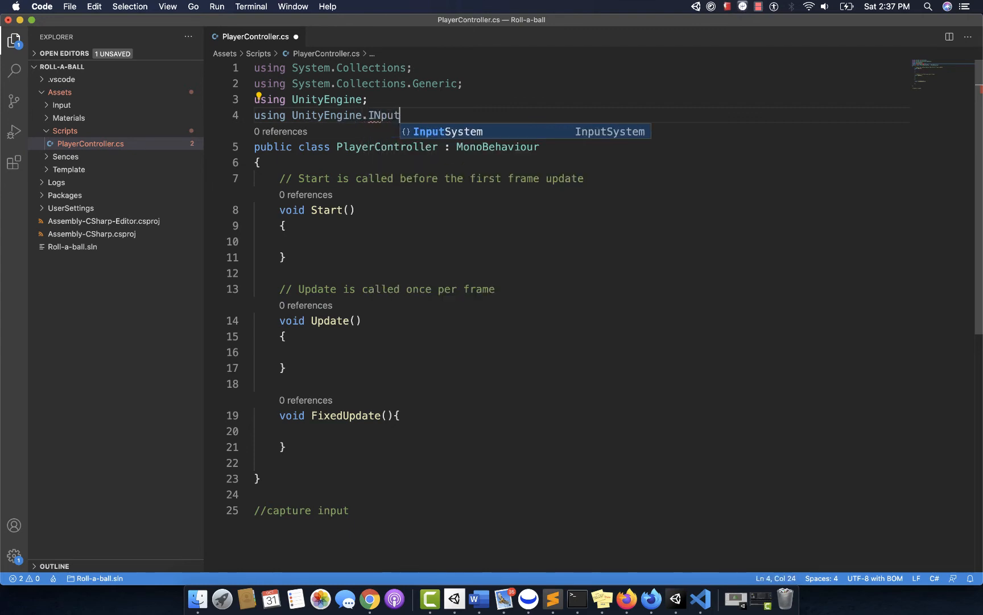
{"action": "type", "text": "System"}
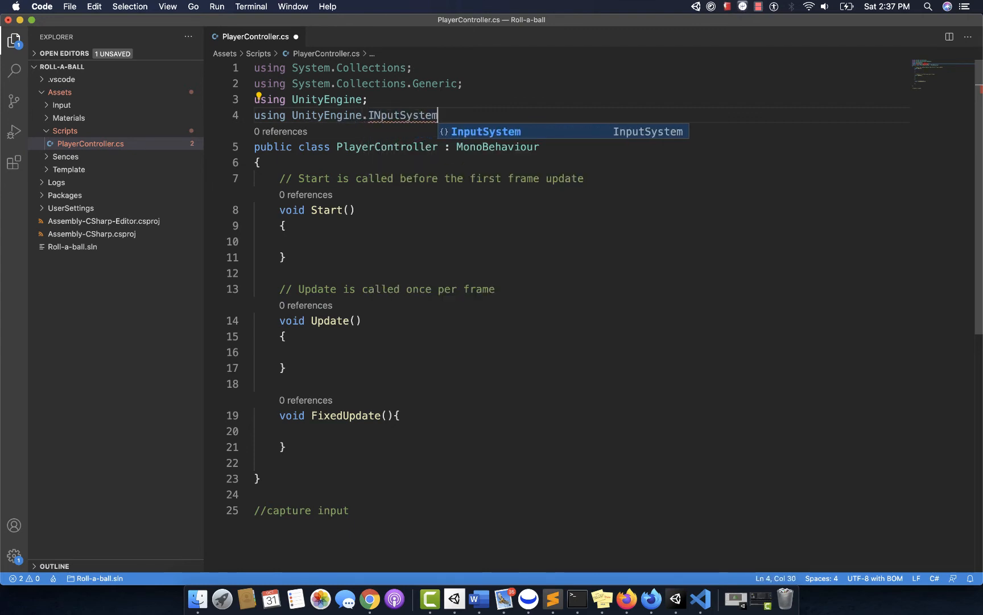
{"action": "key", "text": "Return"}
{"action": "type", "text": ";"}
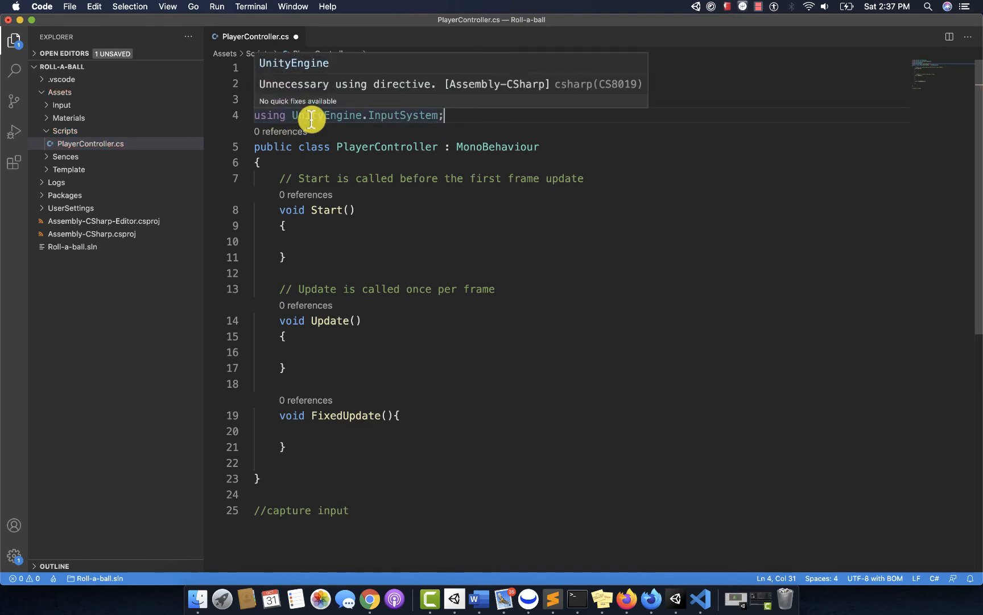
{"action": "left_click", "coordinate": [436, 119]}
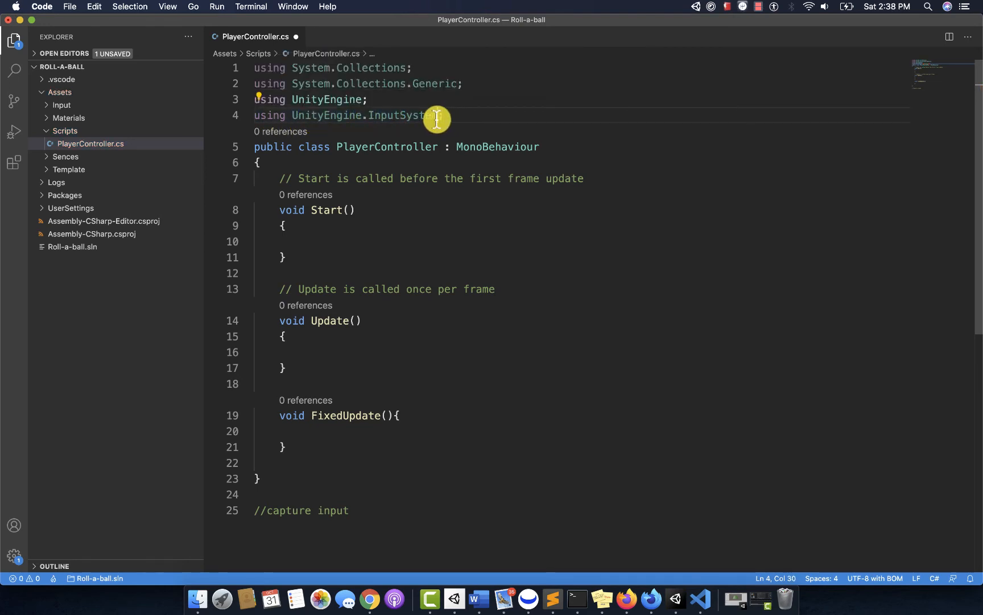
{"action": "left_click_drag", "start_coordinate": [458, 120], "coordinate": [251, 118]}
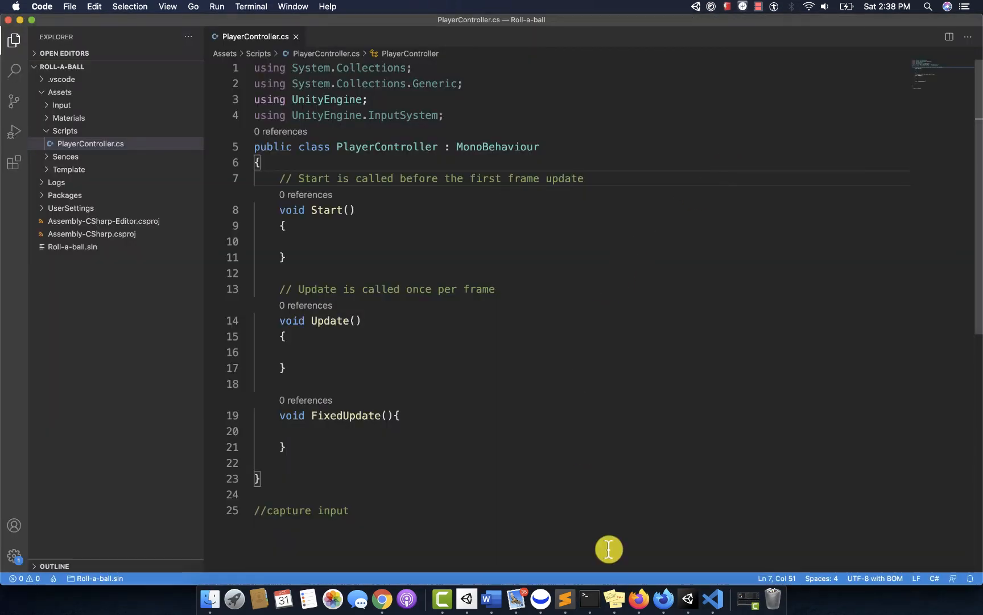
Step: Switch to Unity and examine the Actions asset and the Behavior options of the Player object's Player Input component
{"action": "left_click", "coordinate": [687, 599]}
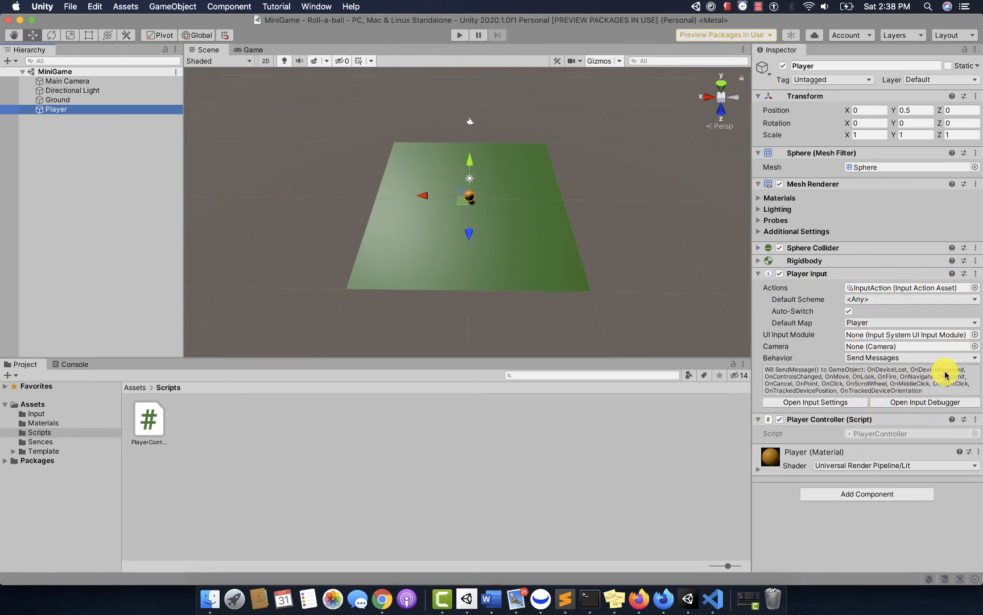
{"action": "left_click", "coordinate": [975, 287]}
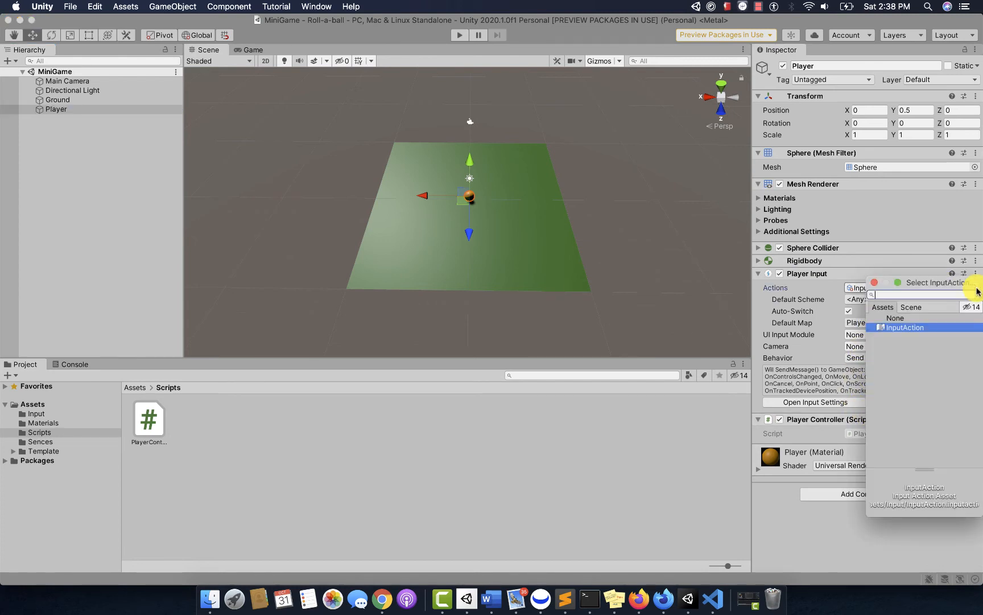
{"action": "double_click", "coordinate": [892, 332]}
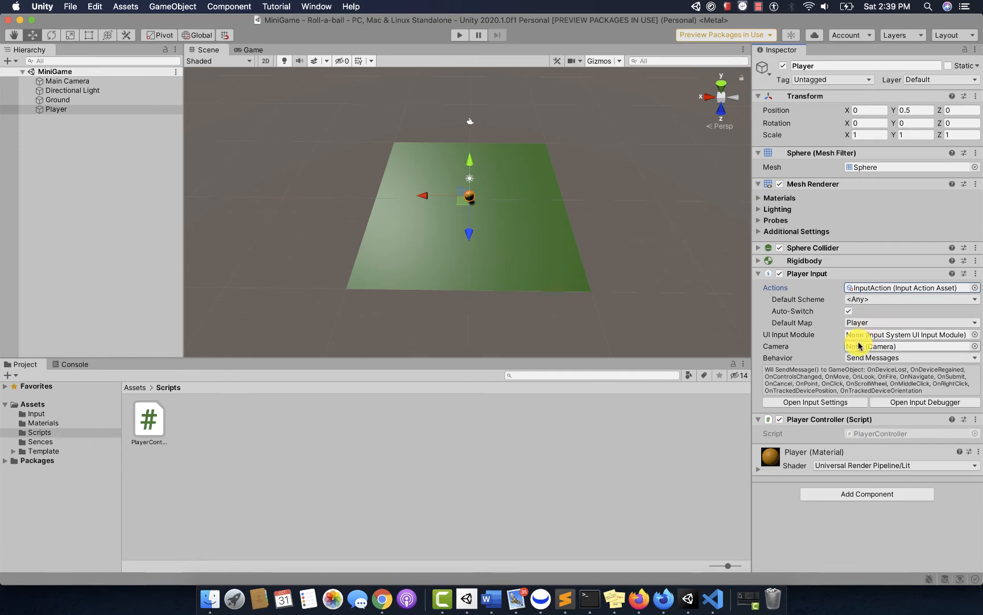
{"action": "left_click", "coordinate": [922, 358]}
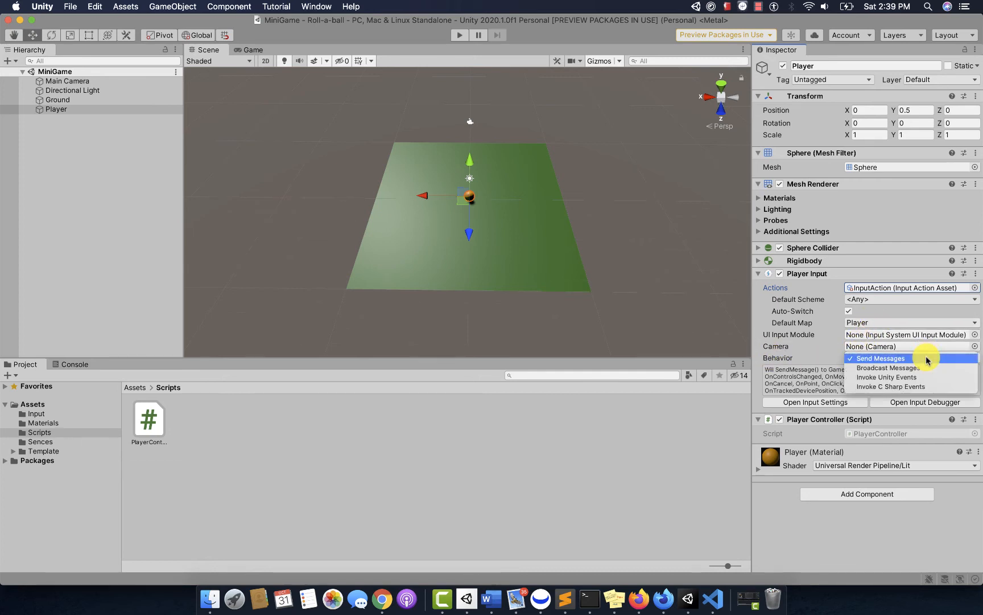
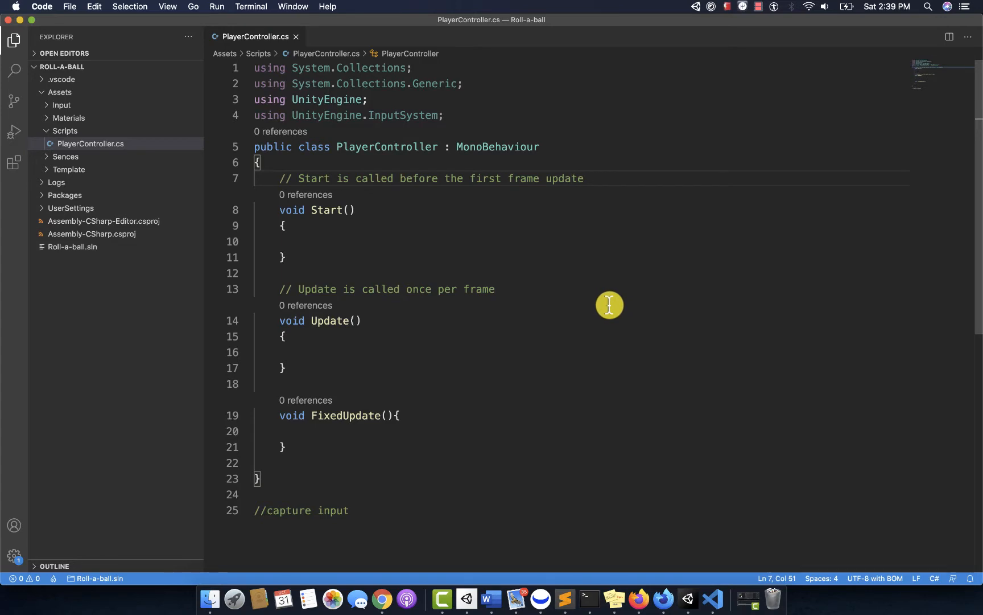
Step: Add an empty void OnMove() method below FixedUpdate() in the PlayerController class
{"action": "left_click", "coordinate": [325, 450]}
{"action": "key", "text": "Return"}
{"action": "key", "text": "Return"}
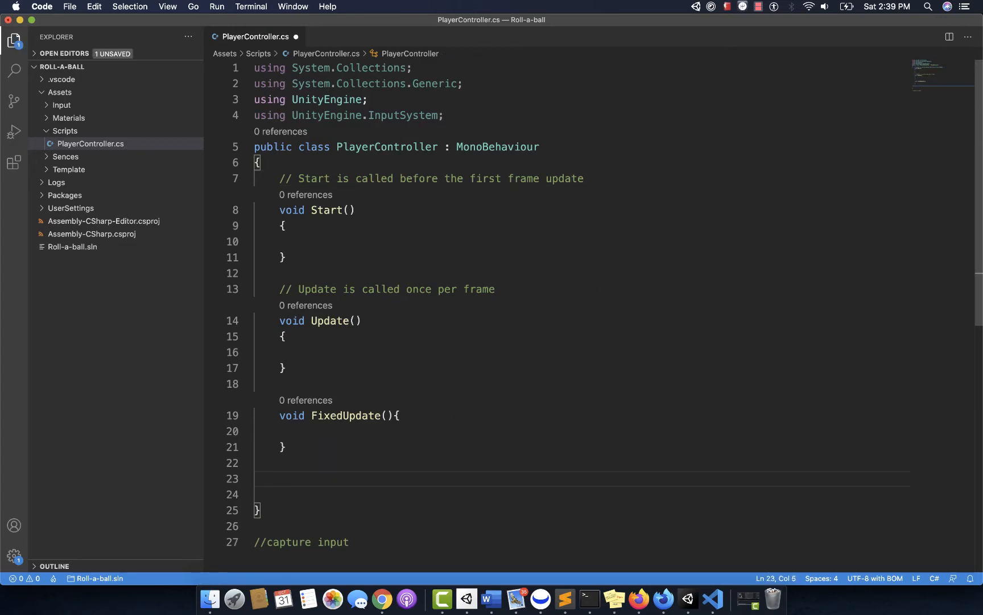
{"action": "left_click_drag", "start_coordinate": [444, 115], "coordinate": [253, 115]}
{"action": "left_click", "coordinate": [281, 475]}
{"action": "type", "text": "void"}
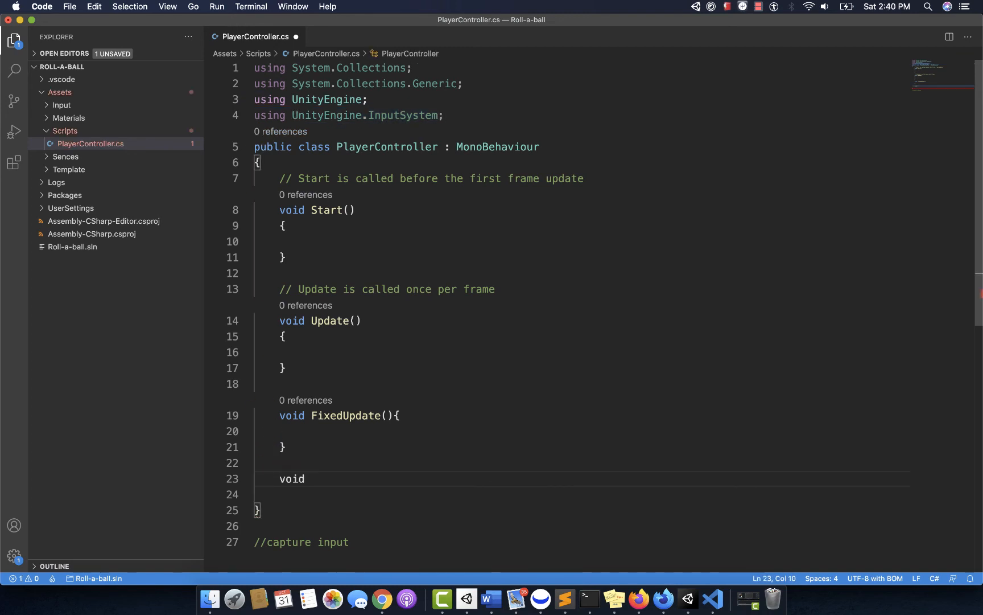
{"action": "type", "text": " On"}
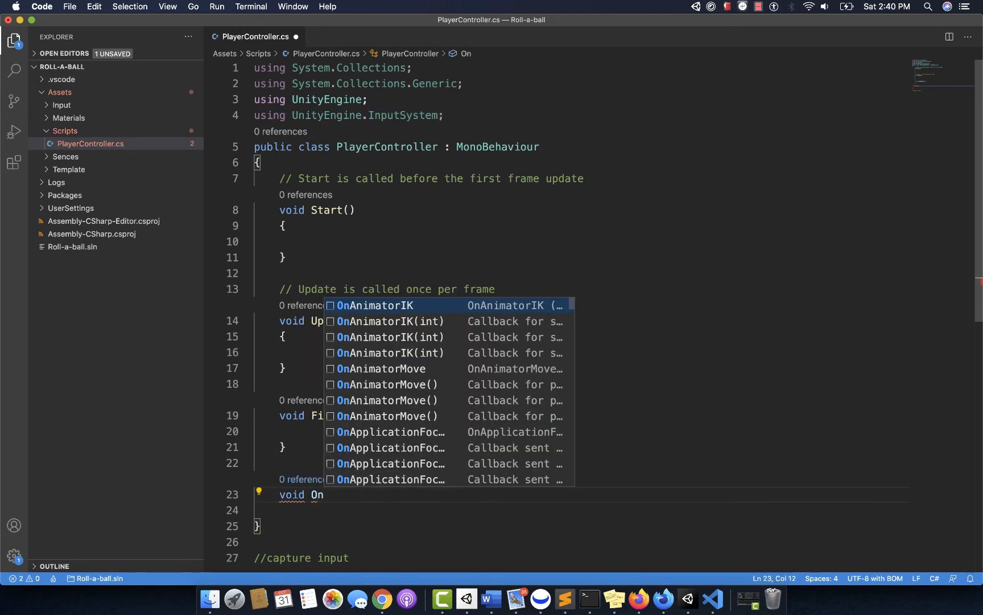
{"action": "type", "text": "Move()"}
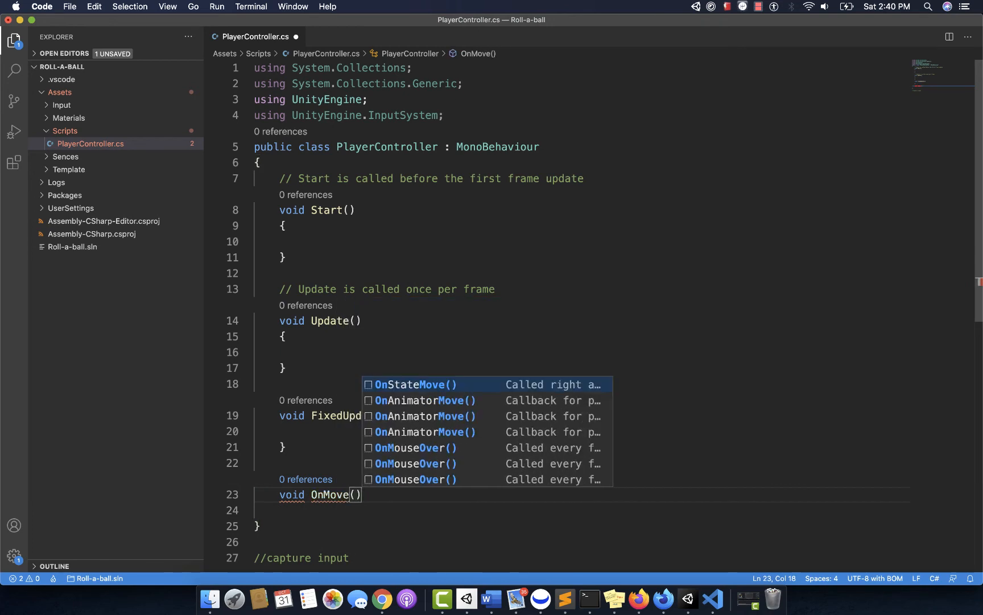
{"action": "type", "text": "{"}
{"action": "key", "text": "Return"}
{"action": "scroll", "coordinate": [363, 196], "scroll_direction": "down", "scroll_amount": 2}
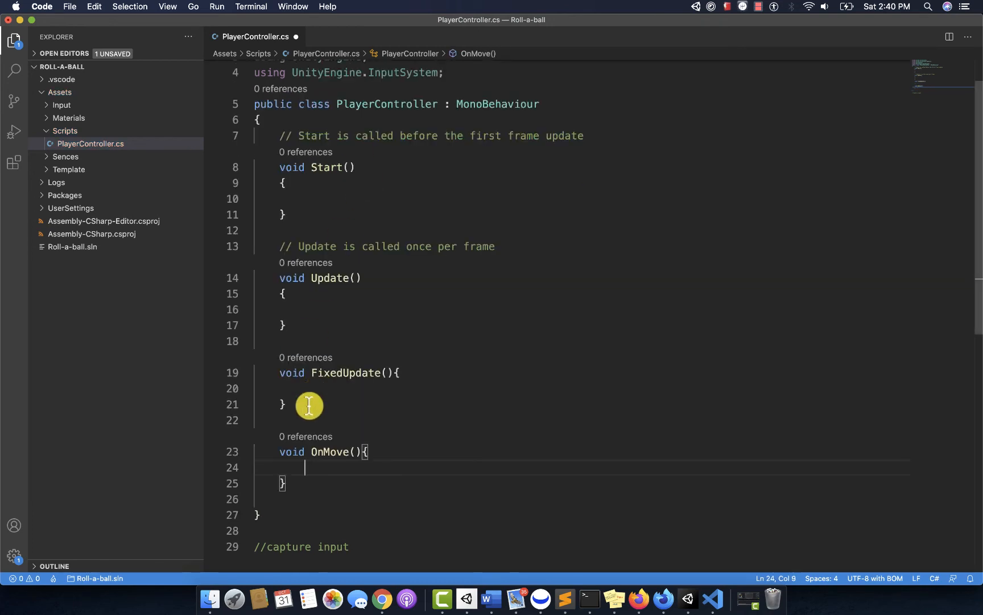
Step: Add the parameter InputValue movementValue to the OnMove method and save the script
{"action": "left_click", "coordinate": [355, 452]}
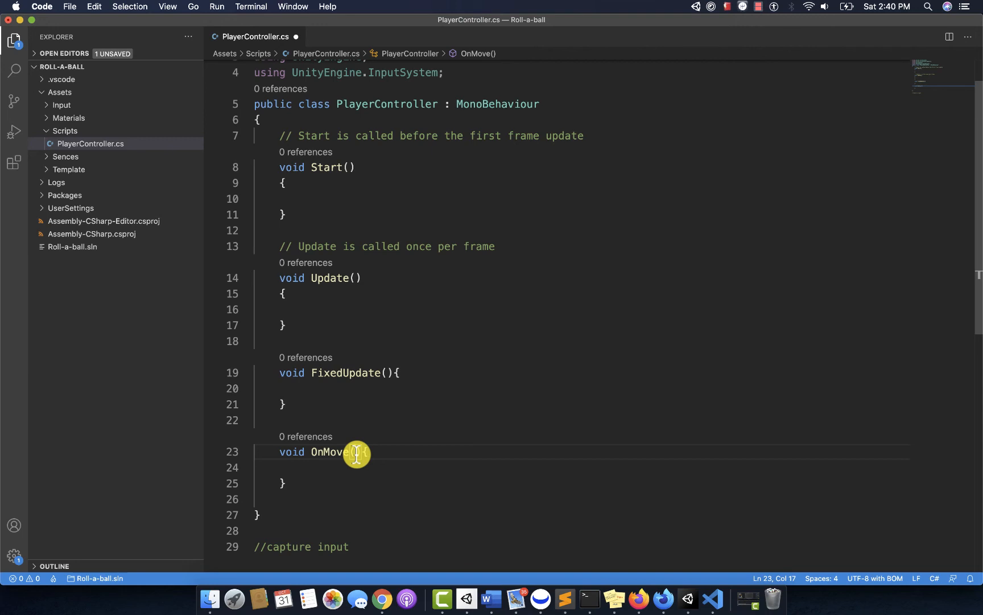
{"action": "type", "text": "In"}
{"action": "key", "text": "Return"}
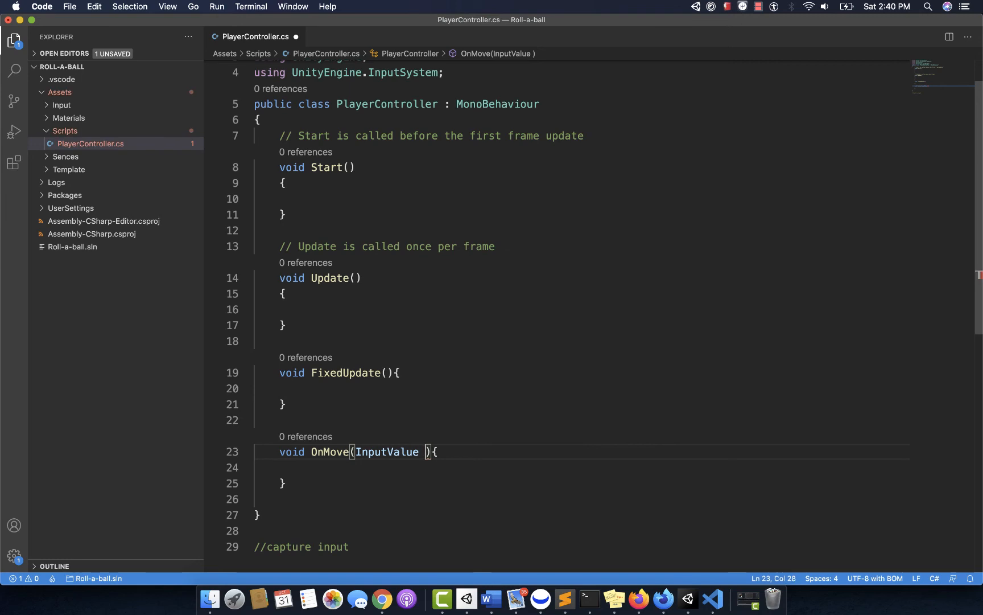
{"action": "type", "text": "movemen"}
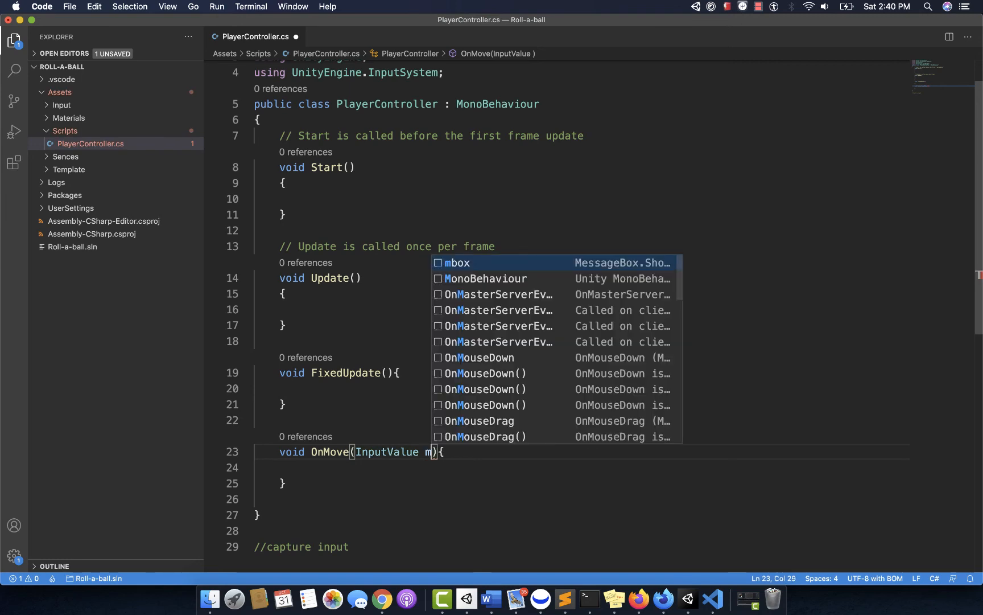
{"action": "type", "text": "tV"}
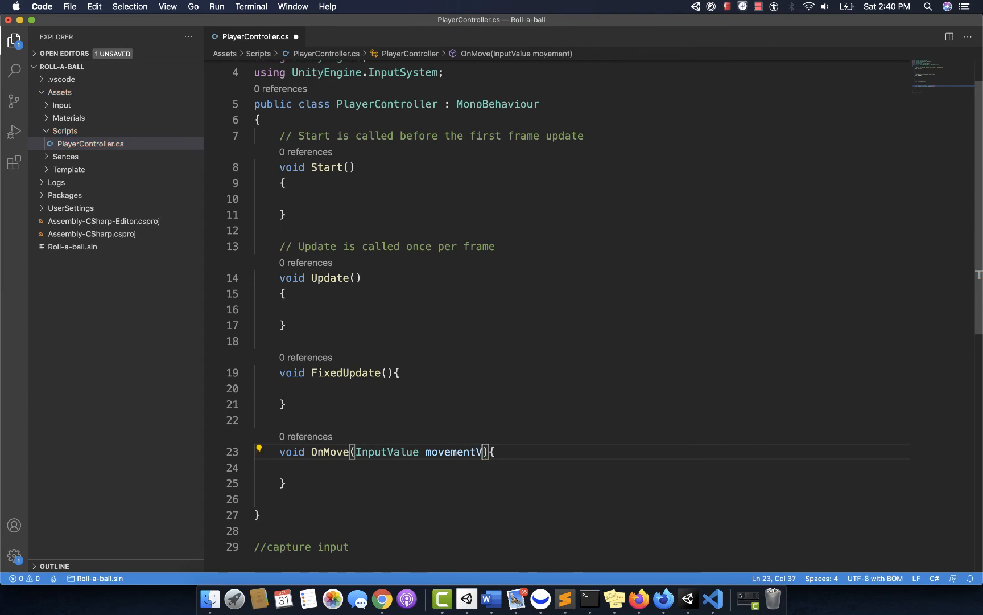
{"action": "type", "text": "alue"}
{"action": "key", "text": "cmd+s"}
Step: Examine the OnMove method's signature and the type of its parameter
{"action": "scroll", "coordinate": [355, 454], "scroll_direction": "down", "scroll_amount": 2}
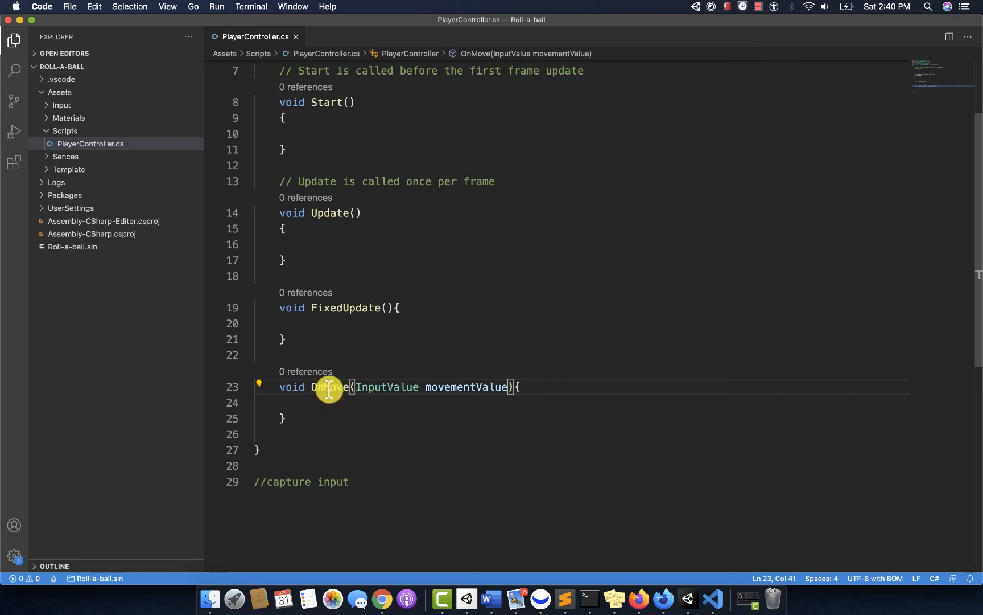
{"action": "mouse_move", "coordinate": [328, 390]}
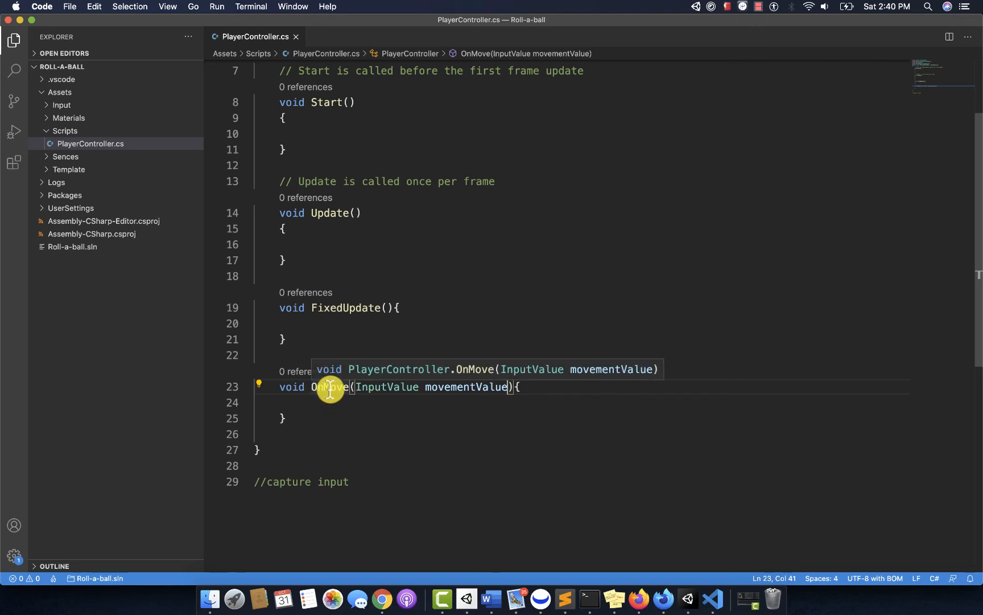
{"action": "left_click", "coordinate": [339, 406]}
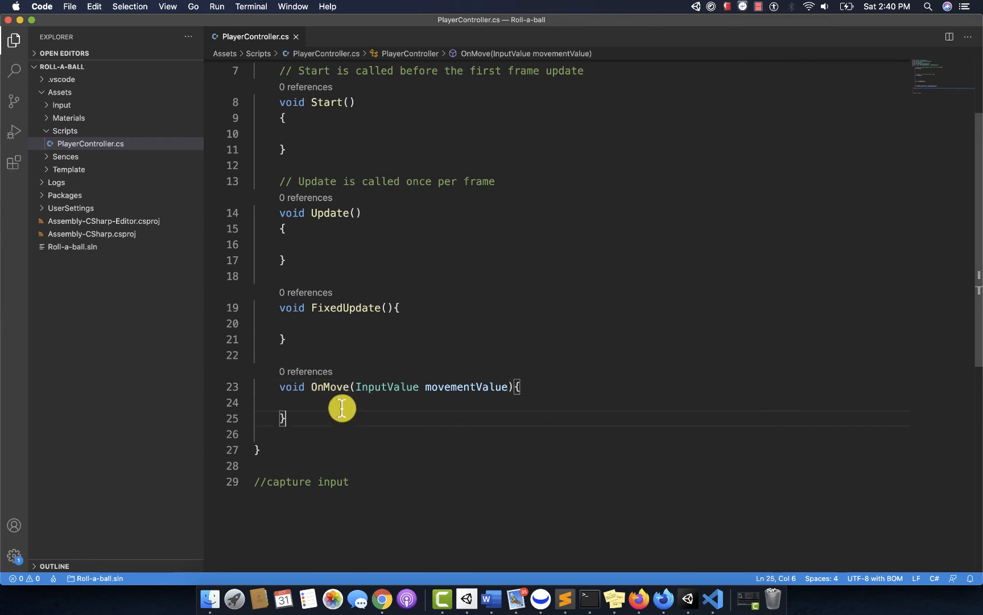
{"action": "double_click", "coordinate": [366, 388]}
{"action": "double_click", "coordinate": [329, 388]}
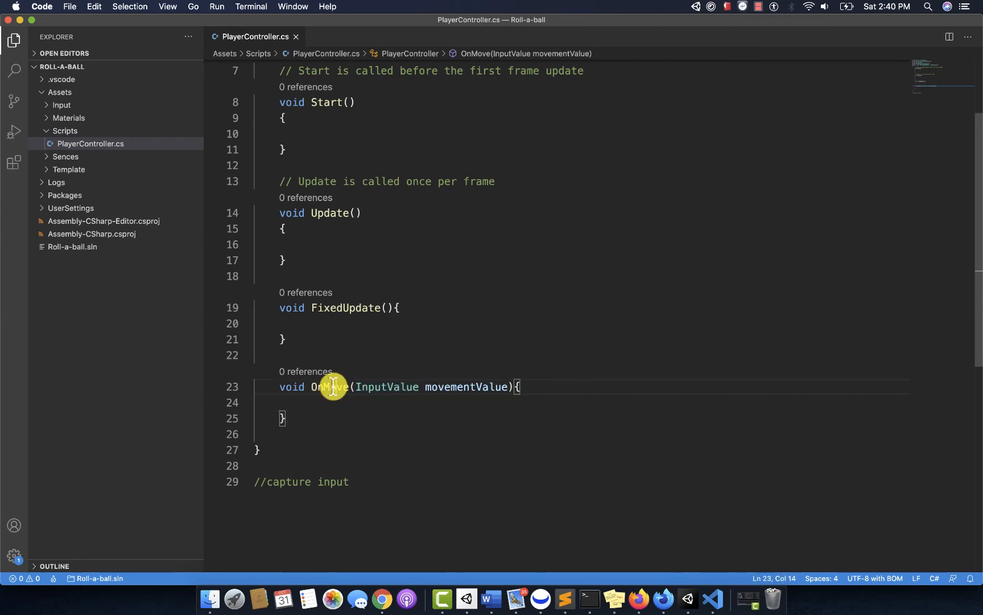
{"action": "double_click", "coordinate": [367, 388]}
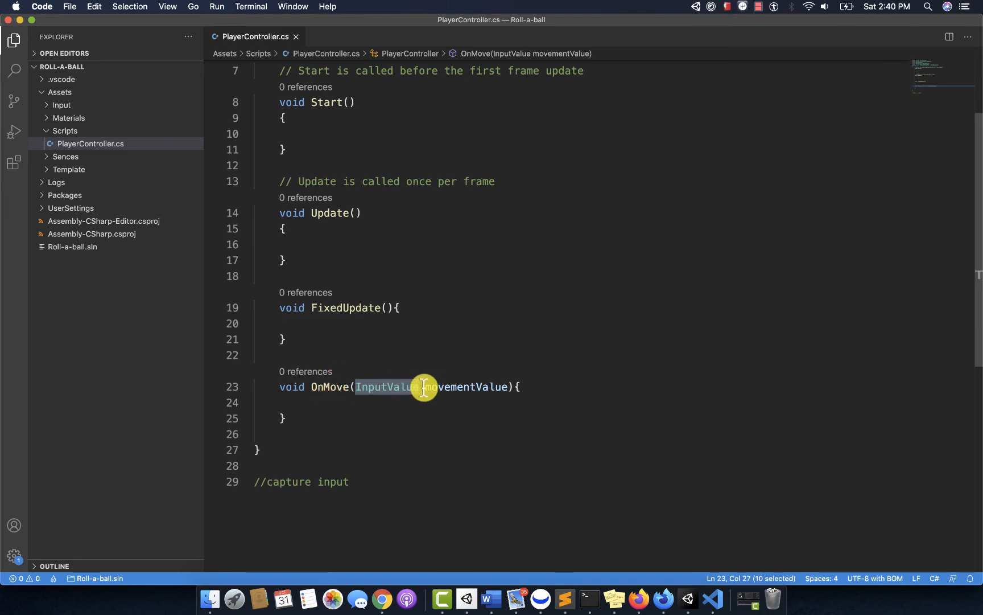
Step: Write Vector2 movementVector = movementValue.Get<Vector2>(); in the body of the OnMove method
{"action": "left_click", "coordinate": [325, 405]}
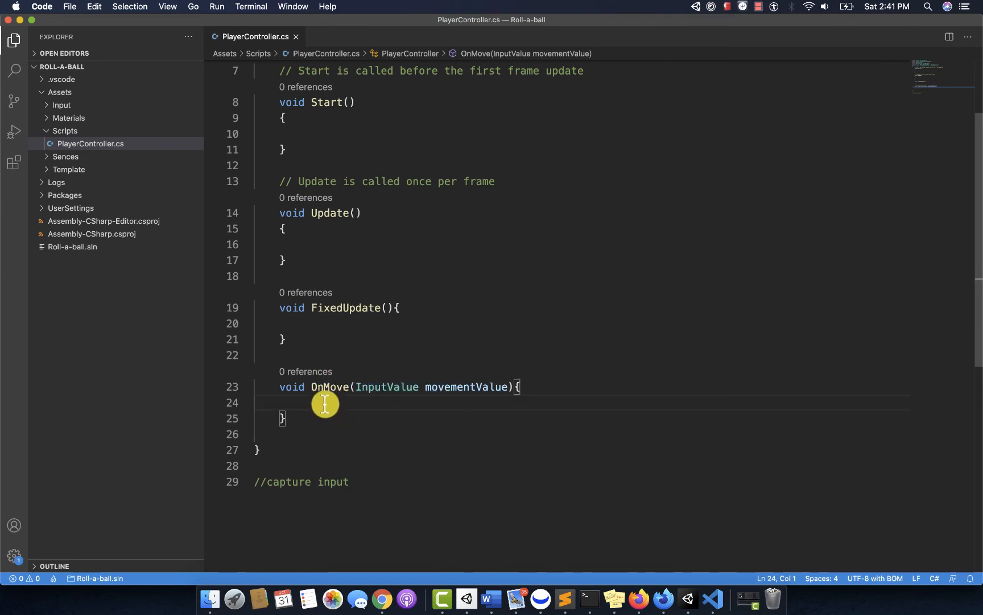
{"action": "key", "text": "Tab"}
{"action": "key", "text": "Tab"}
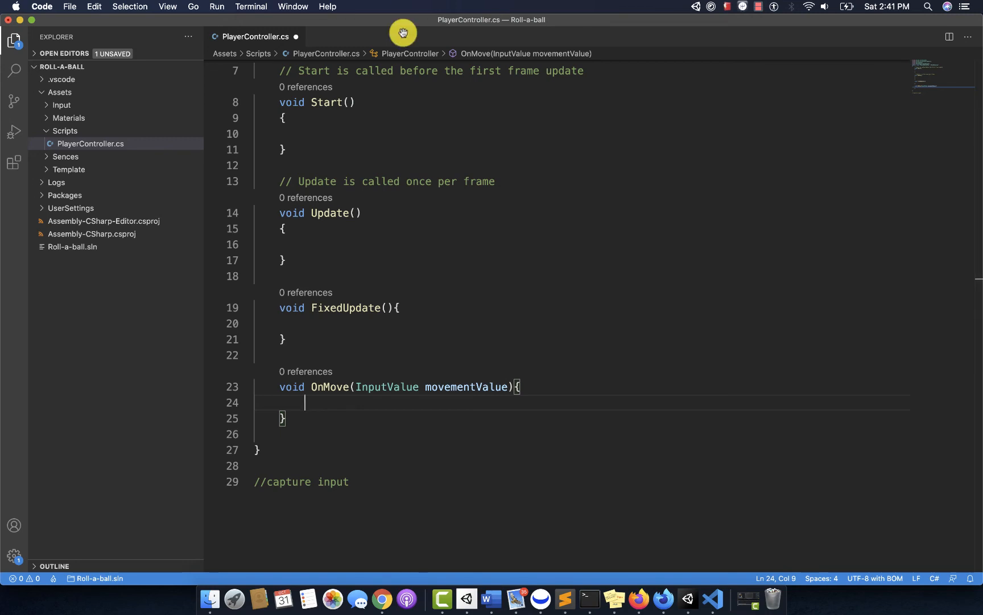
{"action": "type", "text": "V"}
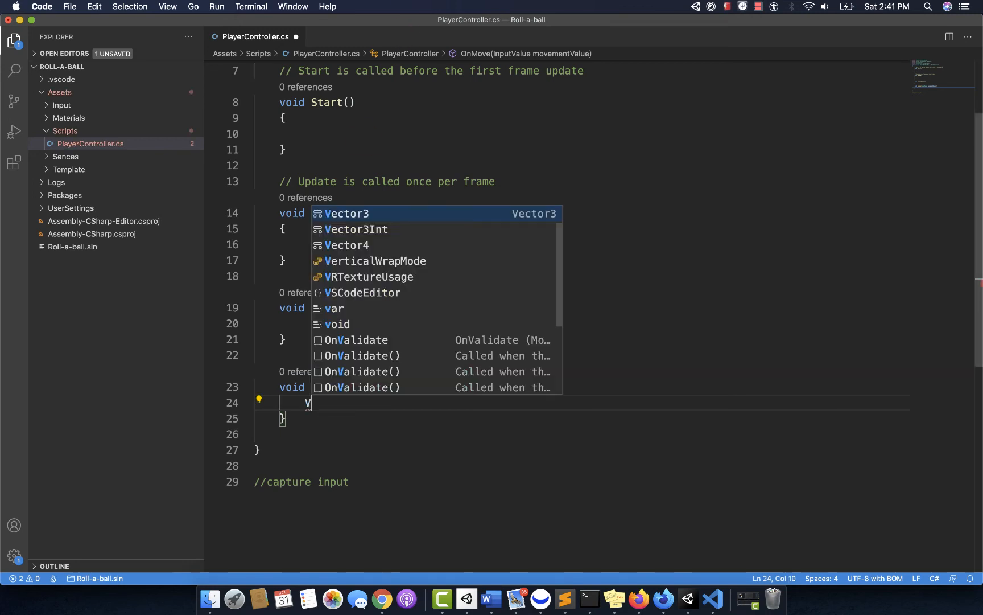
{"action": "type", "text": "ector2 movement"}
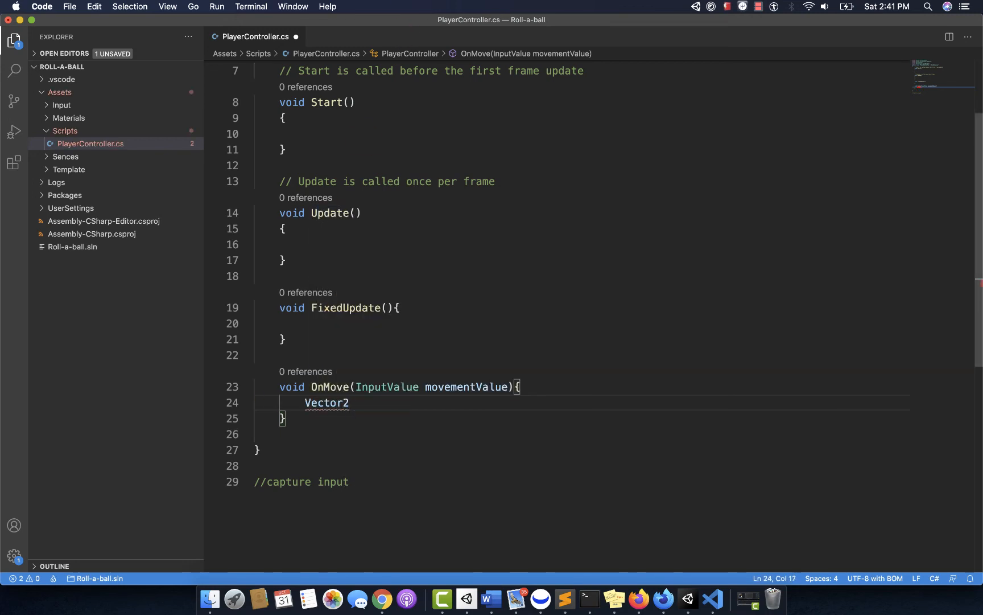
{"action": "type", "text": "Vector = m"}
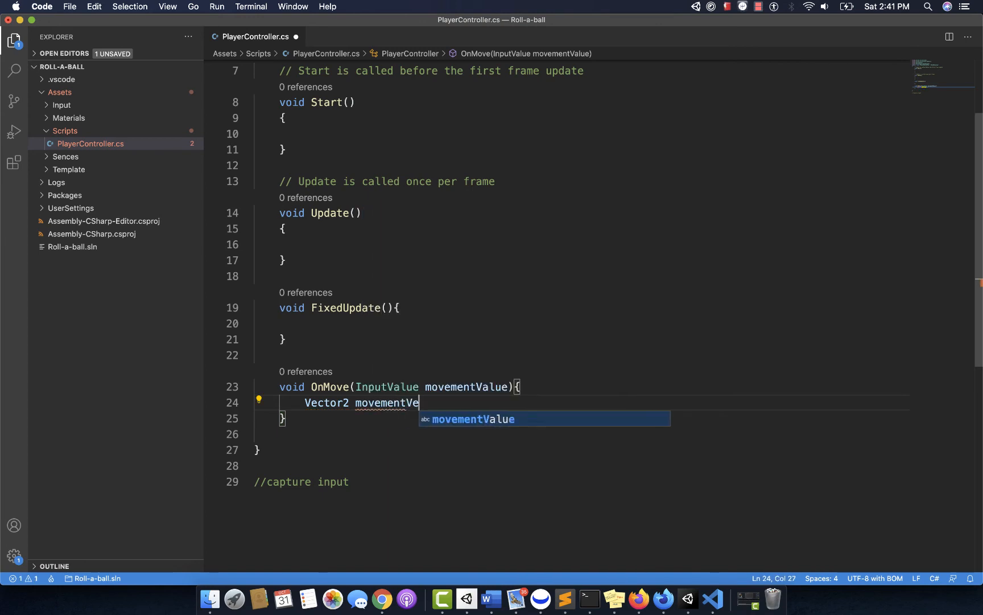
{"action": "type", "text": "ove"}
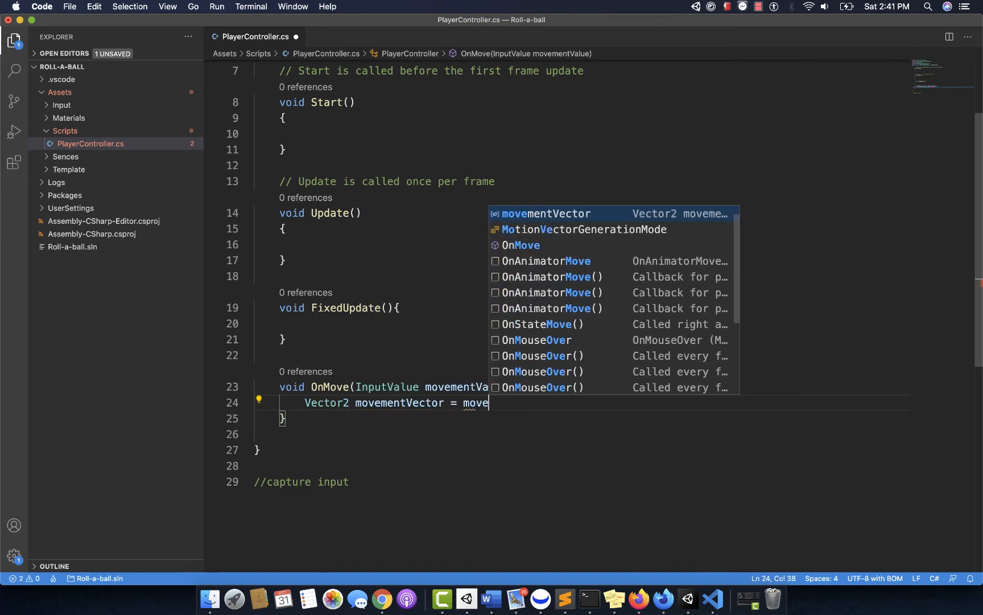
{"action": "type", "text": "mentValue.Get<"}
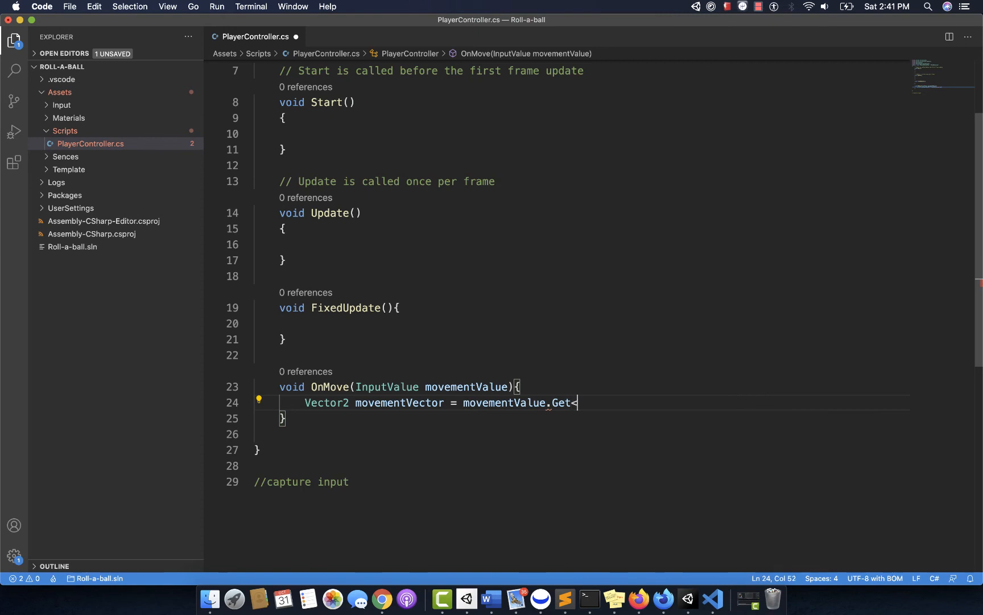
{"action": "type", "text": "Vector2>();"}
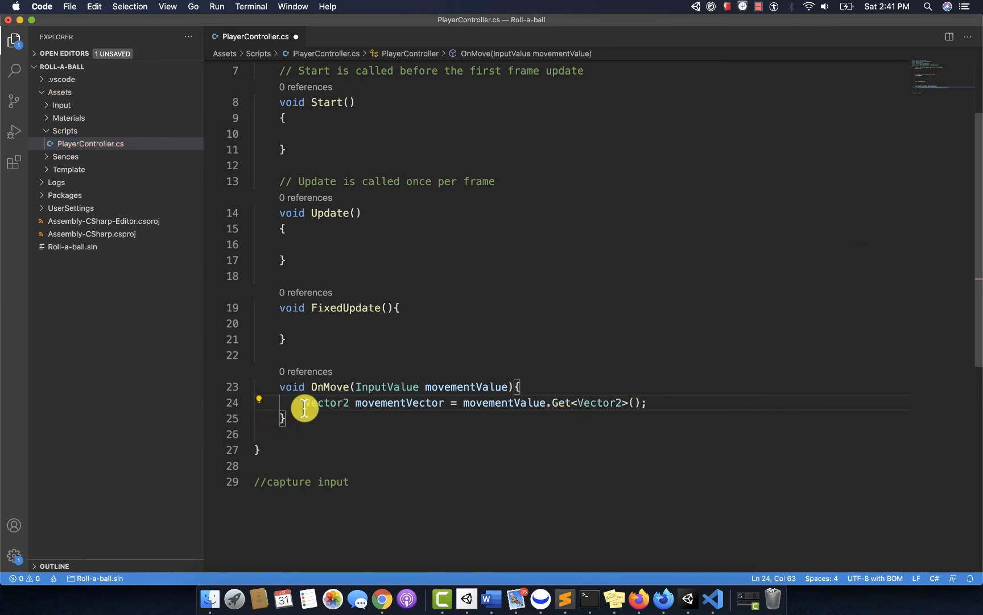
Step: Examine how the new OnMove line reads a Vector2 from the movementValue parameter into movementVector
{"action": "scroll", "coordinate": [303, 401], "scroll_direction": "down", "scroll_amount": 1}
{"action": "left_click", "coordinate": [304, 370]}
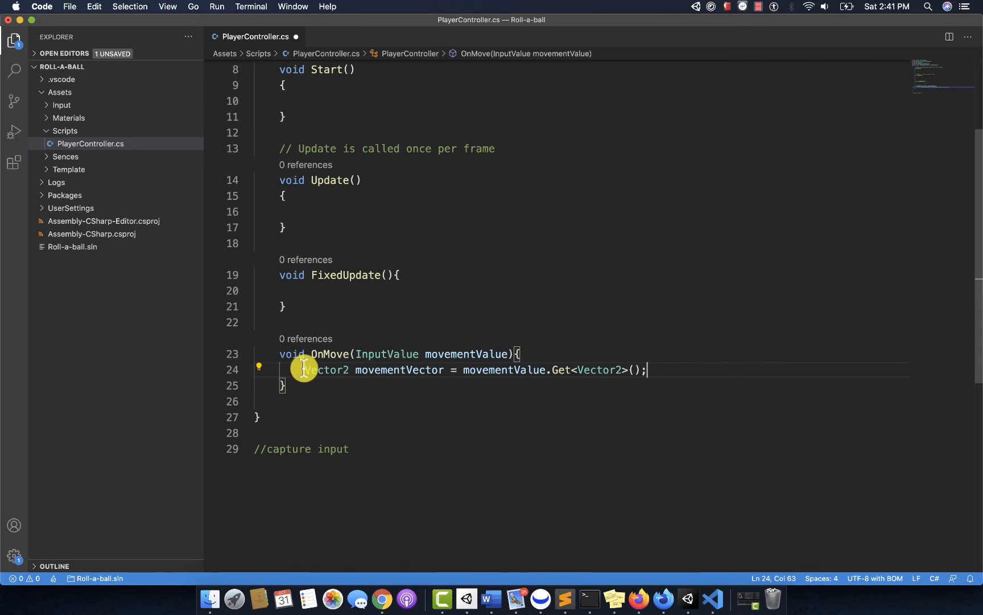
{"action": "double_click", "coordinate": [366, 371]}
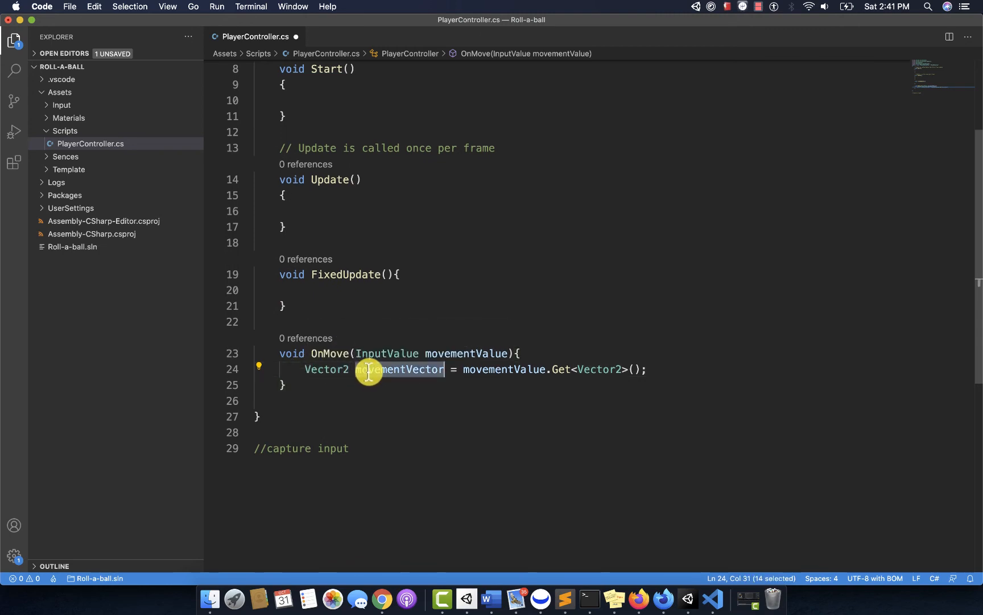
{"action": "scroll", "coordinate": [399, 358], "scroll_direction": "down", "scroll_amount": 1}
{"action": "double_click", "coordinate": [431, 332]}
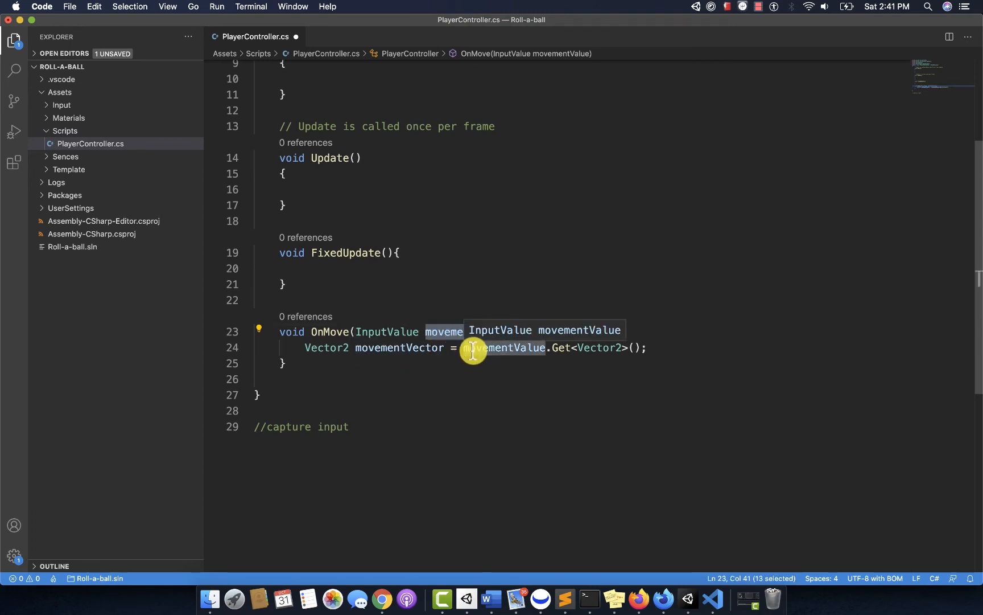
{"action": "left_click", "coordinate": [551, 348]}
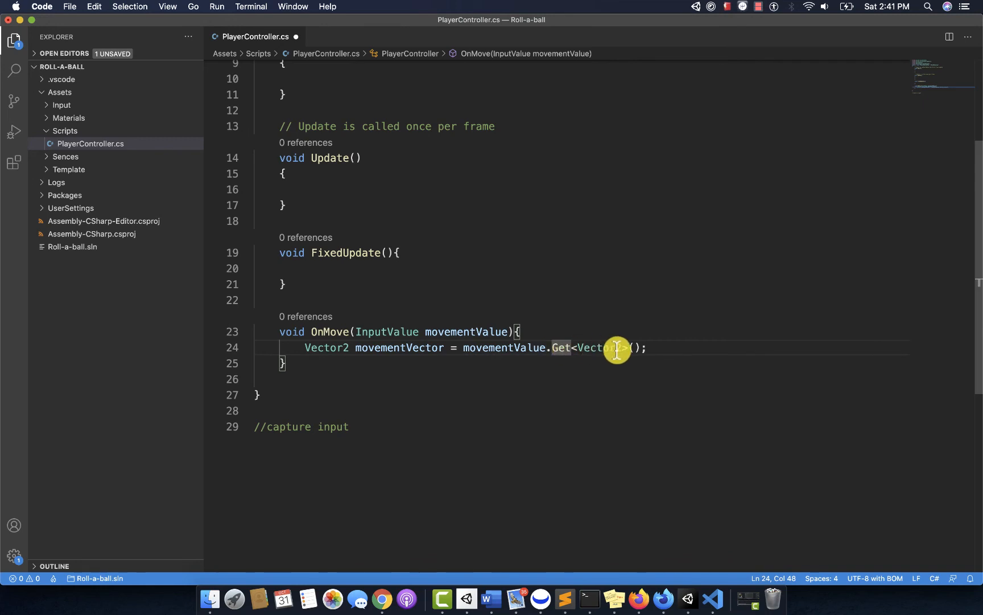
{"action": "left_click", "coordinate": [643, 345], "text": "shift"}
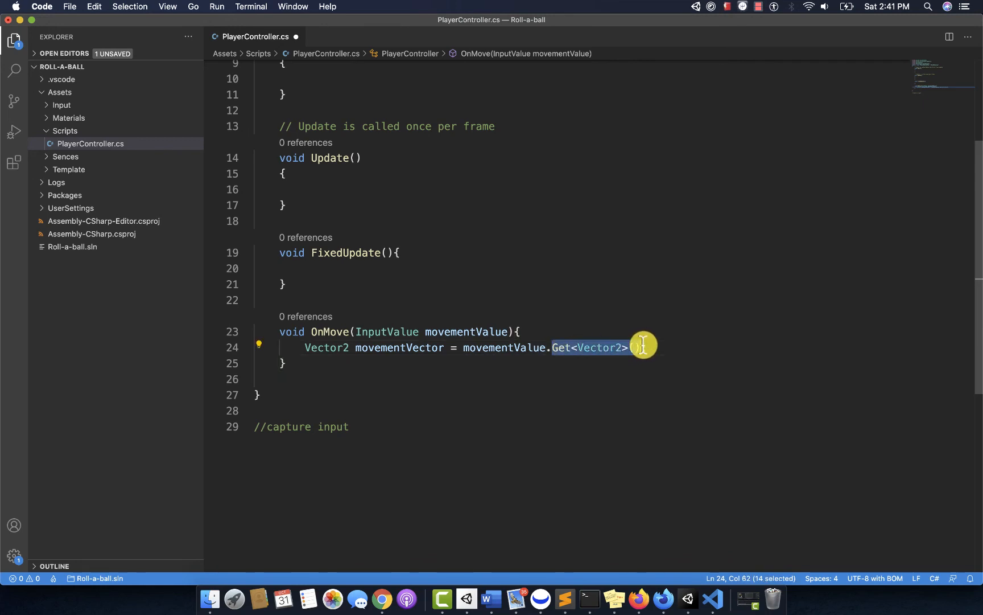
{"action": "left_click", "coordinate": [318, 347]}
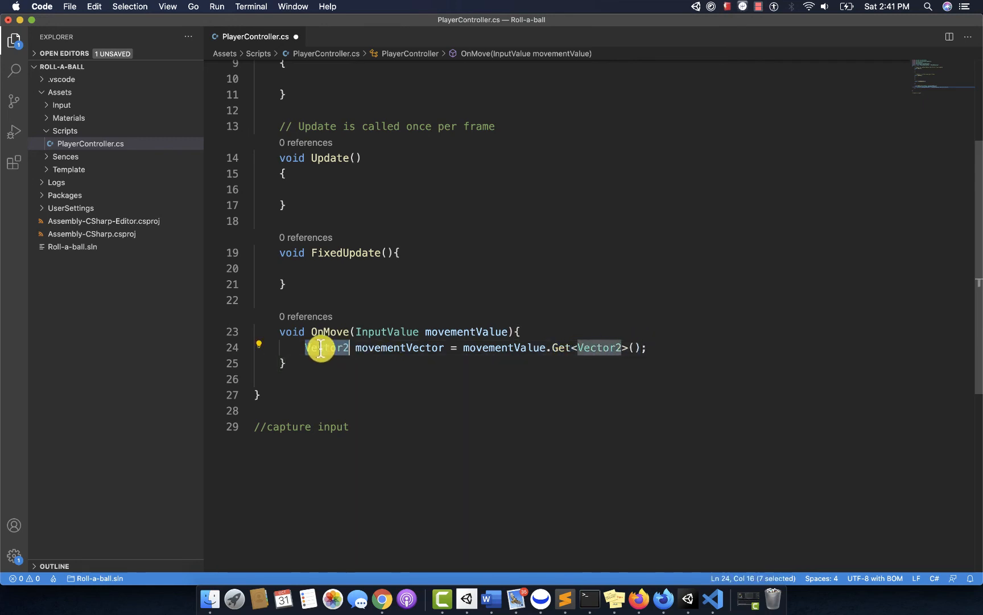
{"action": "left_click", "coordinate": [378, 348]}
{"action": "double_click", "coordinate": [378, 348]}
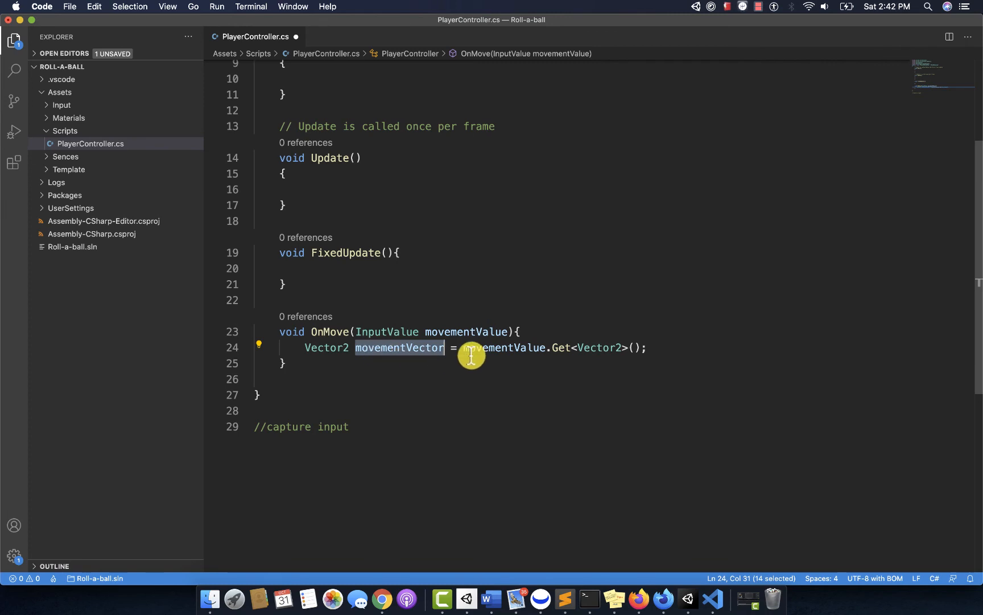
{"action": "double_click", "coordinate": [457, 330]}
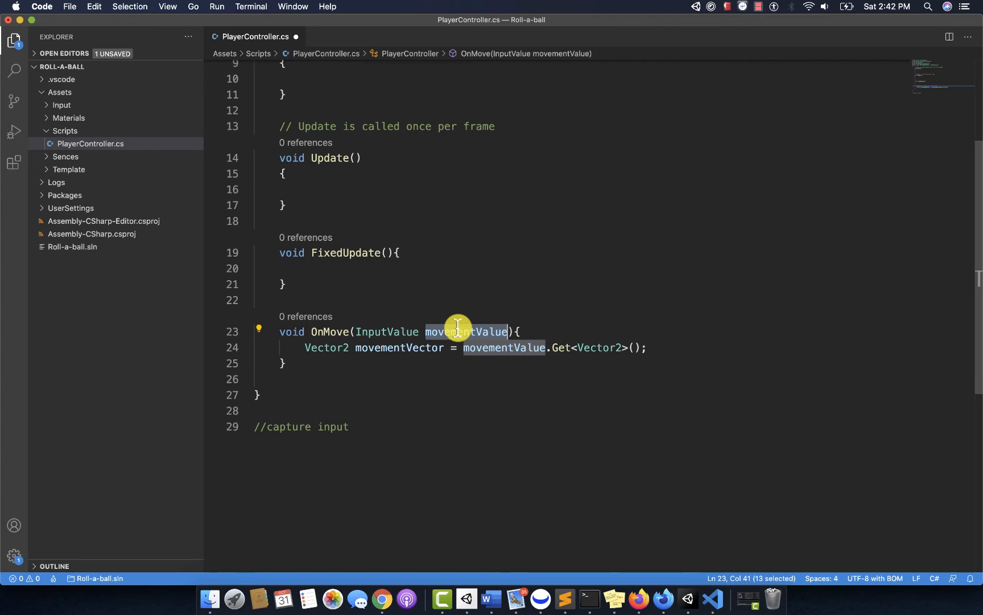
{"action": "left_click", "coordinate": [331, 348]}
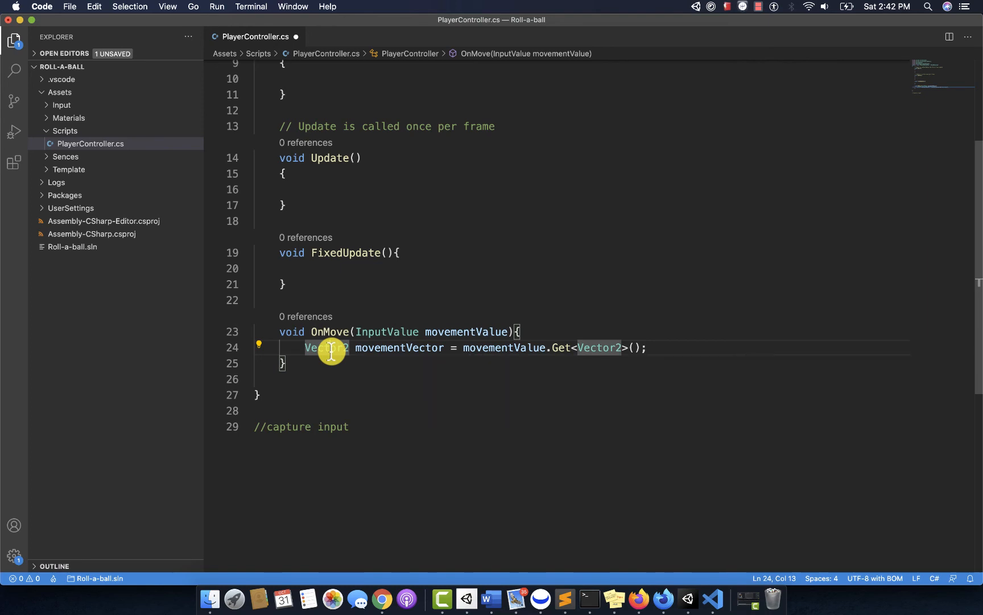
{"action": "double_click", "coordinate": [331, 348]}
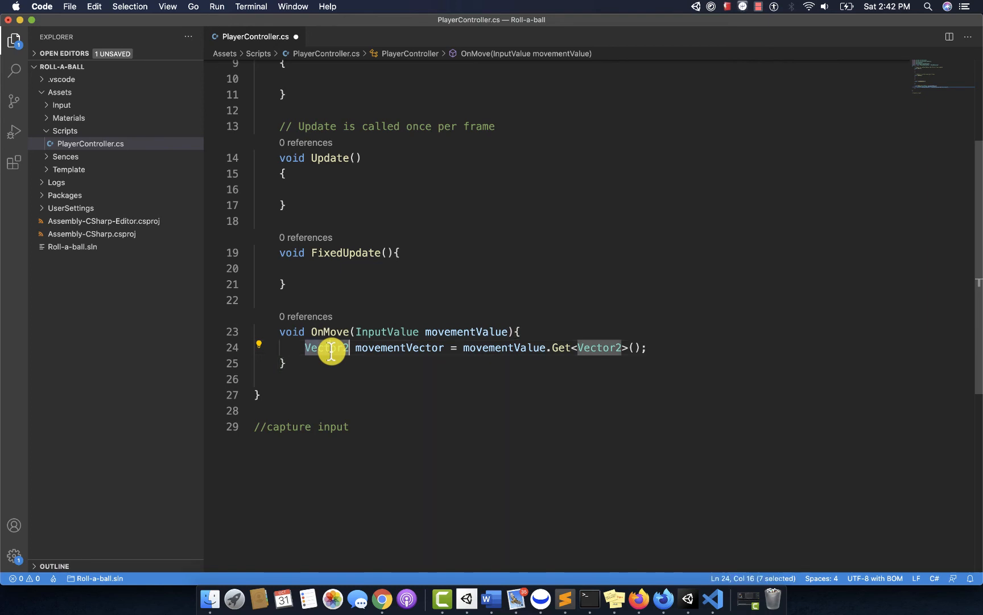
{"action": "double_click", "coordinate": [438, 331]}
{"action": "double_click", "coordinate": [476, 348]}
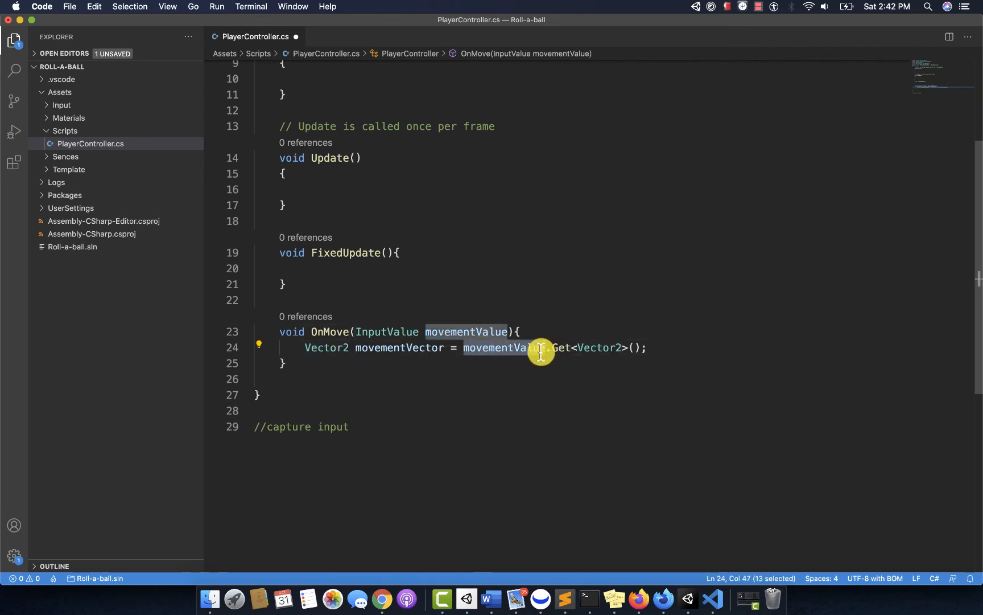
{"action": "double_click", "coordinate": [423, 347]}
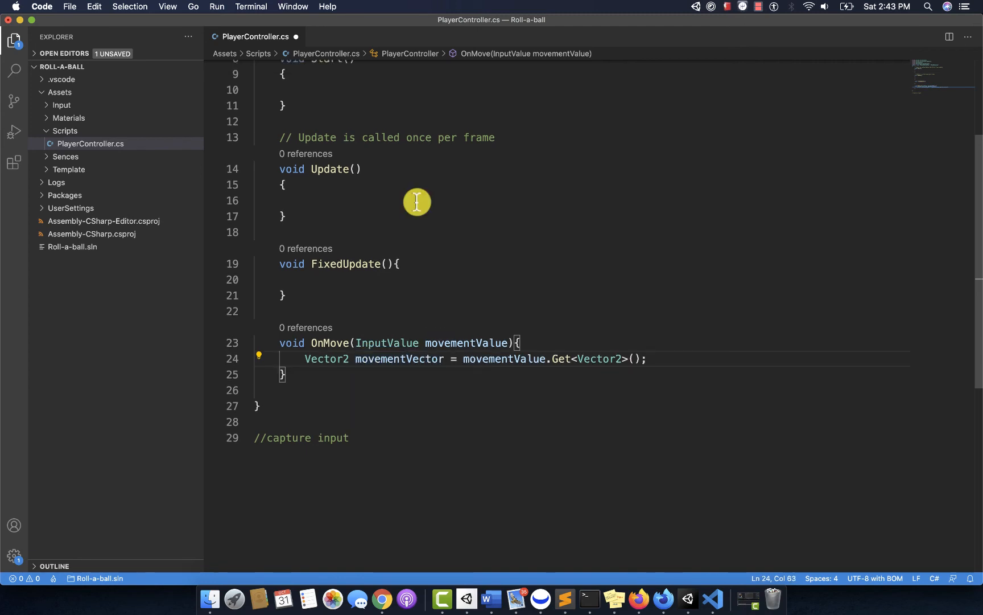
Step: Declare the fields private float movementX; and private float movementY; at the start of the PlayerController class
{"action": "scroll", "coordinate": [418, 202], "scroll_direction": "up", "scroll_amount": 4}
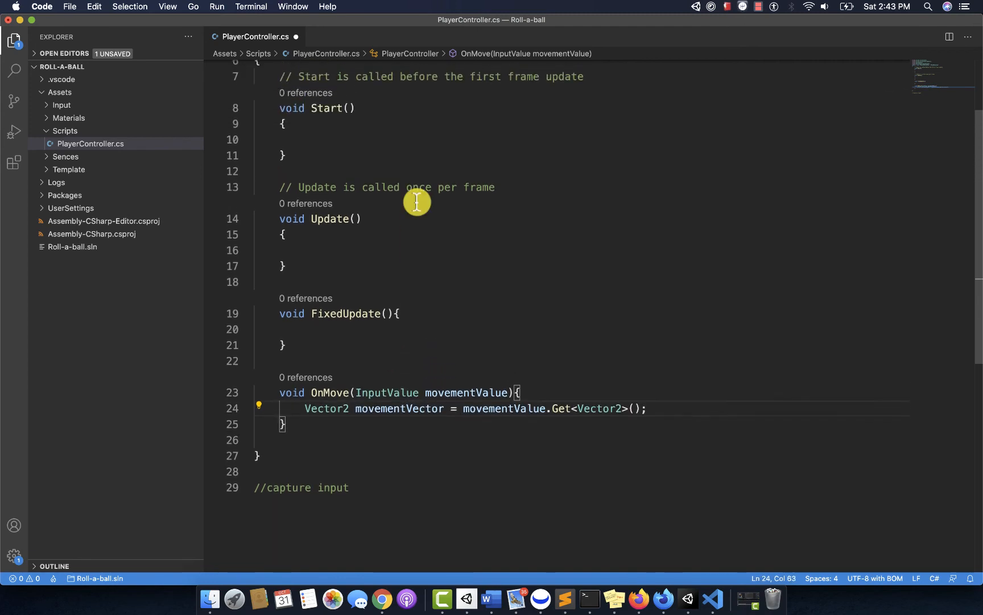
{"action": "scroll", "coordinate": [417, 202], "scroll_direction": "up", "scroll_amount": 1}
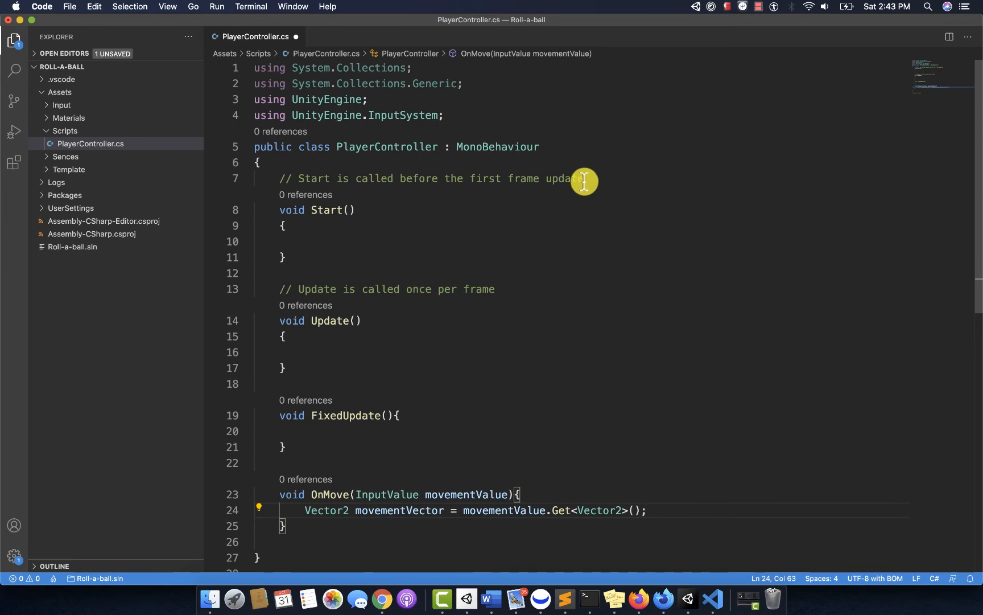
{"action": "left_click", "coordinate": [416, 164]}
{"action": "key", "text": "Return"}
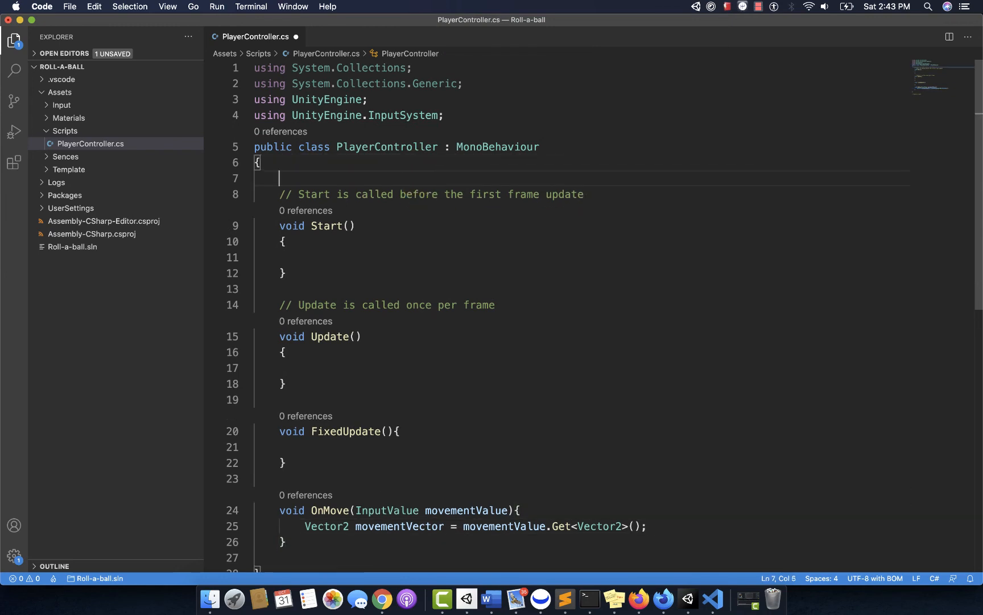
{"action": "type", "text": "private f"}
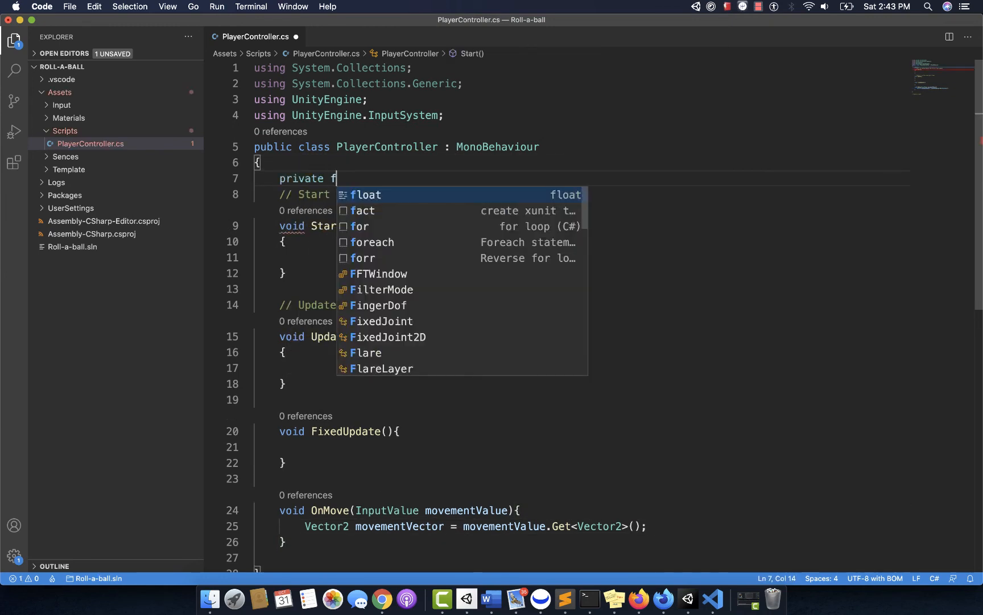
{"action": "type", "text": "loat movementX;"}
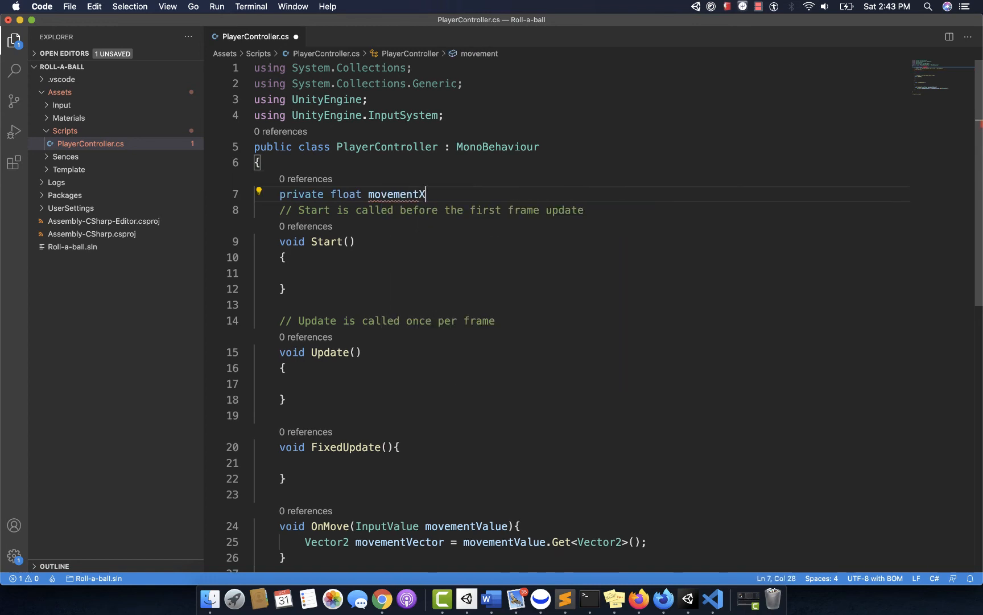
{"action": "key", "text": "Return"}
{"action": "type", "text": "private floa"}
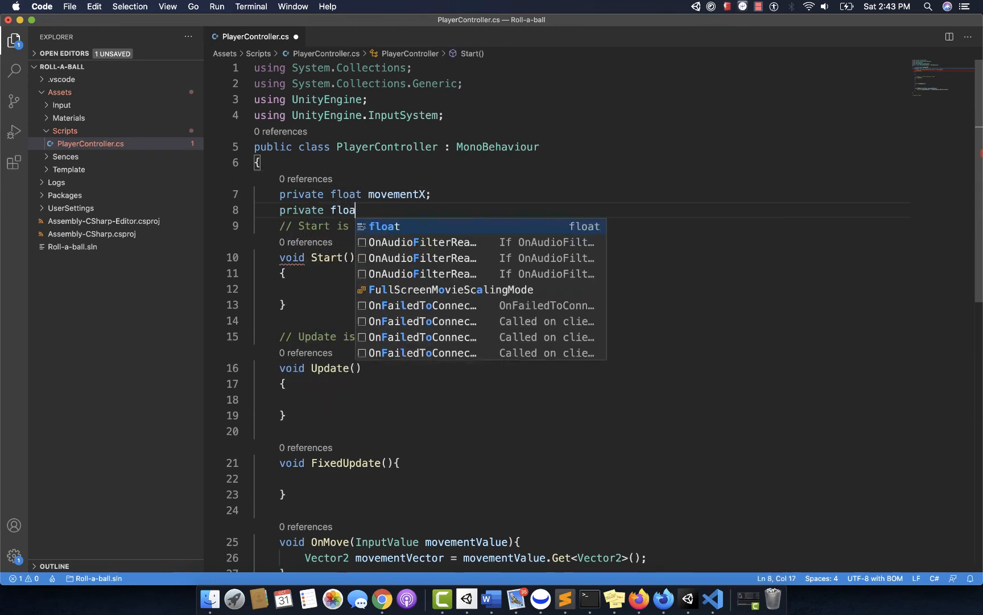
{"action": "type", "text": "t movementY;"}
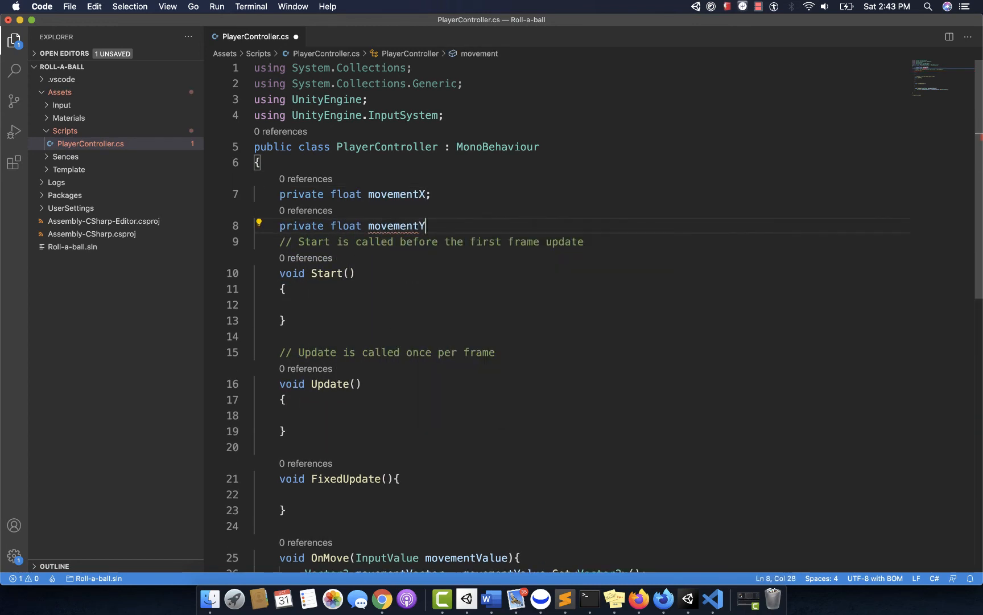
Step: Examine the types and names of the movementX and movementY field declarations
{"action": "double_click", "coordinate": [346, 194]}
{"action": "double_click", "coordinate": [384, 194]}
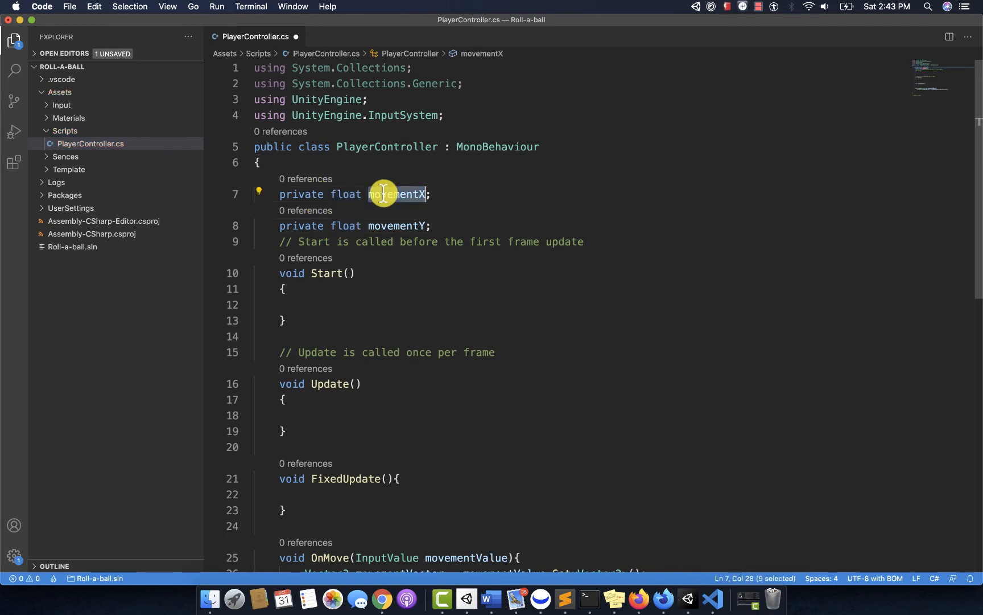
{"action": "double_click", "coordinate": [342, 226]}
{"action": "double_click", "coordinate": [374, 226]}
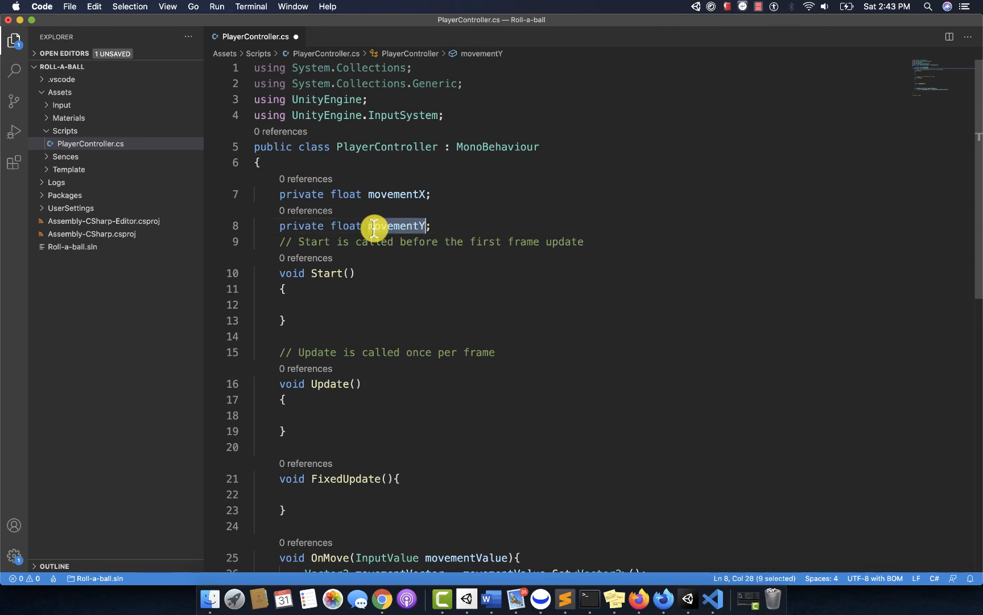
{"action": "scroll", "coordinate": [374, 226], "scroll_direction": "down", "scroll_amount": 2}
{"action": "double_click", "coordinate": [343, 167]}
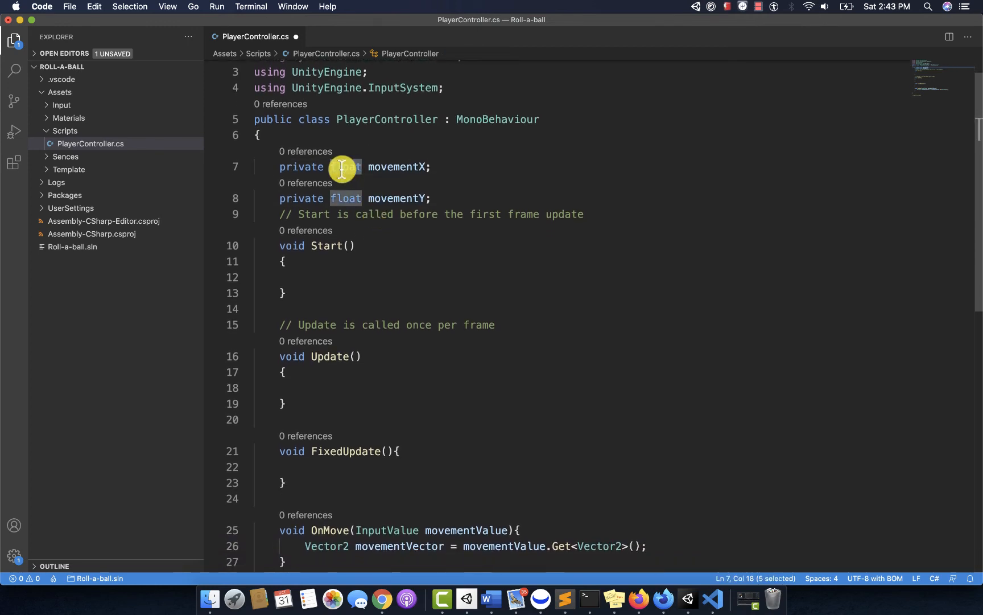
{"action": "double_click", "coordinate": [397, 167]}
Step: Add movementX = movementVector.x; below the movementVector line in the OnMove method
{"action": "scroll", "coordinate": [395, 173], "scroll_direction": "down", "scroll_amount": 4}
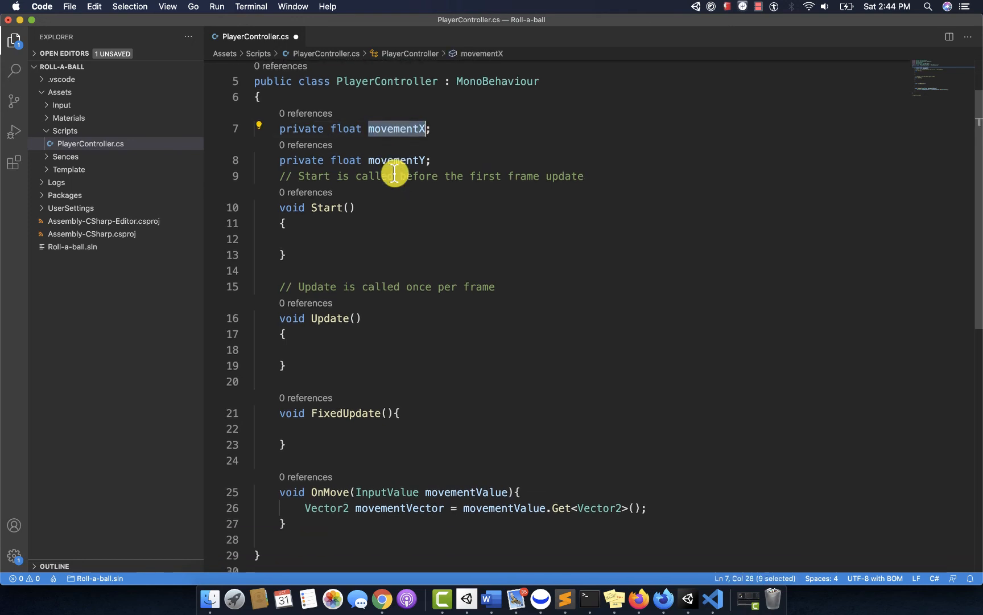
{"action": "scroll", "coordinate": [394, 172], "scroll_direction": "down", "scroll_amount": 2}
{"action": "left_click", "coordinate": [651, 407]}
{"action": "key", "text": "Return"}
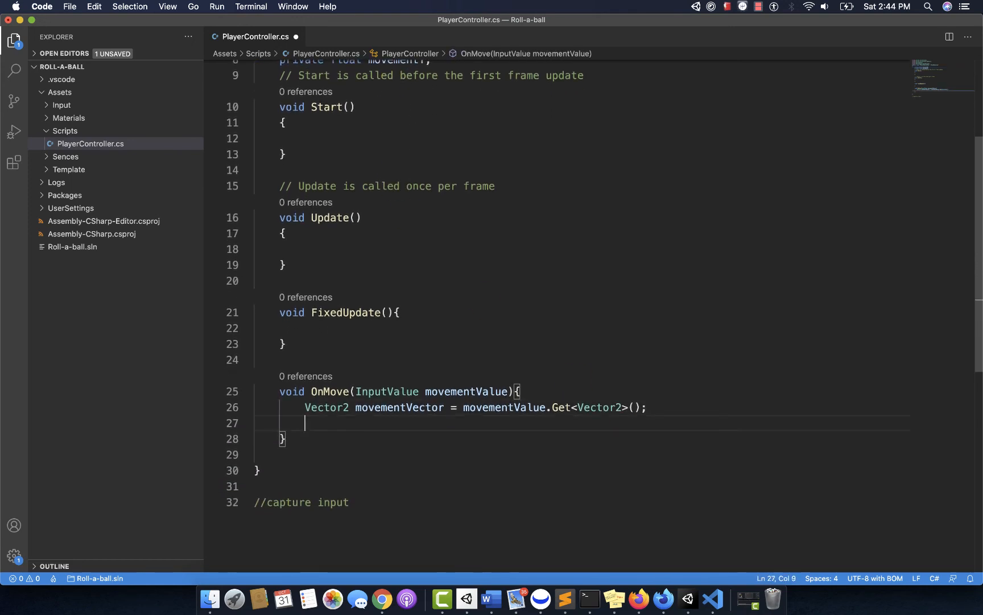
{"action": "type", "text": "movementX = mo"}
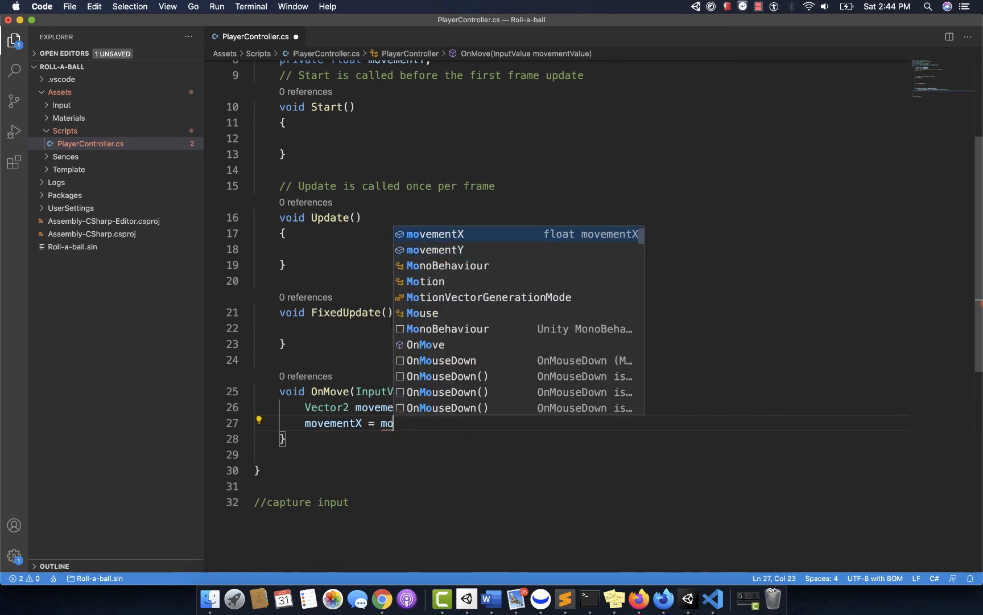
{"action": "type", "text": "vementVector."}
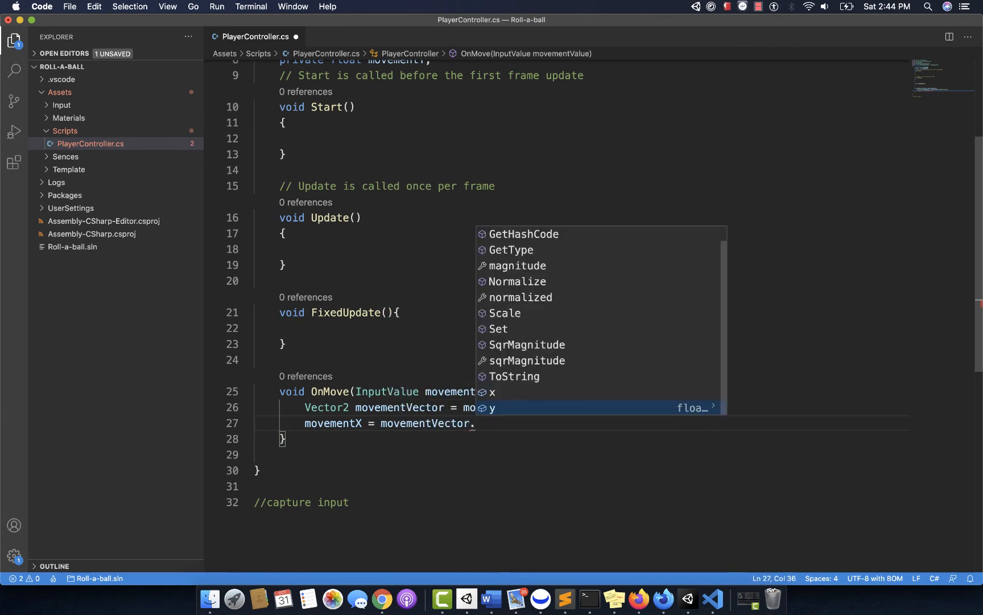
{"action": "key", "text": "Up"}
{"action": "key", "text": "Return"}
{"action": "type", "text": ";"}
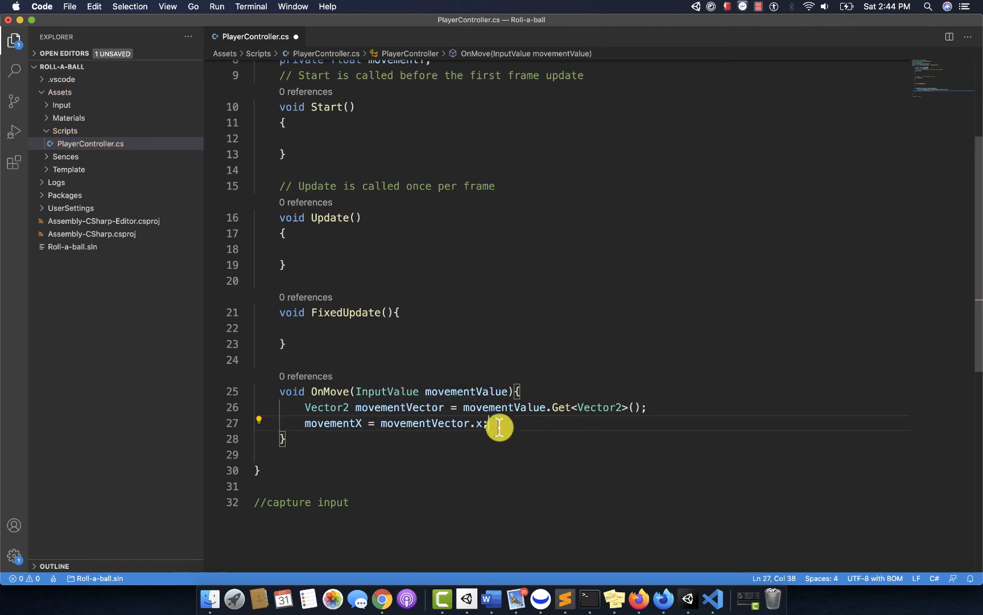
{"action": "double_click", "coordinate": [333, 423]}
Step: Add movementY = movementVector.y; as the last line of the OnMove method and save the script
{"action": "left_click", "coordinate": [499, 424]}
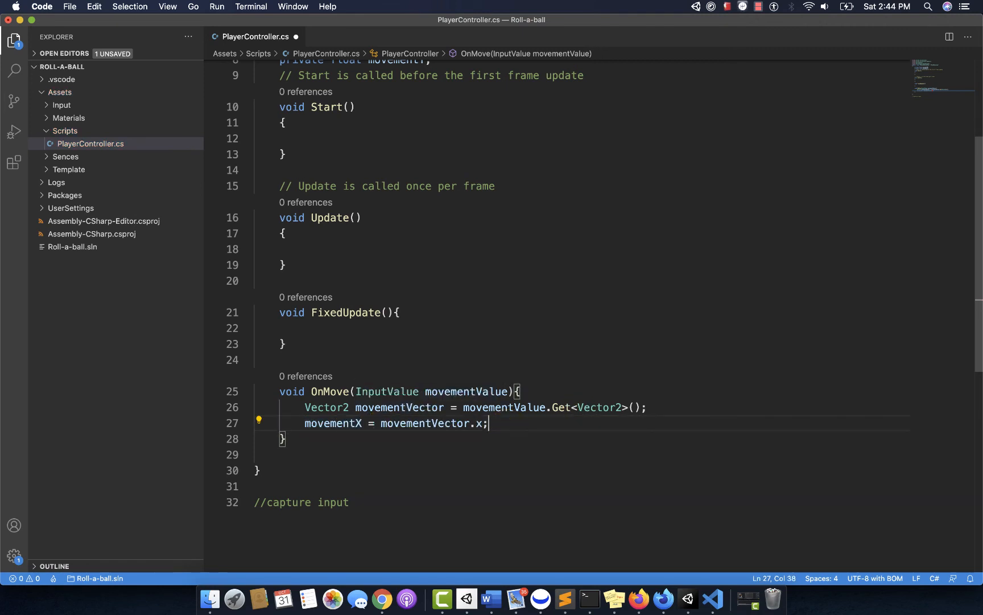
{"action": "key", "text": "Return"}
{"action": "type", "text": "movementY ="}
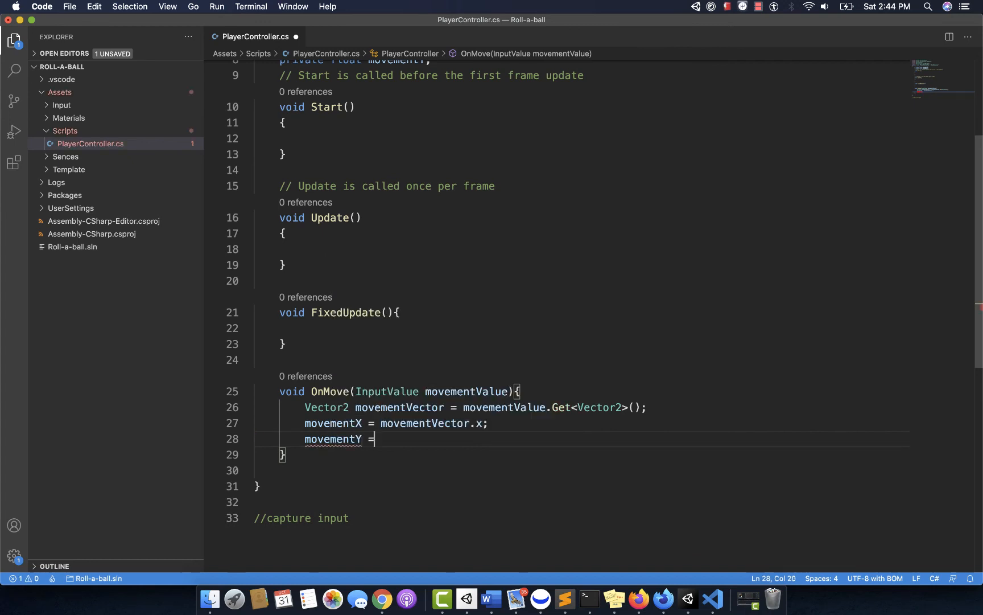
{"action": "type", "text": " movementVector"}
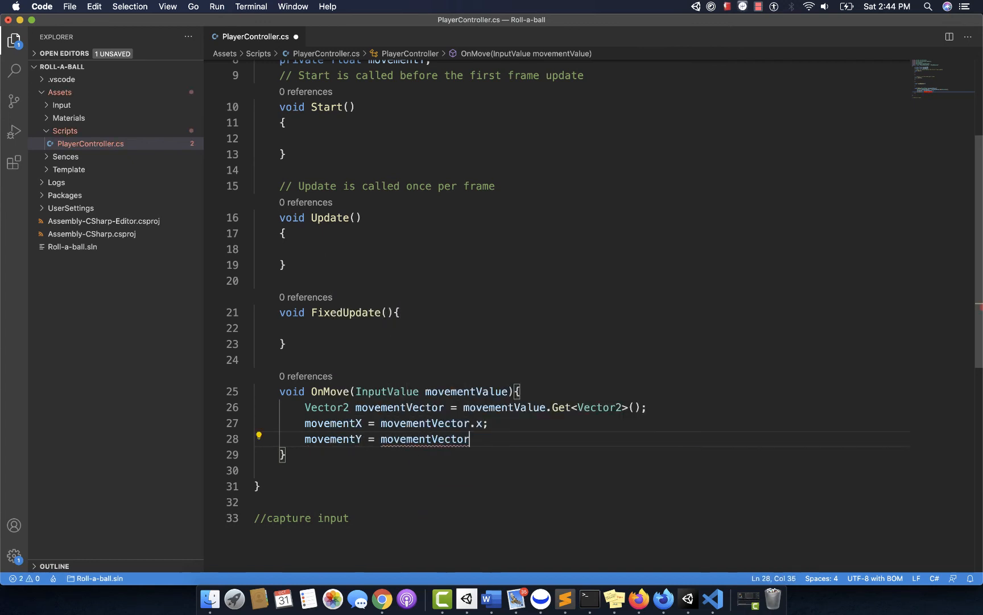
{"action": "type", "text": ".y;"}
{"action": "left_click", "coordinate": [379, 439]}
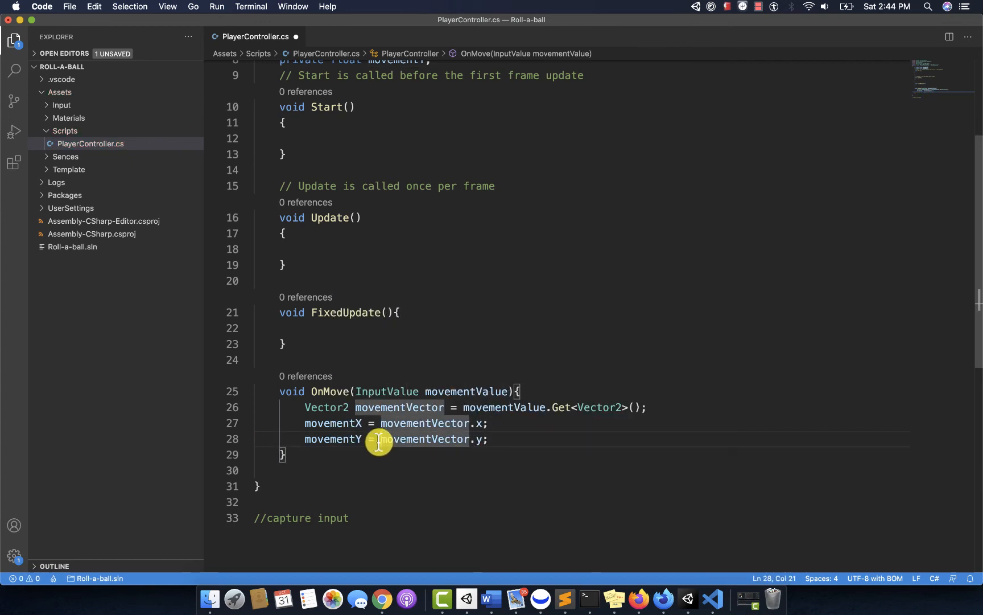
{"action": "double_click", "coordinate": [475, 440]}
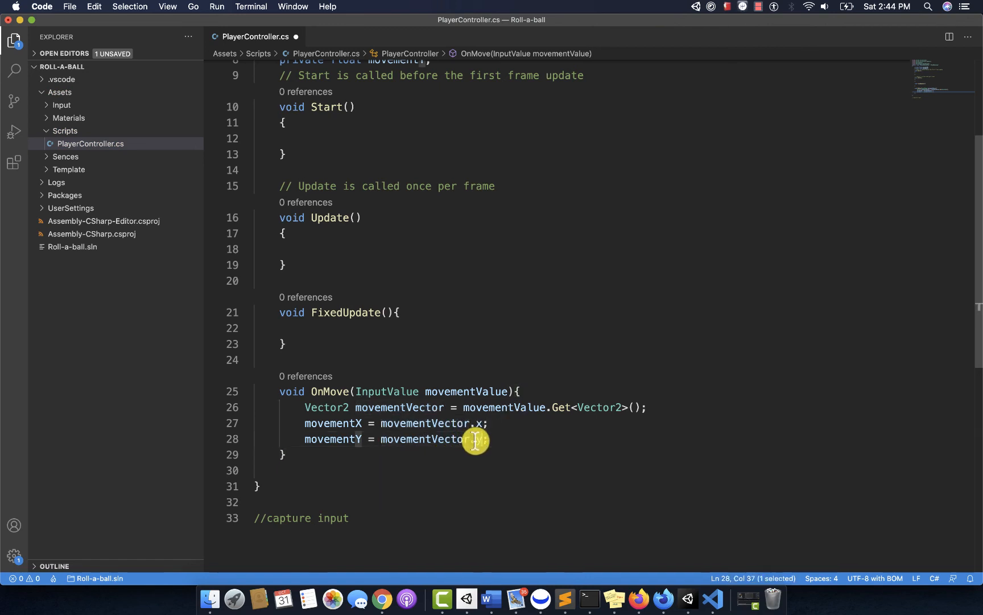
{"action": "double_click", "coordinate": [315, 440]}
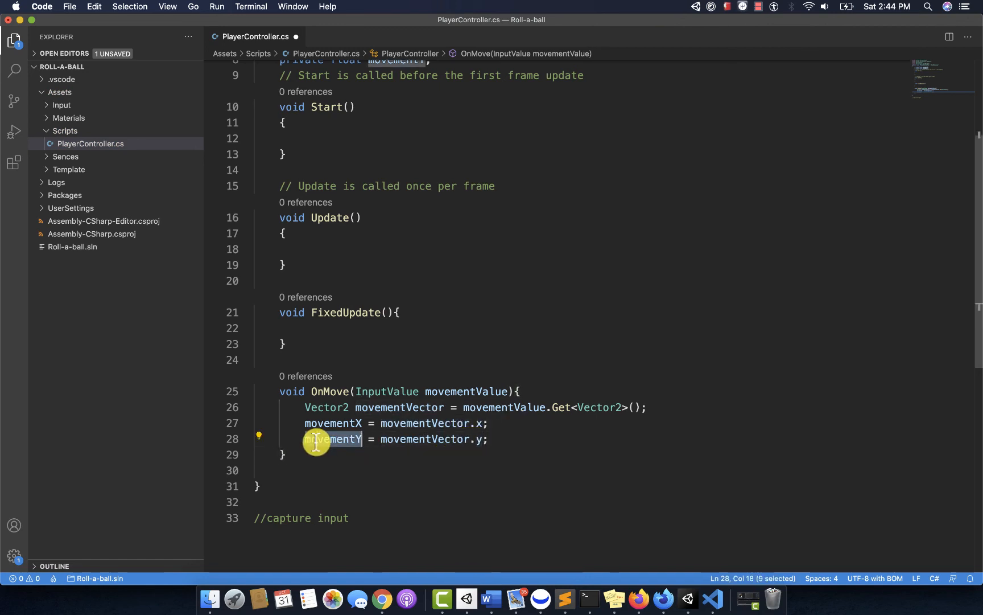
{"action": "key", "text": "cmd+s"}
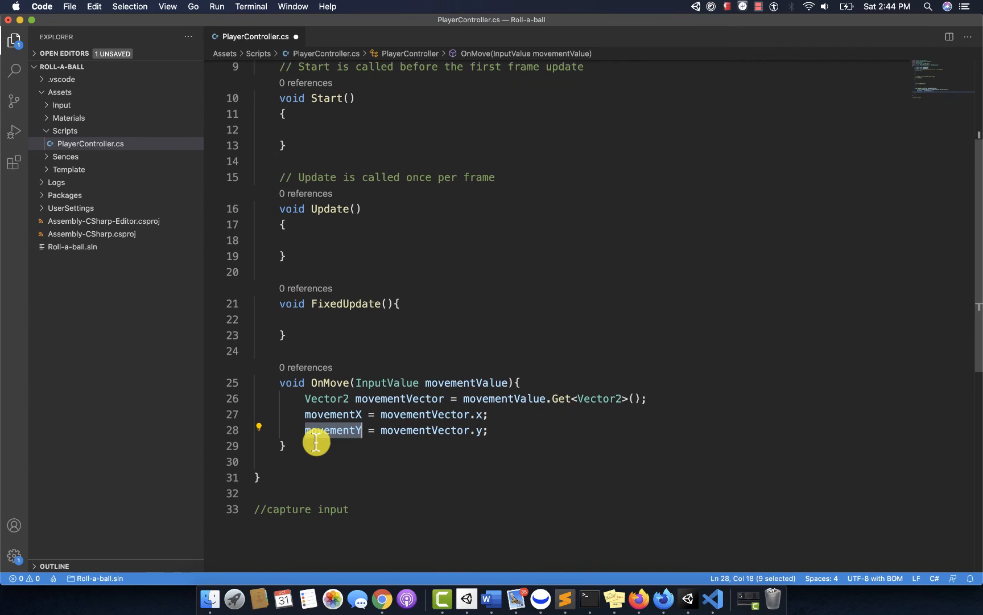
Step: Switch to Unity and review the Player's components, collapsing Player Input and Player Controller (Script)
{"action": "left_click", "coordinate": [463, 243]}
{"action": "scroll", "coordinate": [464, 243], "scroll_direction": "up", "scroll_amount": 5}
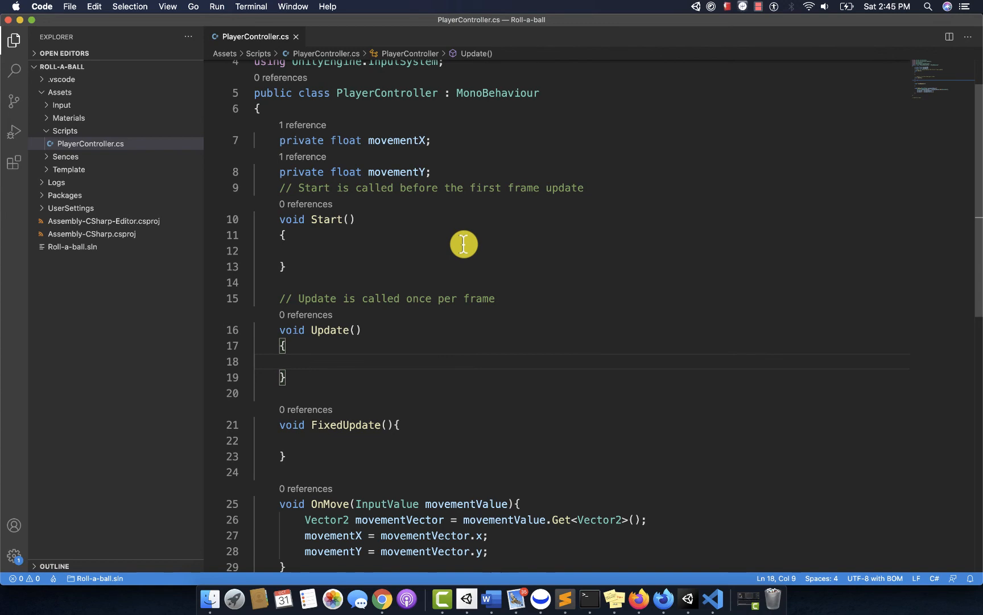
{"action": "left_click", "coordinate": [687, 598]}
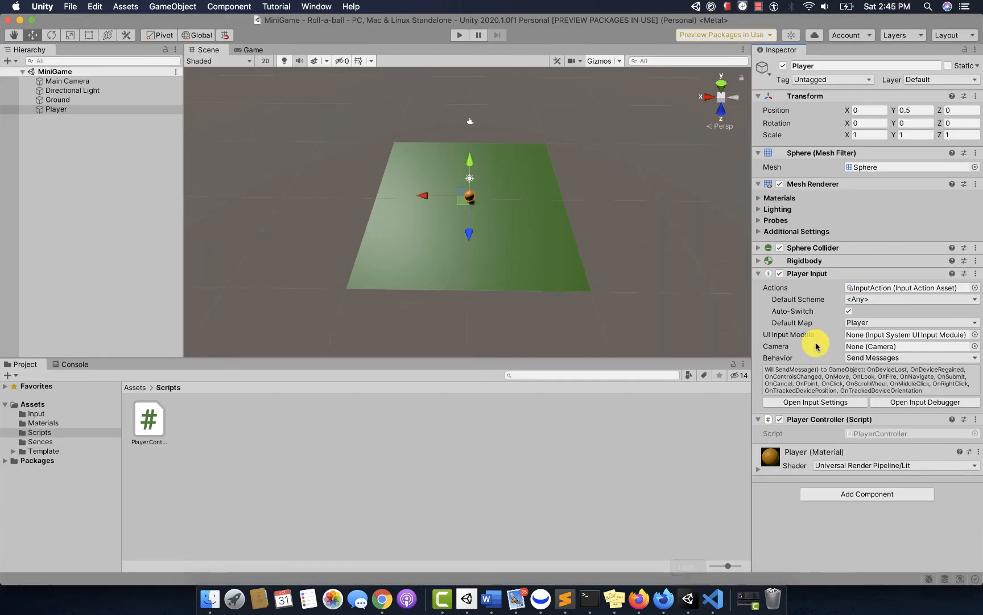
{"action": "left_click", "coordinate": [759, 273]}
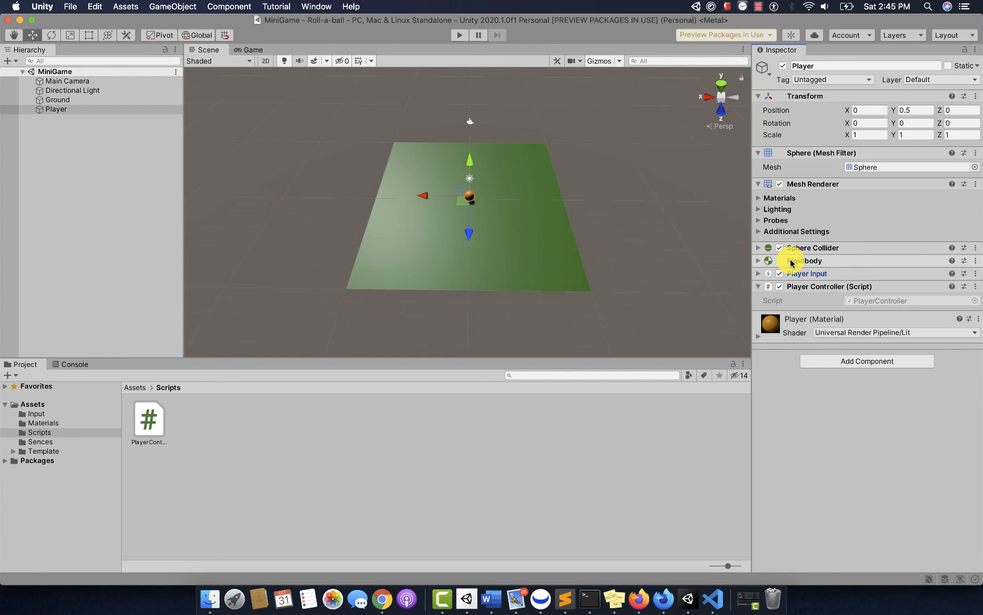
{"action": "left_click", "coordinate": [785, 286]}
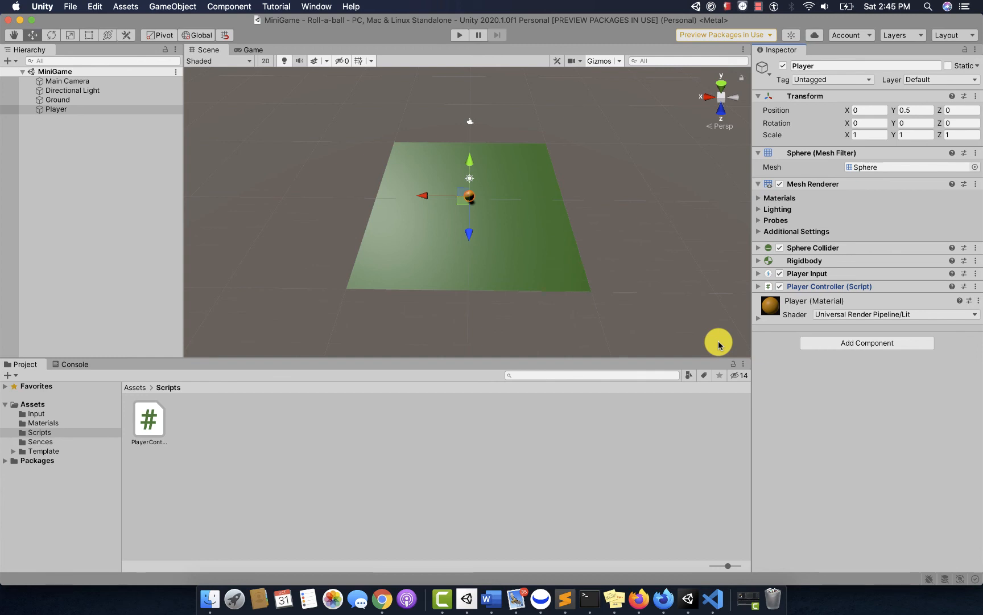
Step: Return to the PlayerController script in Visual Studio Code and declare private Rigidbody rigidbody; directly above the Start method
{"action": "double_click", "coordinate": [826, 286]}
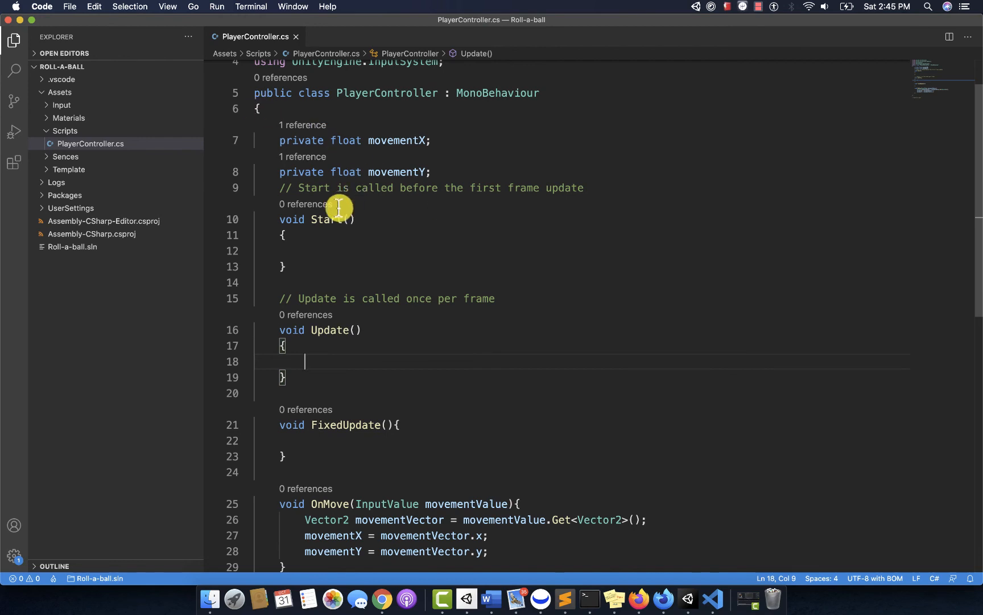
{"action": "left_click", "coordinate": [616, 190]}
{"action": "key", "text": "Return"}
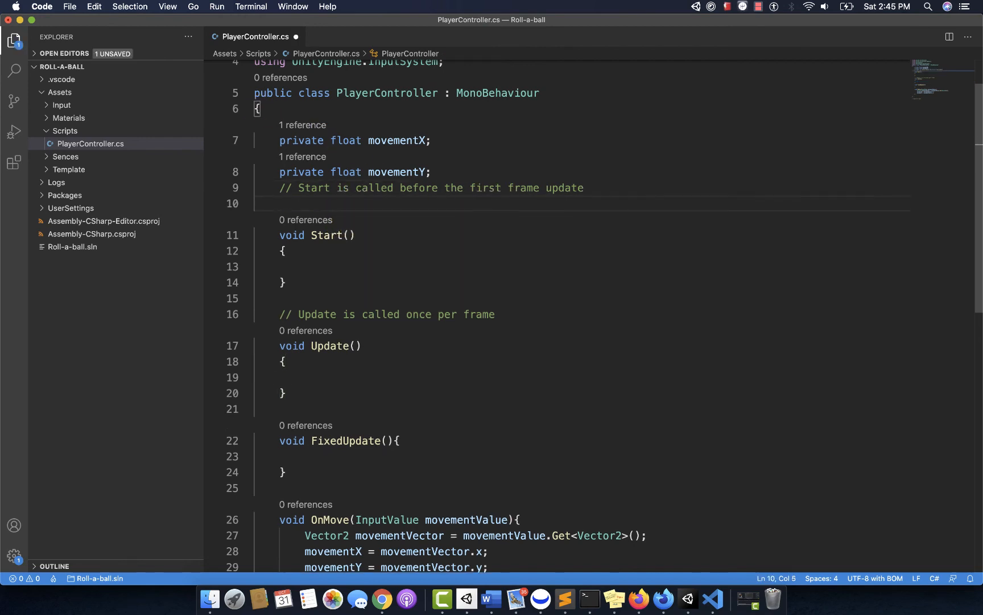
{"action": "type", "text": "private Ri"}
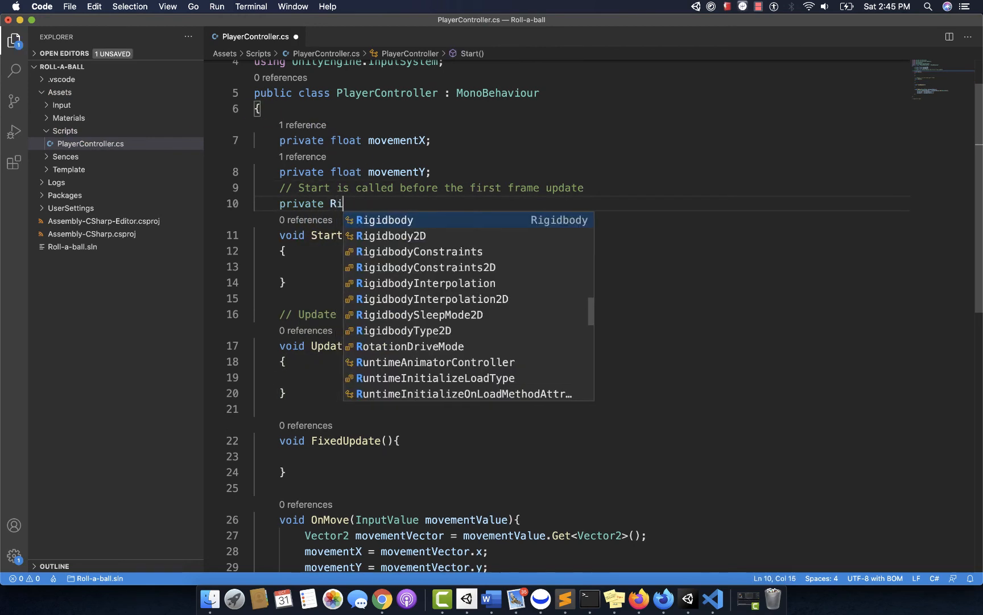
{"action": "type", "text": "gidBody"}
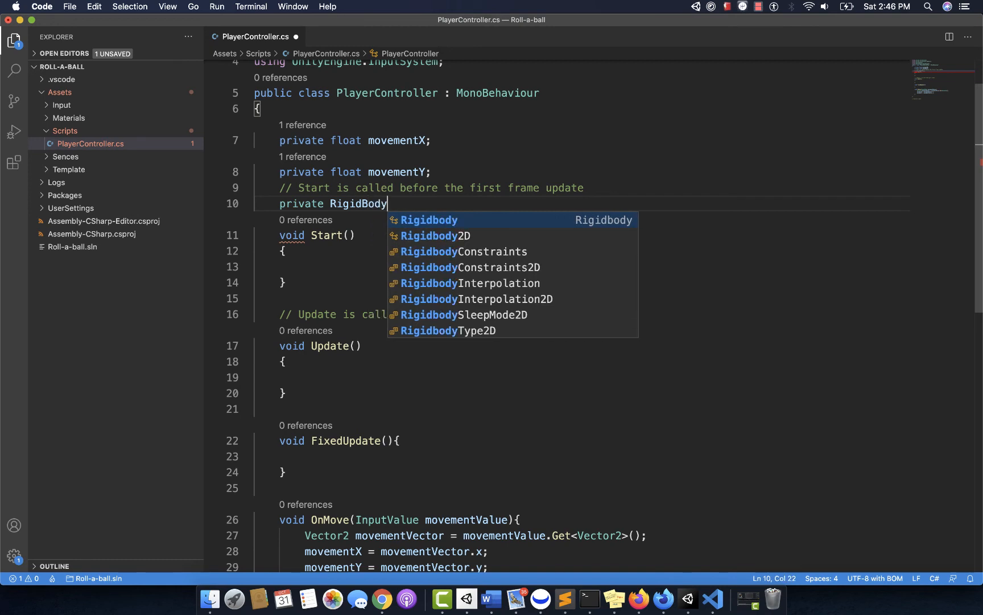
{"action": "key", "text": "Tab"}
{"action": "type", "text": "rigid"}
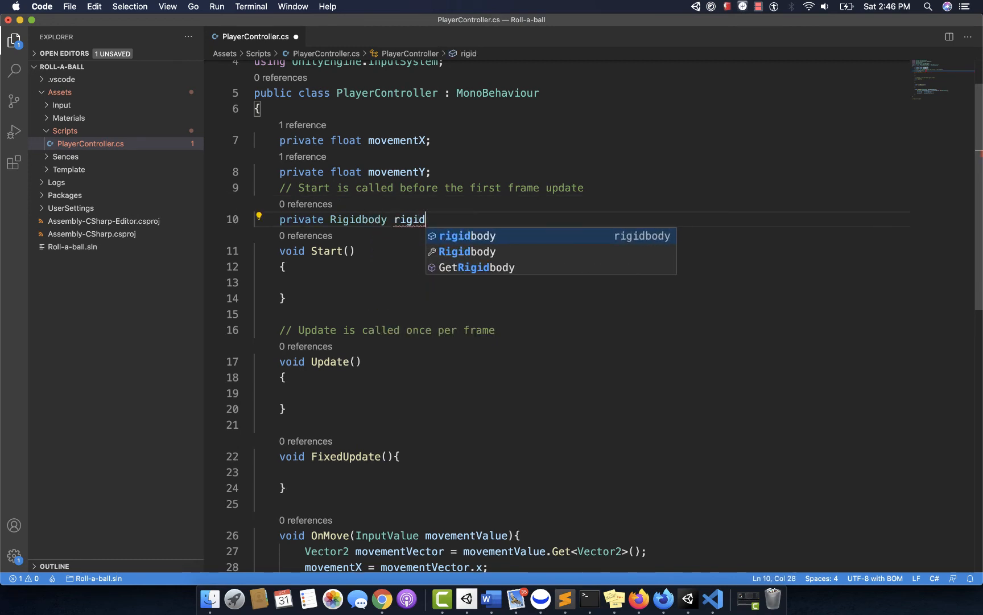
{"action": "type", "text": "body"}
{"action": "type", "text": ";"}
{"action": "double_click", "coordinate": [414, 223]}
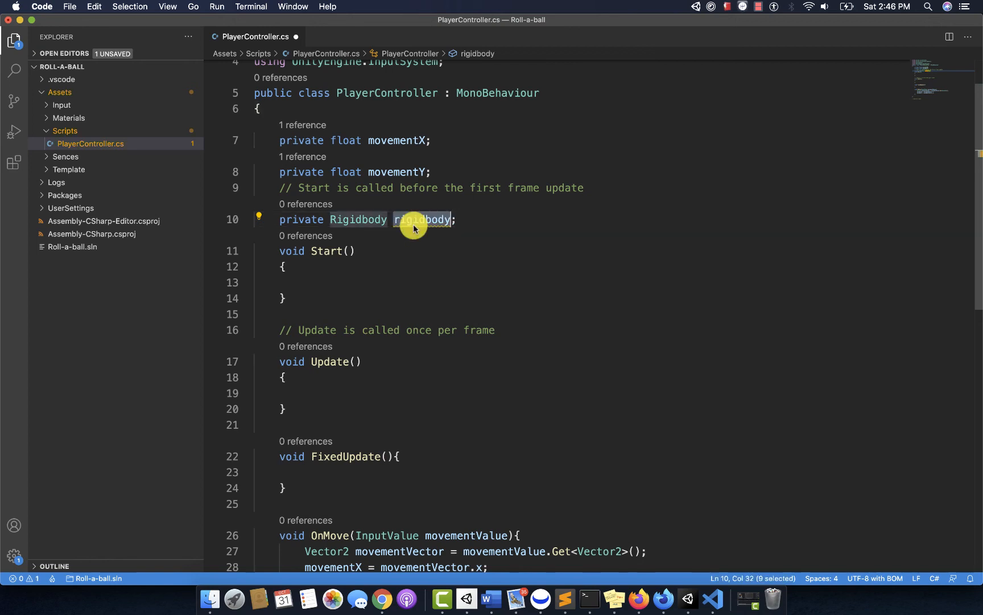
{"action": "double_click", "coordinate": [296, 220]}
{"action": "double_click", "coordinate": [355, 224]}
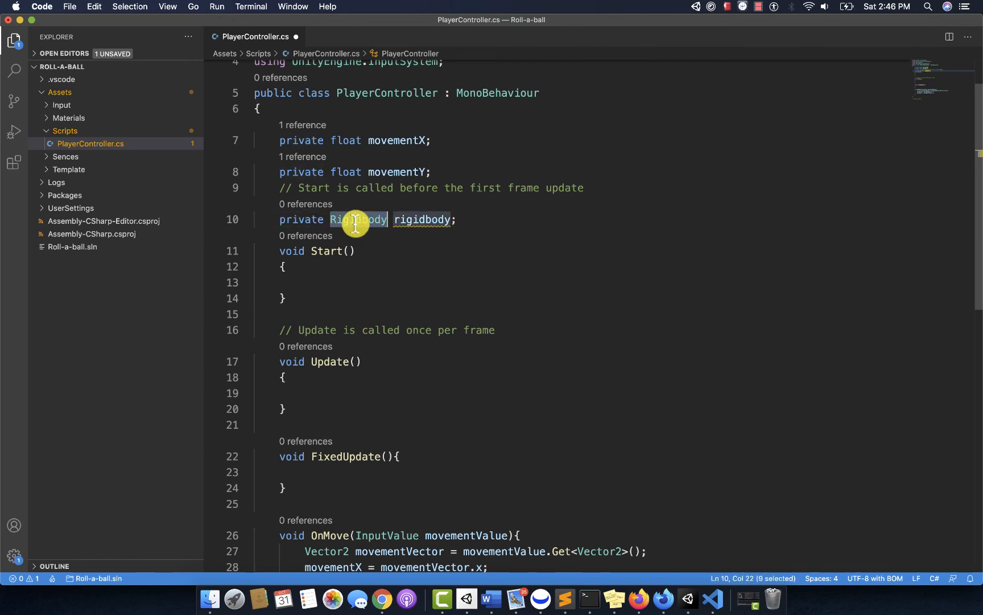
{"action": "double_click", "coordinate": [410, 222]}
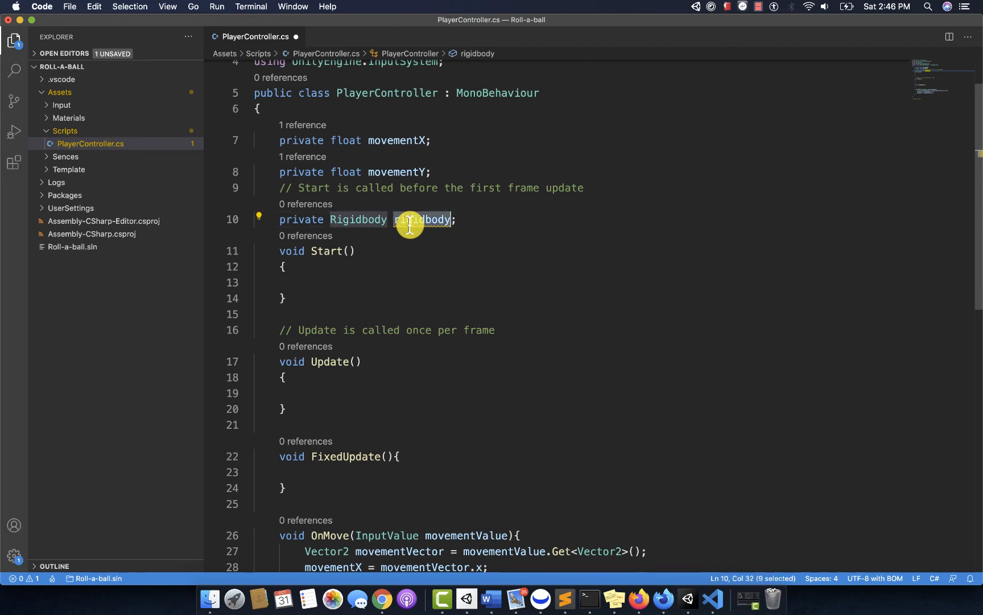
Step: Add rigidbody = GetComponent<Rigidbody>(); to the body of the Start method
{"action": "left_click", "coordinate": [306, 283]}
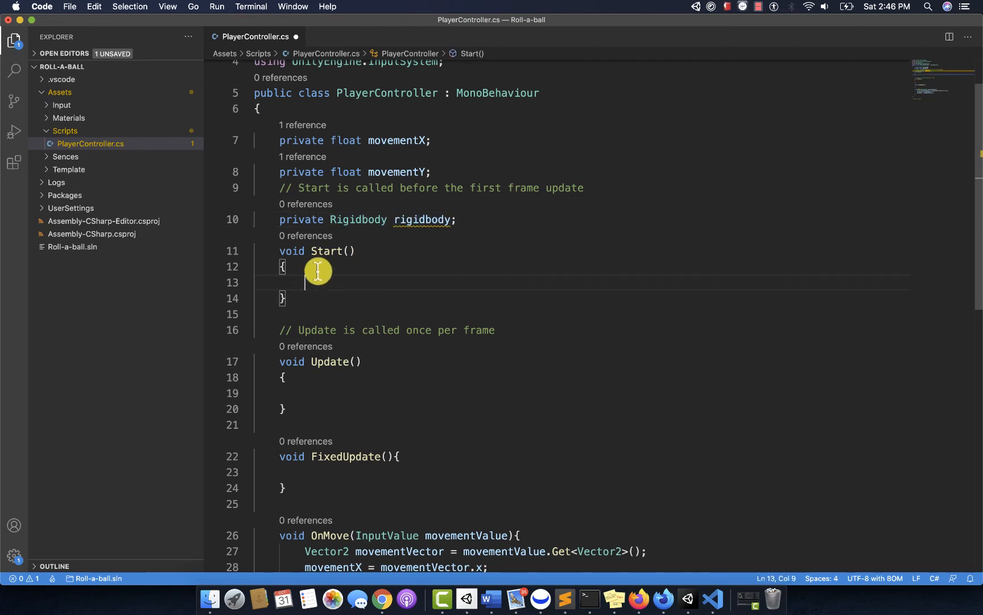
{"action": "type", "text": "rigi"}
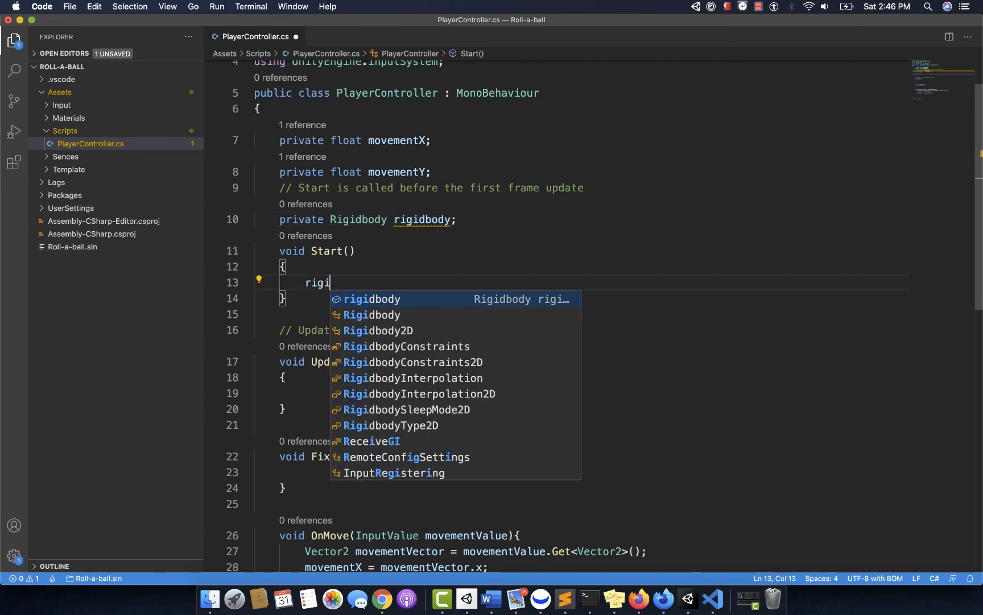
{"action": "type", "text": "dbody = "}
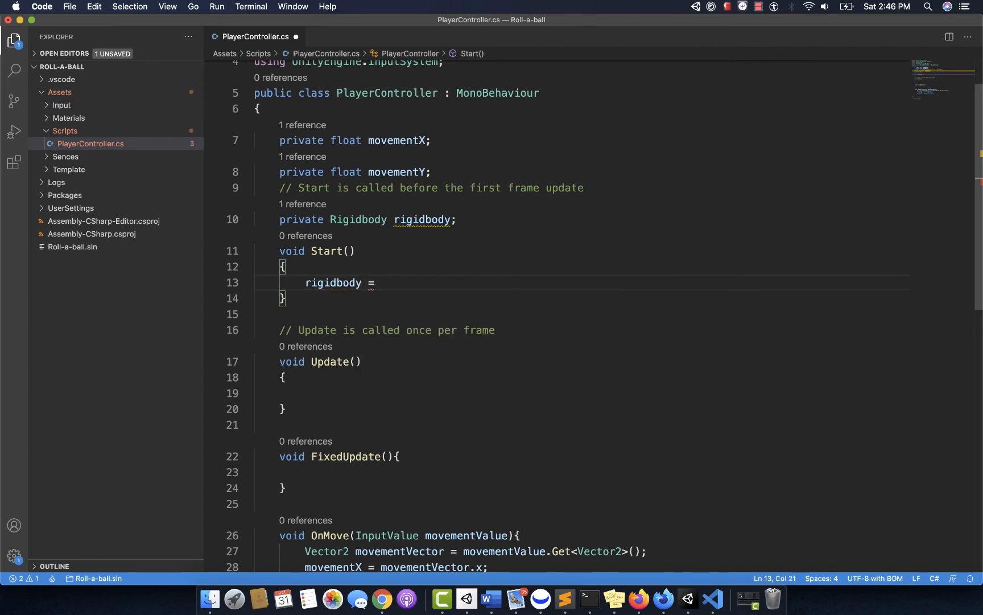
{"action": "type", "text": "GetCo"}
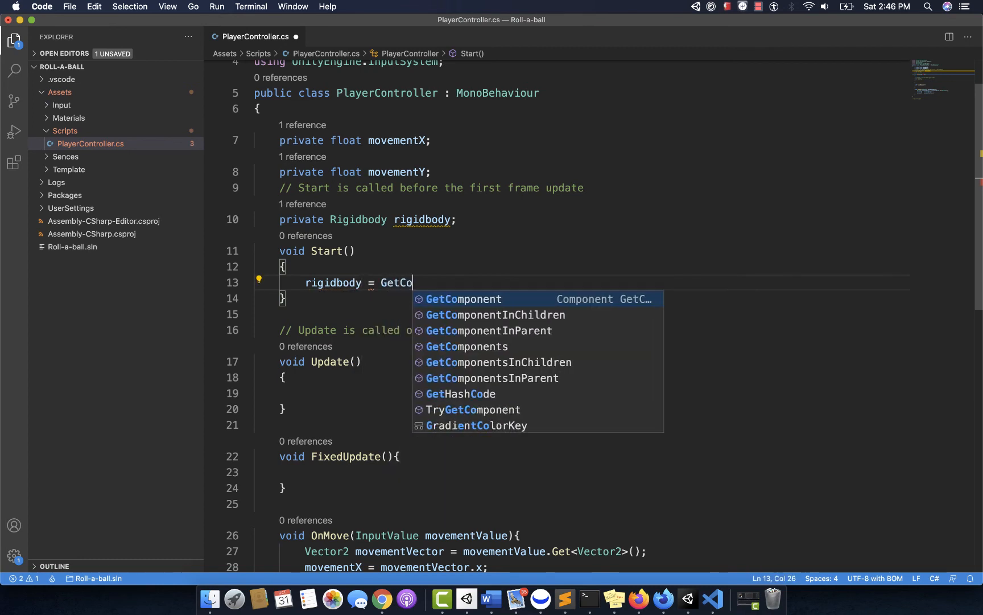
{"action": "type", "text": "mponent"}
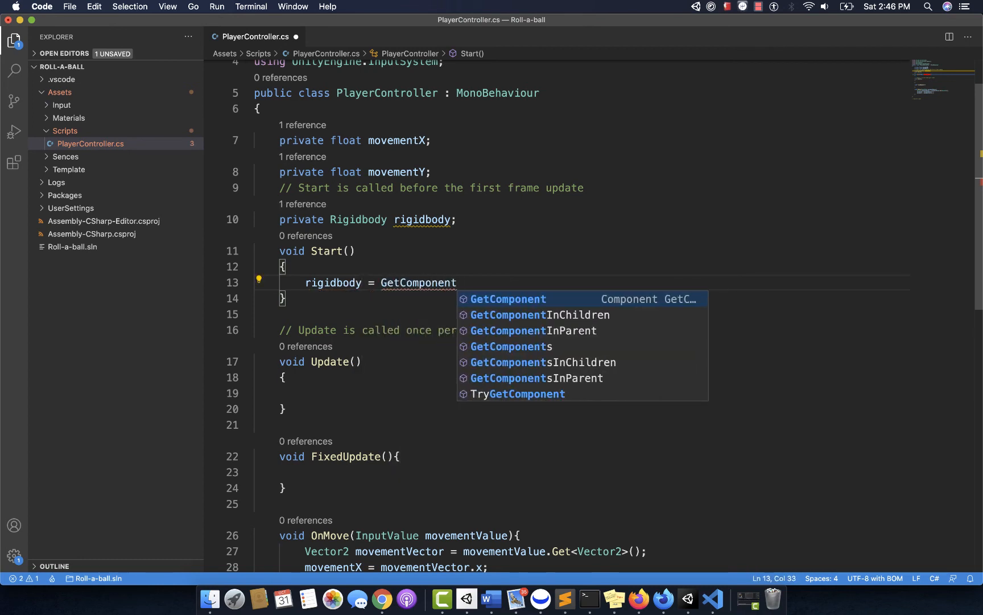
{"action": "type", "text": "<Ri"}
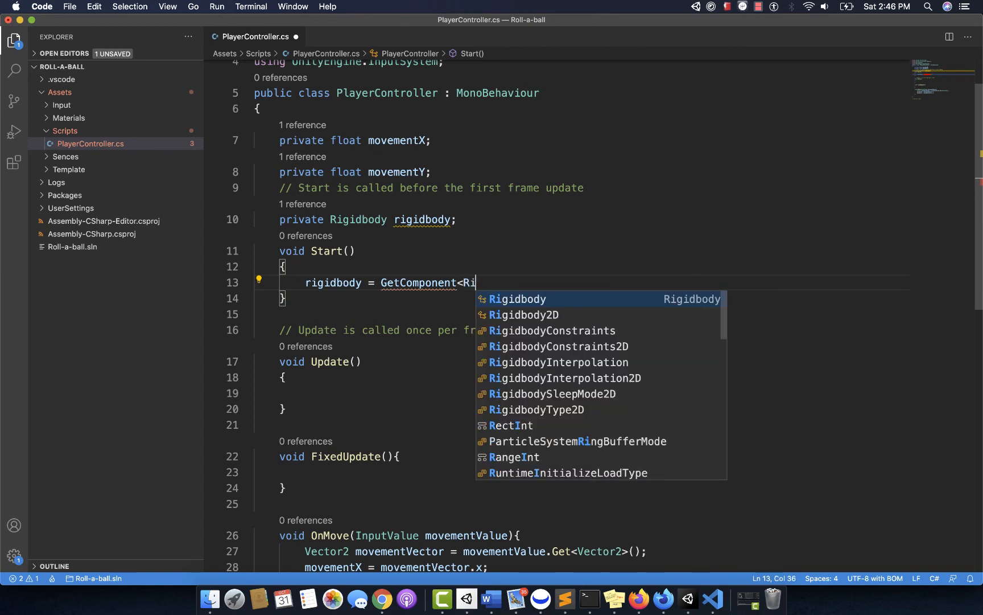
{"action": "type", "text": "gidbody>();"}
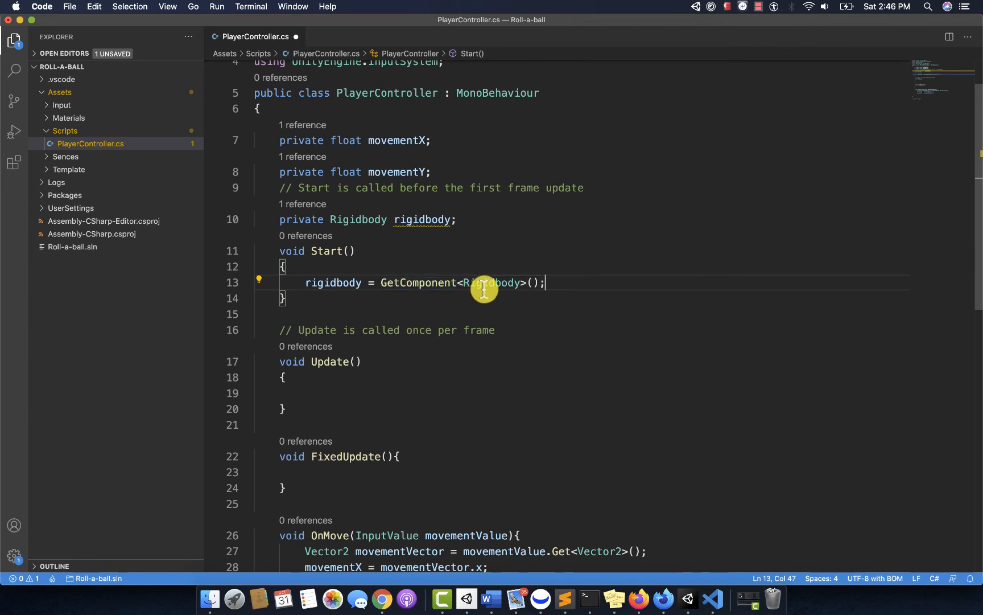
Step: Compare the GetComponent assignment in Start with the Player's Rigidbody component in Unity, and return to the script in Visual Studio Code
{"action": "double_click", "coordinate": [322, 283]}
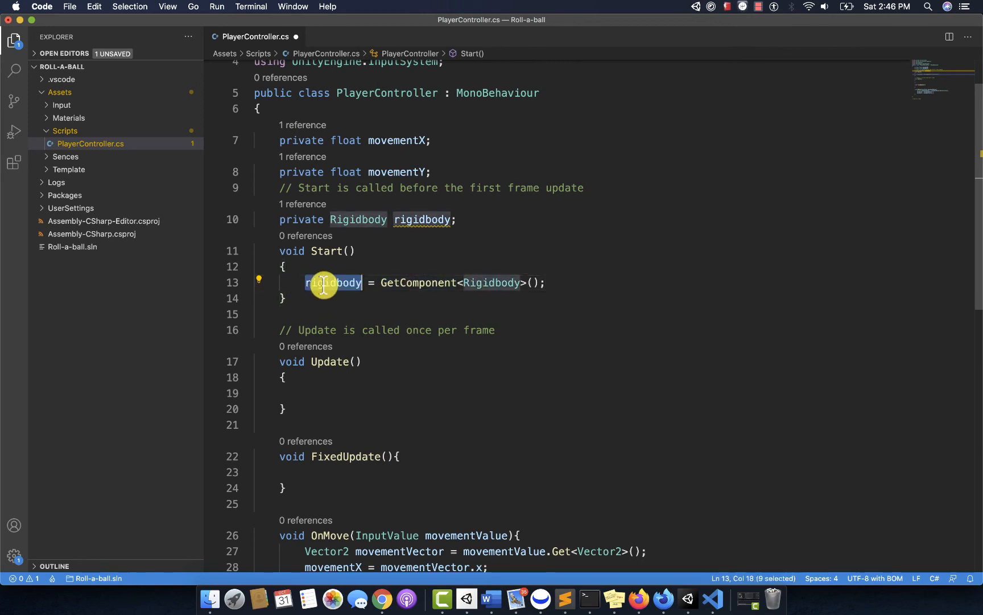
{"action": "left_click", "coordinate": [297, 283]}
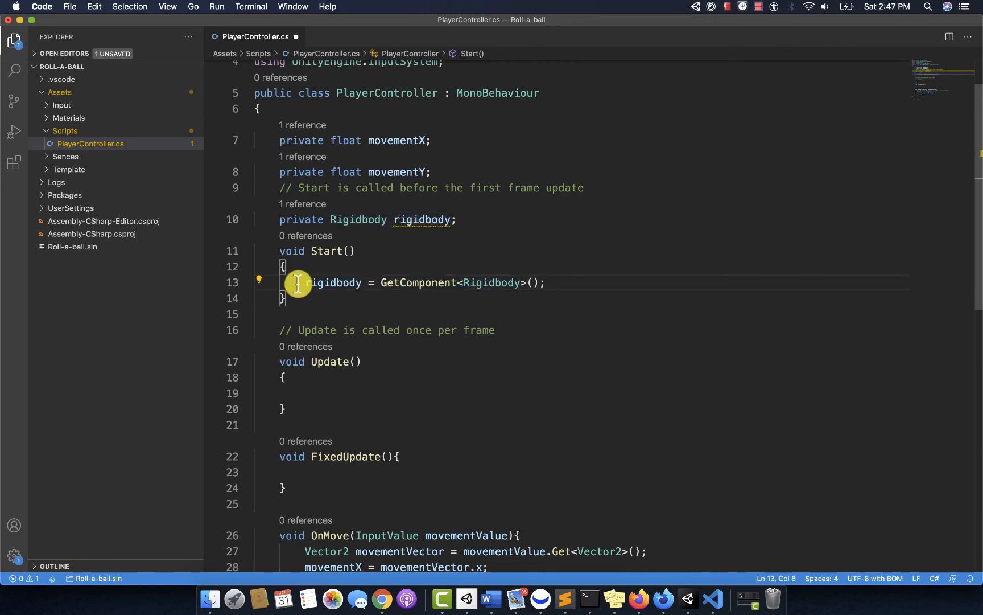
{"action": "left_click_drag", "start_coordinate": [305, 282], "coordinate": [556, 283]}
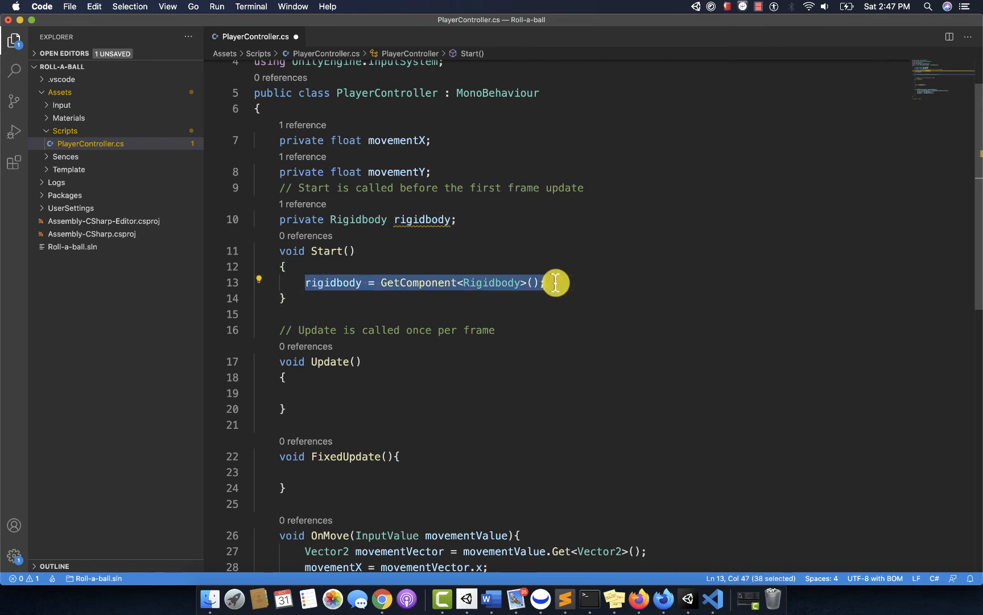
{"action": "key", "text": "super+Tab"}
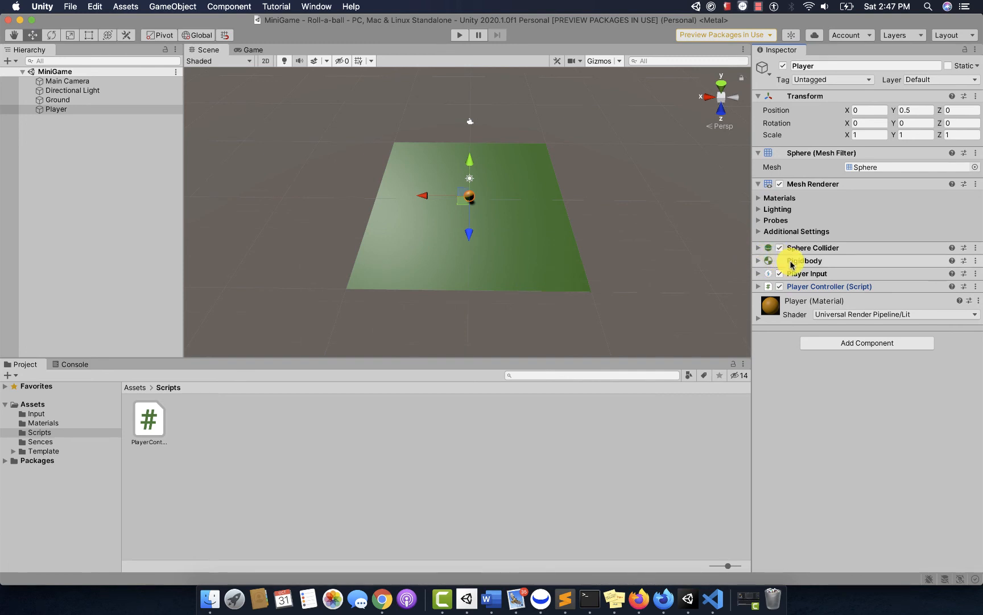
{"action": "key", "text": "super+Tab"}
{"action": "left_click", "coordinate": [320, 307]}
{"action": "left_click_drag", "start_coordinate": [305, 283], "coordinate": [546, 285]}
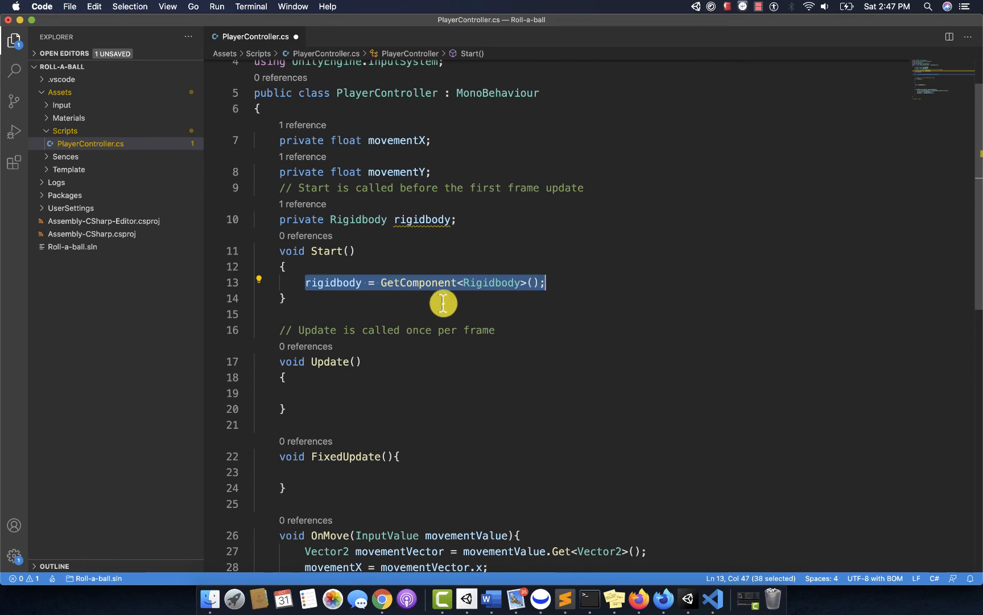
{"action": "left_click", "coordinate": [341, 288]}
{"action": "double_click", "coordinate": [342, 288]}
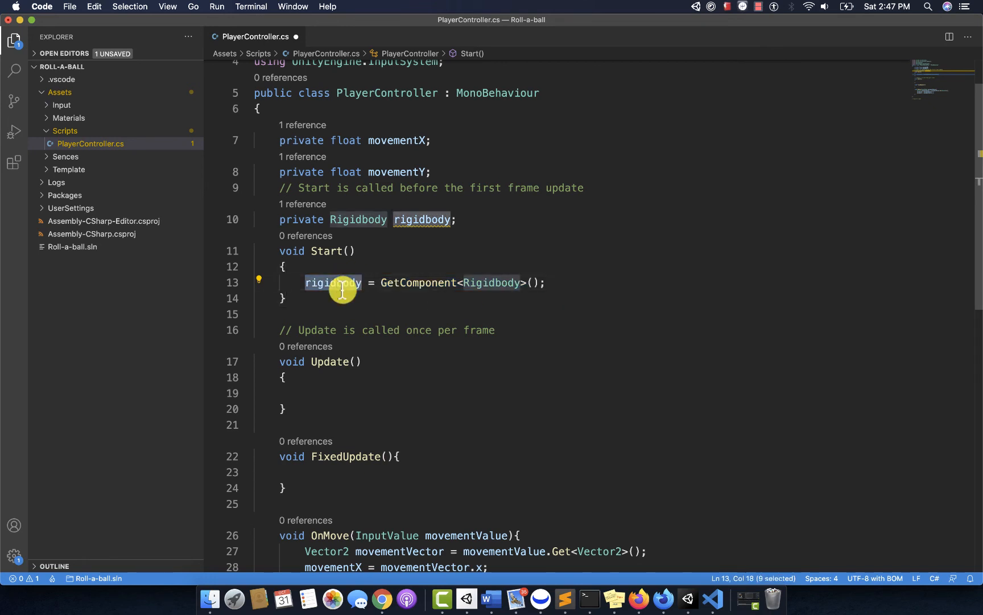
Step: Review the PlayerController script, examining the OnMove method, its movementX and movementY assignments, and the Rigidbody declaration
{"action": "scroll", "coordinate": [342, 289], "scroll_direction": "down", "scroll_amount": 3}
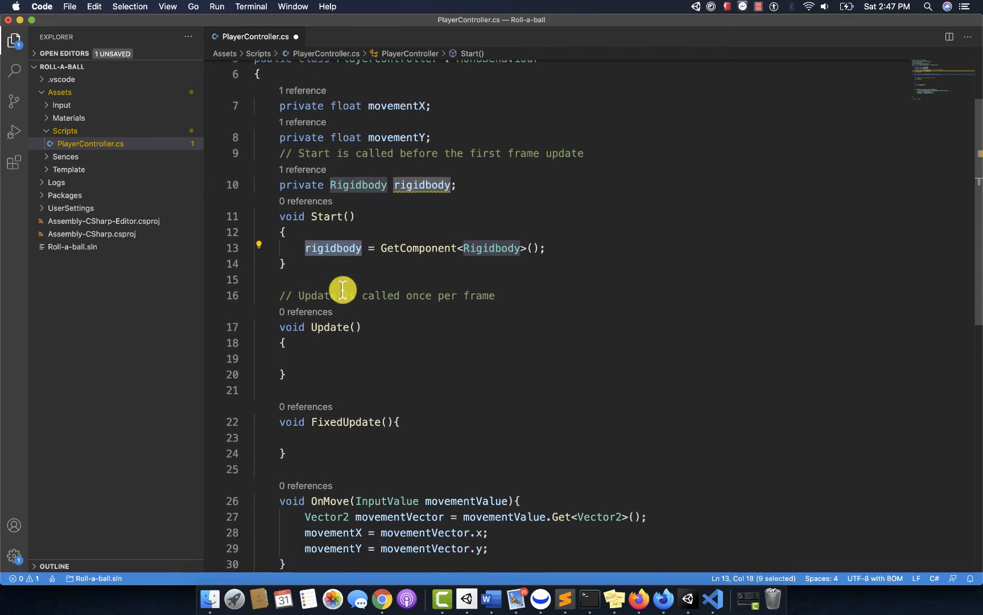
{"action": "scroll", "coordinate": [342, 289], "scroll_direction": "down", "scroll_amount": 2}
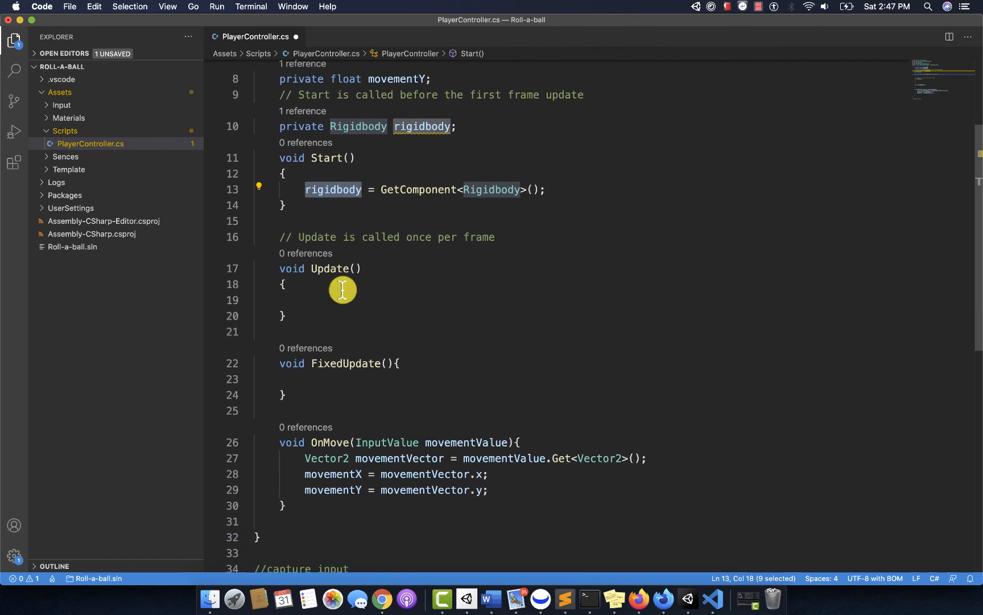
{"action": "scroll", "coordinate": [449, 283], "scroll_direction": "up", "scroll_amount": 7}
{"action": "left_click", "coordinate": [362, 248]}
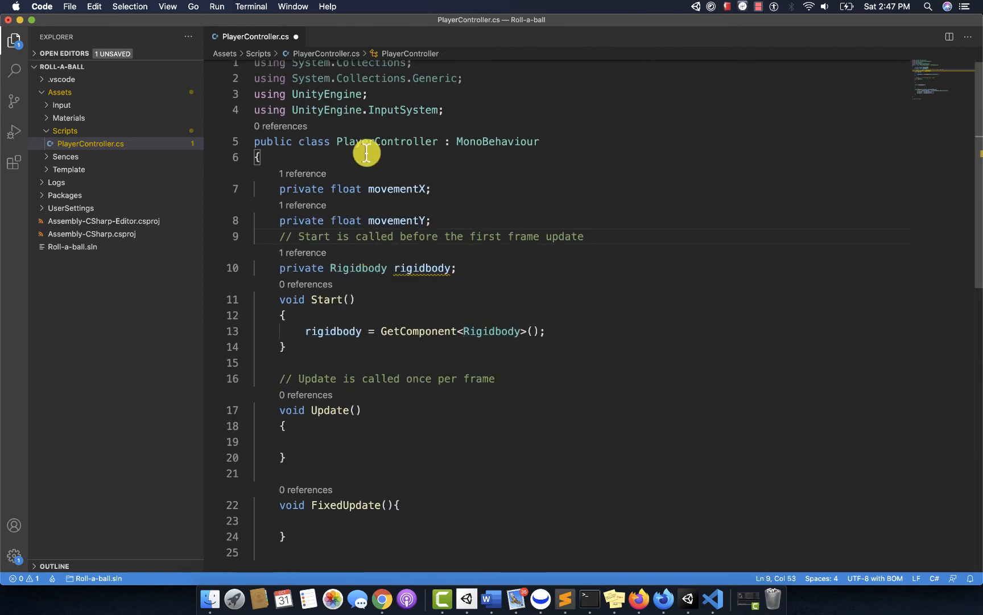
{"action": "scroll", "coordinate": [353, 216], "scroll_direction": "down", "scroll_amount": 7}
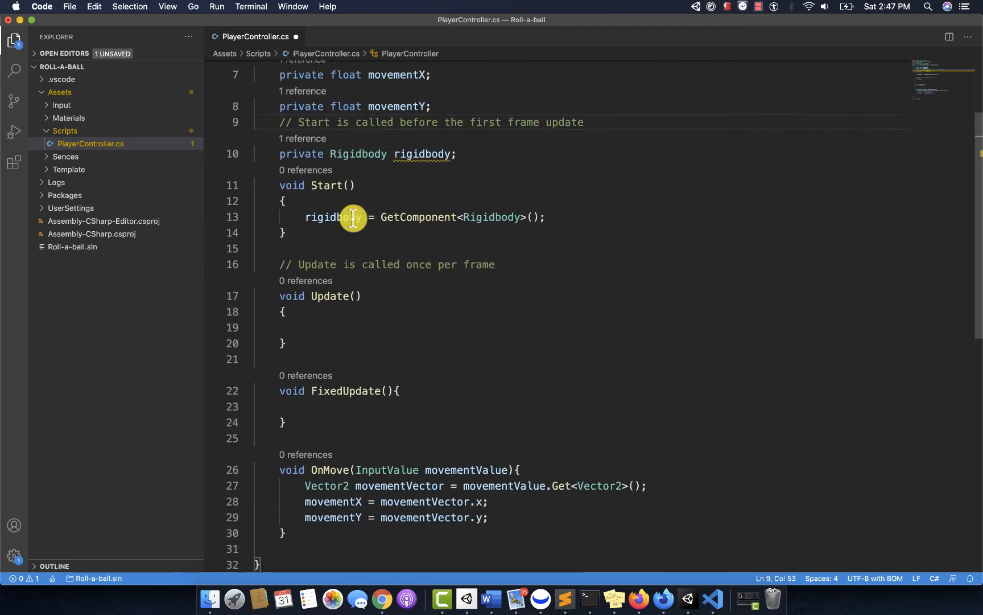
{"action": "scroll", "coordinate": [353, 218], "scroll_direction": "down", "scroll_amount": 6}
{"action": "left_click", "coordinate": [279, 378]}
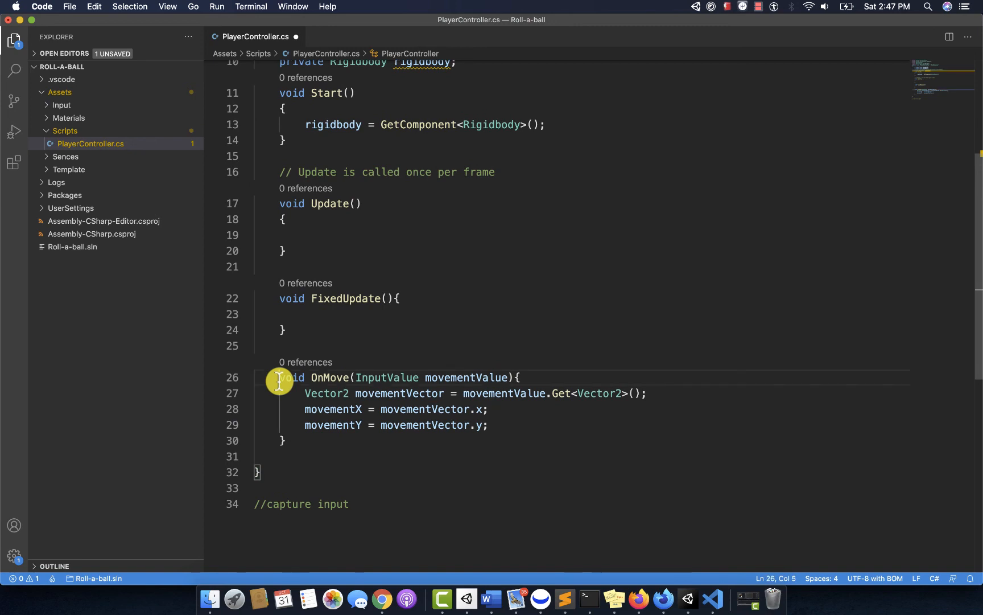
{"action": "left_click", "coordinate": [301, 410]}
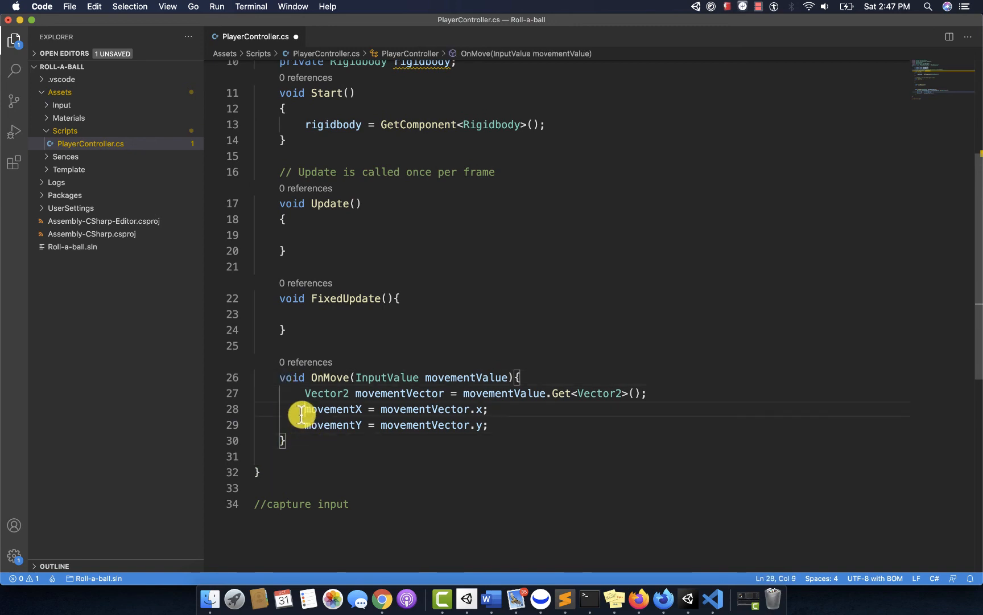
{"action": "left_click_drag", "start_coordinate": [300, 410], "coordinate": [515, 424]}
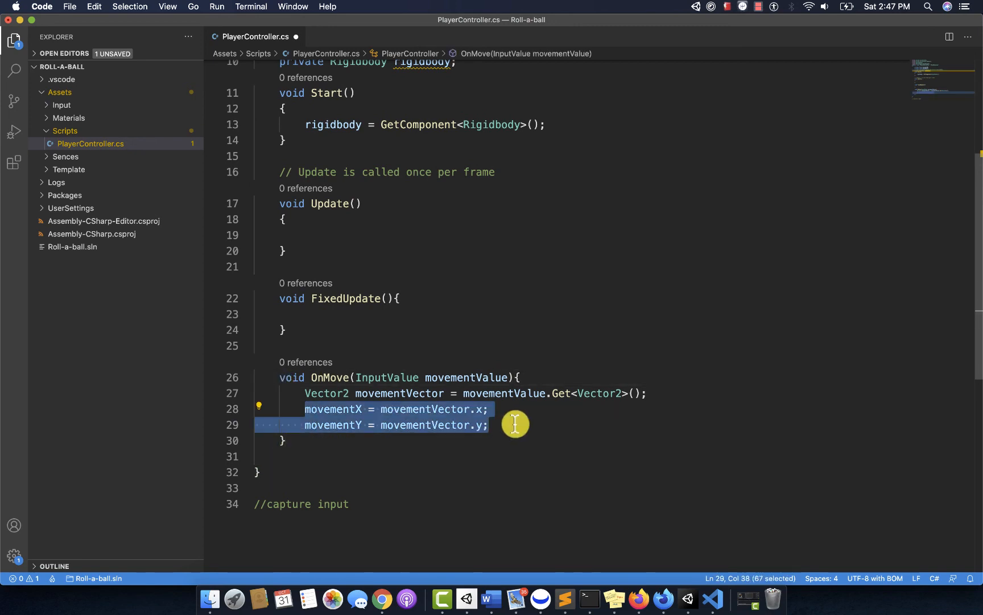
{"action": "scroll", "coordinate": [515, 424], "scroll_direction": "up", "scroll_amount": 4}
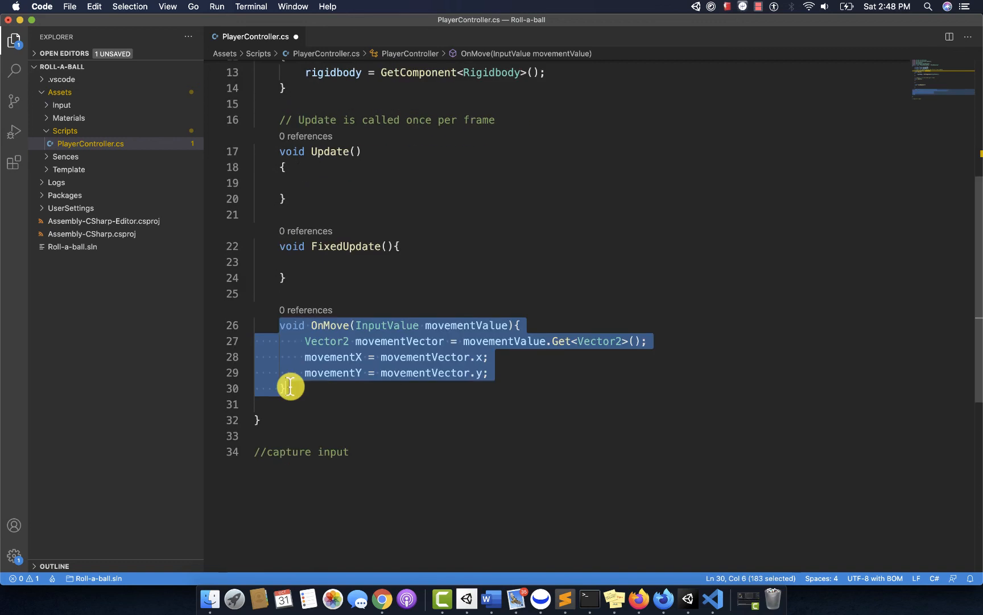
{"action": "scroll", "coordinate": [290, 386], "scroll_direction": "up", "scroll_amount": 1}
{"action": "left_click", "coordinate": [275, 343]}
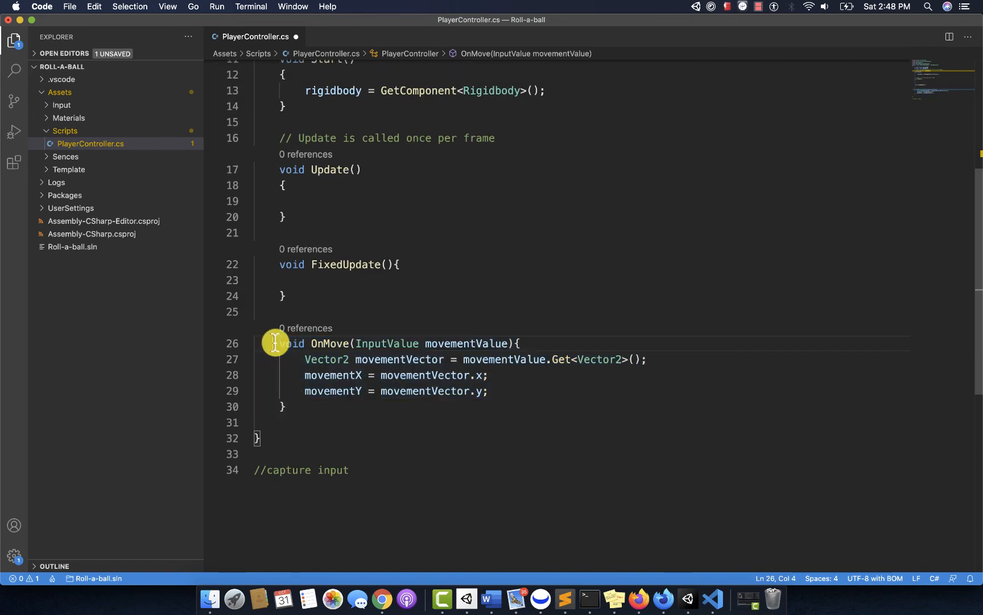
{"action": "left_click", "coordinate": [289, 407], "text": "shift"}
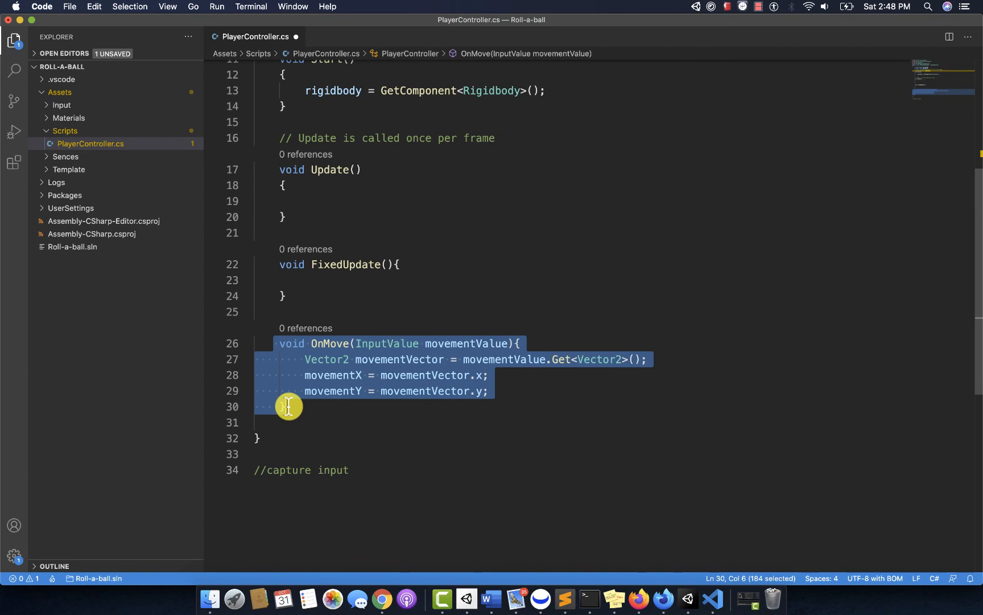
{"action": "scroll", "coordinate": [289, 405], "scroll_direction": "up", "scroll_amount": 5}
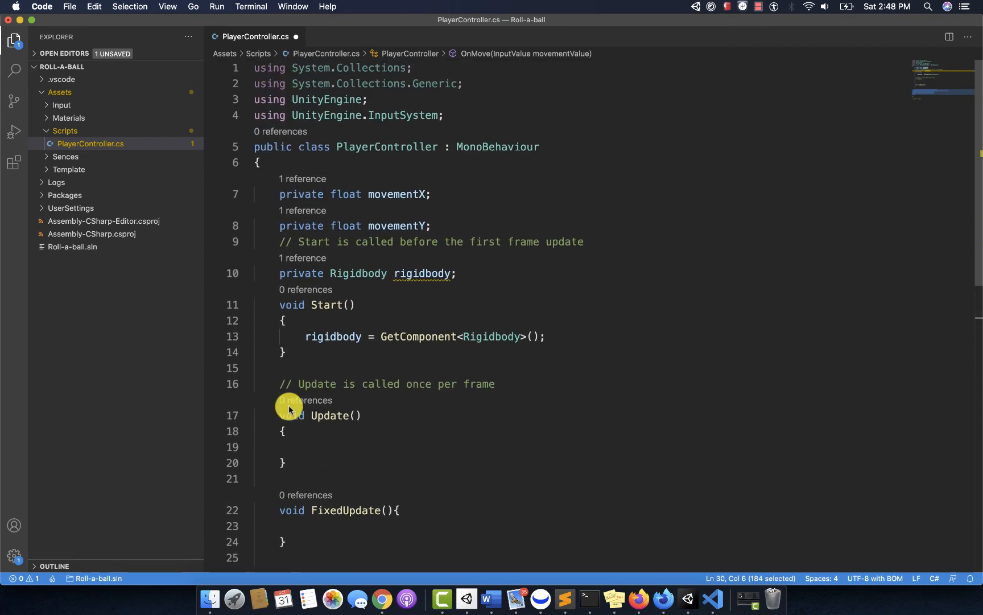
{"action": "left_click", "coordinate": [279, 273]}
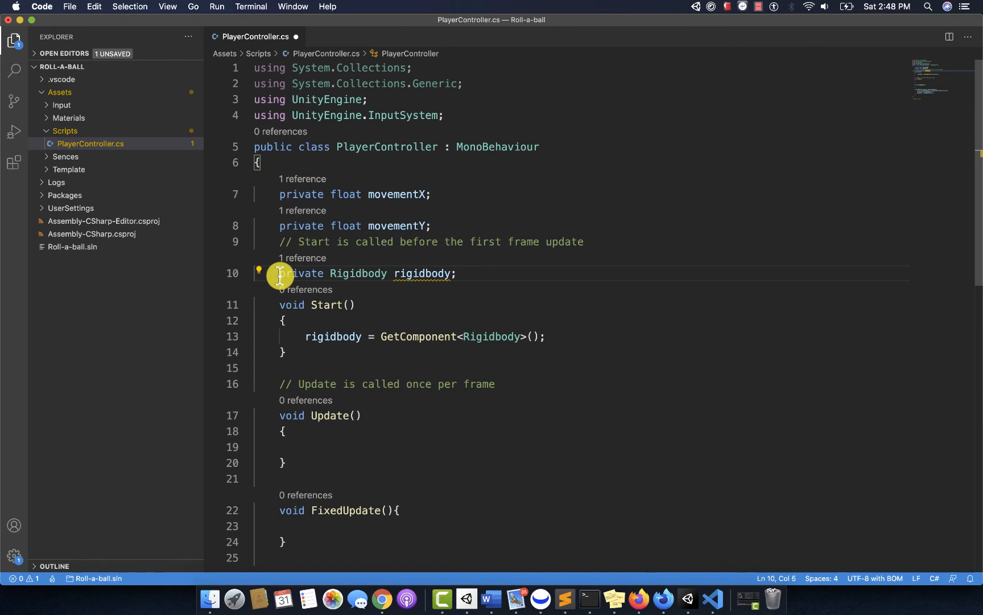
{"action": "left_click", "coordinate": [466, 277], "text": "shift"}
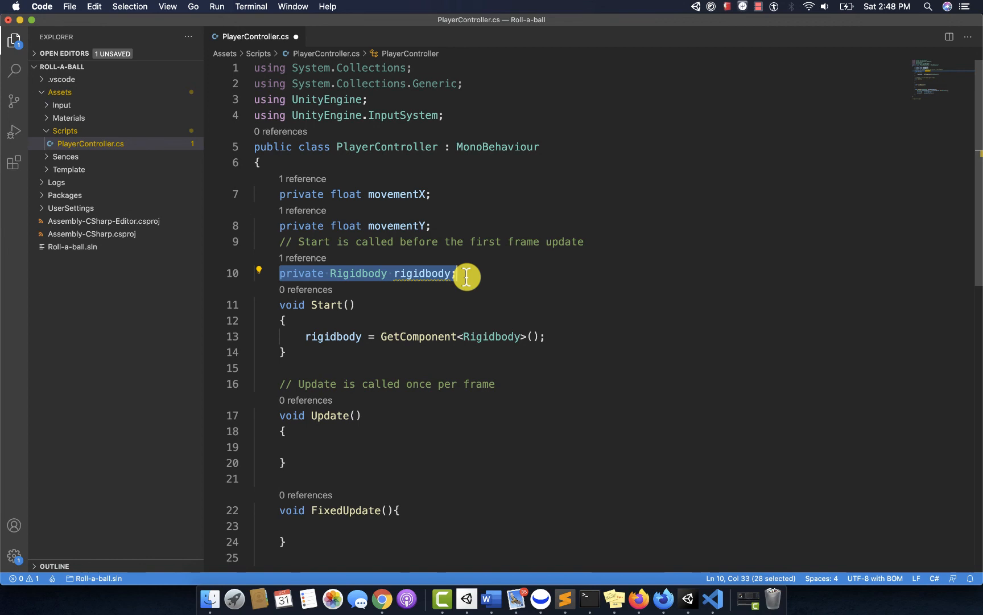
Step: Declare Vector3 movement = new Vector3(); inside the FixedUpdate method
{"action": "scroll", "coordinate": [320, 375], "scroll_direction": "down", "scroll_amount": 5}
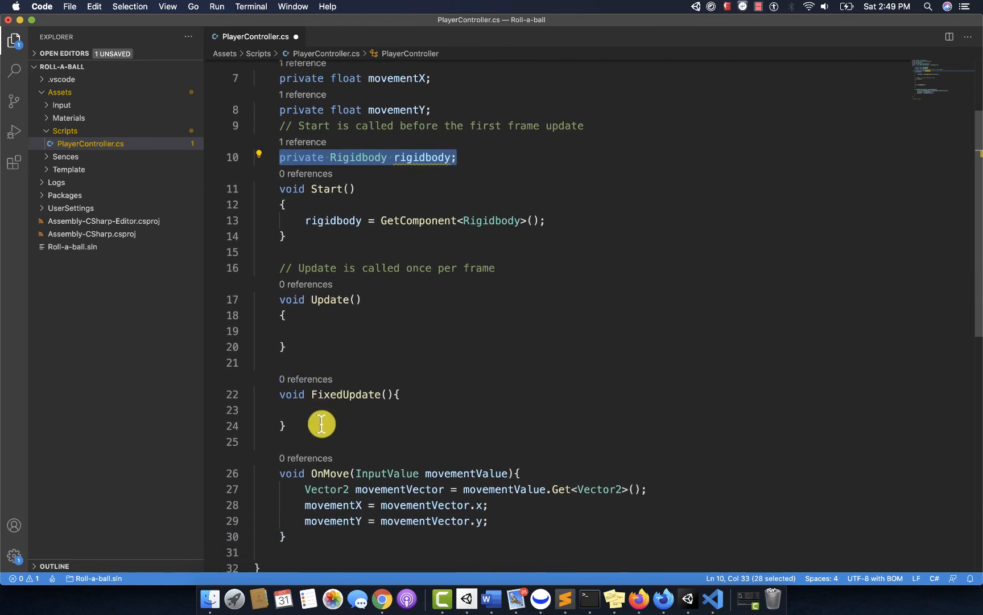
{"action": "left_click", "coordinate": [322, 410]}
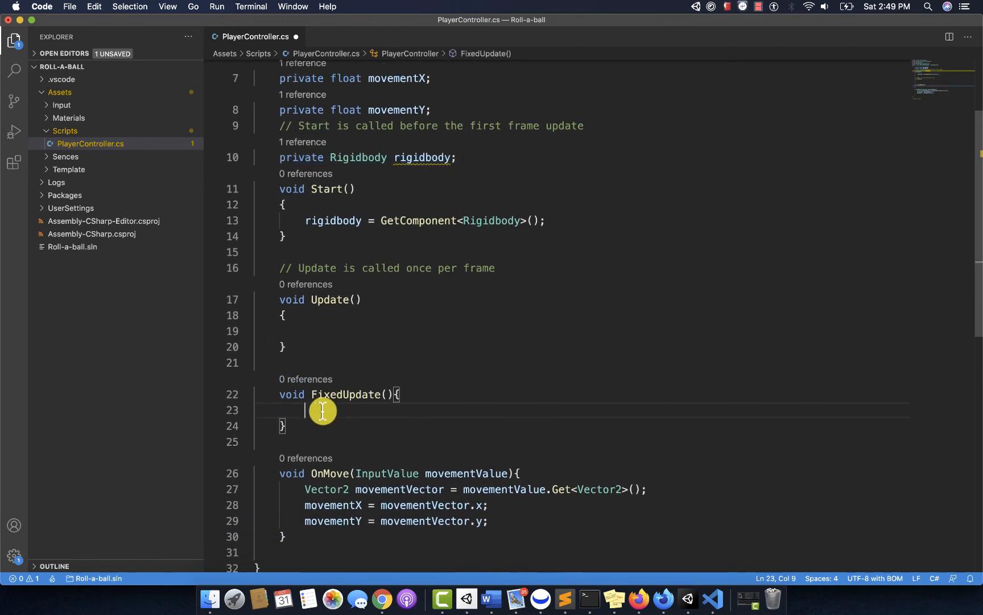
{"action": "type", "text": "Vec"}
{"action": "key", "text": "Down"}
{"action": "key", "text": "Down"}
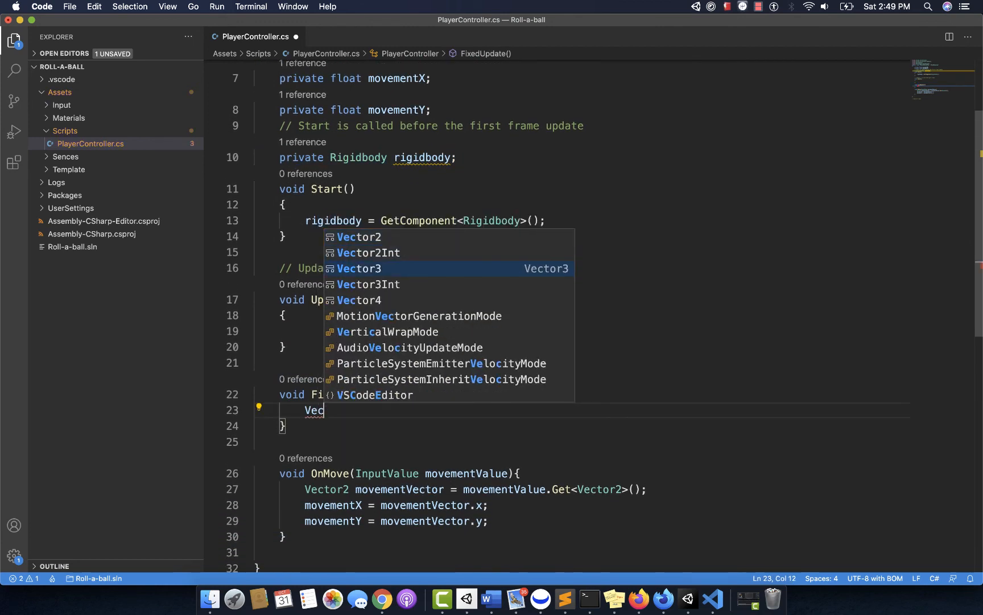
{"action": "type", "text": "tor3 "}
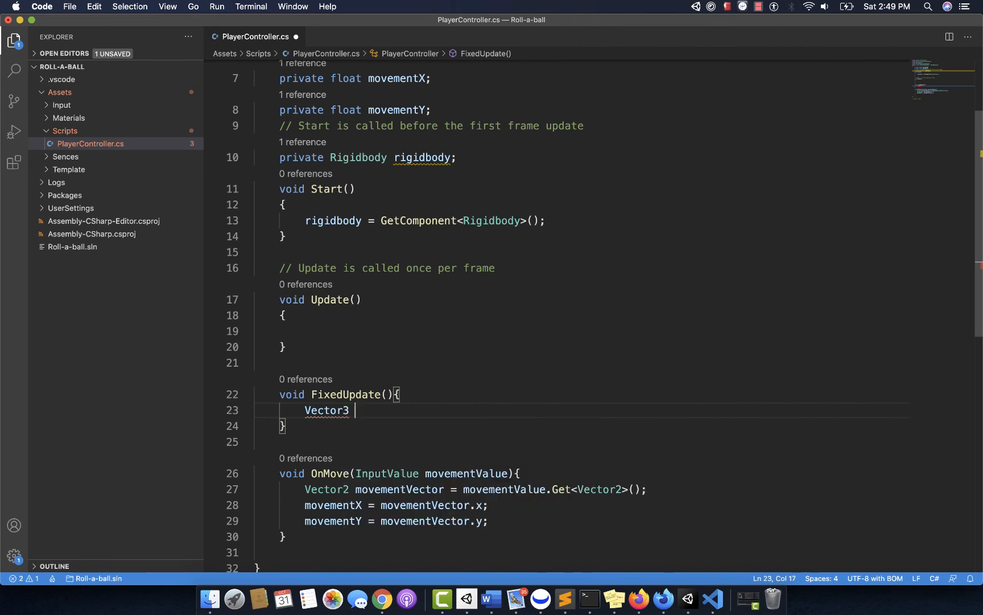
{"action": "type", "text": "movement = new Ve"}
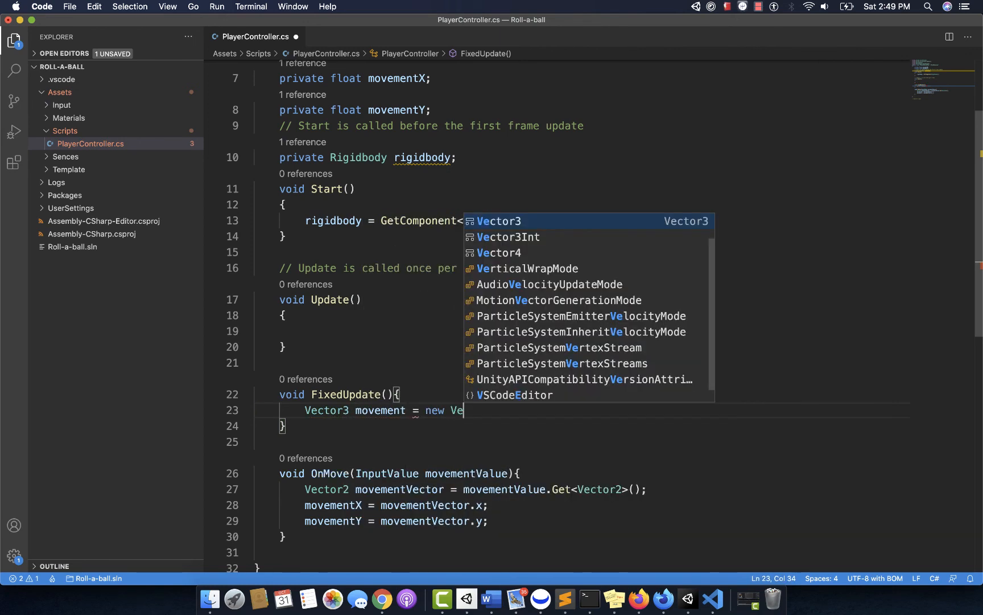
{"action": "key", "text": "Tab"}
{"action": "type", "text": "(m"}
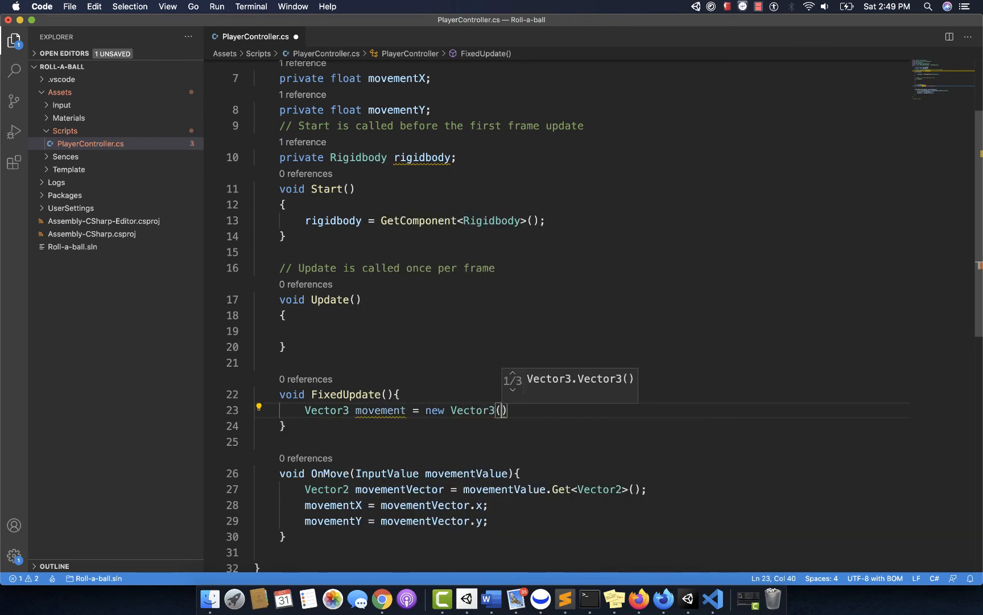
{"action": "type", "text": ");"}
Step: Pass movementX, 0.0f and movementY as the arguments of the new Vector3 in FixedUpdate, and add an empty line below it
{"action": "key", "text": "Left"}
{"action": "key", "text": "Left"}
{"action": "type", "text": "m"}
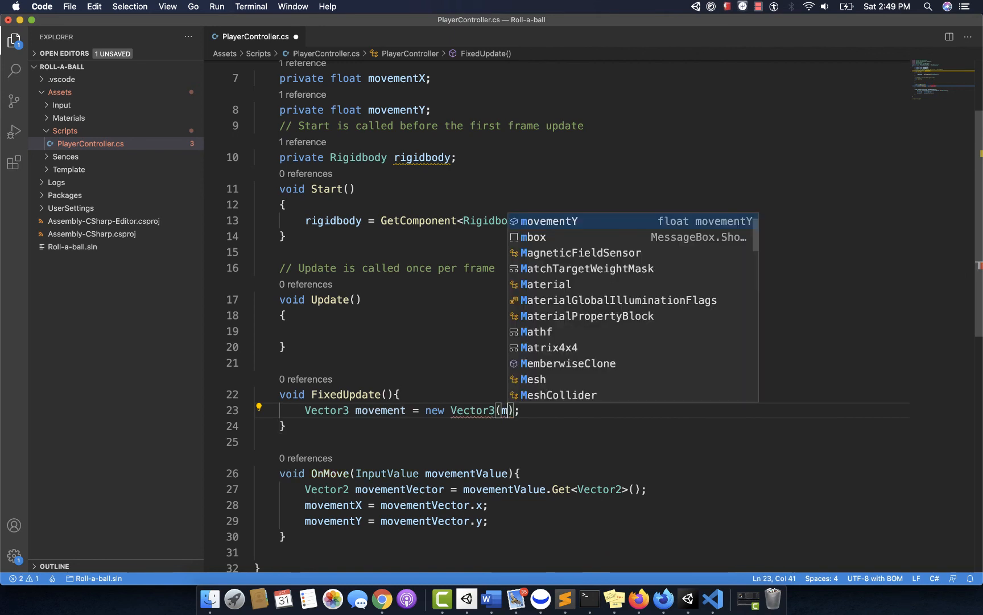
{"action": "type", "text": "ovem"}
{"action": "key", "text": "Up"}
{"action": "key", "text": "Tab"}
{"action": "type", "text": ","}
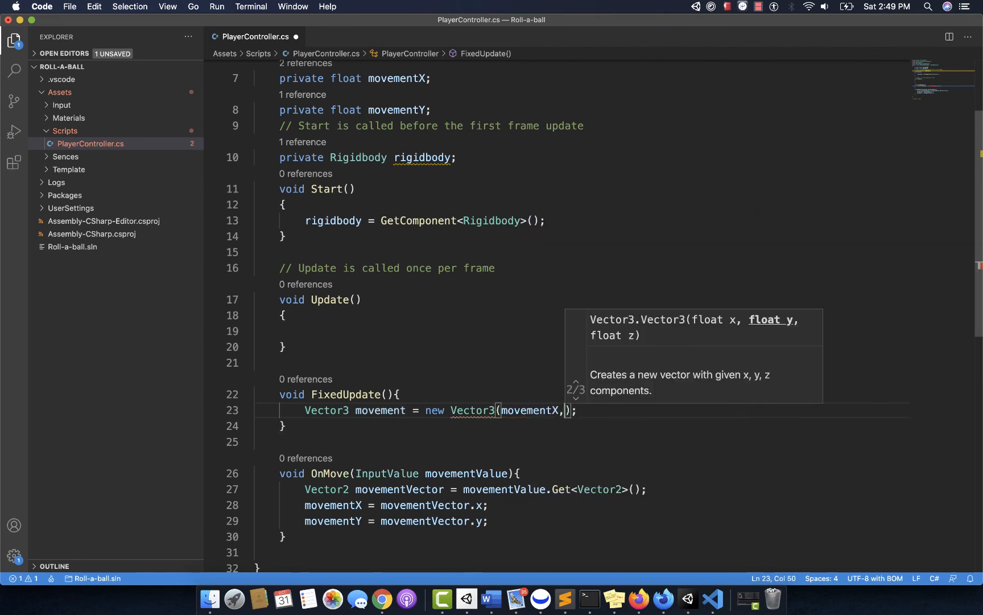
{"action": "type", "text": "0.0f,"}
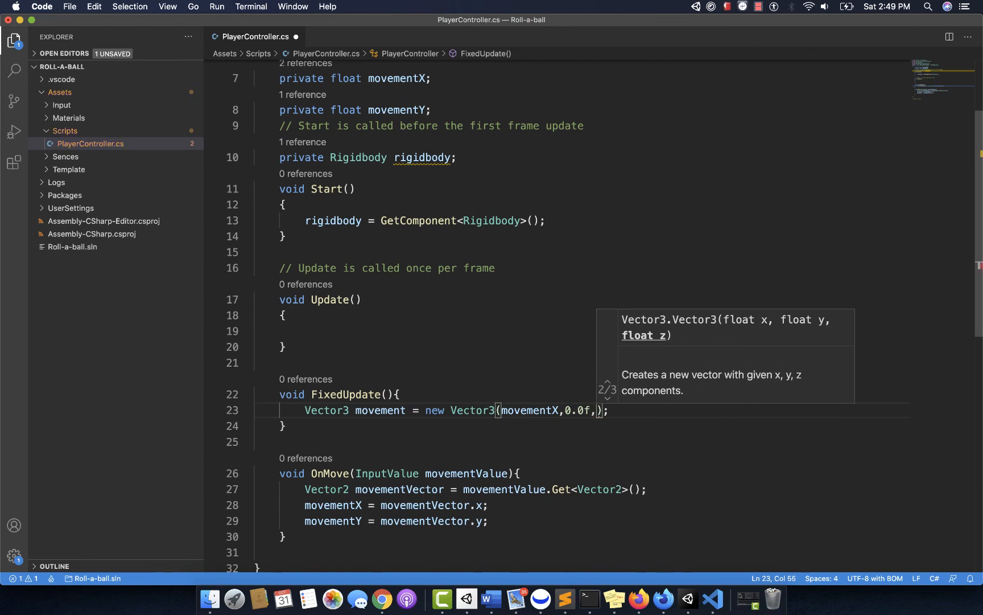
{"action": "type", "text": "movem"}
{"action": "key", "text": "Down"}
{"action": "key", "text": "Tab"}
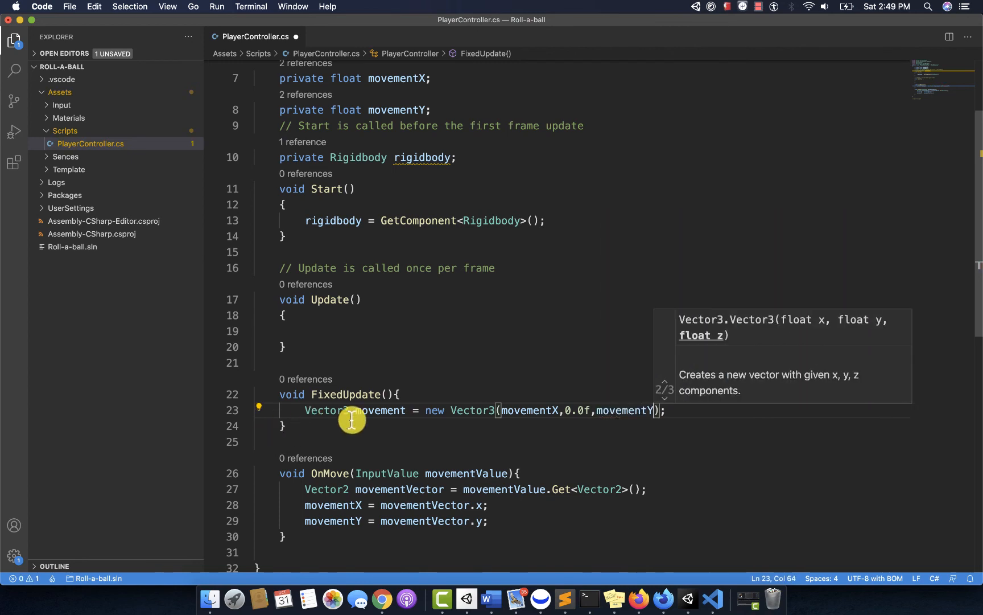
{"action": "left_click", "coordinate": [694, 410]}
{"action": "key", "text": "Return"}
{"action": "scroll", "coordinate": [391, 429], "scroll_direction": "down", "scroll_amount": 1}
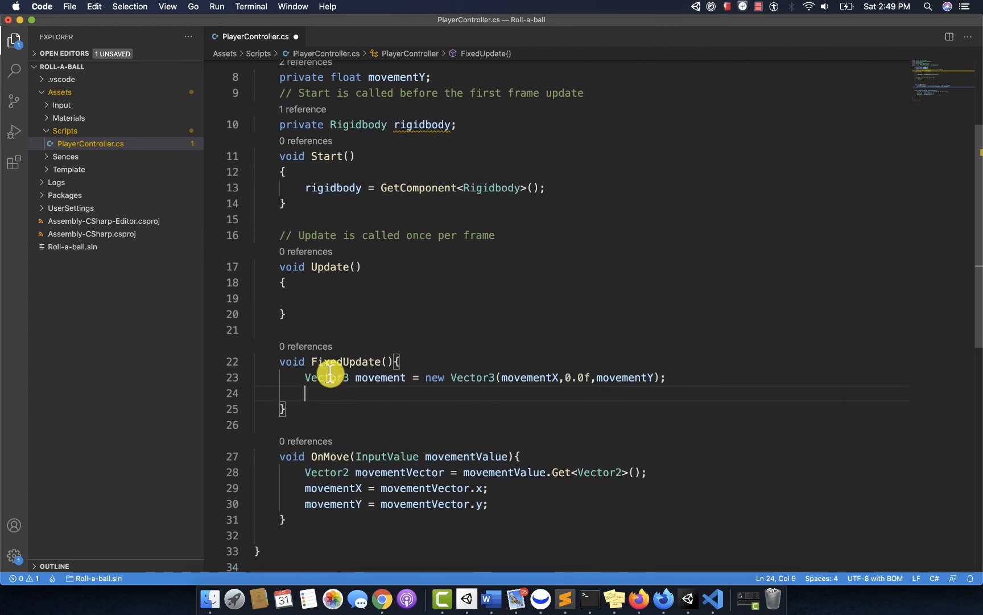
Step: Examine the movement declaration in FixedUpdate, relating the movementX, 0.0f and movementY arguments to the Vector3's x, y and z components
{"action": "left_click", "coordinate": [305, 377]}
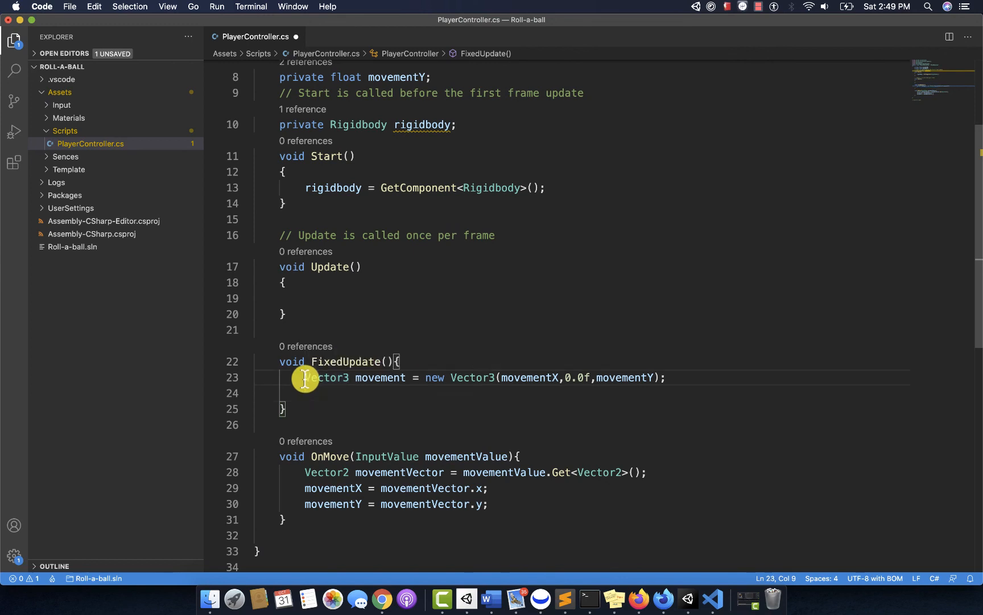
{"action": "double_click", "coordinate": [365, 379]}
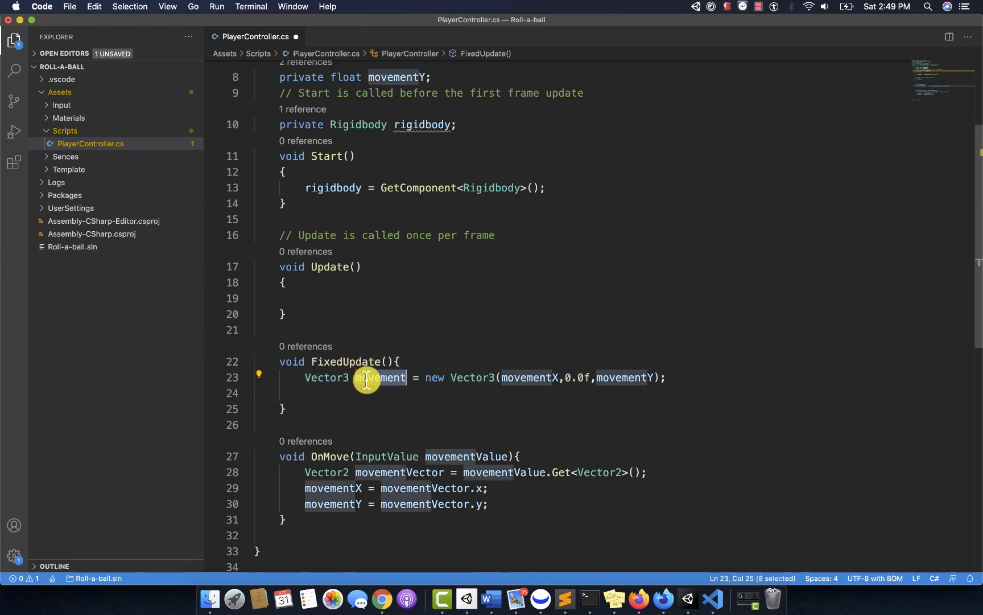
{"action": "left_click", "coordinate": [425, 378]}
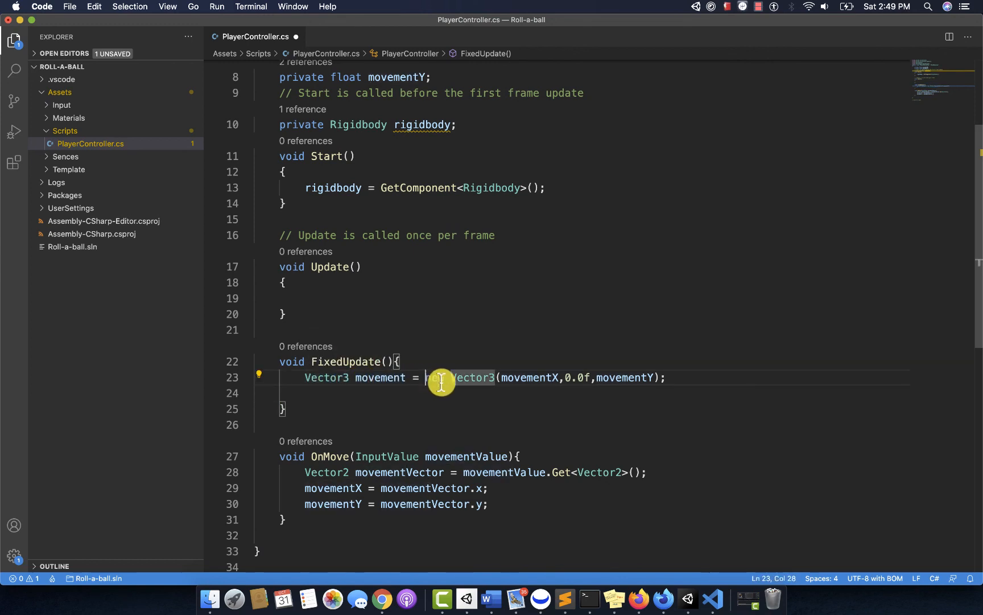
{"action": "left_click", "coordinate": [498, 380], "text": "shift"}
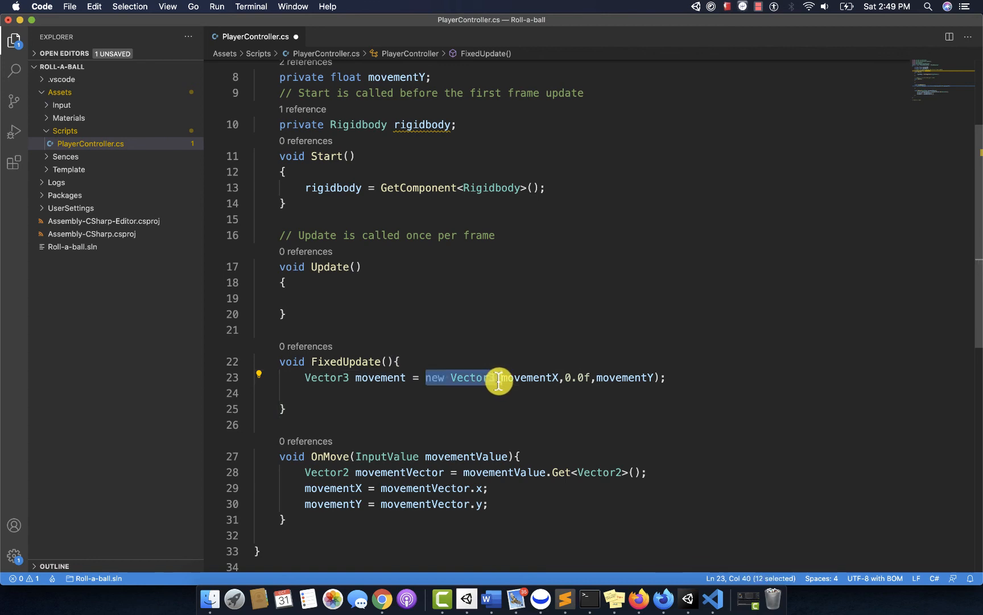
{"action": "left_click", "coordinate": [475, 379]}
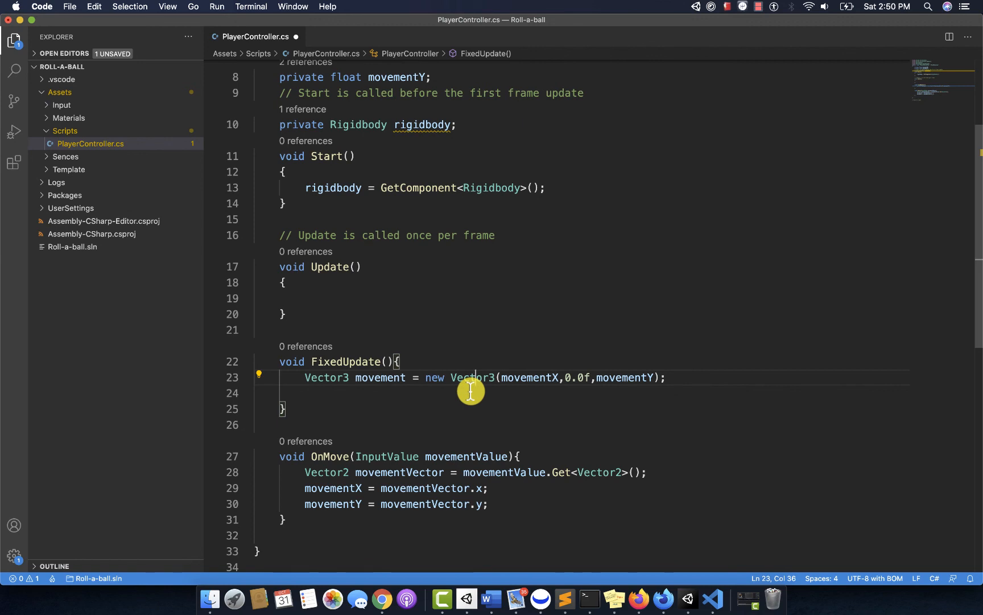
{"action": "double_click", "coordinate": [513, 377]}
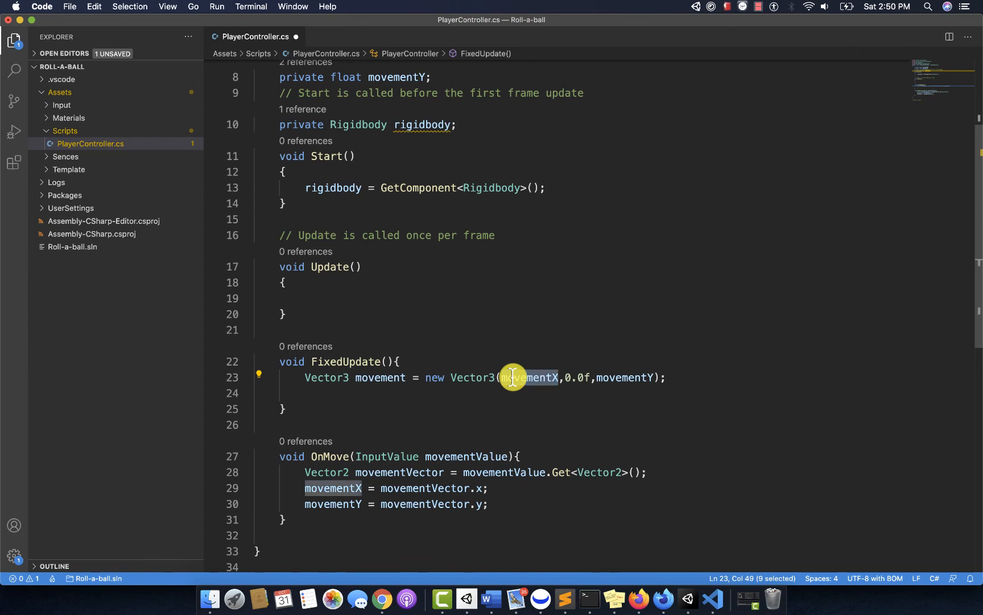
{"action": "left_click", "coordinate": [574, 377]}
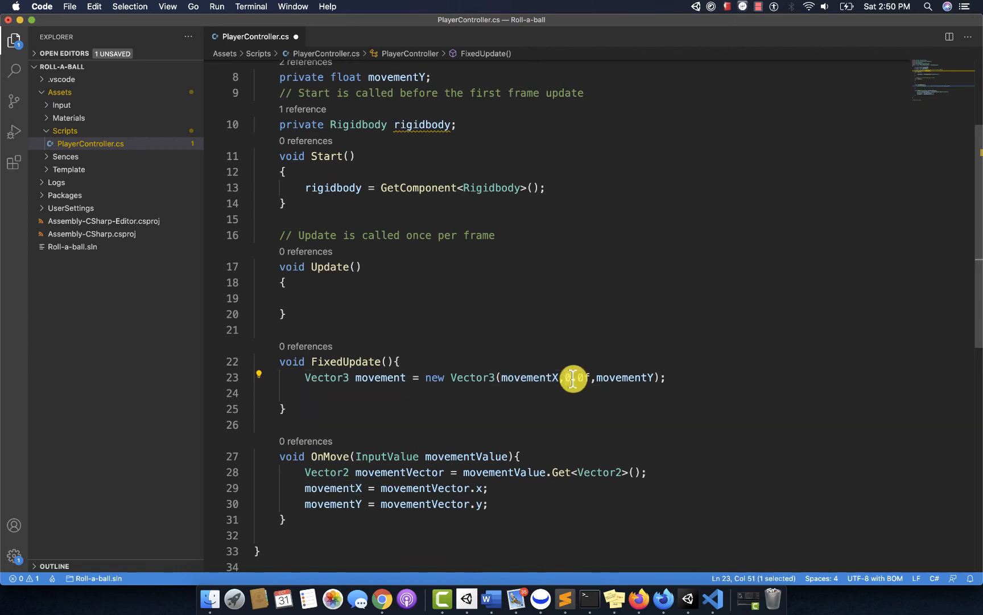
{"action": "left_click", "coordinate": [620, 377]}
{"action": "double_click", "coordinate": [619, 377]}
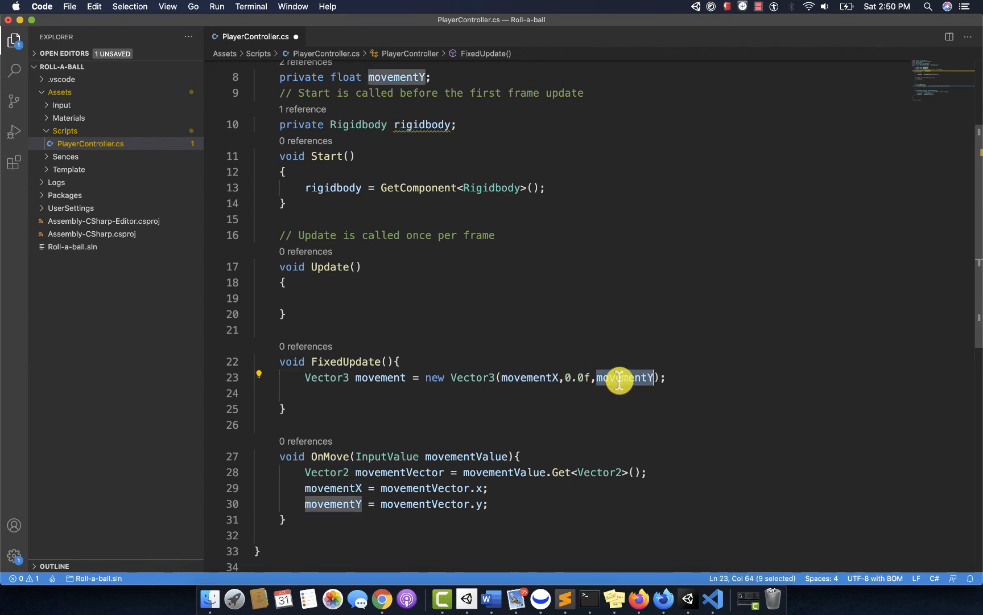
{"action": "double_click", "coordinate": [536, 377]}
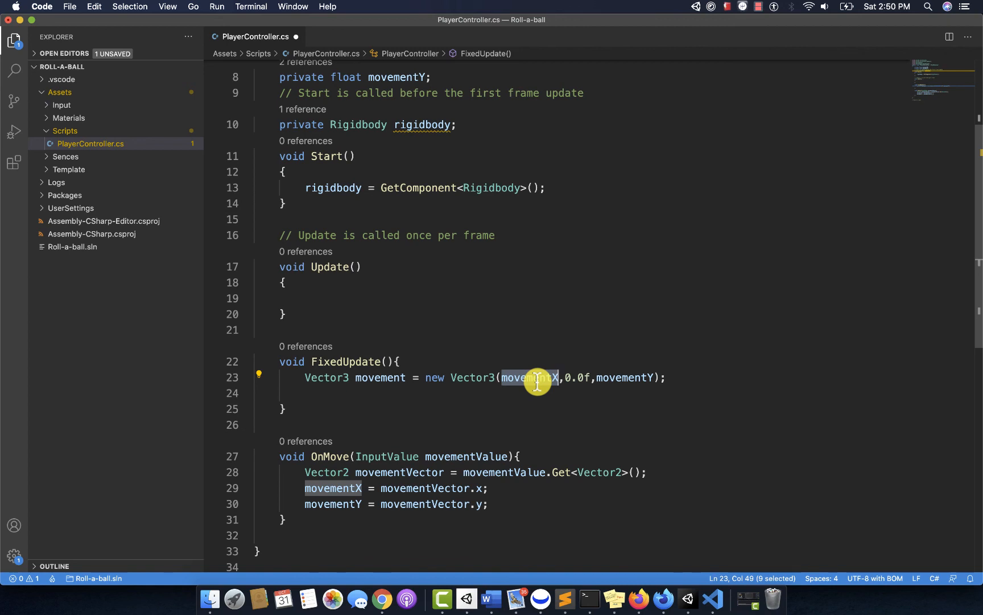
{"action": "left_click", "coordinate": [538, 377]}
{"action": "double_click", "coordinate": [539, 377]}
{"action": "double_click", "coordinate": [568, 378]}
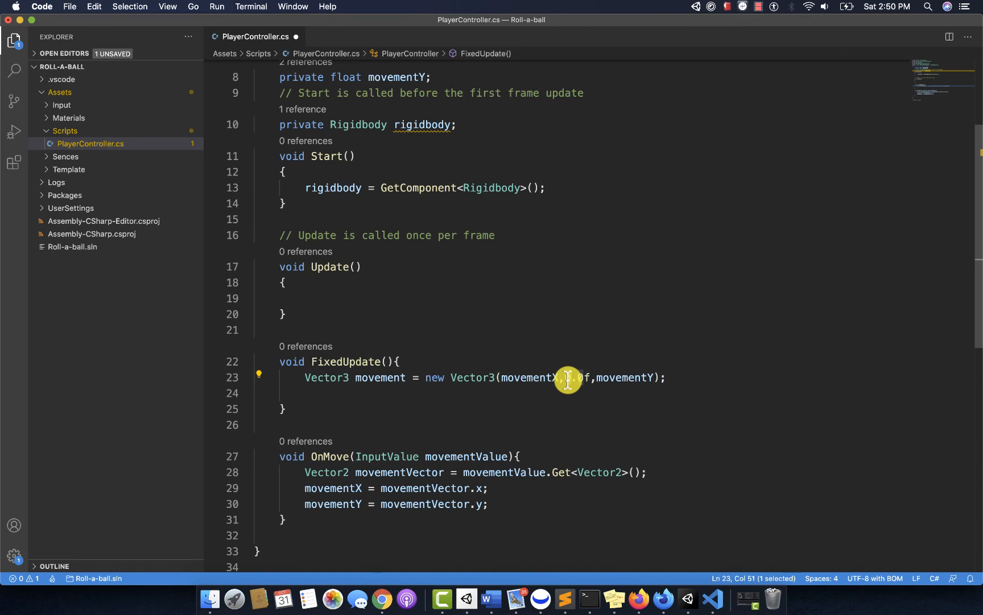
{"action": "double_click", "coordinate": [532, 378]}
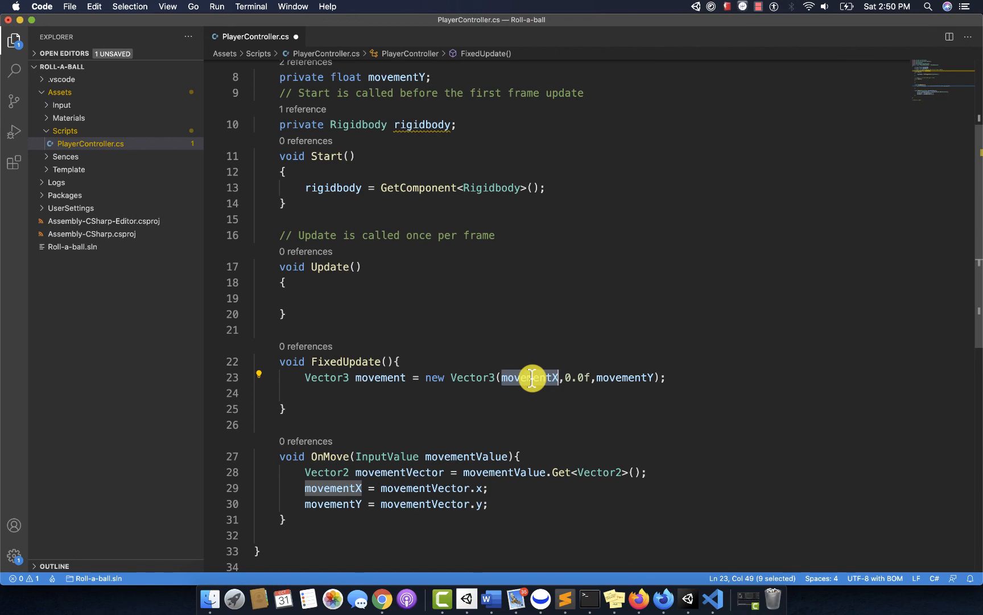
{"action": "double_click", "coordinate": [517, 377]}
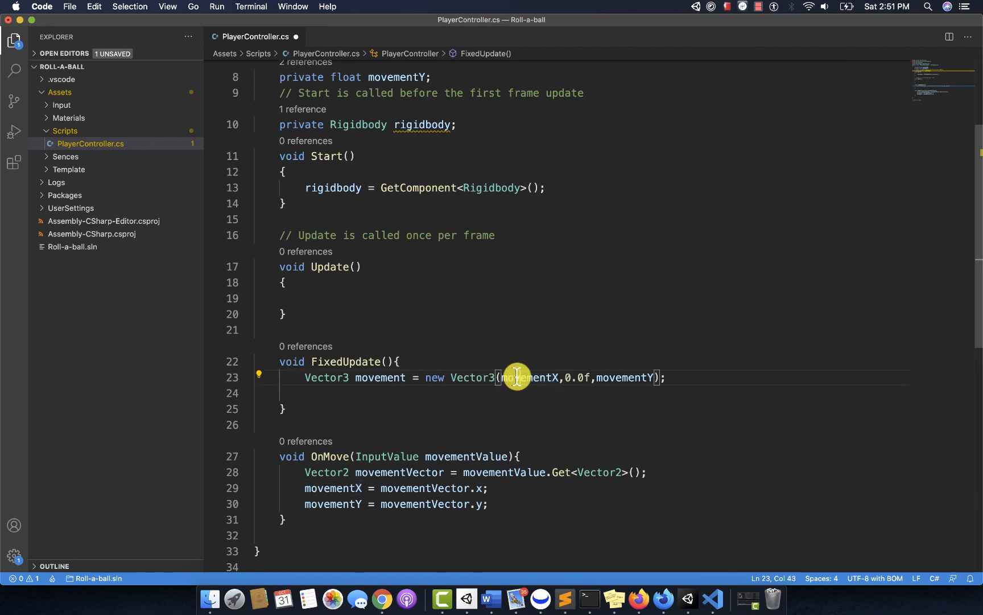
{"action": "double_click", "coordinate": [602, 378]}
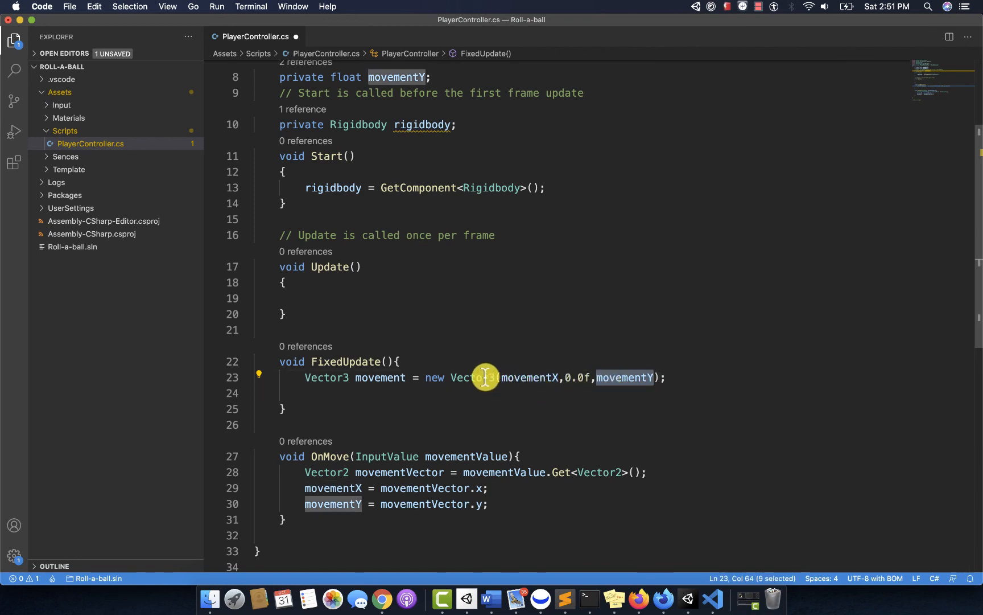
{"action": "double_click", "coordinate": [512, 378]}
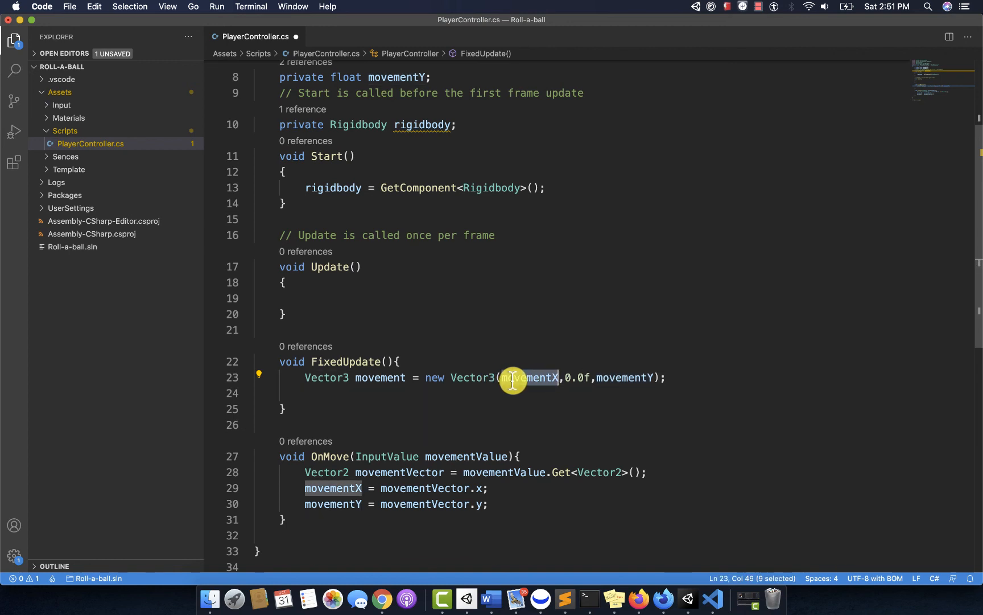
{"action": "double_click", "coordinate": [514, 377]}
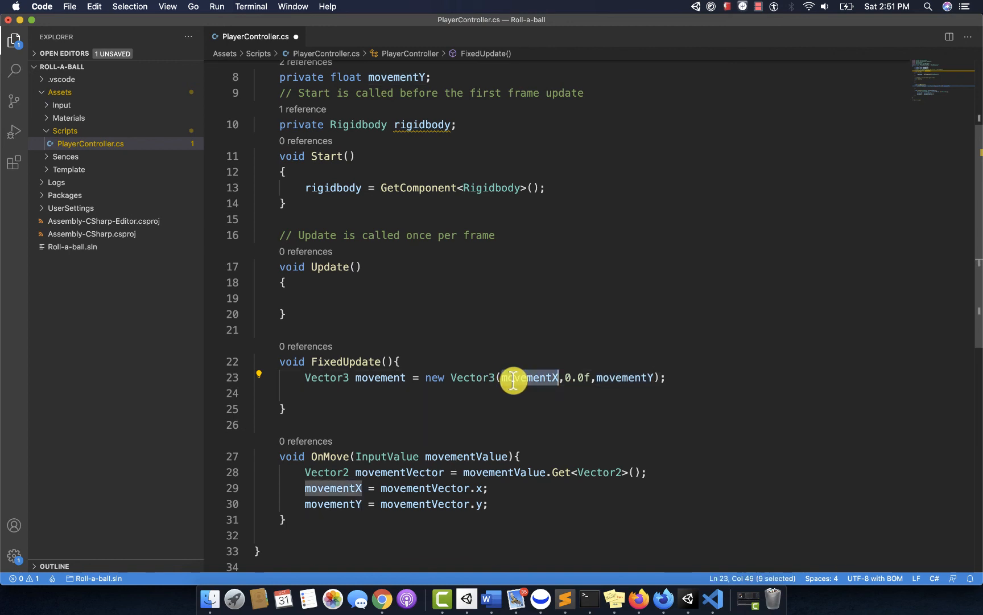
{"action": "double_click", "coordinate": [620, 379]}
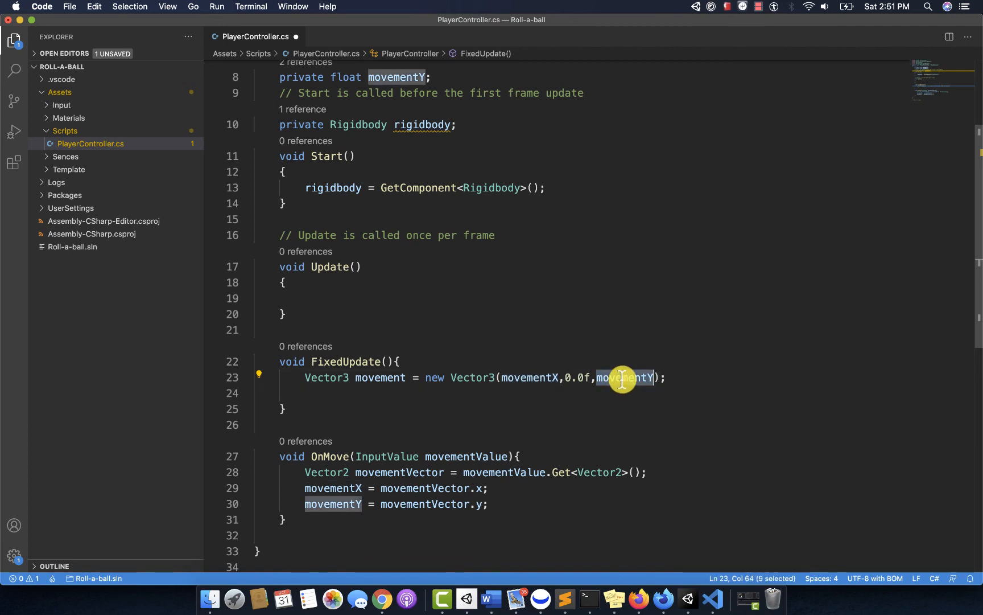
{"action": "left_click", "coordinate": [566, 377]}
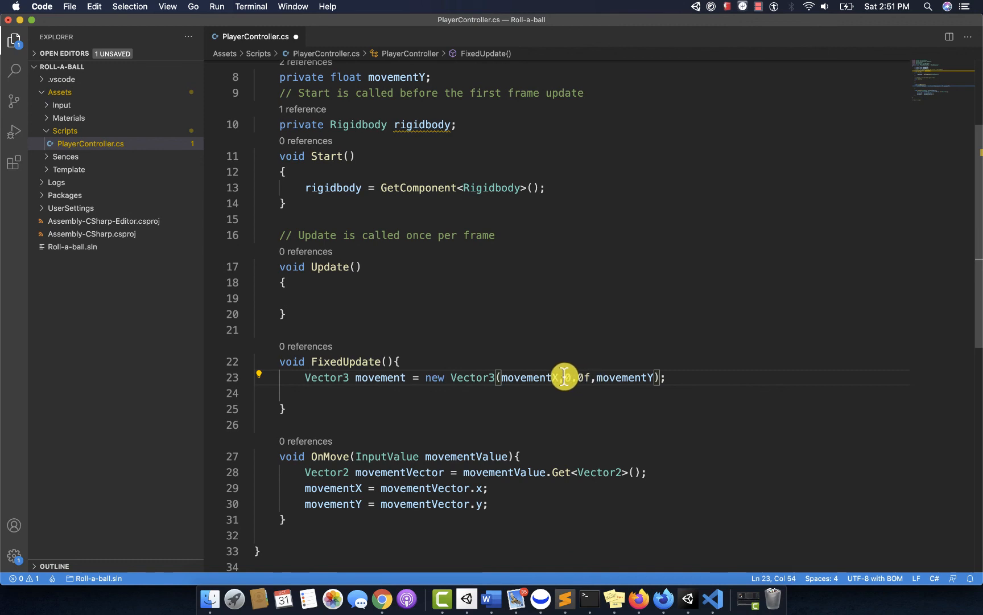
Step: Add rigidbody.AddForce(movement); on a new line directly below the movement declaration in FixedUpdate
{"action": "key", "text": "super+Right"}
{"action": "key", "text": "Return"}
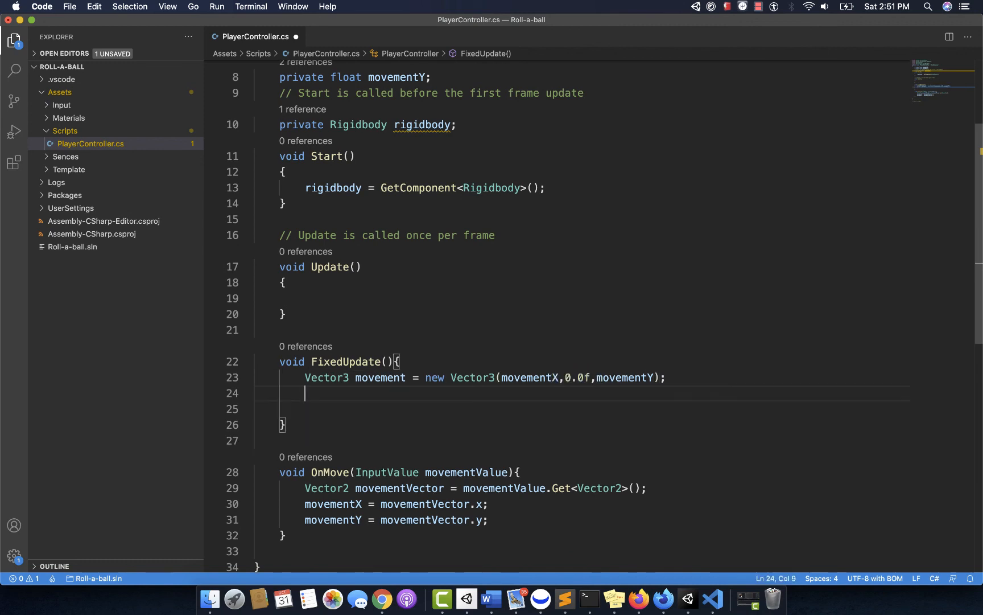
{"action": "type", "text": "r"}
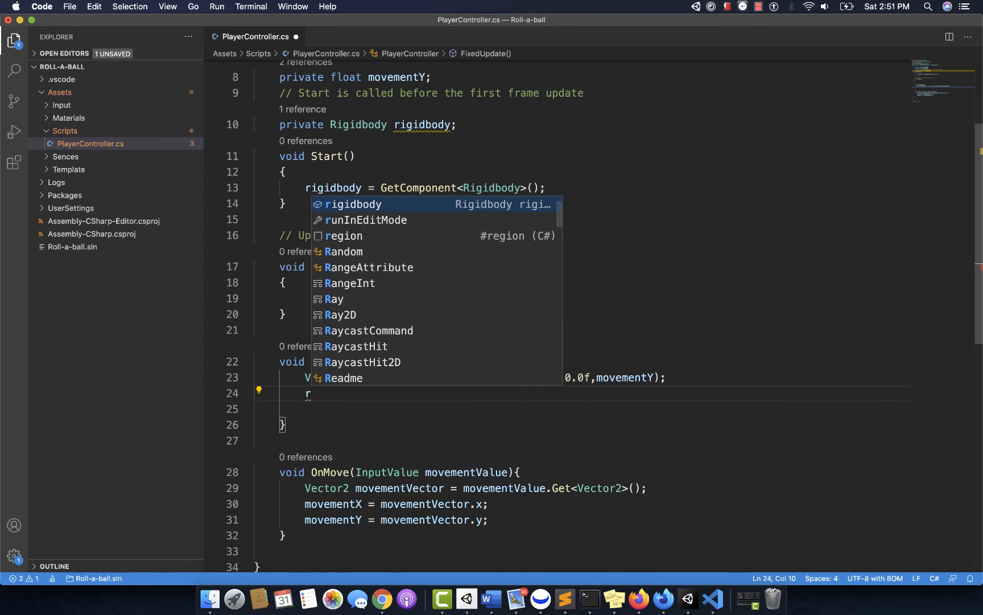
{"action": "type", "text": "igidbody.AddForce("}
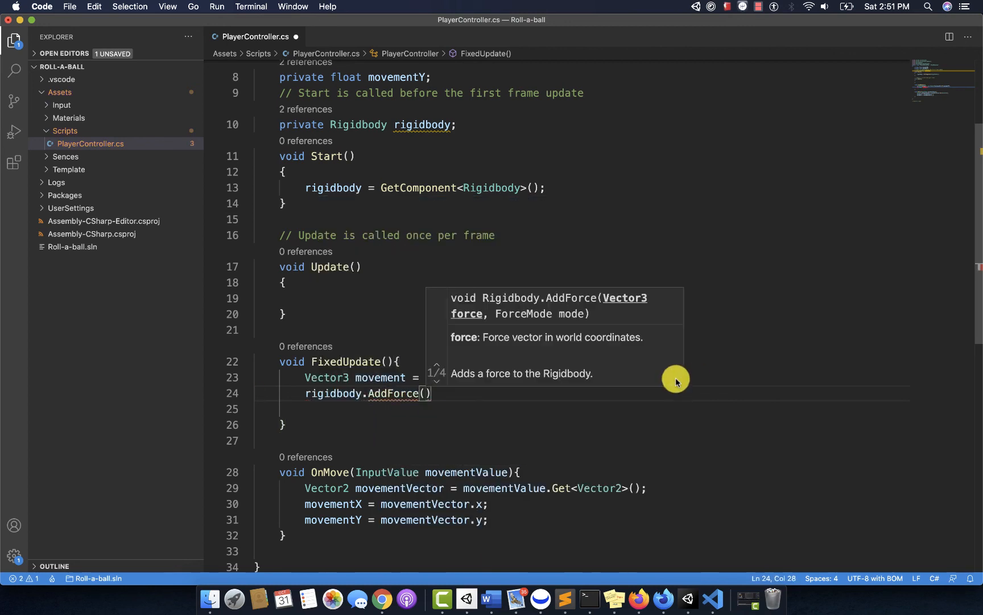
{"action": "mouse_move", "coordinate": [384, 396]}
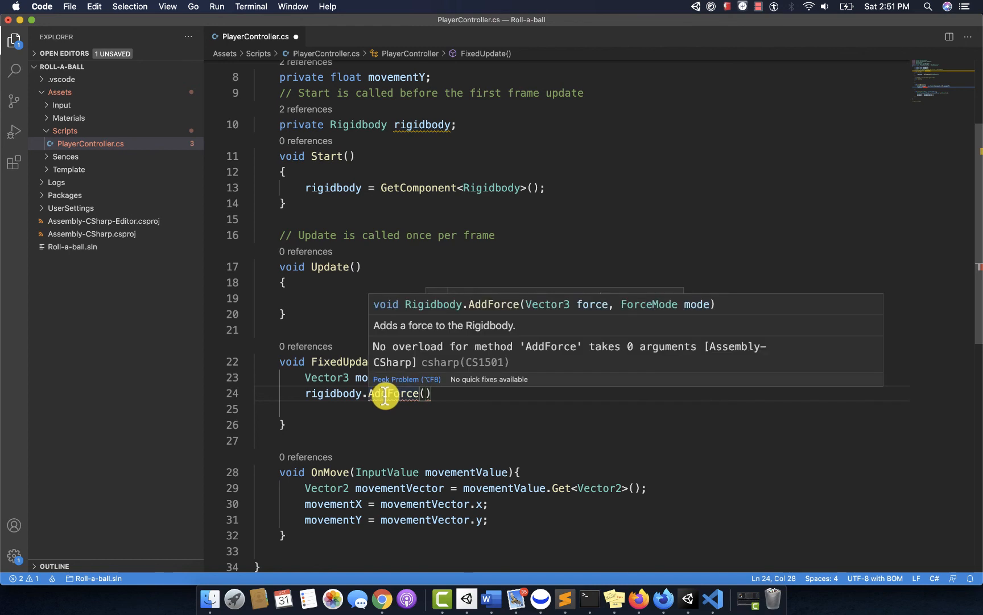
{"action": "type", "text": "mo"}
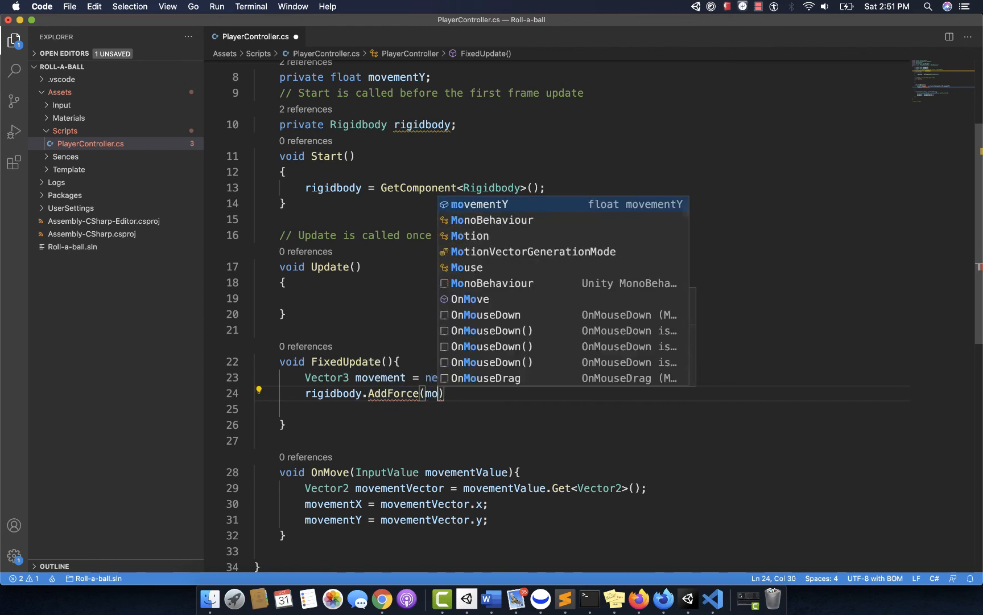
{"action": "type", "text": "veme"}
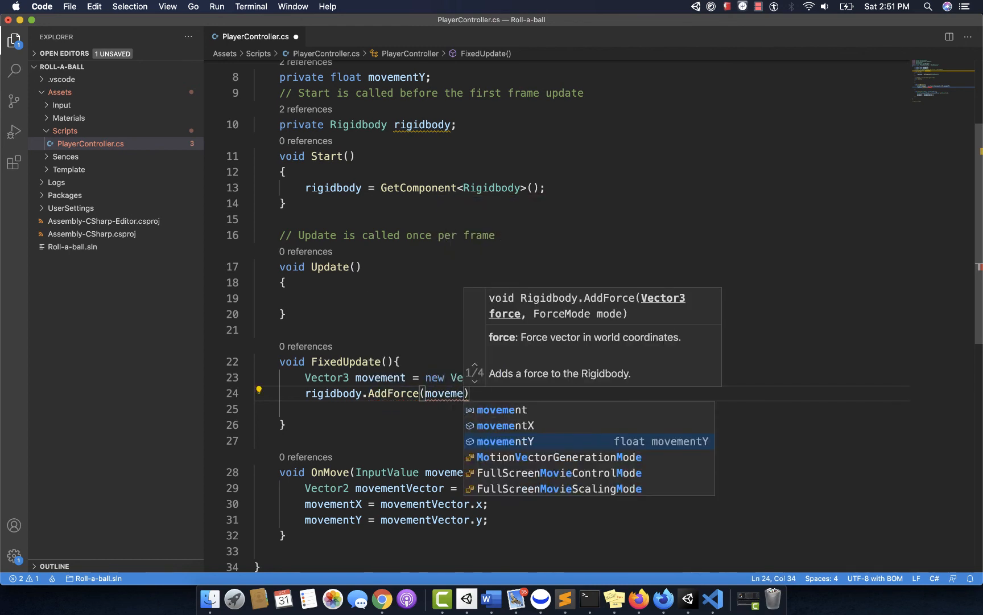
{"action": "key", "text": "Up"}
{"action": "key", "text": "Up"}
{"action": "key", "text": "Return"}
{"action": "left_click", "coordinate": [485, 395]}
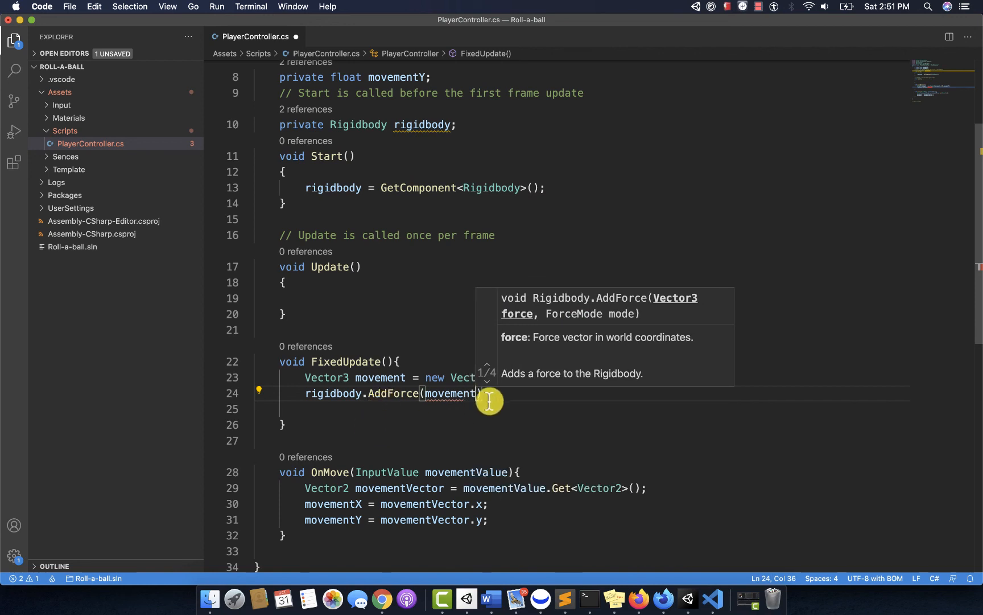
{"action": "type", "text": ";"}
Step: Check the AddForce call against the movement variable, remove the blank line below it, and save the PlayerController script
{"action": "double_click", "coordinate": [333, 396]}
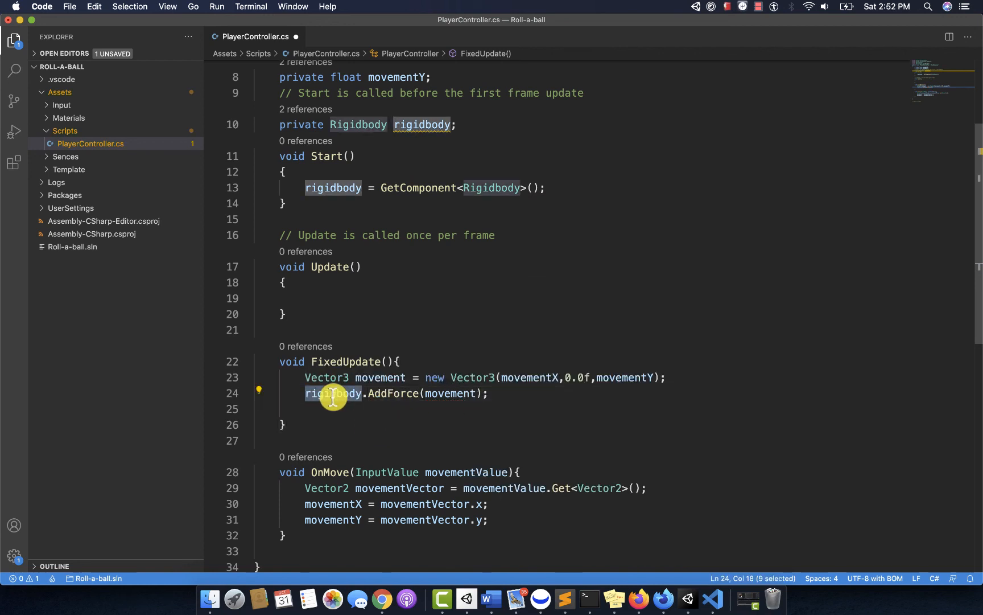
{"action": "left_click", "coordinate": [384, 392]}
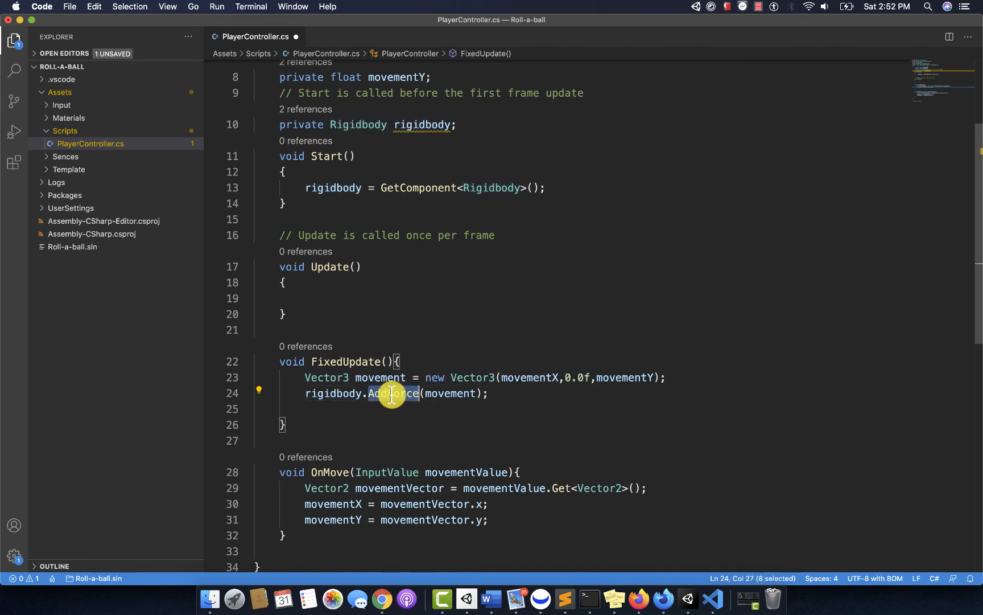
{"action": "double_click", "coordinate": [437, 395]}
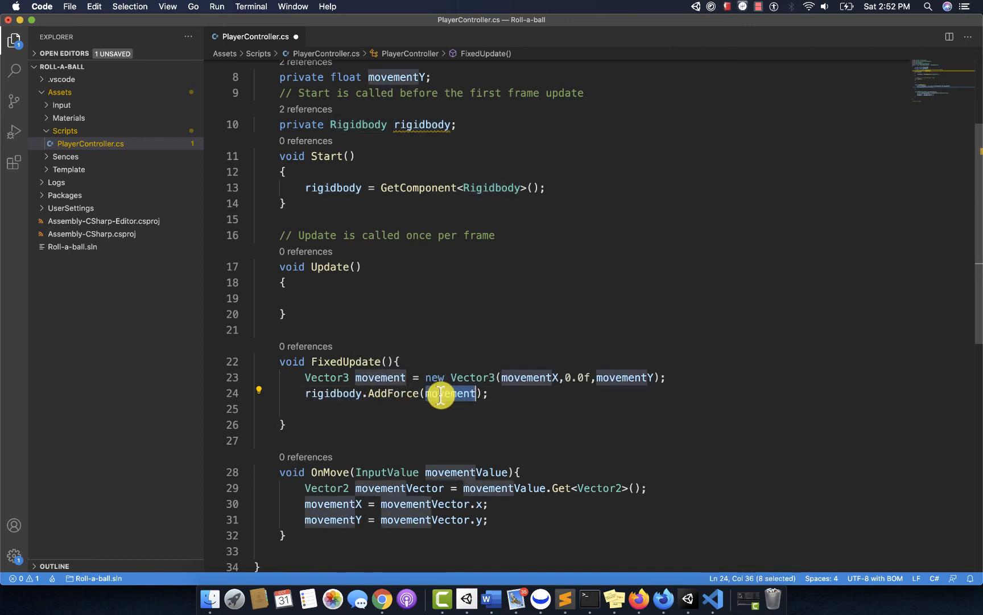
{"action": "double_click", "coordinate": [376, 378]}
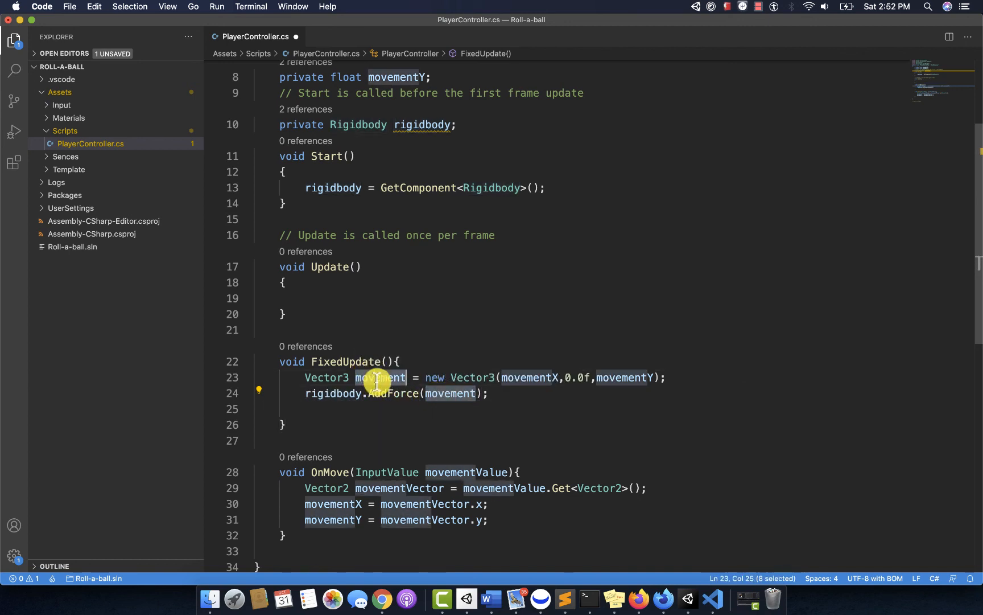
{"action": "left_click", "coordinate": [390, 408]}
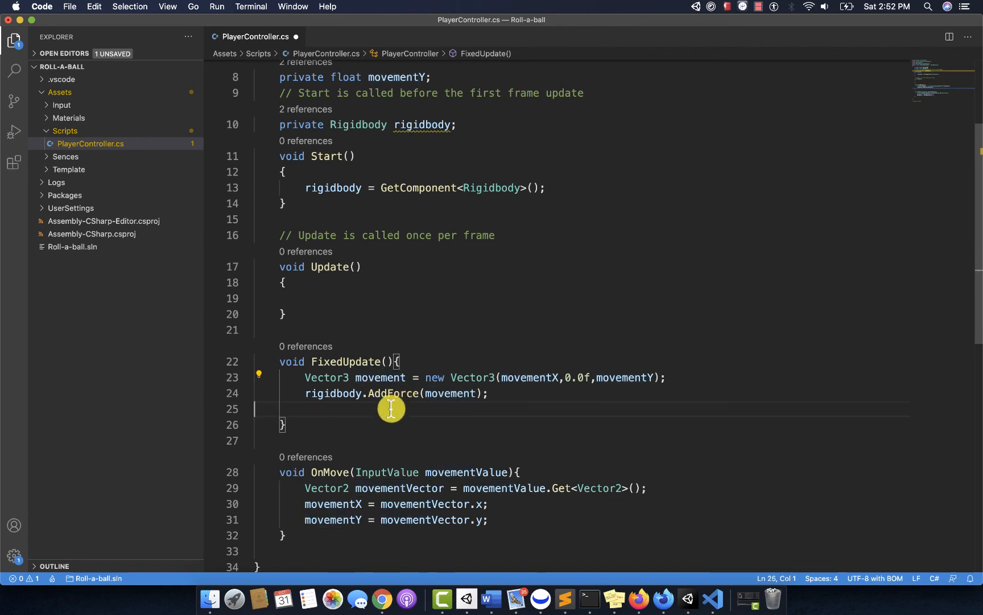
{"action": "key", "text": "BackSpace"}
{"action": "key", "text": "super+s"}
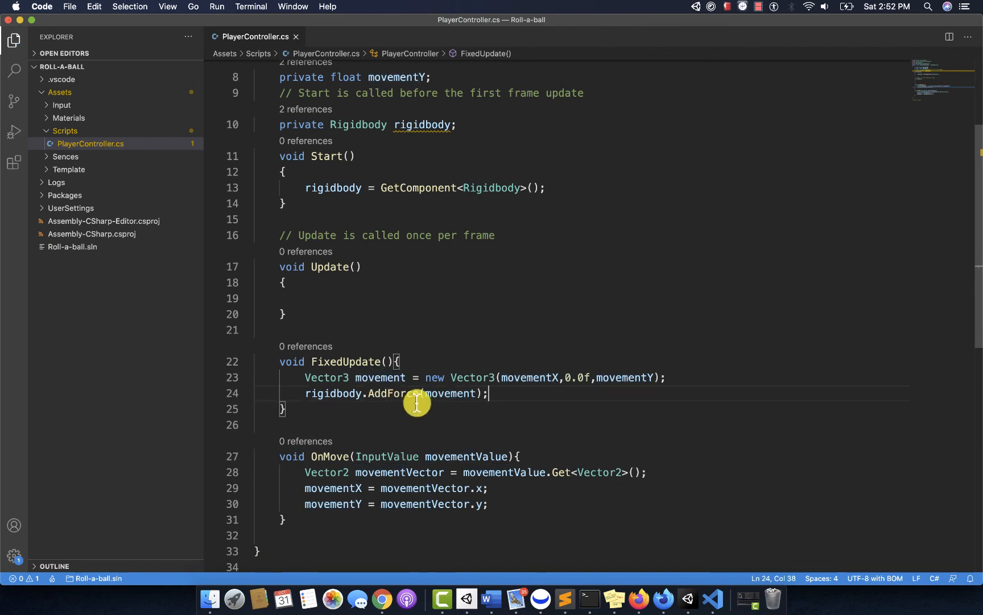
Step: Switch to Unity, run the MiniGame scene, roll the ball in several directions to test its movement, and stop the game
{"action": "left_click", "coordinate": [686, 598]}
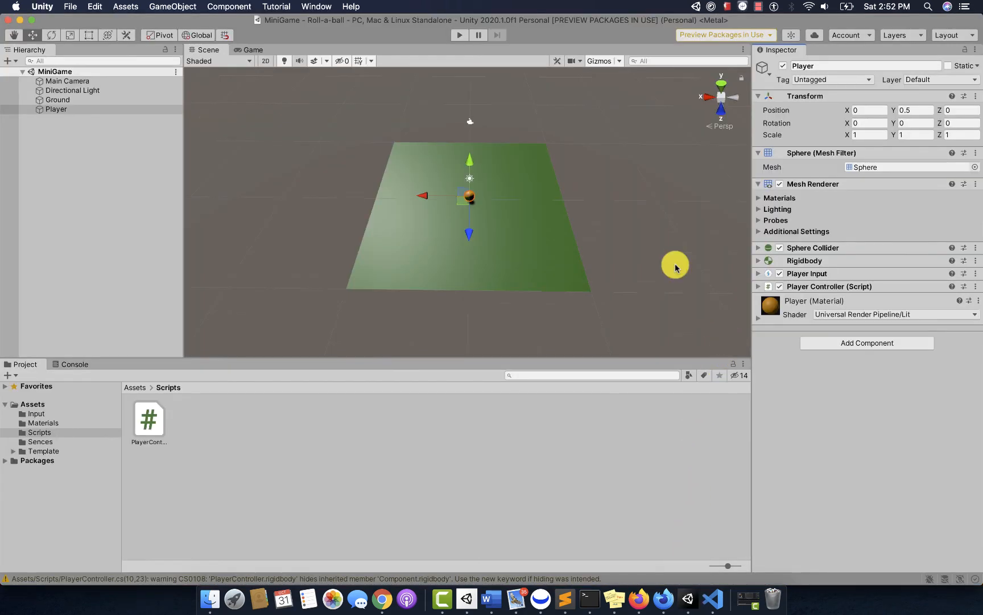
{"action": "left_click", "coordinate": [460, 35]}
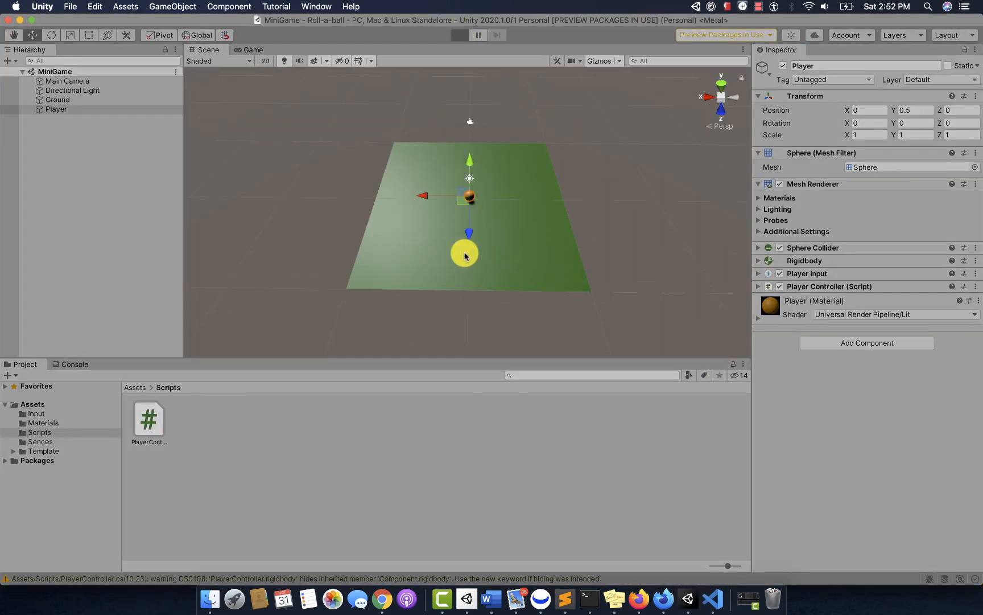
{"action": "key", "text": "w"}
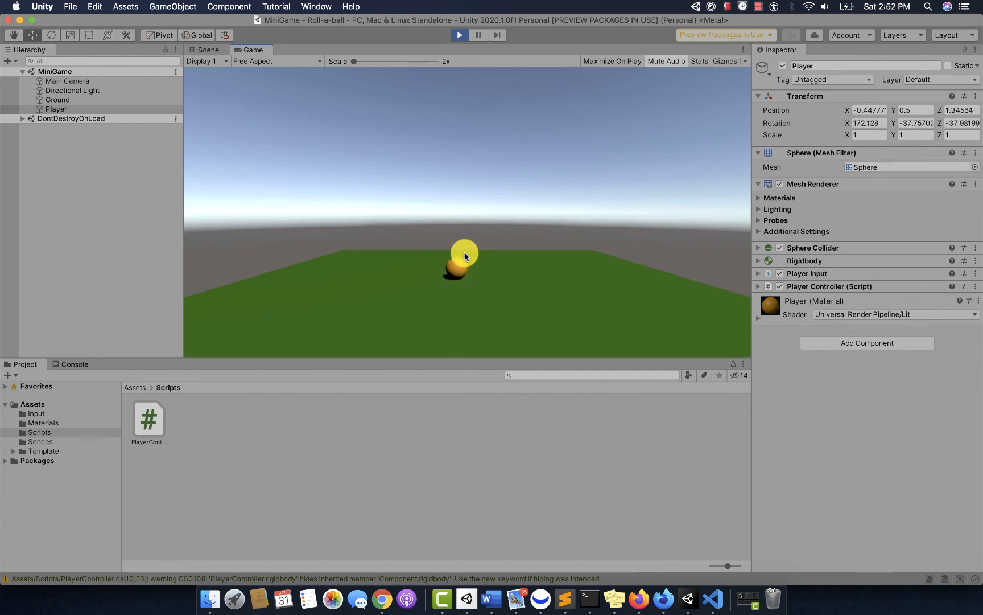
{"action": "key", "text": "s"}
{"action": "key", "text": "d"}
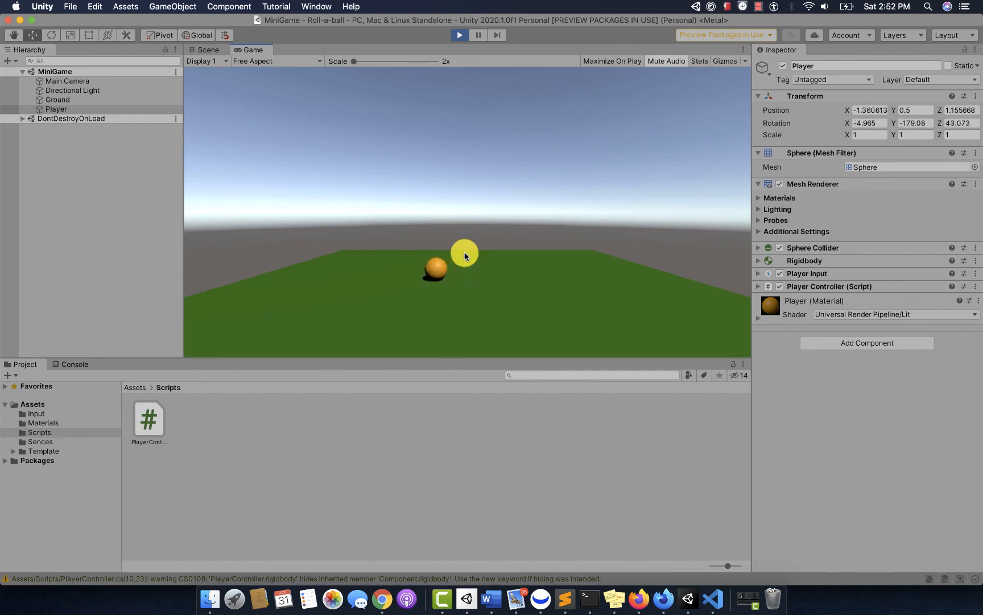
{"action": "key", "text": "d"}
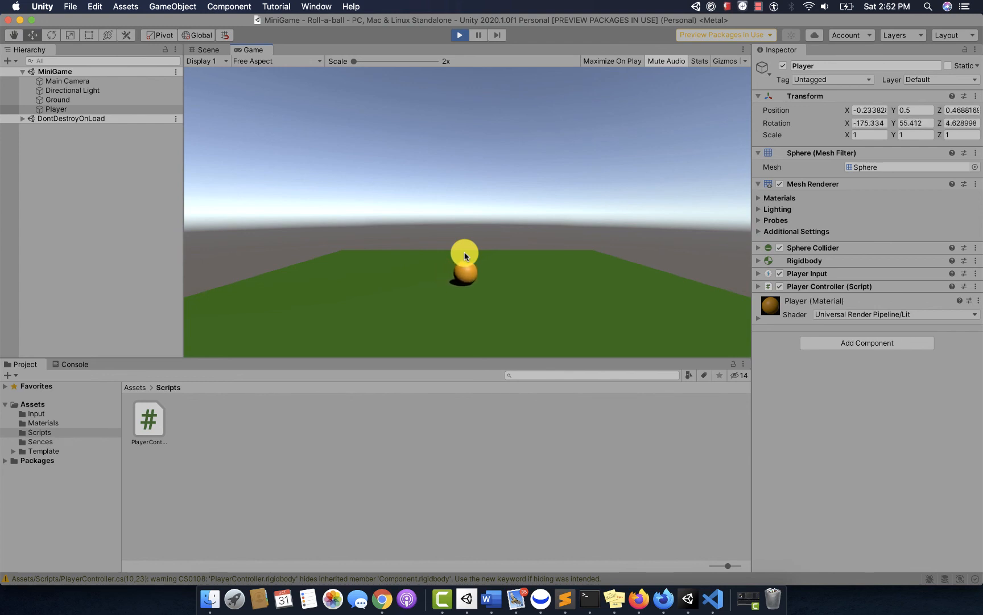
{"action": "key", "text": "a"}
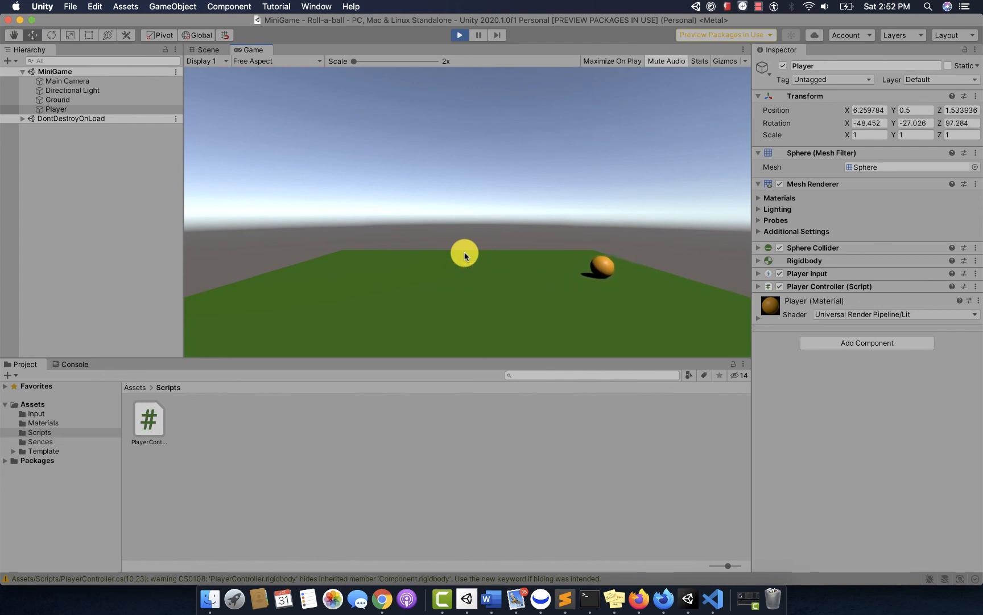
{"action": "left_click", "coordinate": [460, 35]}
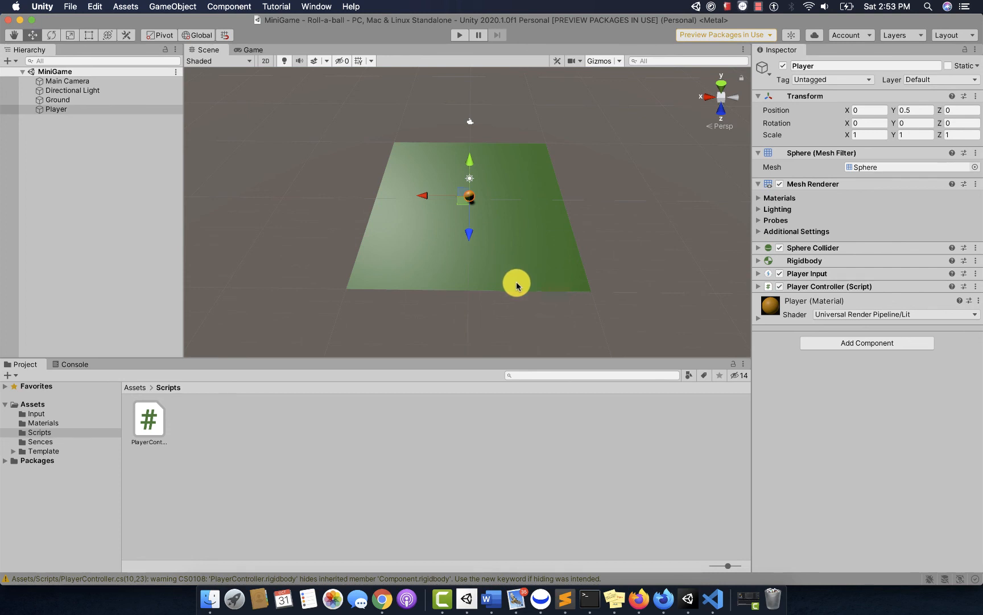
Step: Switch to Visual Studio Code and declare public int speed; below the rigidbody declaration, leaving an empty line between them
{"action": "key", "text": "super+Tab"}
{"action": "left_click", "coordinate": [458, 283]}
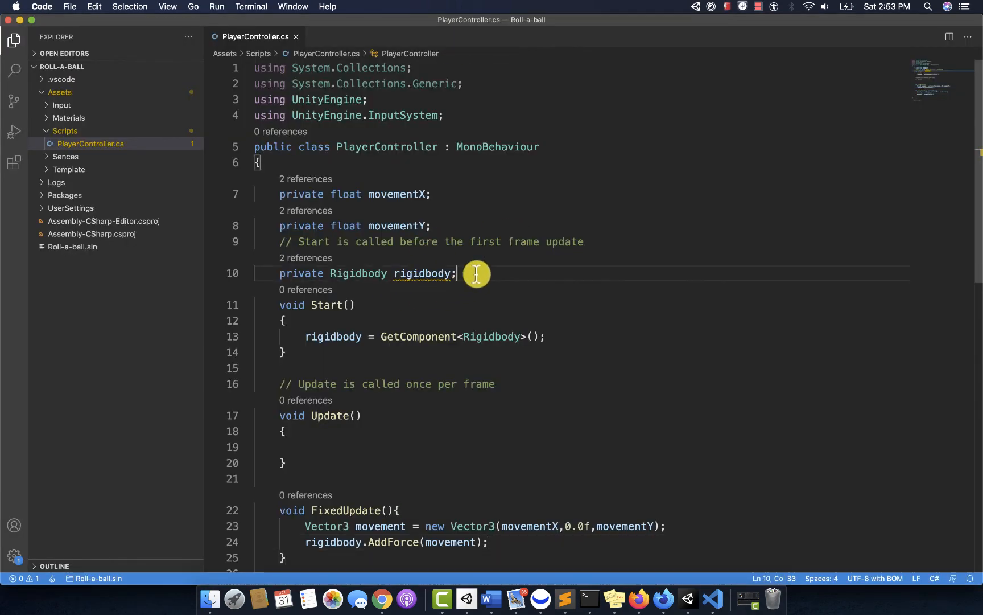
{"action": "key", "text": "Return"}
{"action": "key", "text": "Return"}
{"action": "type", "text": "publ"}
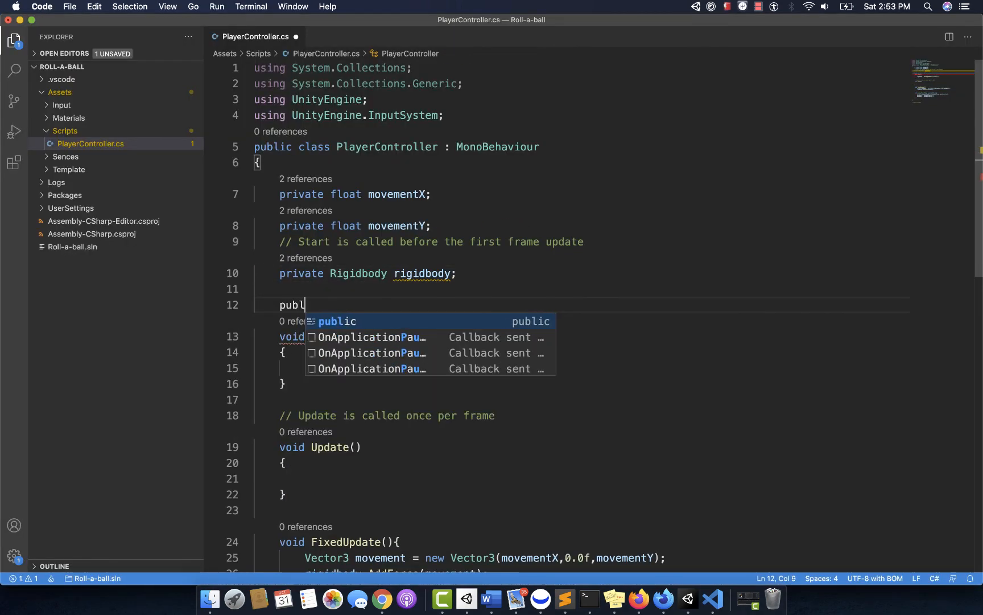
{"action": "type", "text": "ic int speed;"}
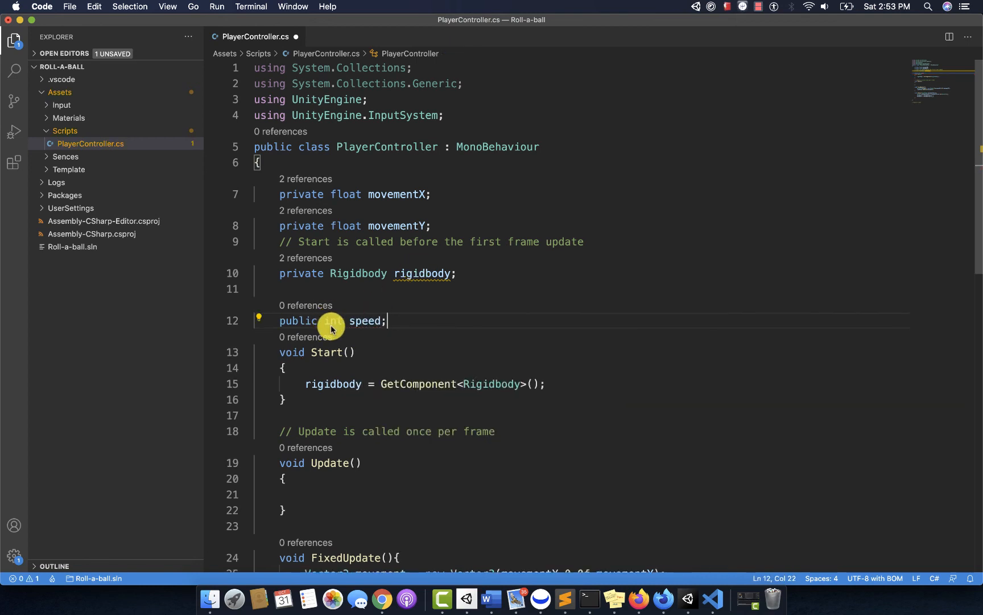
Step: Multiply movement by speed inside the AddForce call in FixedUpdate and save the PlayerController script
{"action": "scroll", "coordinate": [364, 320], "scroll_direction": "down", "scroll_amount": 6}
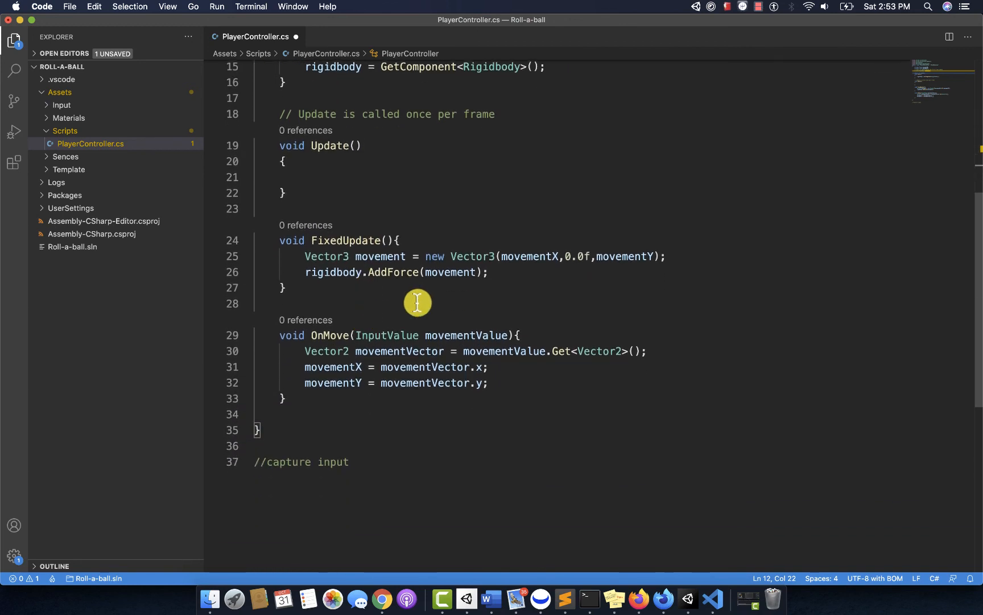
{"action": "left_click", "coordinate": [477, 271]}
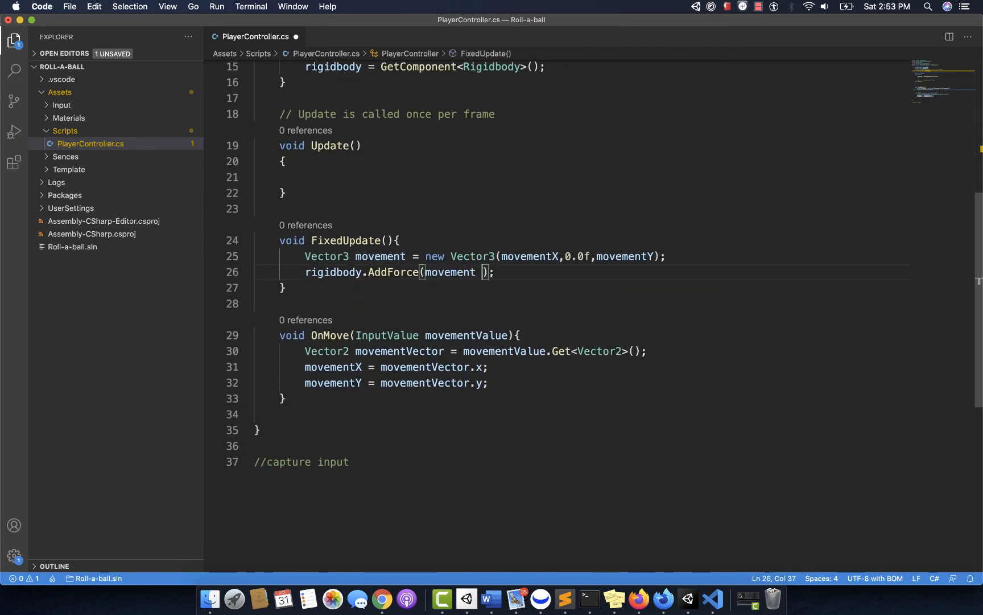
{"action": "type", "text": "* s"}
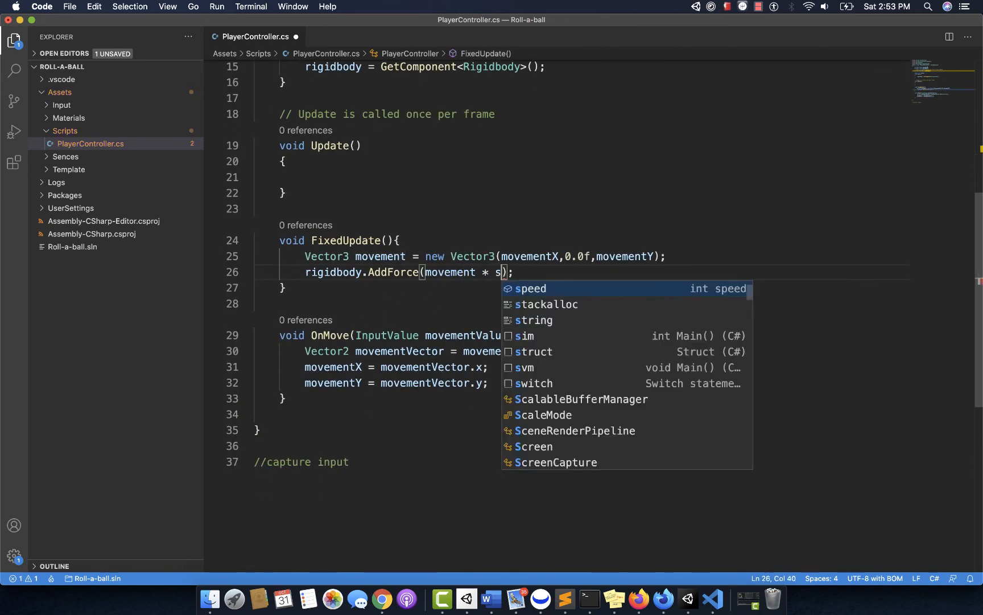
{"action": "key", "text": "Tab"}
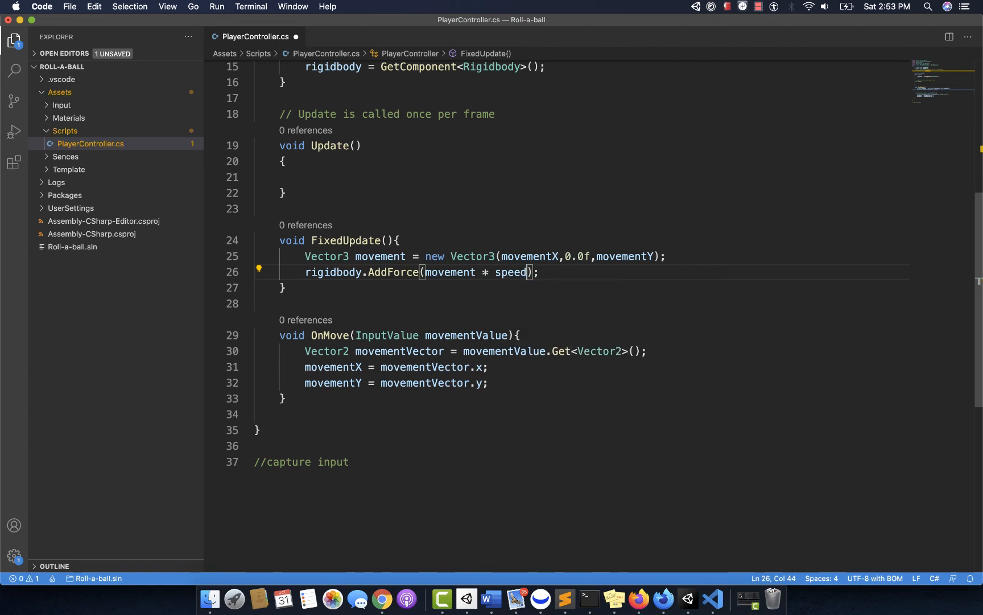
{"action": "key", "text": "super+s"}
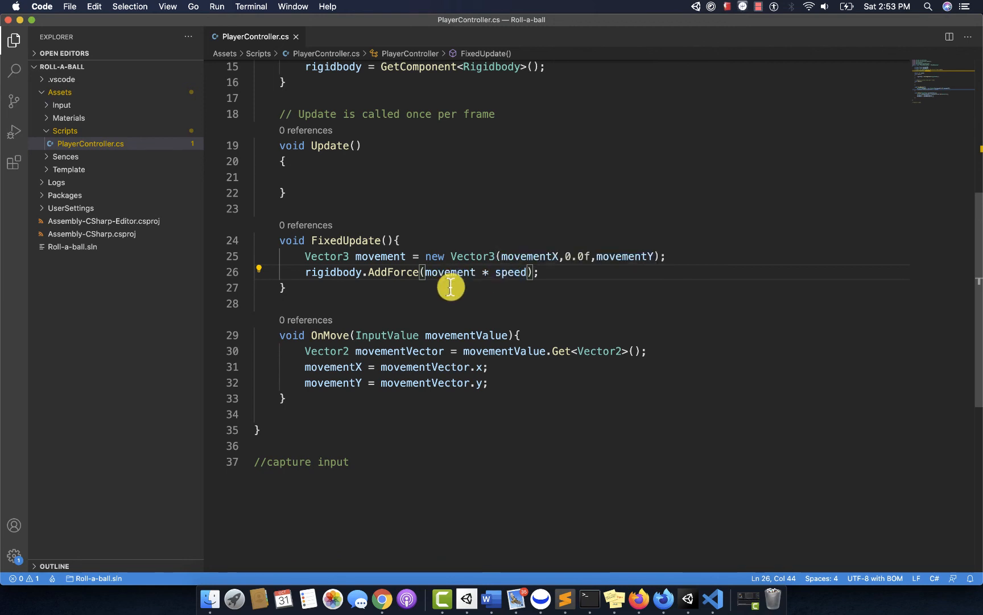
Step: Set Speed to 5 in the Player's Player Controller component in Unity, checking the field against the script's public speed declaration
{"action": "scroll", "coordinate": [446, 301], "scroll_direction": "up", "scroll_amount": 5}
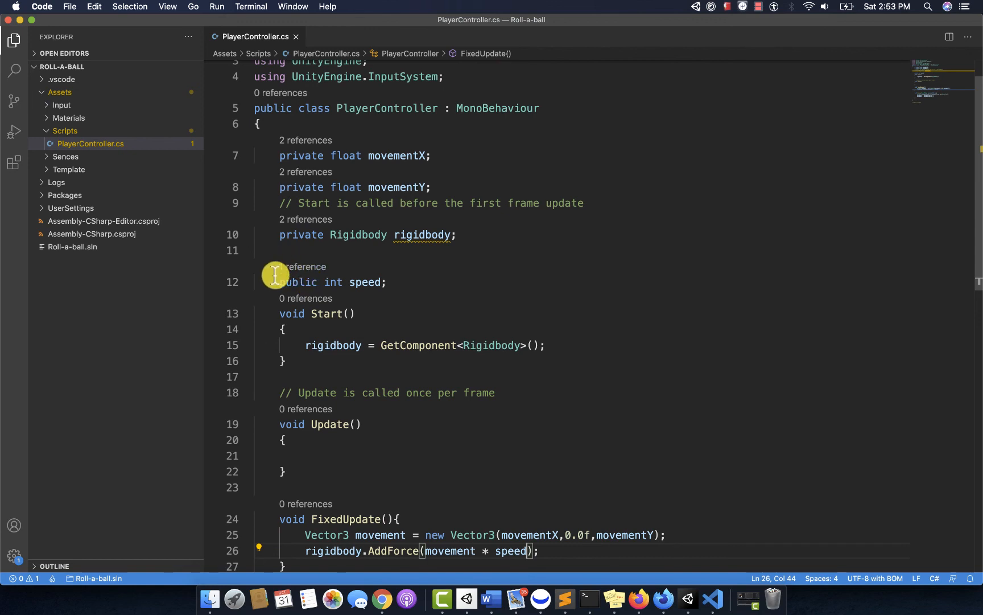
{"action": "left_click_drag", "start_coordinate": [278, 280], "coordinate": [393, 280]}
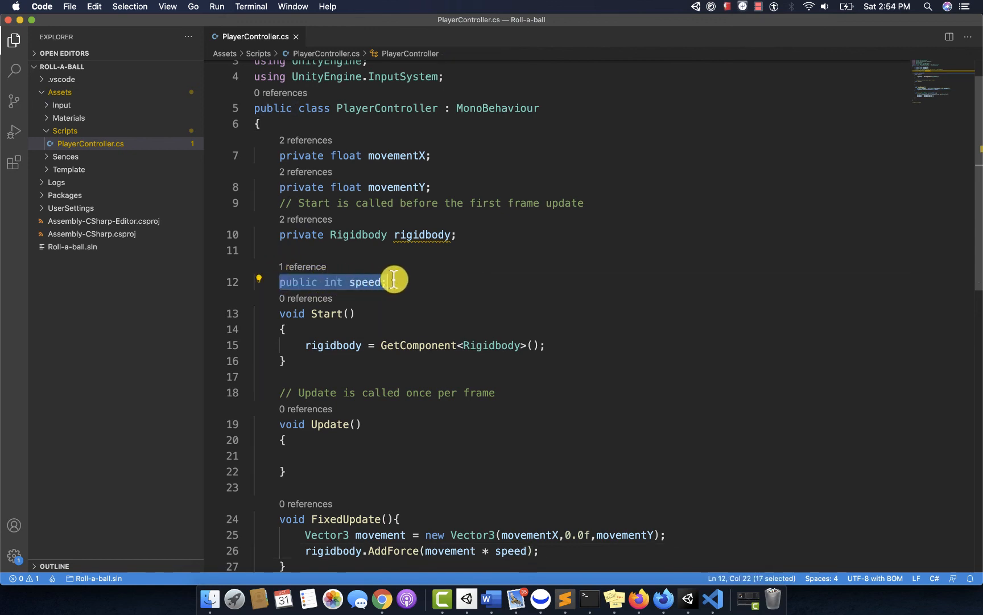
{"action": "left_click", "coordinate": [688, 601]}
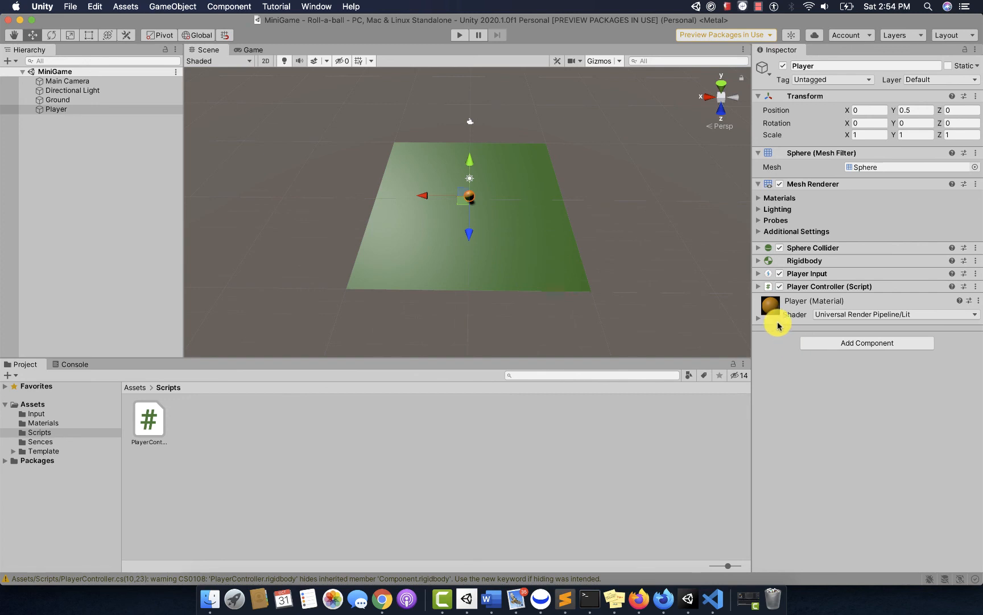
{"action": "left_click", "coordinate": [759, 287]}
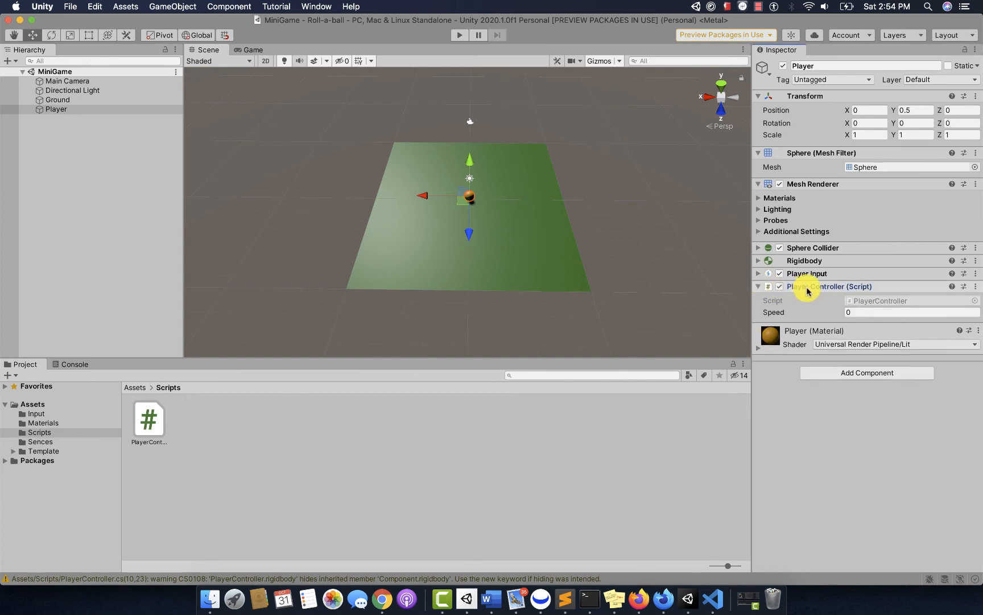
{"action": "left_click", "coordinate": [856, 313]}
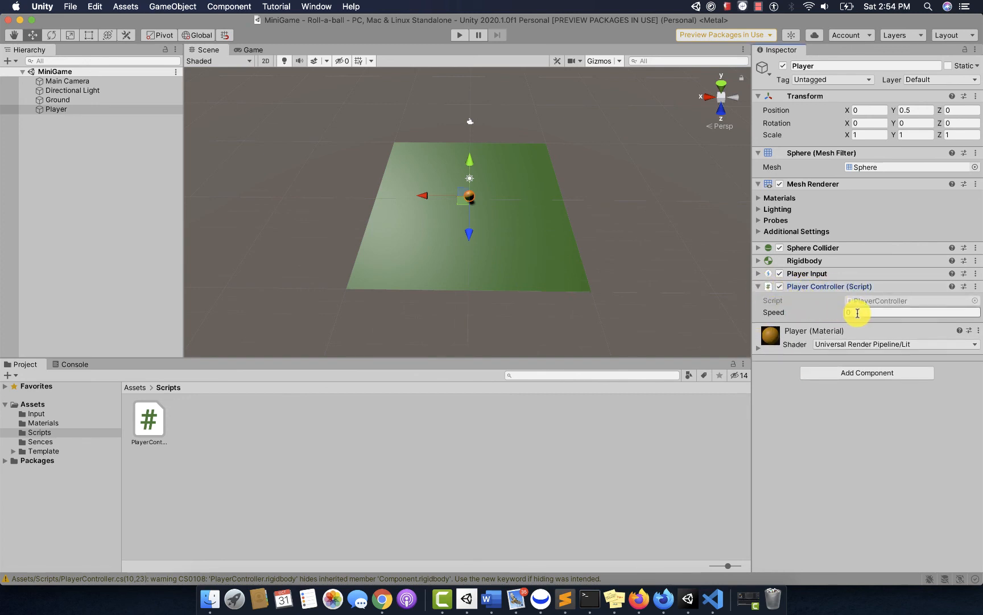
{"action": "left_click", "coordinate": [854, 312]}
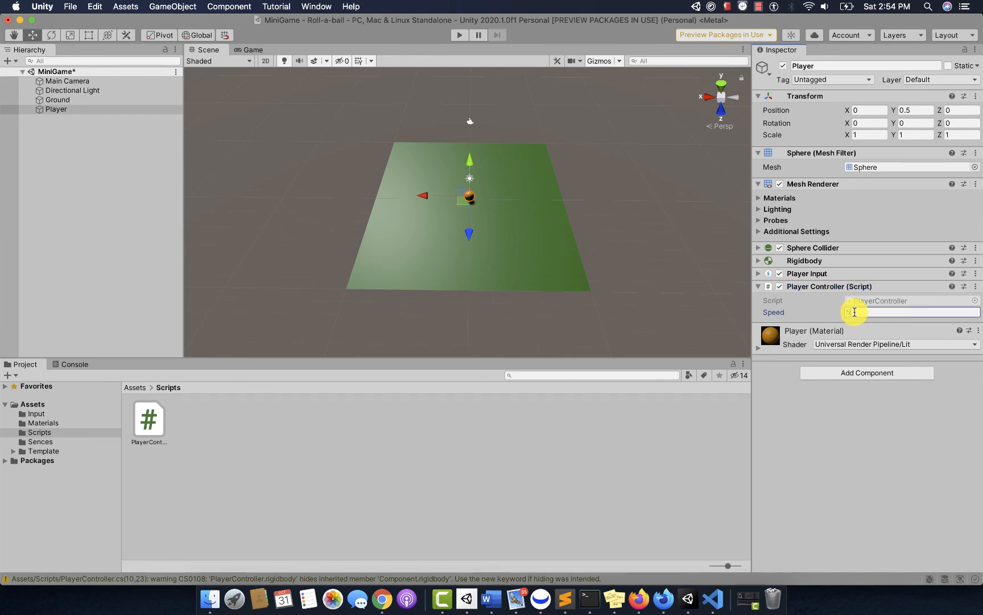
{"action": "left_click", "coordinate": [874, 451]}
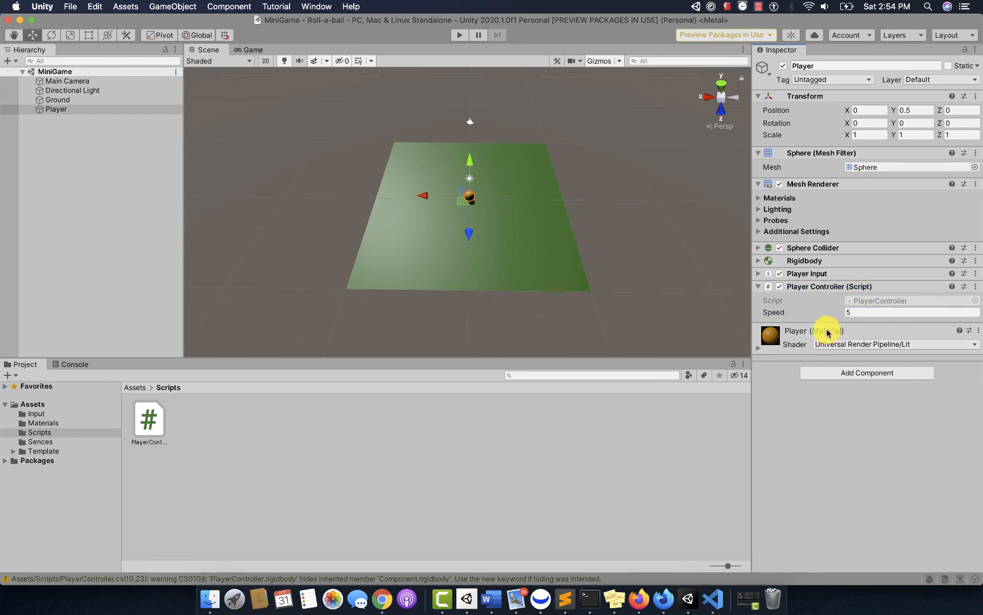
{"action": "key", "text": "super+Tab"}
{"action": "left_click_drag", "start_coordinate": [280, 282], "coordinate": [388, 283]}
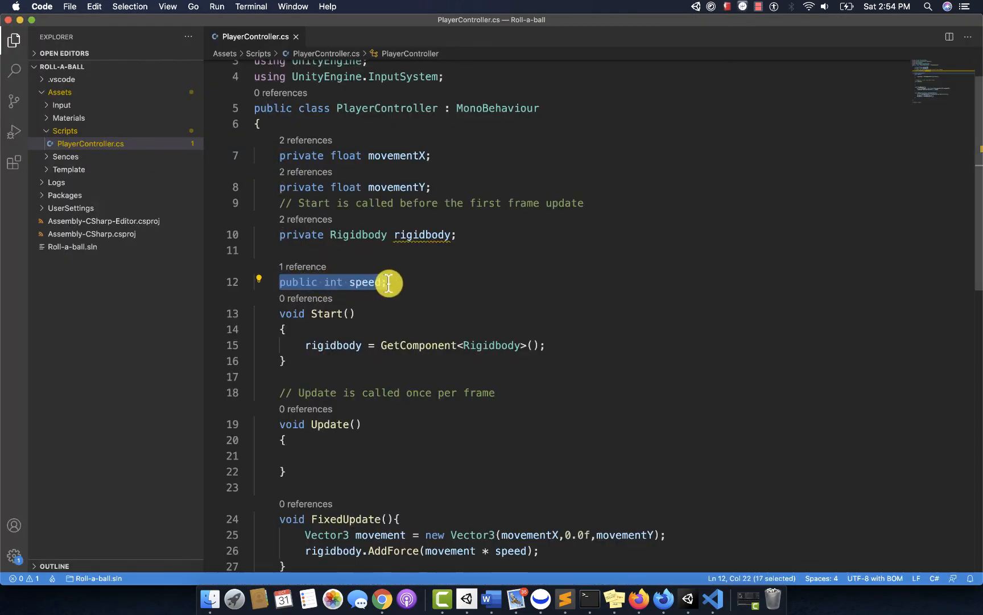
{"action": "key", "text": "super+Tab"}
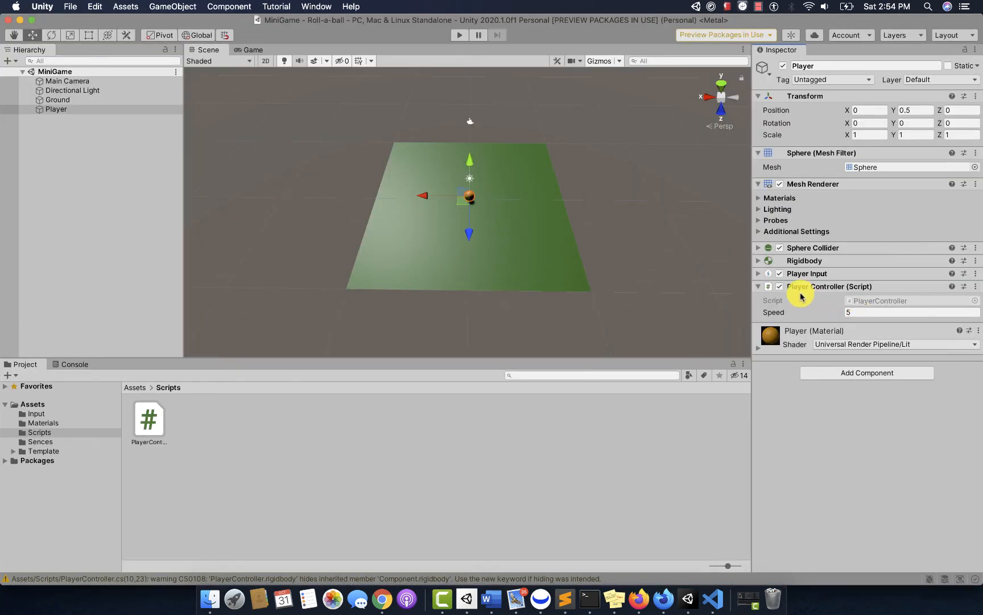
{"action": "left_click", "coordinate": [859, 312]}
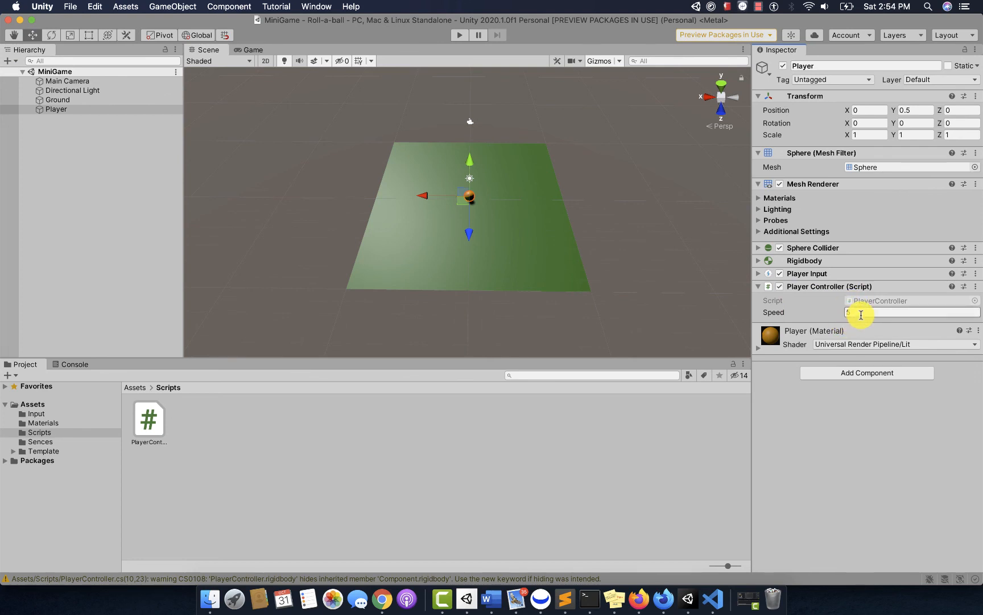
Step: Run the game with Speed at 5, roll the ball around the ground to judge its pace, and stop the game
{"action": "left_click", "coordinate": [460, 36]}
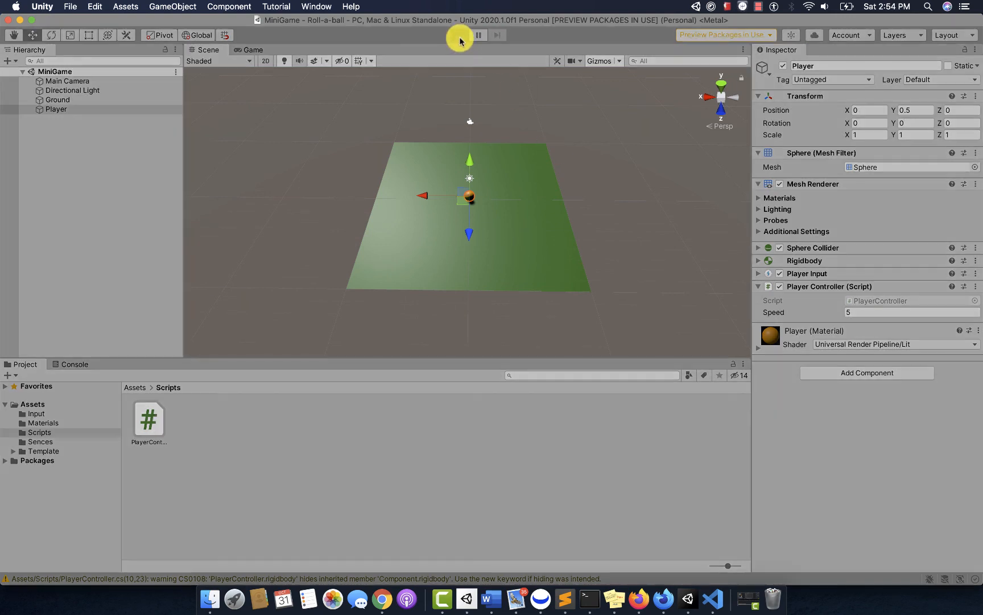
{"action": "key", "text": "Up"}
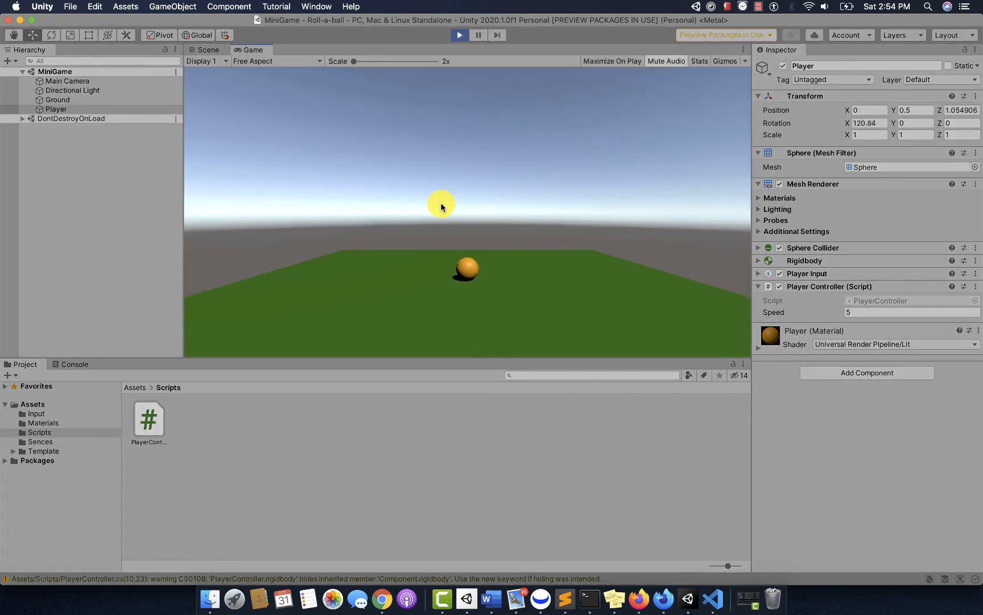
{"action": "key", "text": "Left"}
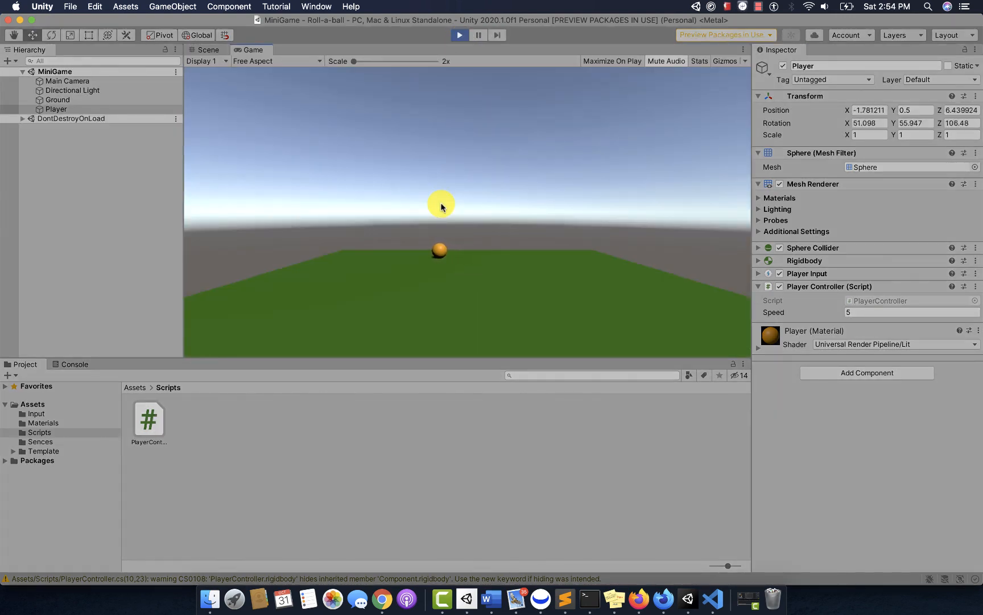
{"action": "key", "text": "Right"}
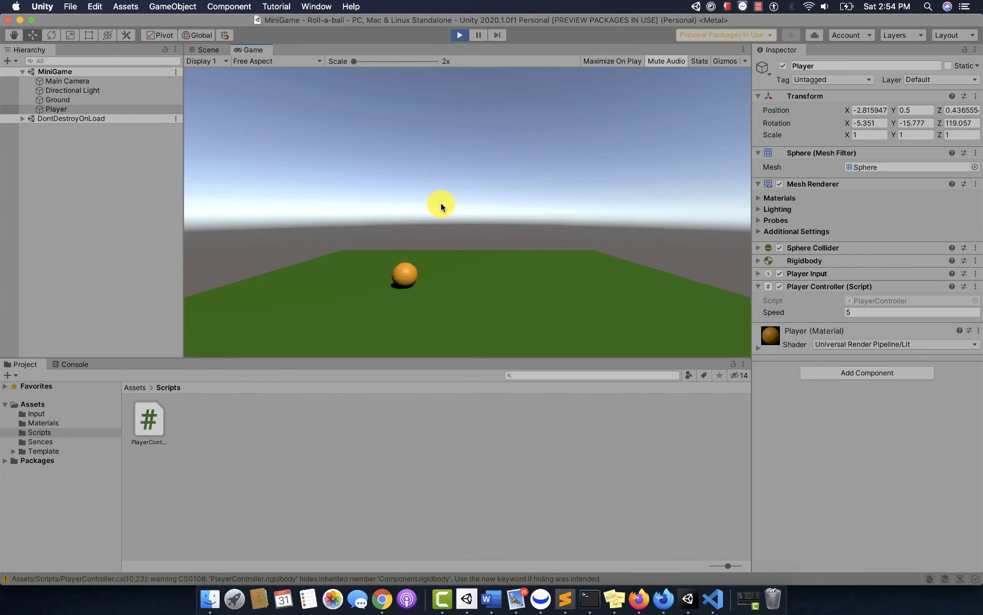
{"action": "key", "text": "Left"}
{"action": "key", "text": "Up"}
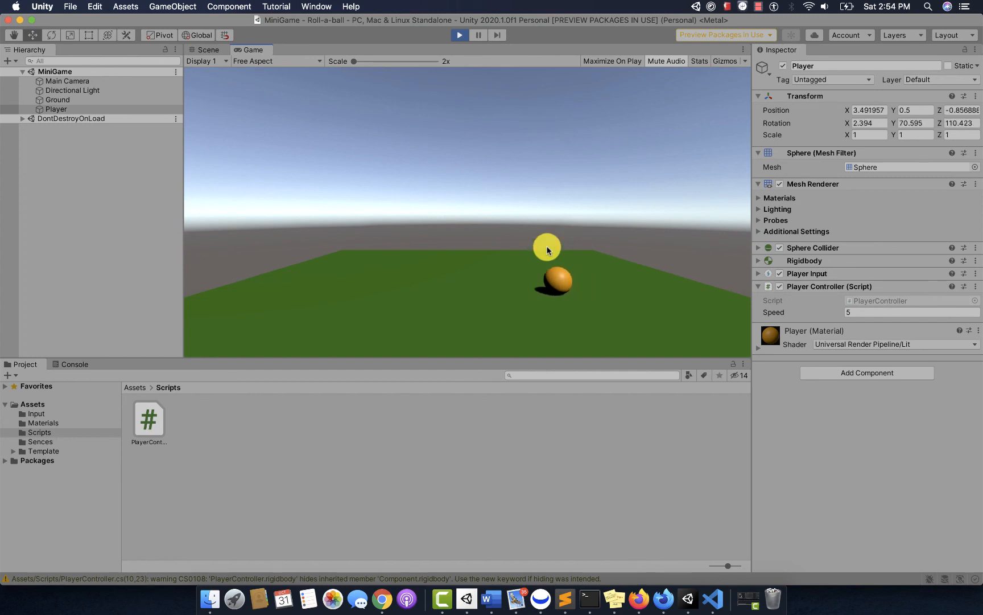
{"action": "left_click", "coordinate": [459, 35]}
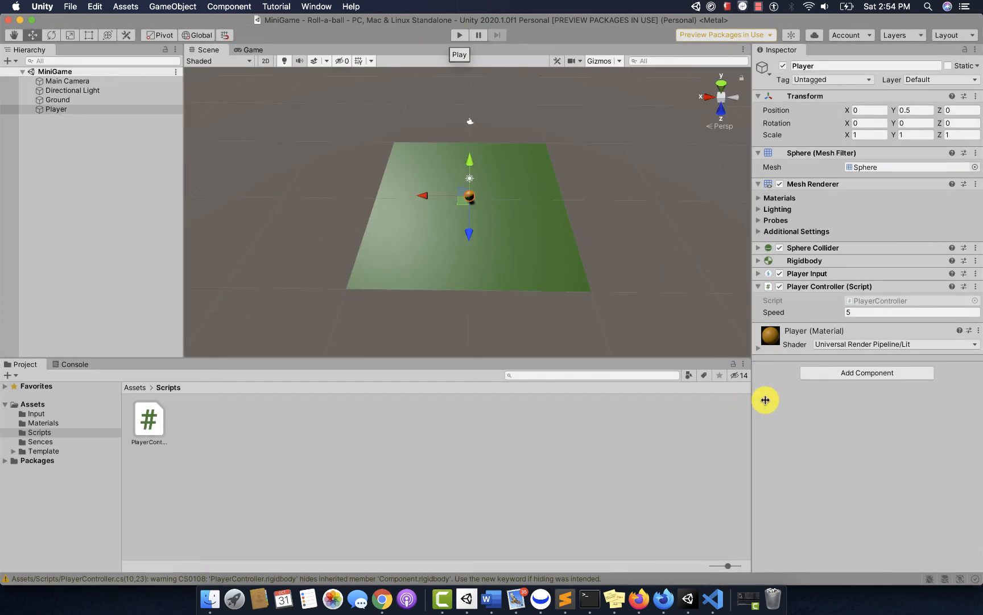
Step: Set the Player Controller's Speed to 20 and playtest it by rolling the ball in all directions, stopping the game when done
{"action": "left_click", "coordinate": [862, 313]}
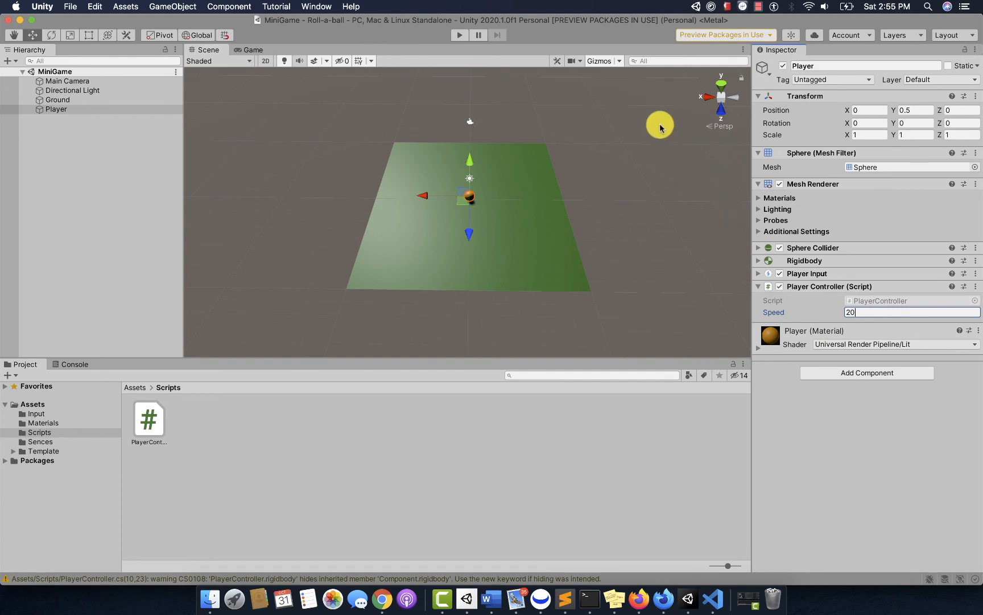
{"action": "left_click", "coordinate": [460, 35]}
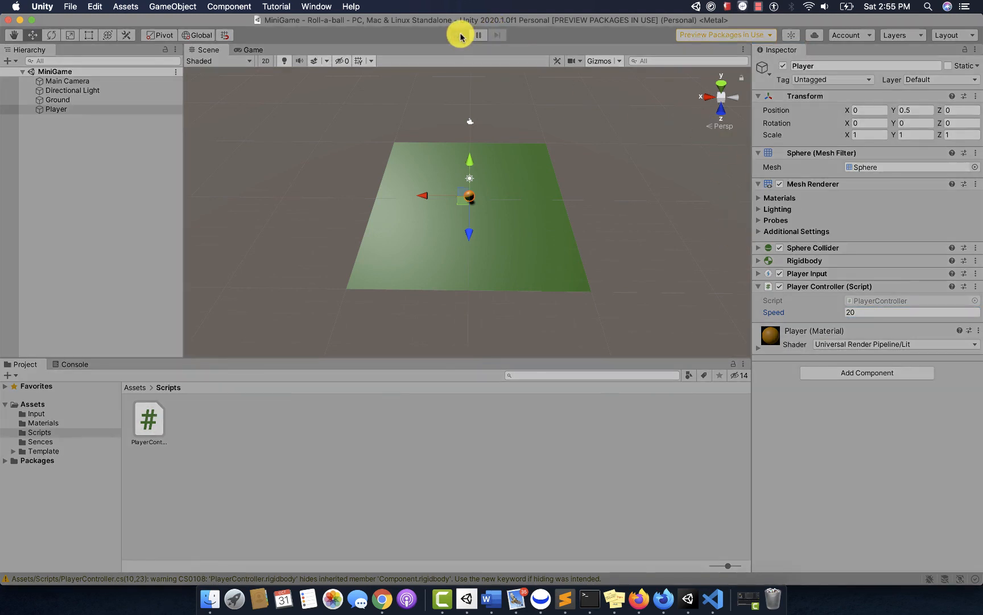
{"action": "key", "text": "Up"}
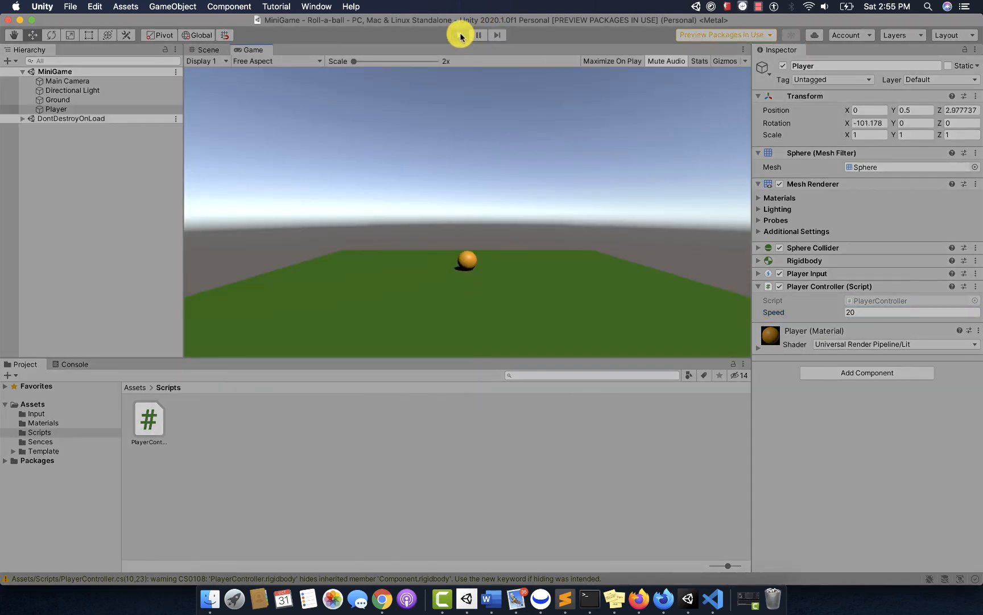
{"action": "key", "text": "Down"}
{"action": "key", "text": "Left"}
{"action": "key", "text": "Right"}
{"action": "key", "text": "Up"}
{"action": "key", "text": "Left"}
{"action": "key", "text": "Down"}
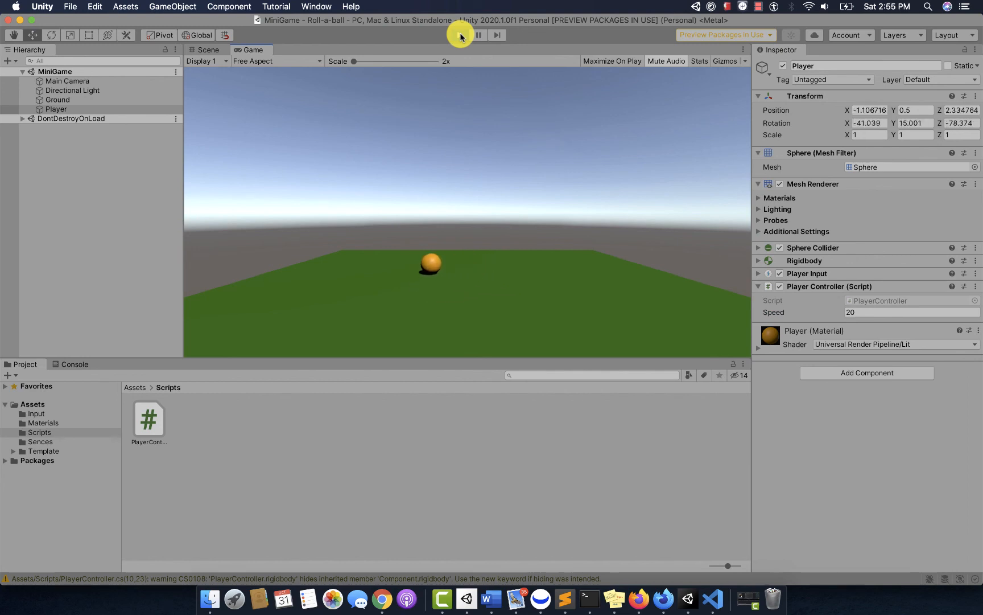
{"action": "key", "text": "Right"}
{"action": "key", "text": "Left"}
{"action": "key", "text": "Up"}
{"action": "key", "text": "Right"}
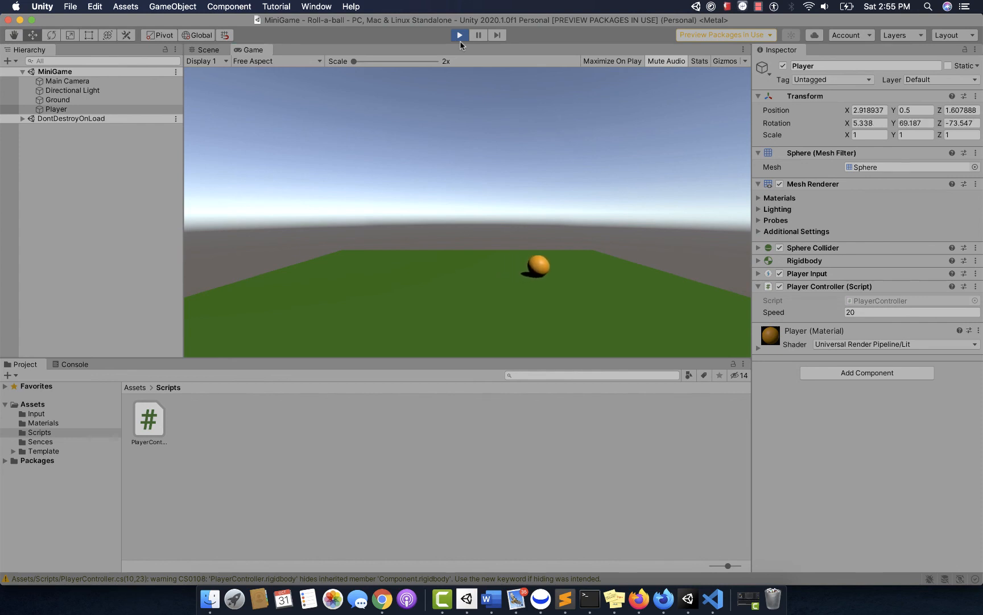
{"action": "left_click", "coordinate": [460, 36]}
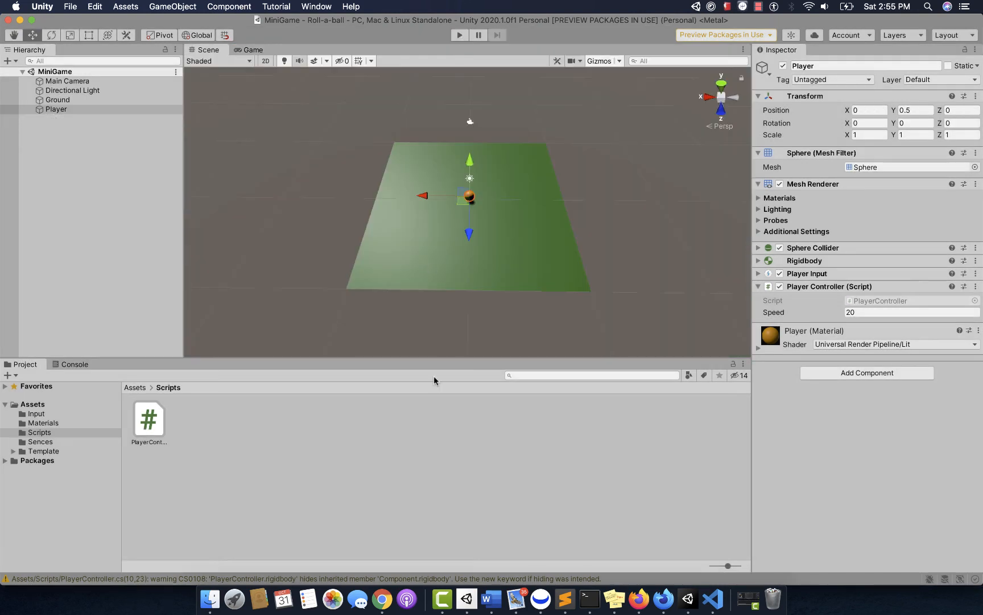
{"action": "left_click", "coordinate": [442, 597]}
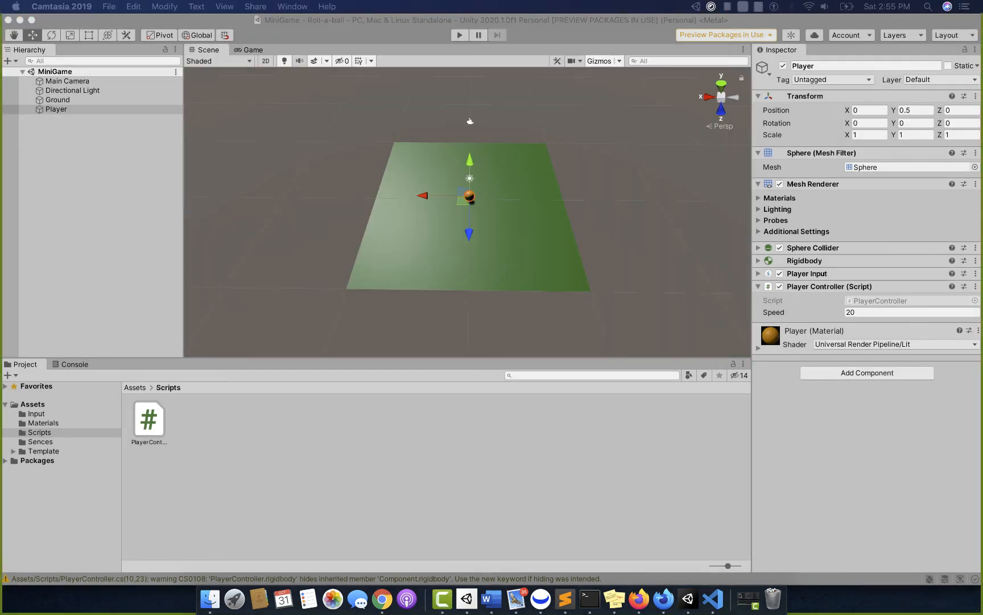